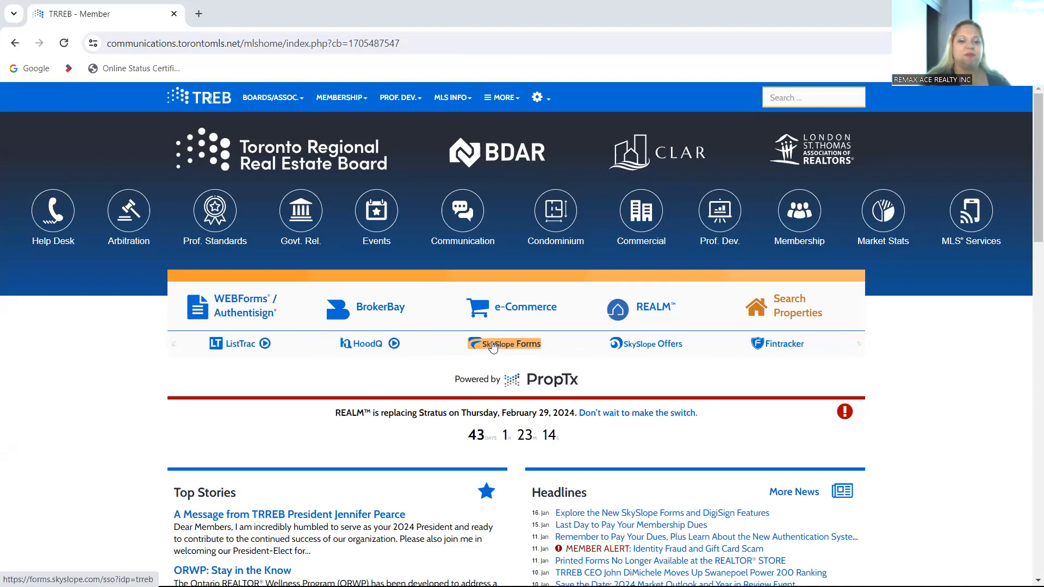
Step: Open SkySlope Forms from the TRREB member home page
left_click(492, 345)
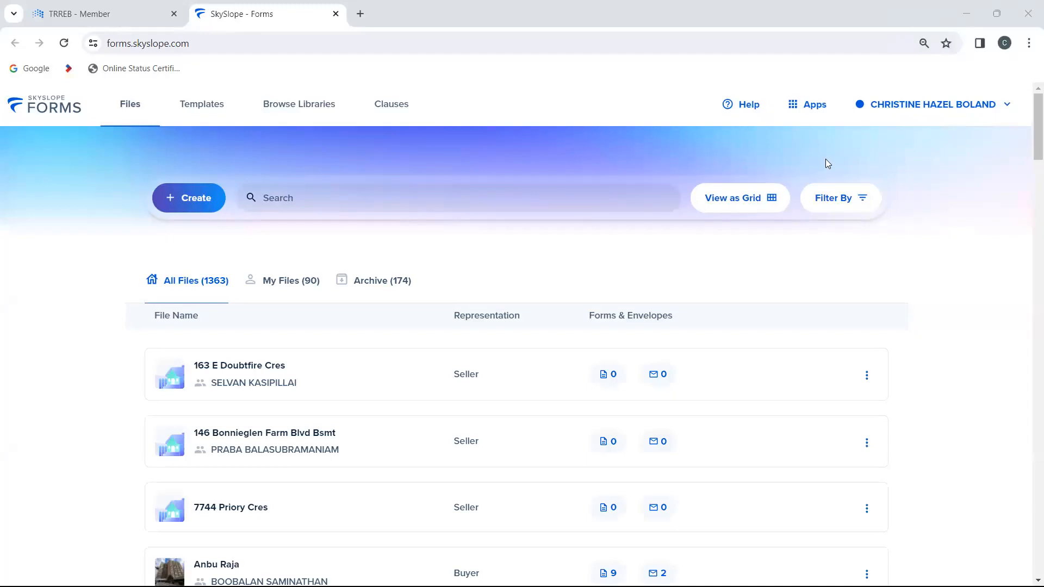
Step: Open the user profile and review its personal and professional information, including the brokerage details
left_click(1004, 110)
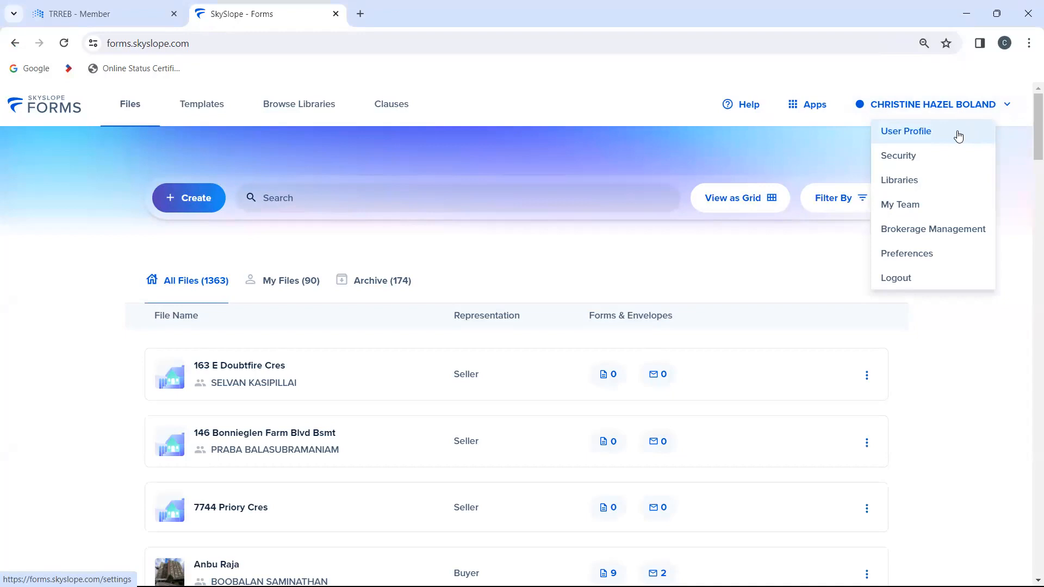
left_click(932, 141)
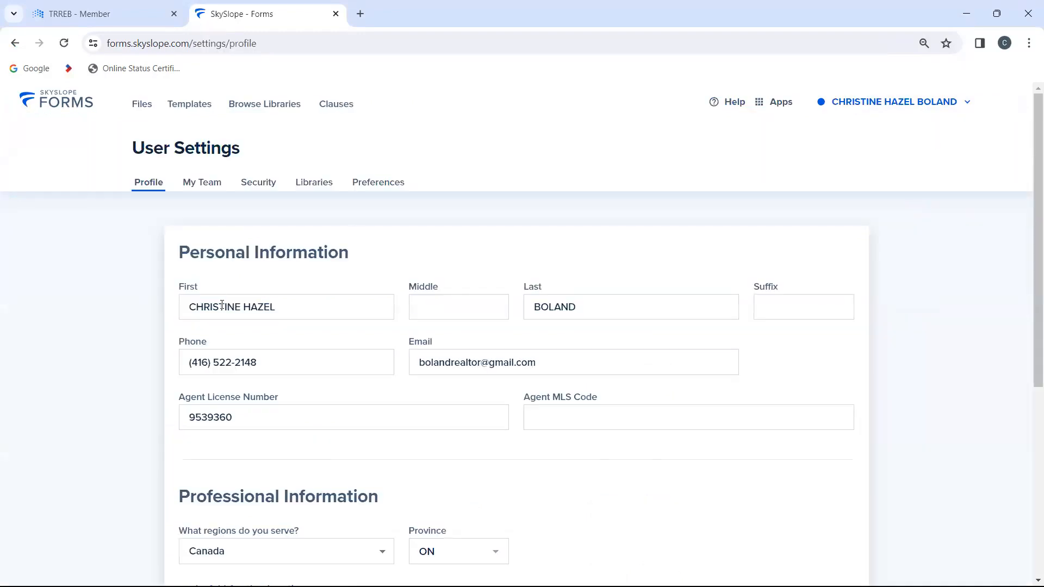
scroll(466, 346, "down", 2)
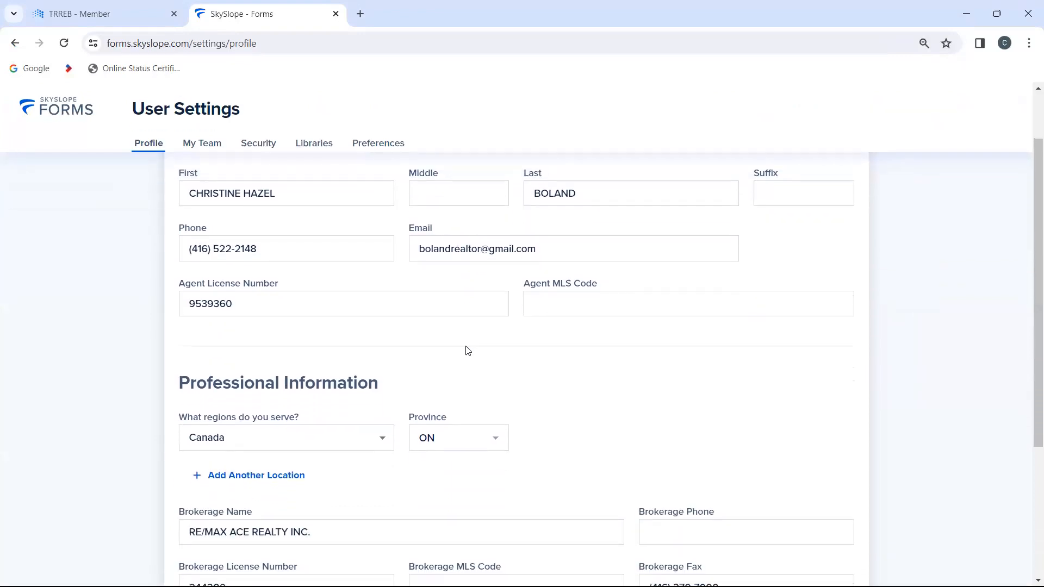
scroll(467, 351, "down", 4)
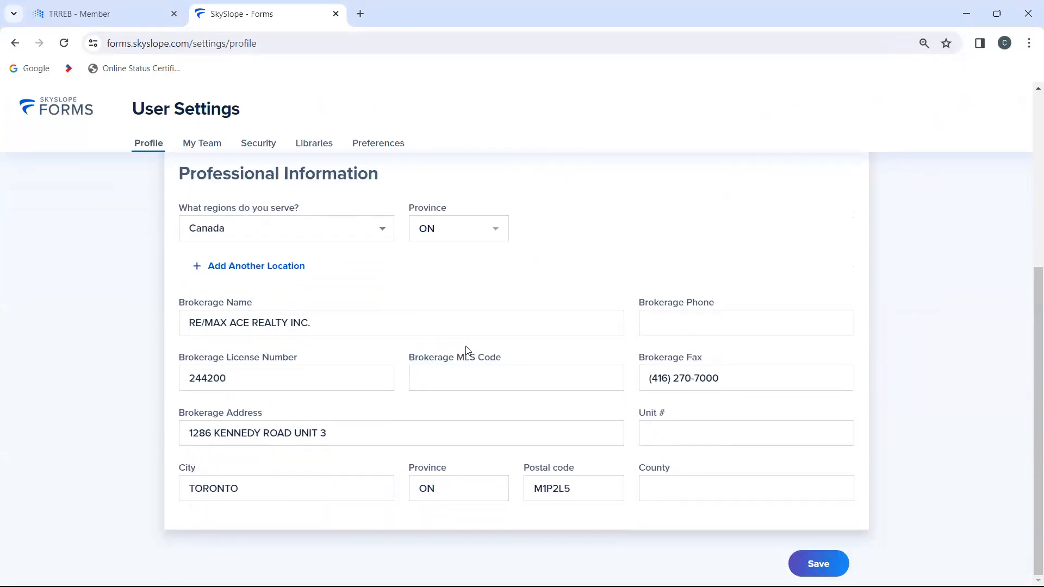
scroll(467, 350, "up", 6)
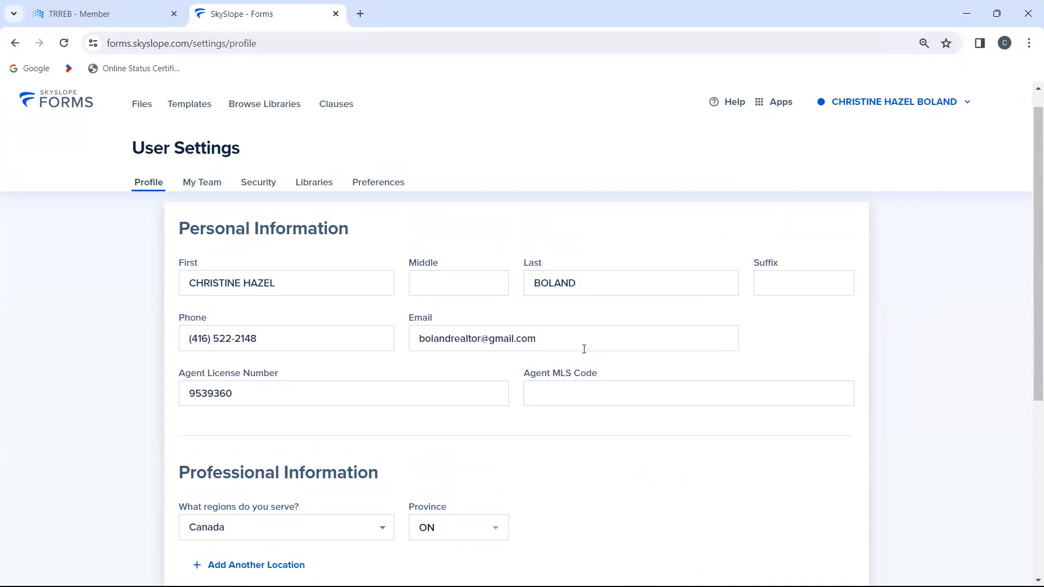
scroll(584, 350, "down", 5)
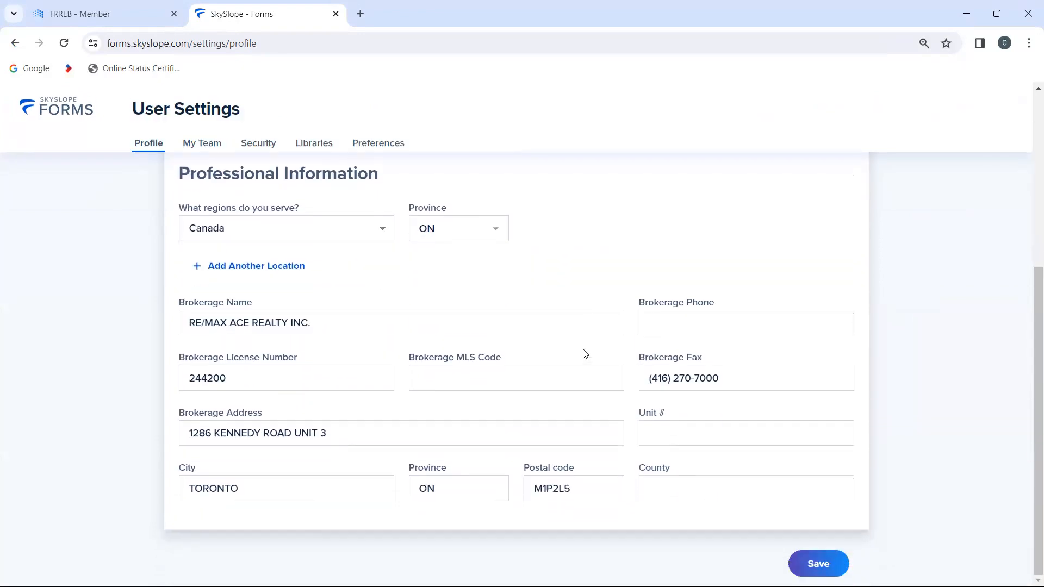
scroll(584, 354, "up", 5)
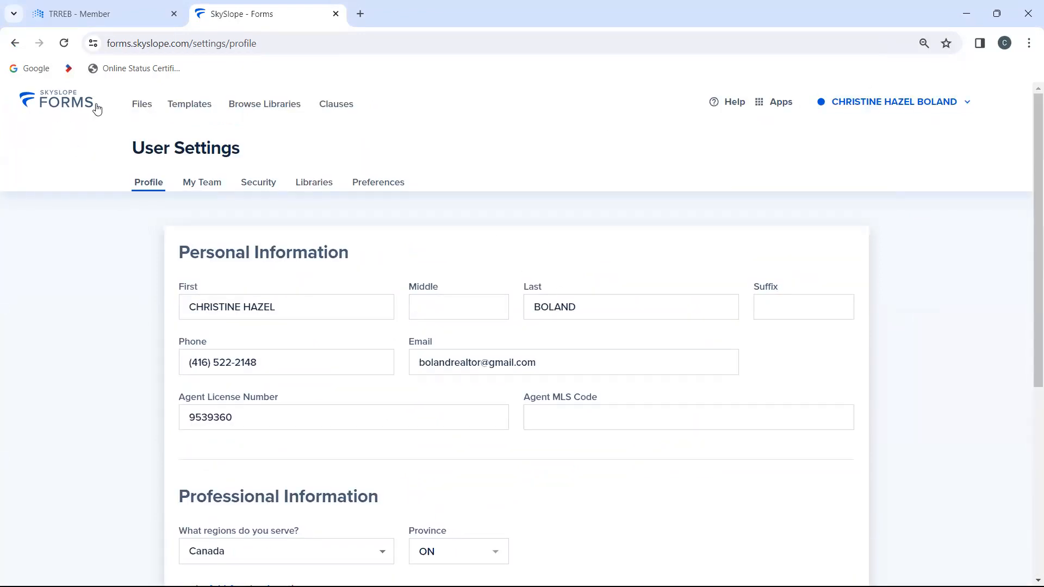
Step: Return to the file list, show only My Files, and look through the existing files
left_click(60, 101)
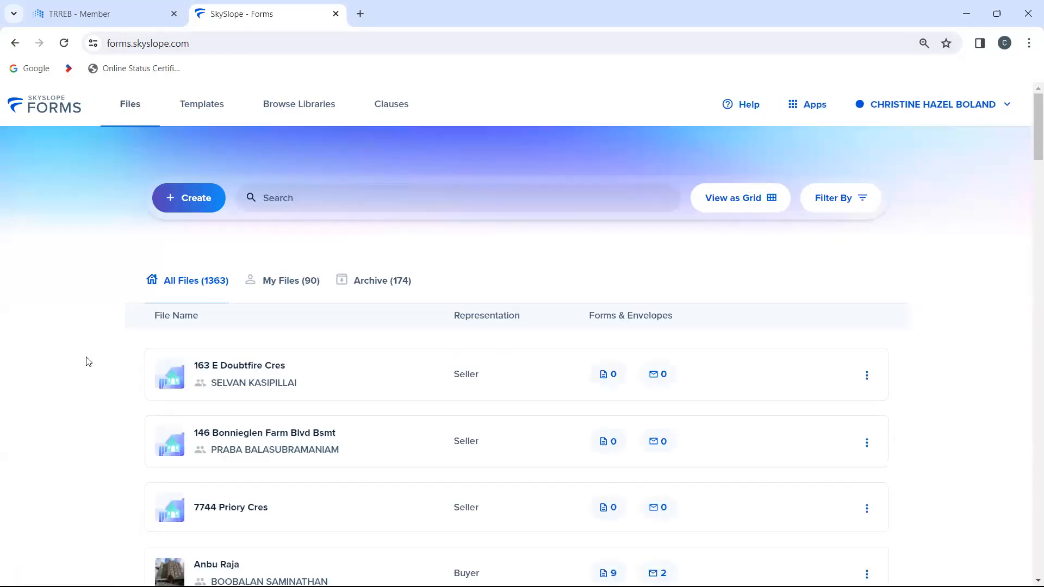
left_click(285, 286)
scroll(131, 385, "down", 1)
scroll(130, 385, "up", 1)
scroll(130, 384, "down", 5)
scroll(131, 385, "down", 6)
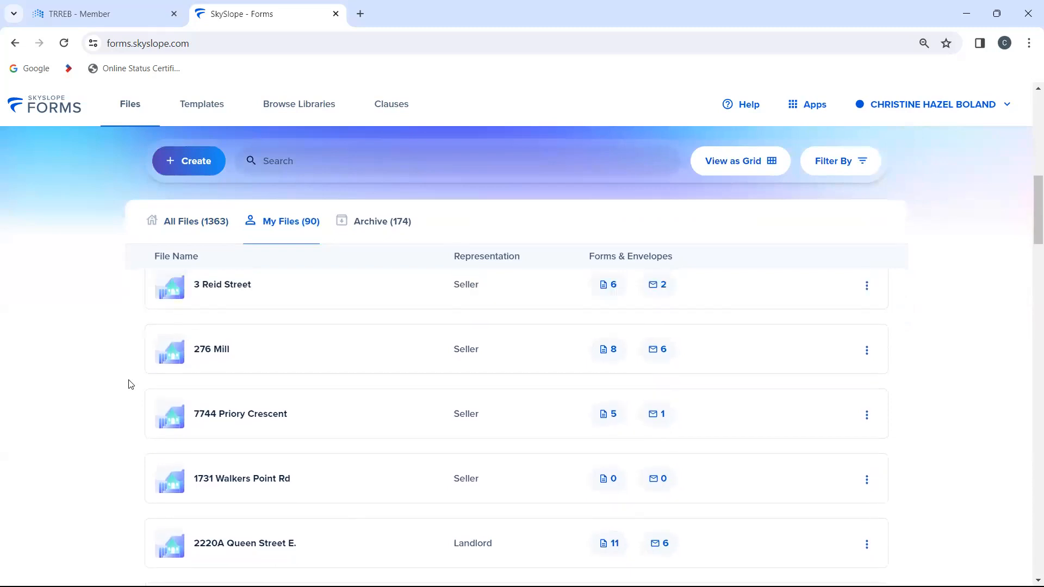
scroll(130, 385, "up", 10)
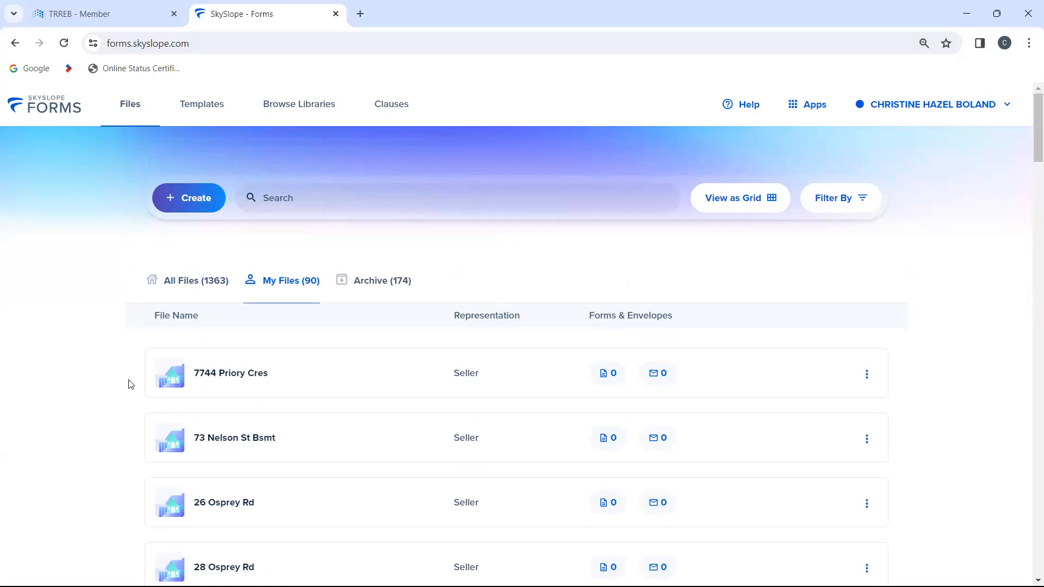
scroll(130, 385, "down", 5)
scroll(130, 384, "up", 5)
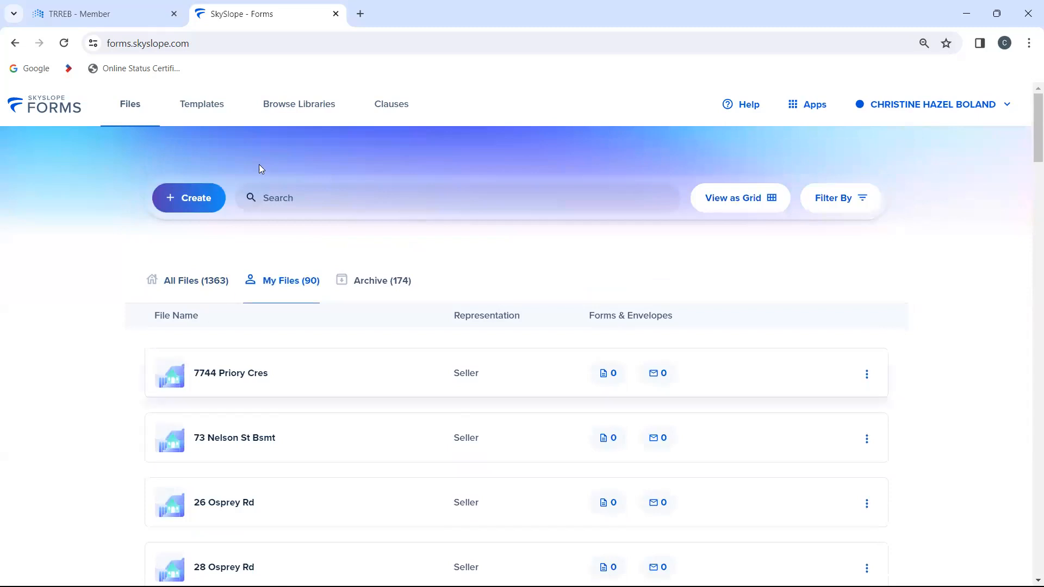
Step: Start creating a new file and choose your own account as the file owner
left_click(183, 201)
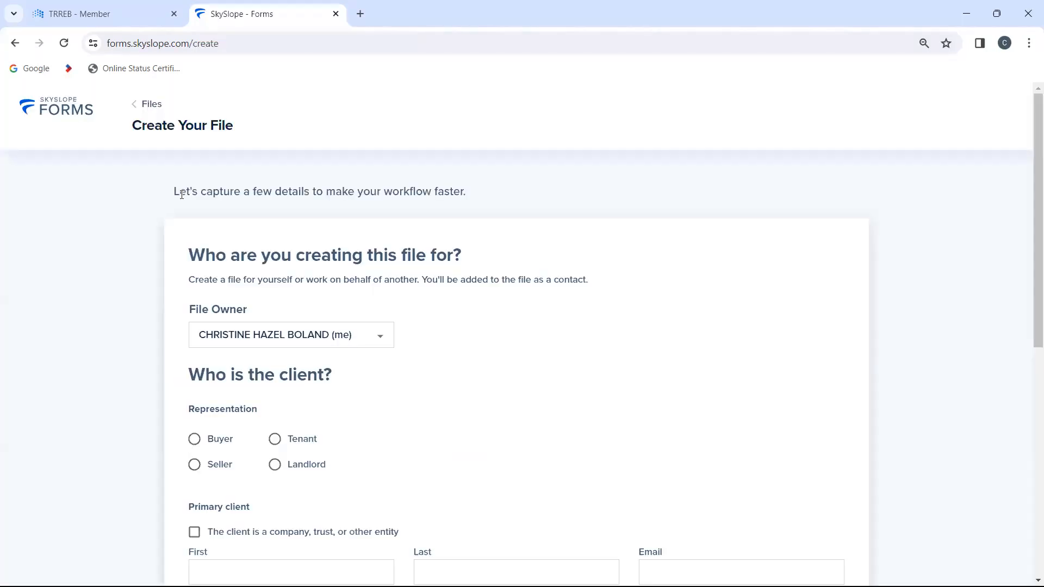
scroll(603, 267, "down", 3)
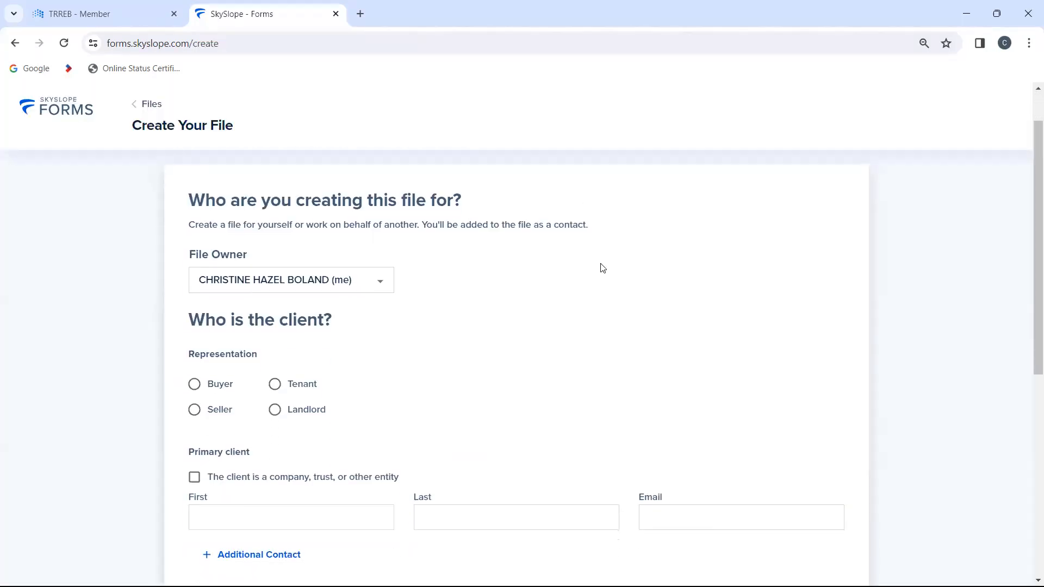
scroll(603, 267, "up", 2)
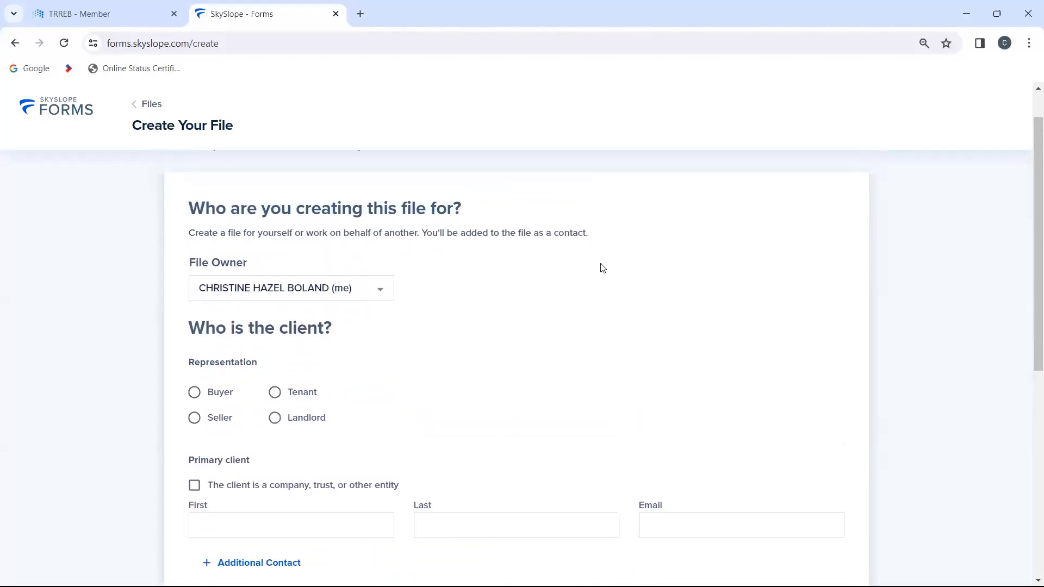
left_click(371, 288)
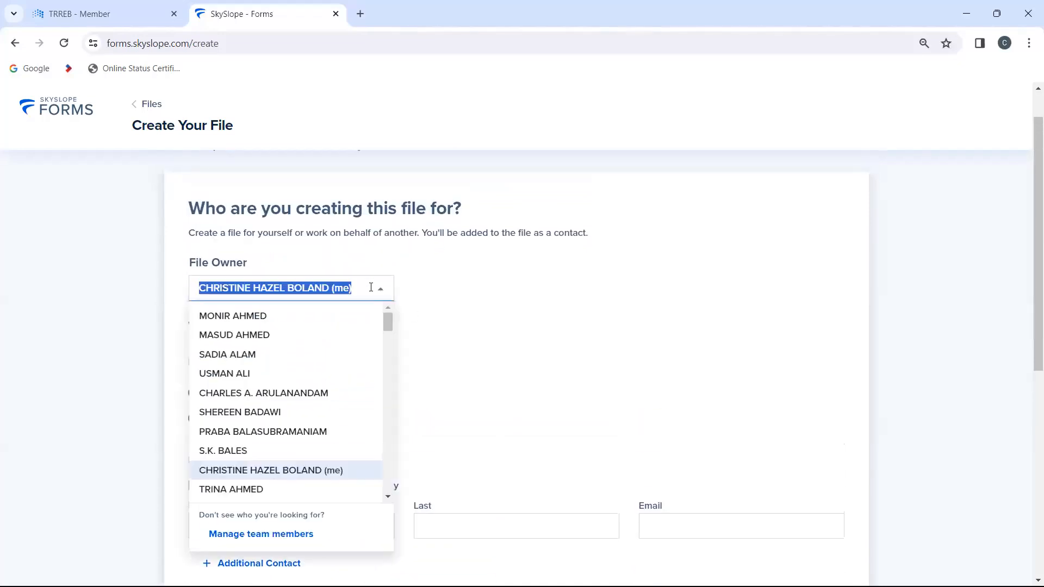
key("BackSpace")
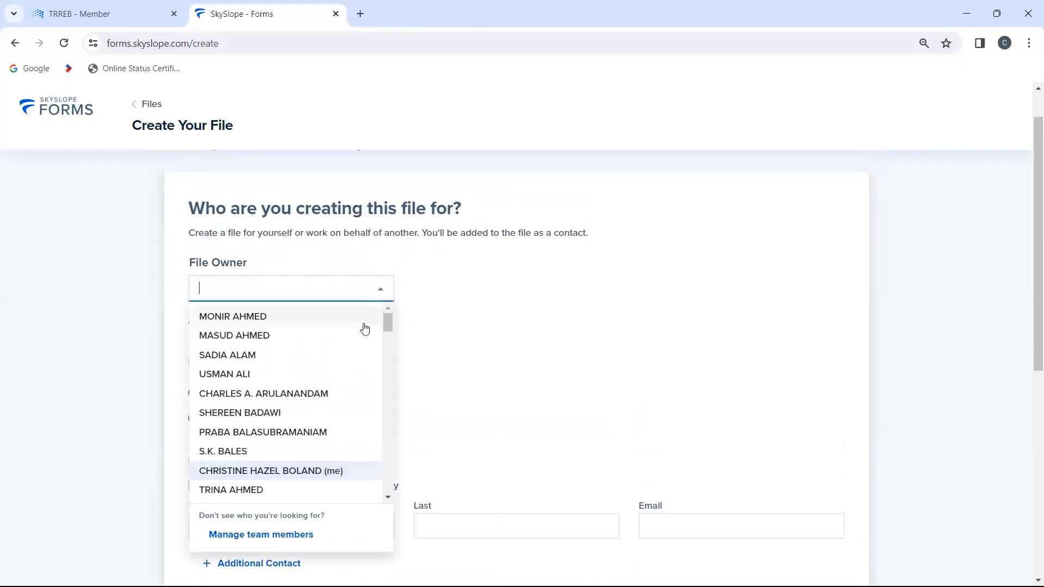
left_click(323, 477)
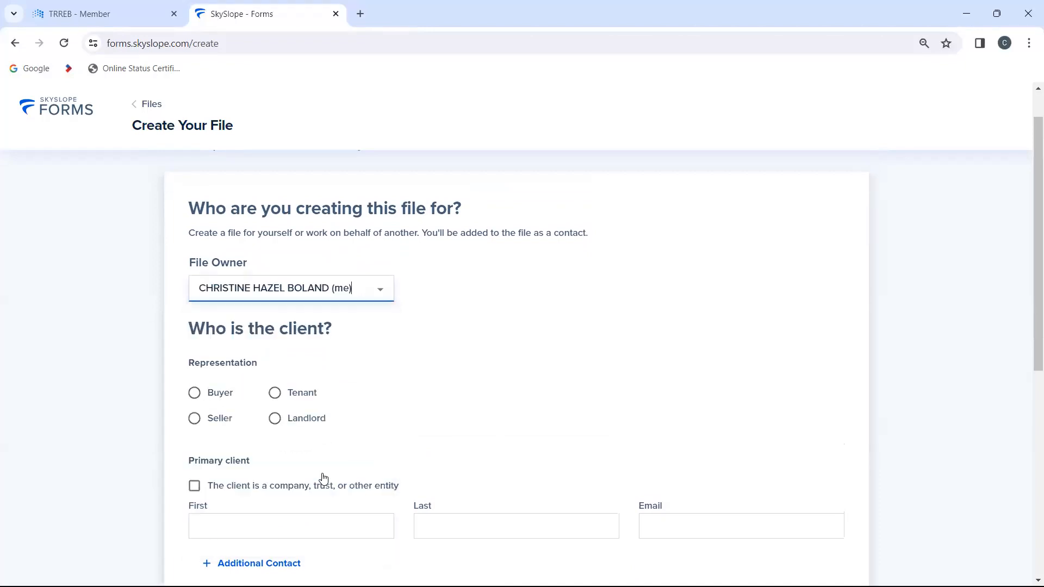
Step: Set the client's representation to Buyer for the new file
scroll(469, 361, "down", 3)
scroll(470, 361, "down", 1)
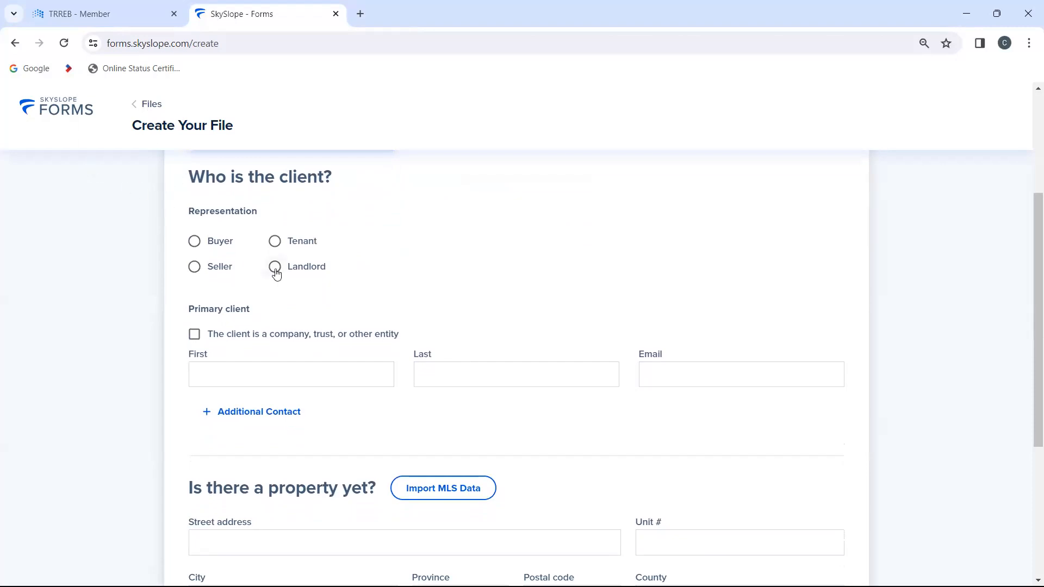
scroll(352, 262, "down", 3)
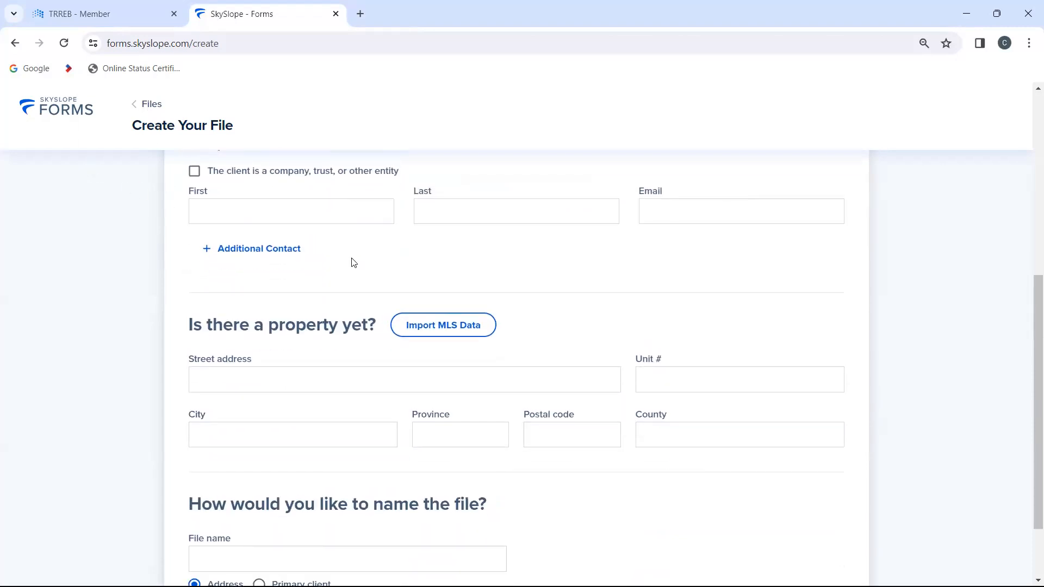
scroll(353, 262, "up", 2)
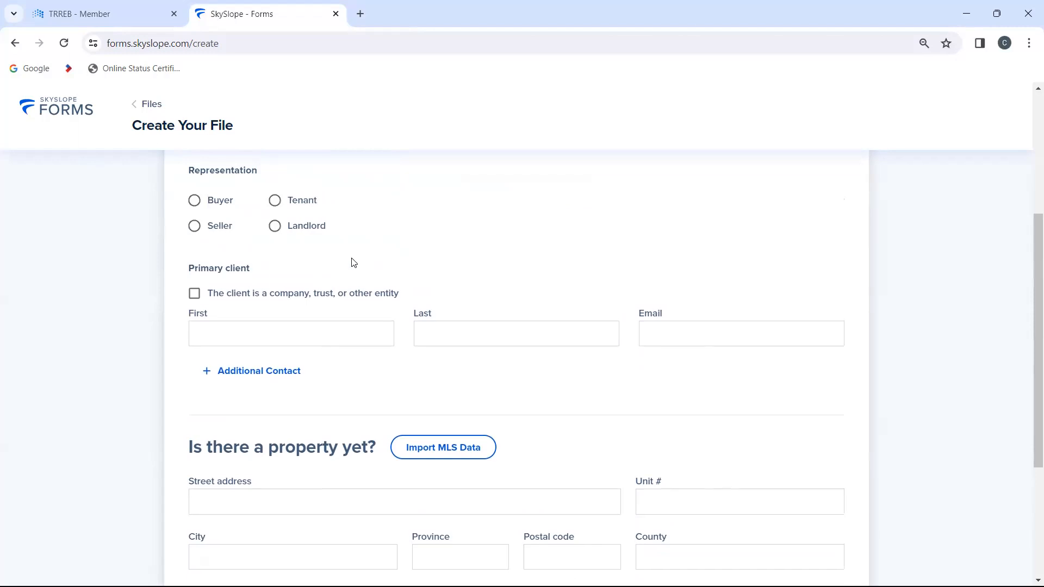
left_click(195, 204)
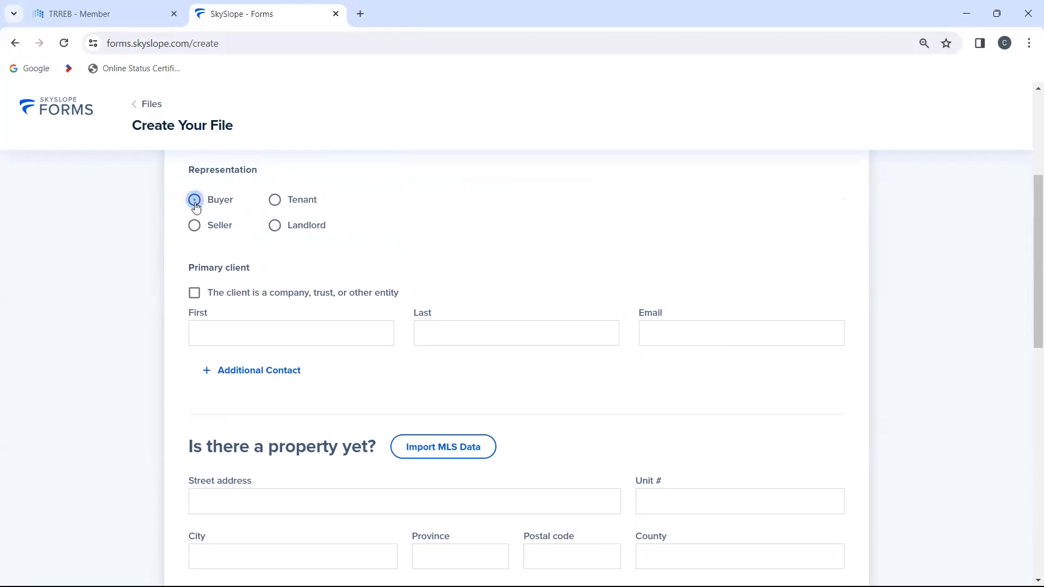
Step: Enter the primary client's first name, last name and email address
left_click(253, 337)
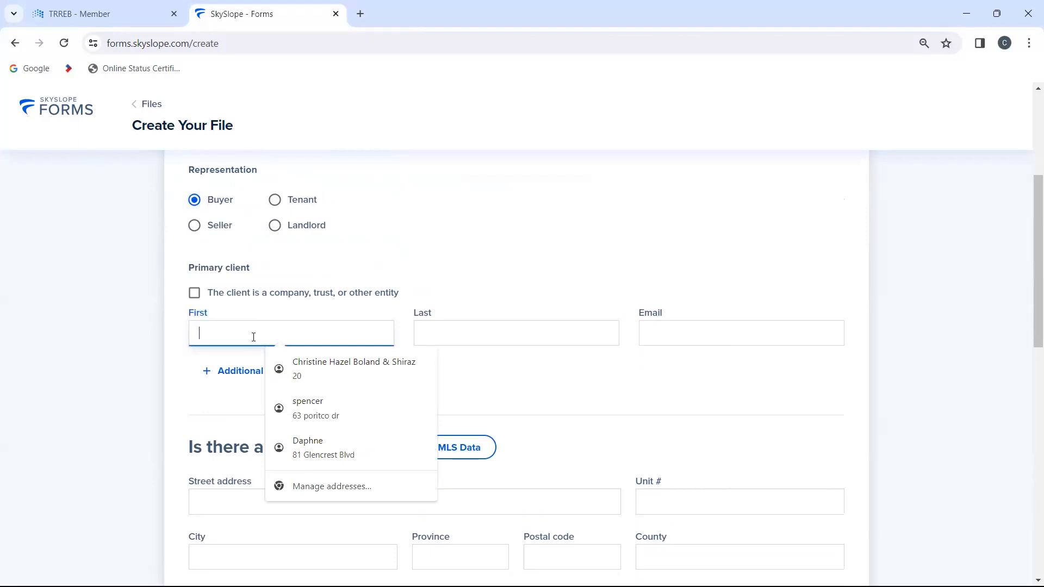
key("ctrl+j")
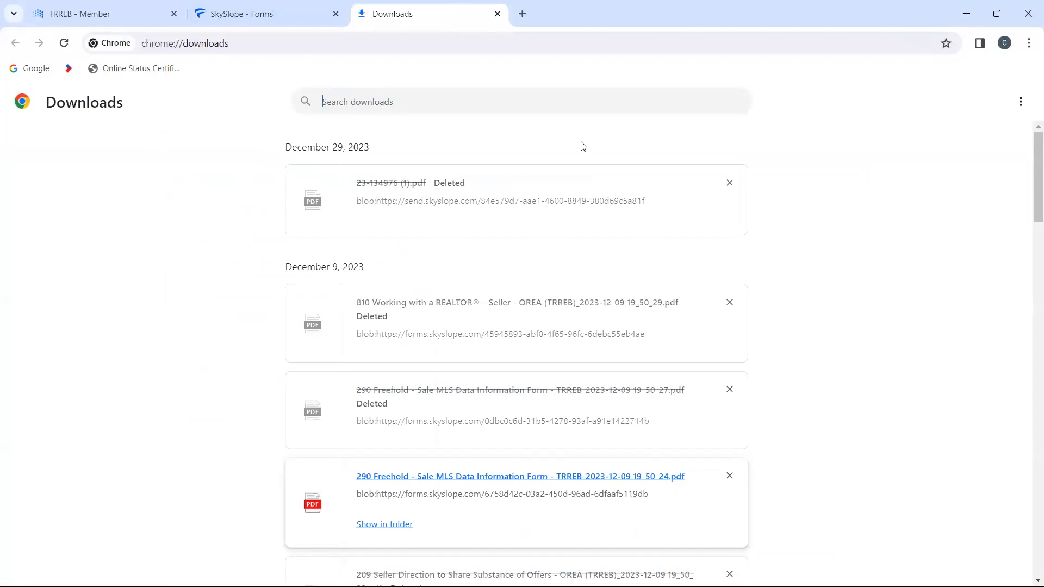
left_click(261, 19)
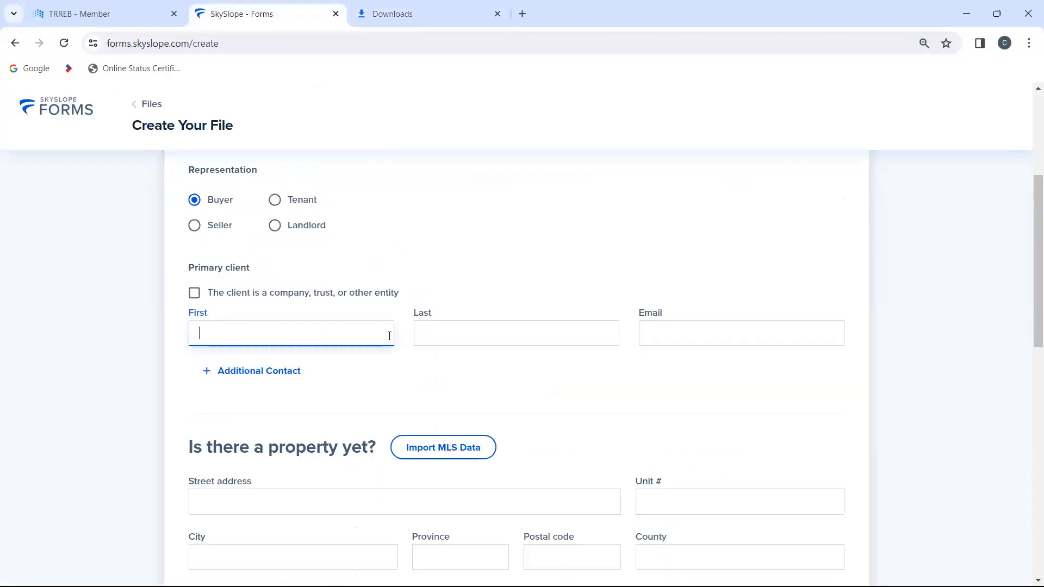
type("John")
key("Tab")
type("Smith")
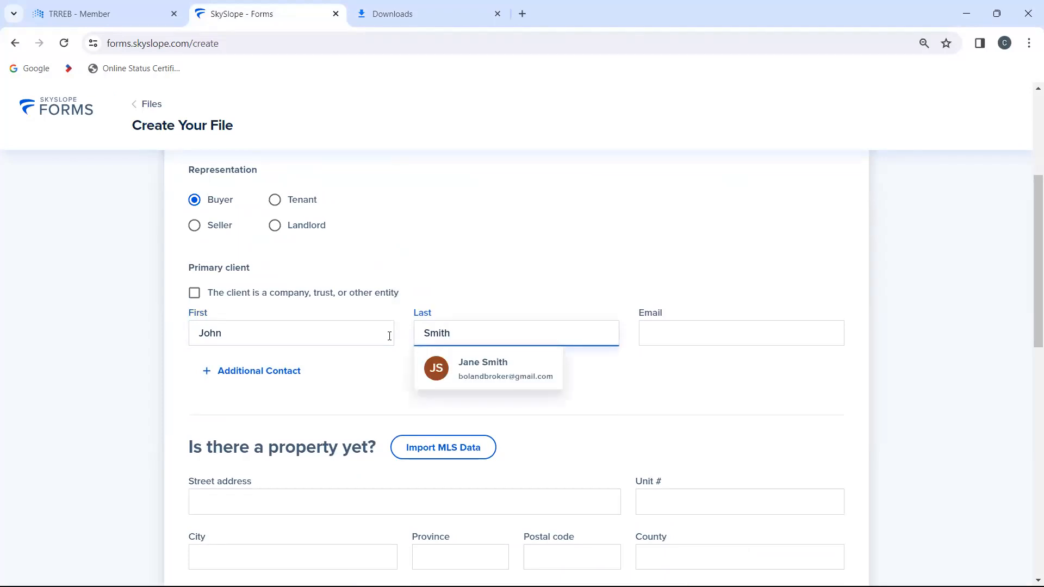
key("Tab")
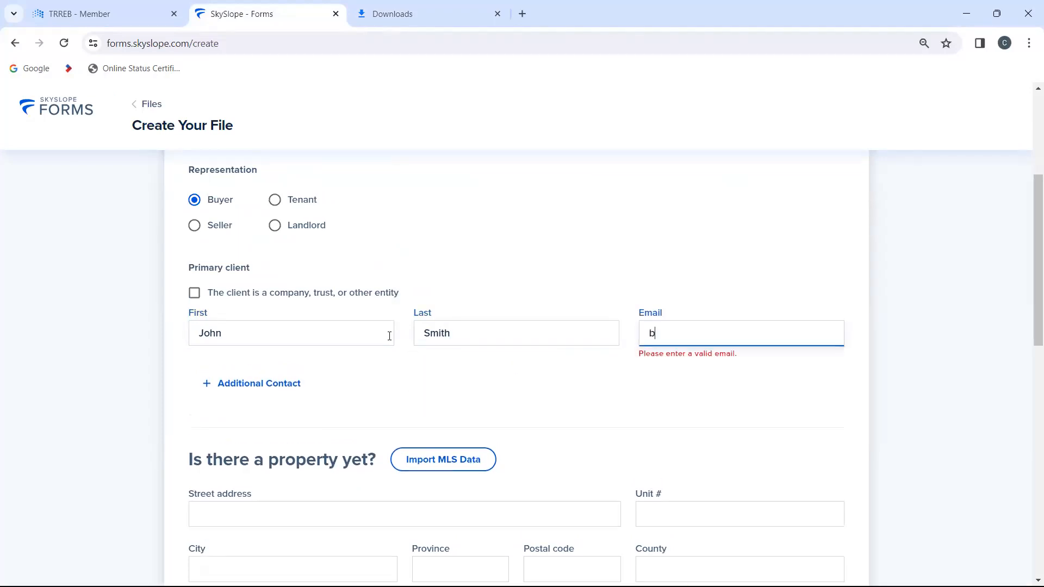
key("Tab")
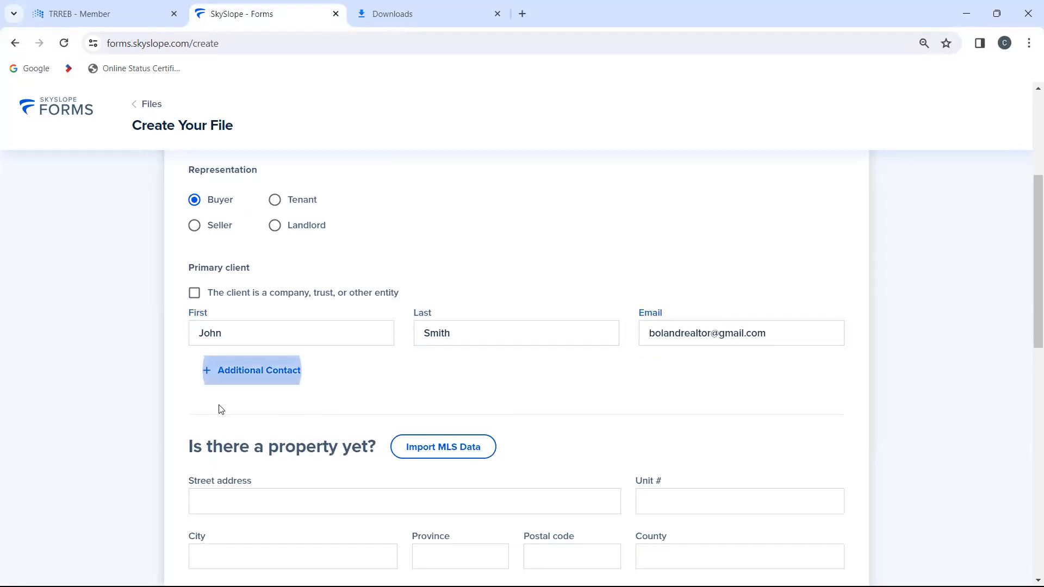
Step: Enter the property's street address, leaving the unit and city blank
scroll(296, 417, "down", 2)
scroll(296, 416, "down", 1)
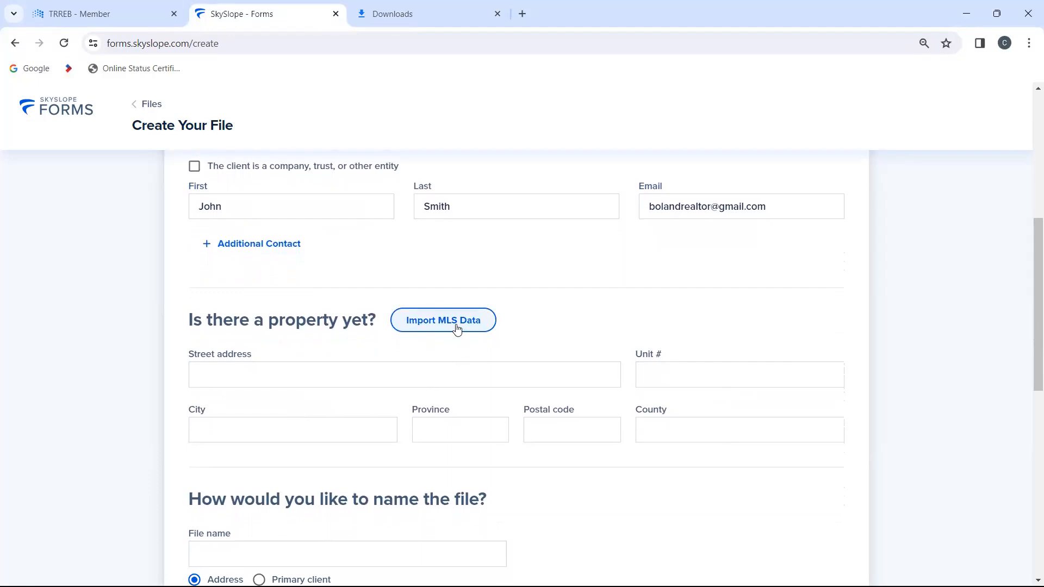
left_click(270, 381)
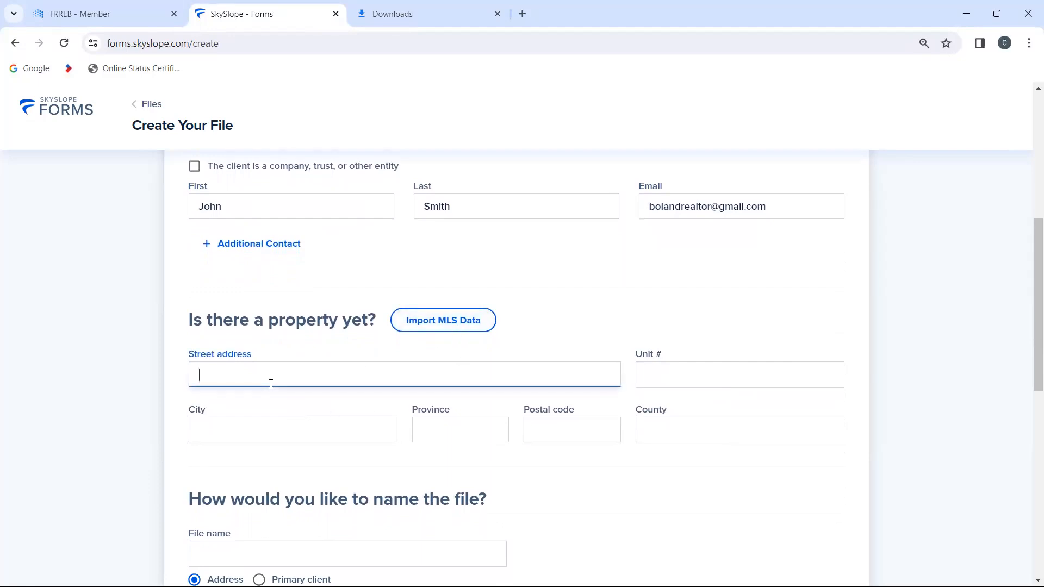
type("123 Ma")
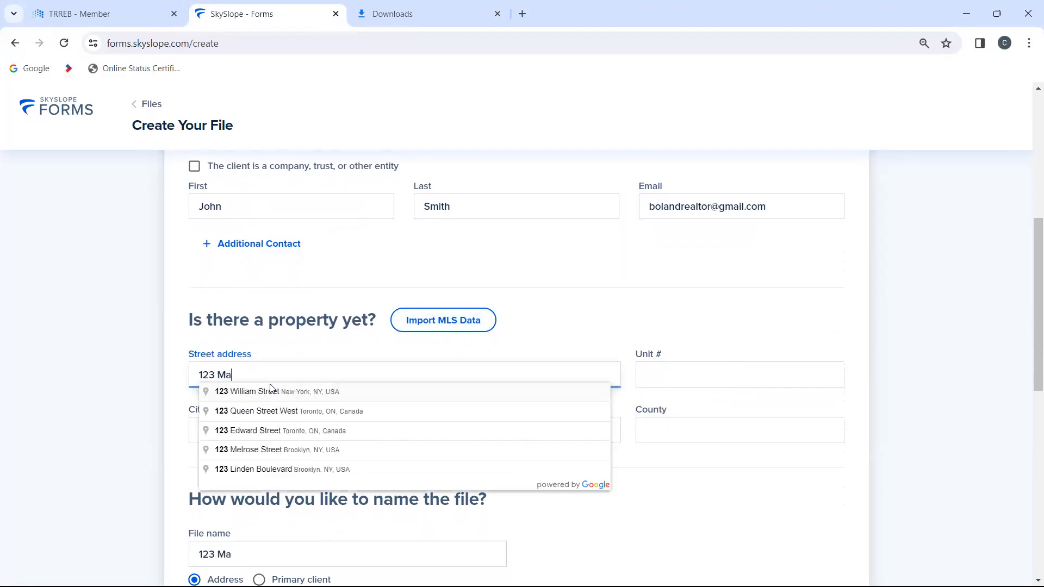
type("in Street")
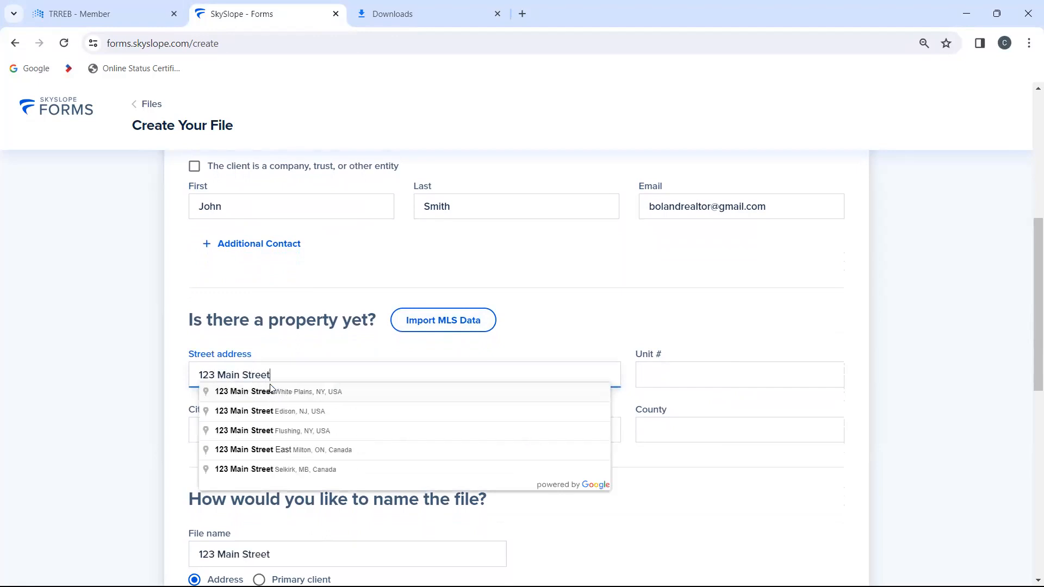
key("Tab")
key("Tab")
key("Tab")
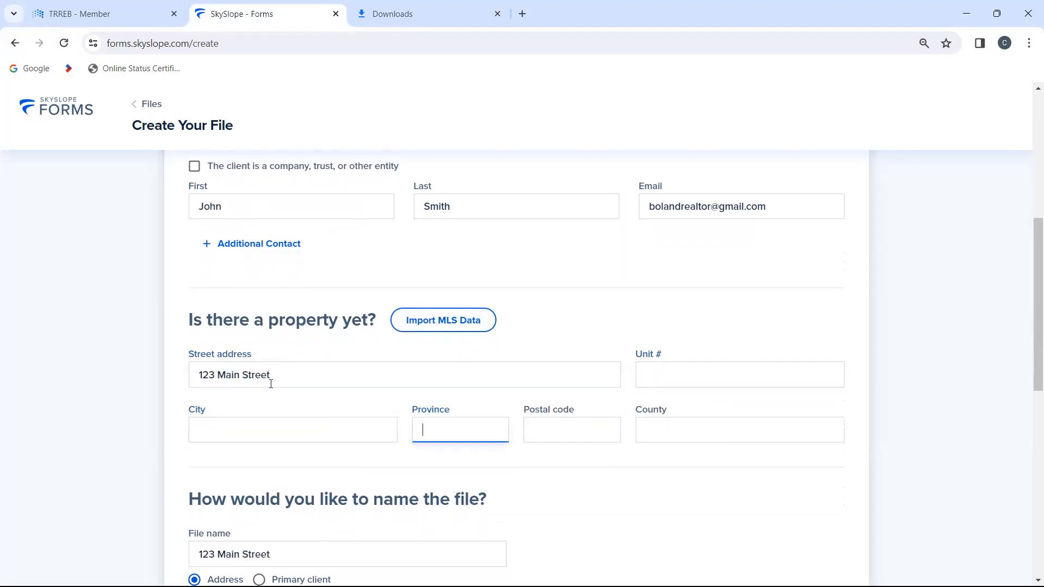
Step: Choose the Freehold Purchase Offer brokerage template for the new file
scroll(341, 438, "down", 1)
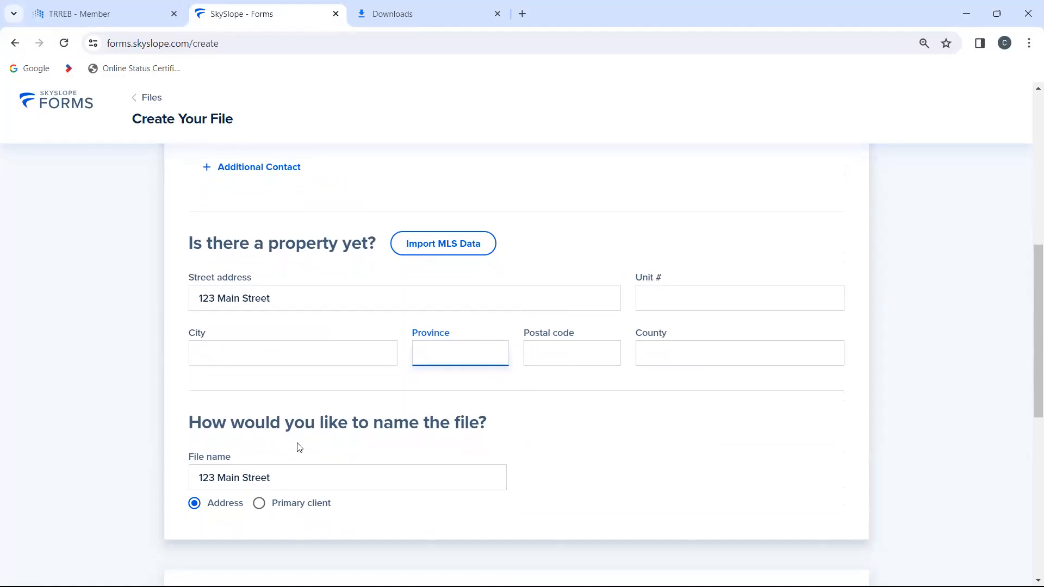
scroll(299, 447, "down", 8)
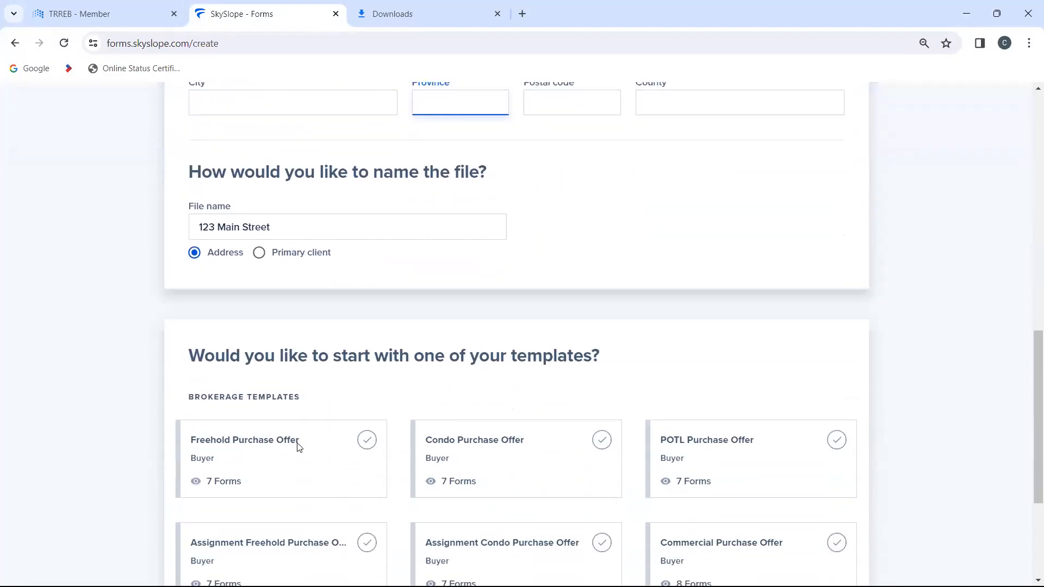
scroll(299, 448, "up", 1)
scroll(299, 448, "down", 1)
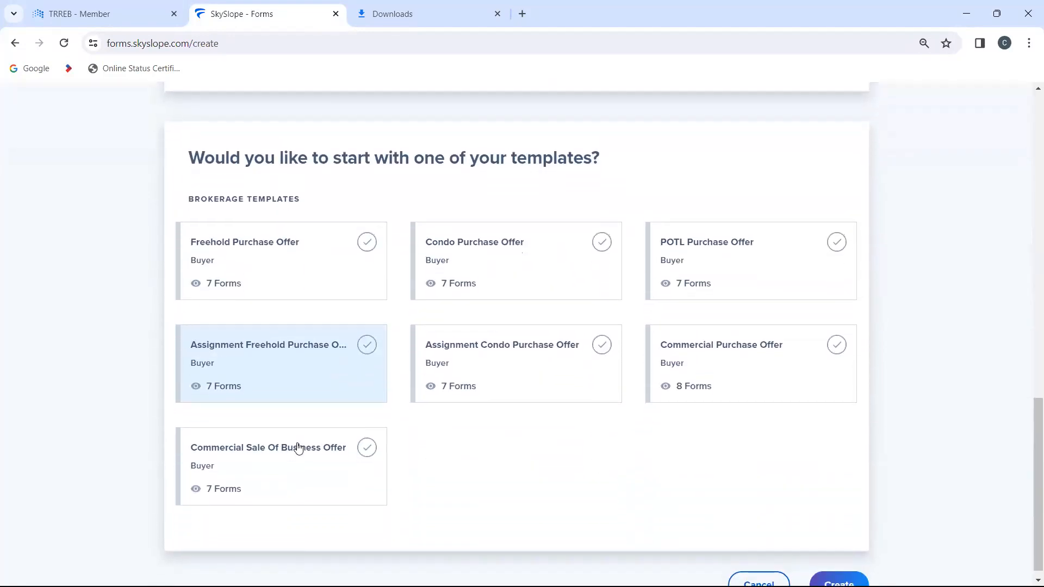
scroll(299, 448, "up", 1)
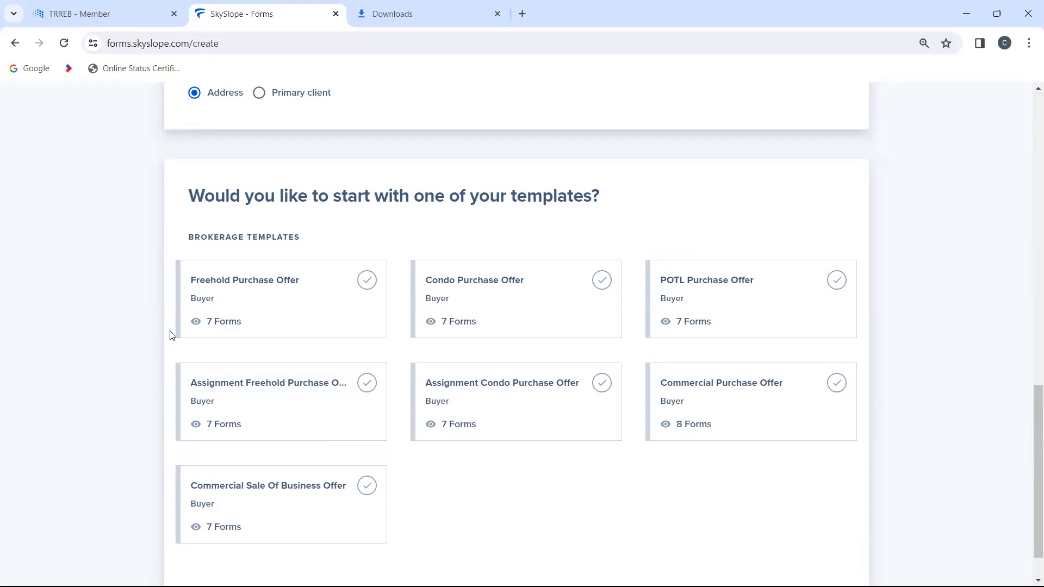
left_click(277, 273)
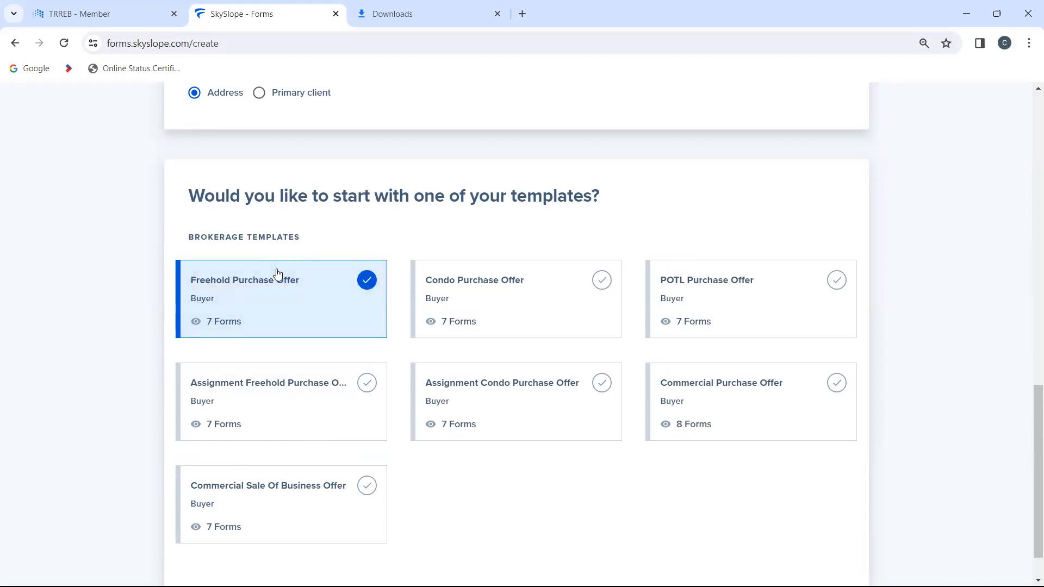
scroll(278, 273, "up", 2)
scroll(278, 274, "down", 3)
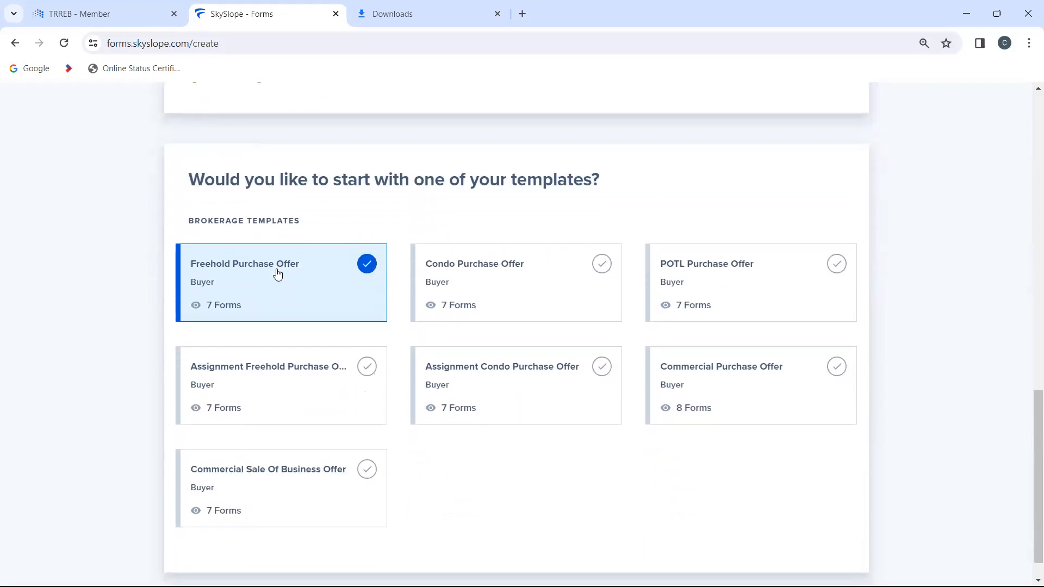
Step: Switch the client's representation to Seller, look over the seller brokerage templates, and set the representation back to Buyer
scroll(277, 273, "up", 10)
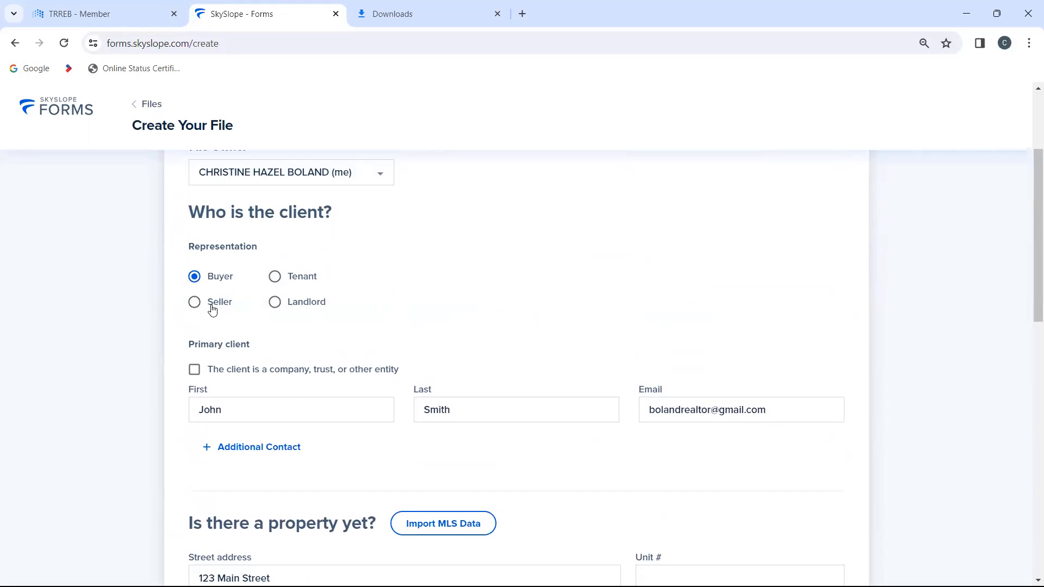
left_click(194, 303)
scroll(411, 346, "up", 2)
scroll(410, 346, "down", 3)
scroll(411, 346, "down", 10)
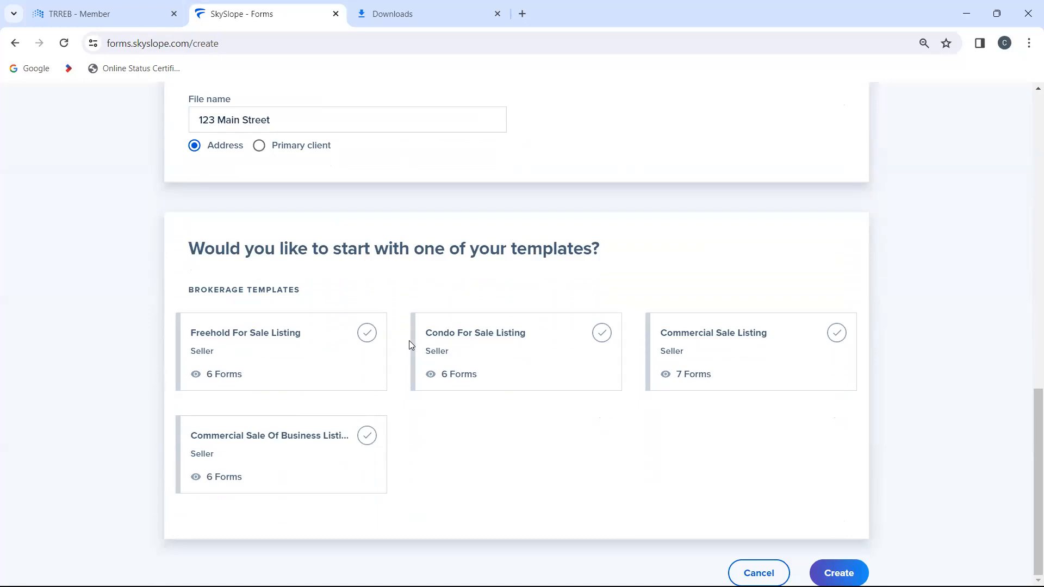
scroll(409, 341, "up", 12)
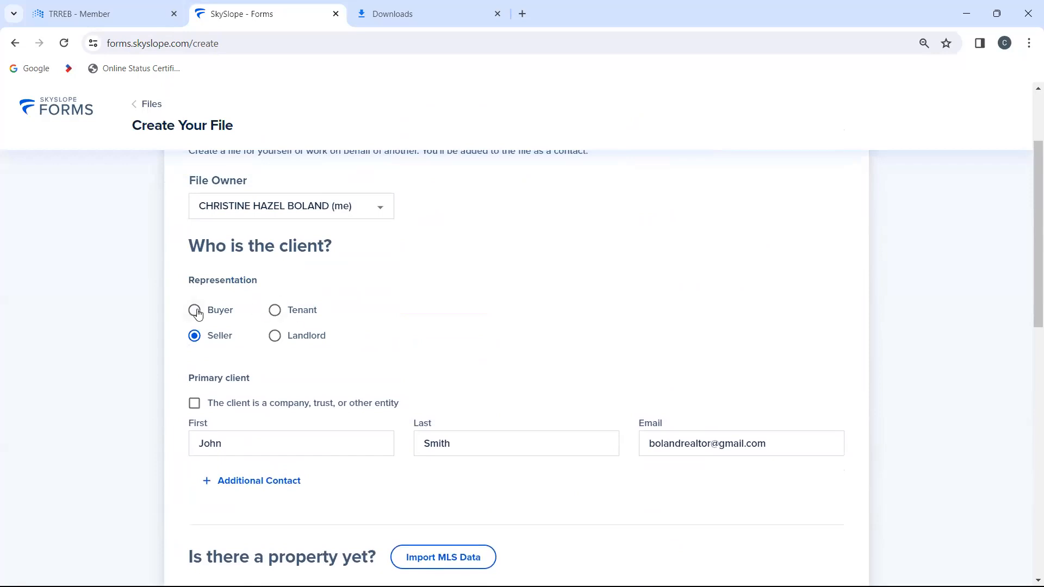
left_click(196, 311)
scroll(434, 354, "down", 7)
scroll(433, 356, "down", 10)
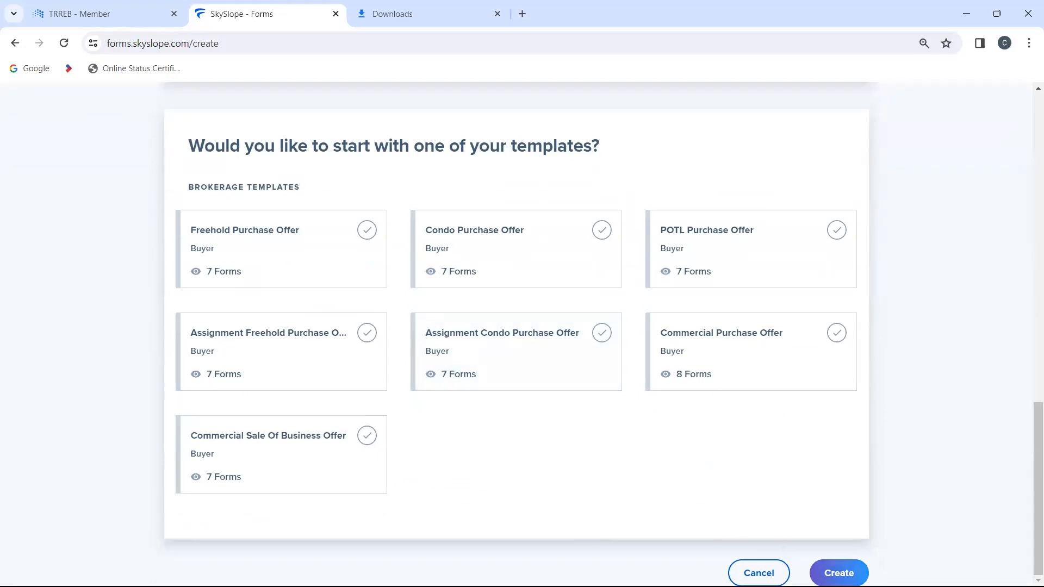
Step: Select the Freehold Purchase Offer template again and try to create the file
left_click(838, 578)
left_click(224, 239)
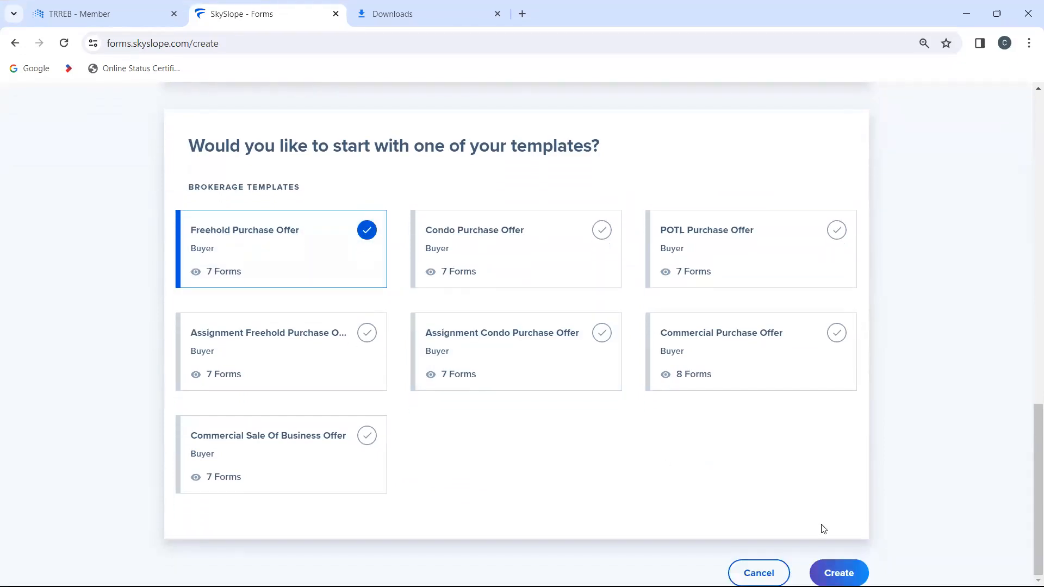
left_click(835, 570)
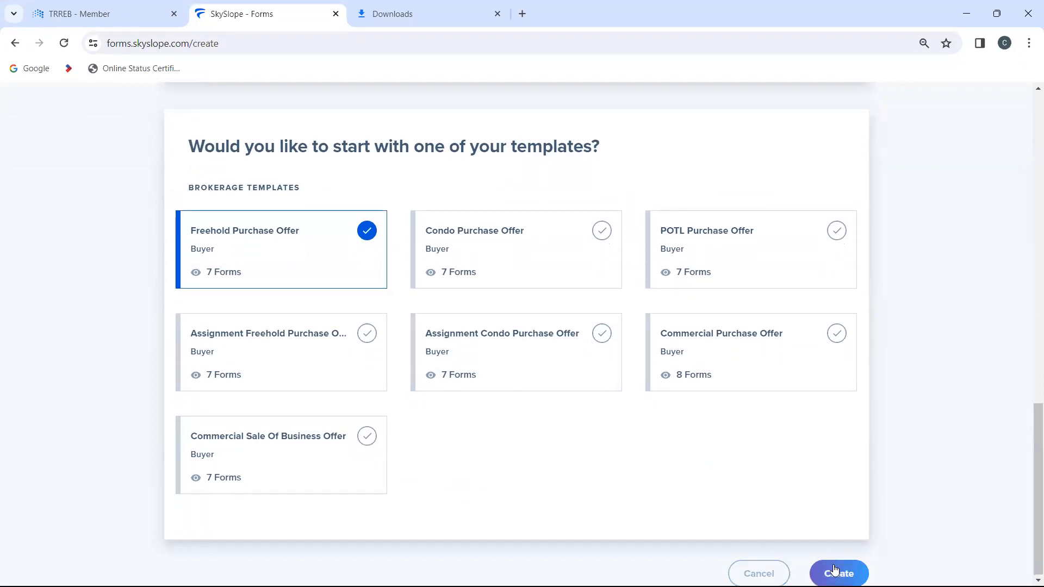
left_click(835, 570)
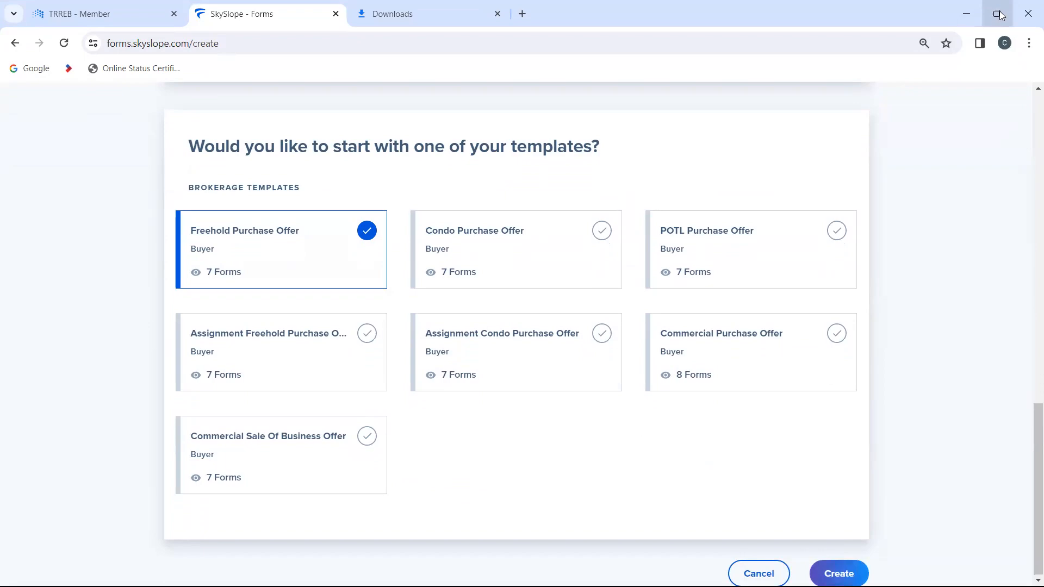
left_click(1000, 11)
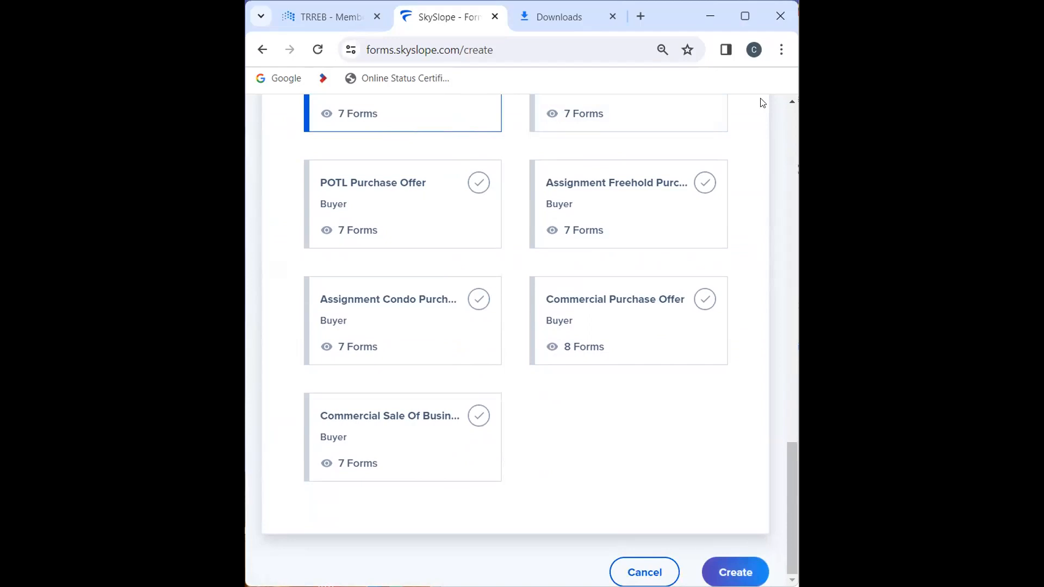
left_click(748, 21)
Step: Replace the file name with "345 main" and create the file
scroll(496, 381, "up", 2)
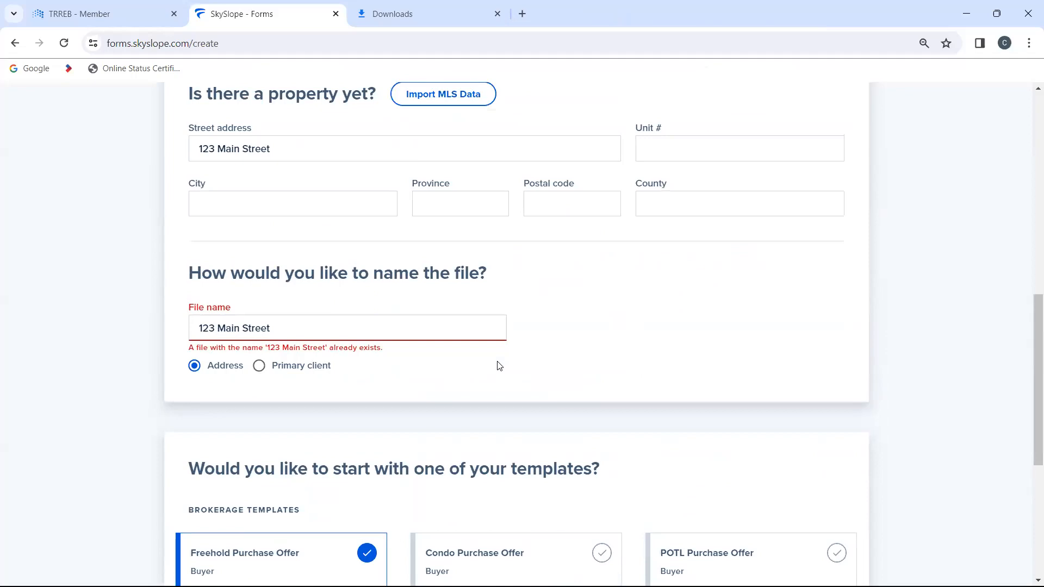
left_click(347, 325)
key("BackSpace")
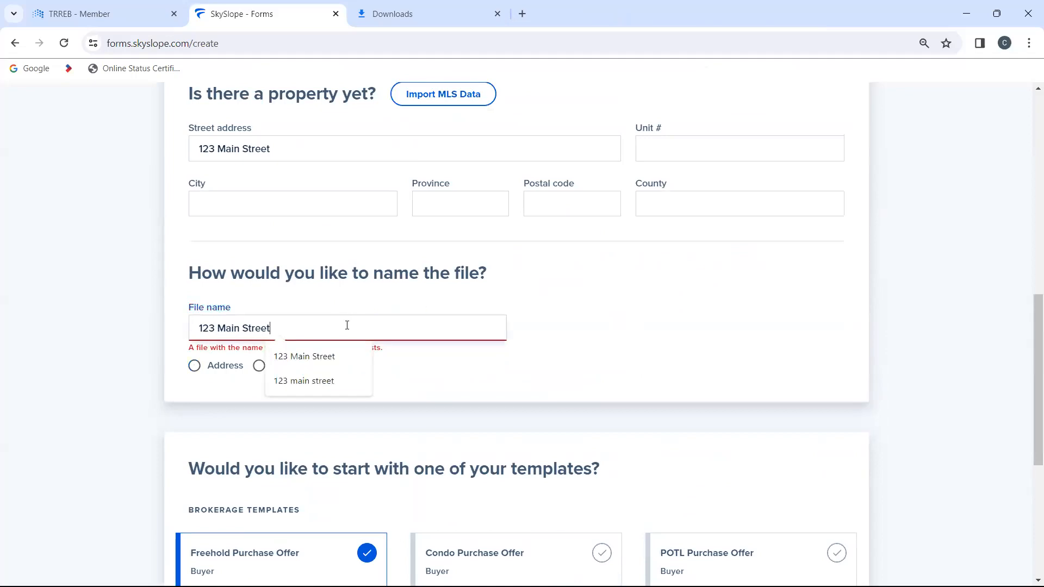
key("BackSpace")
key("BackSpace")
key("BackSpace")
key("BackSpace")
key("BackSpace")
key("BackSpace")
key("BackSpace")
key("BackSpace")
key("BackSpace")
key("BackSpace")
key("BackSpace")
key("BackSpace")
key("BackSpace")
key("BackSpace")
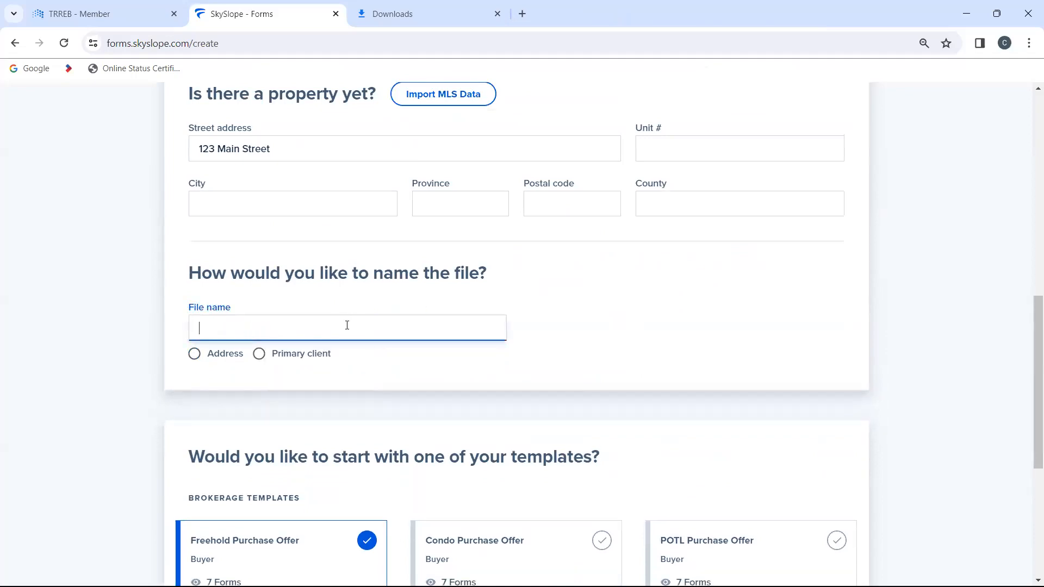
type("345 main")
scroll(645, 366, "down", 6)
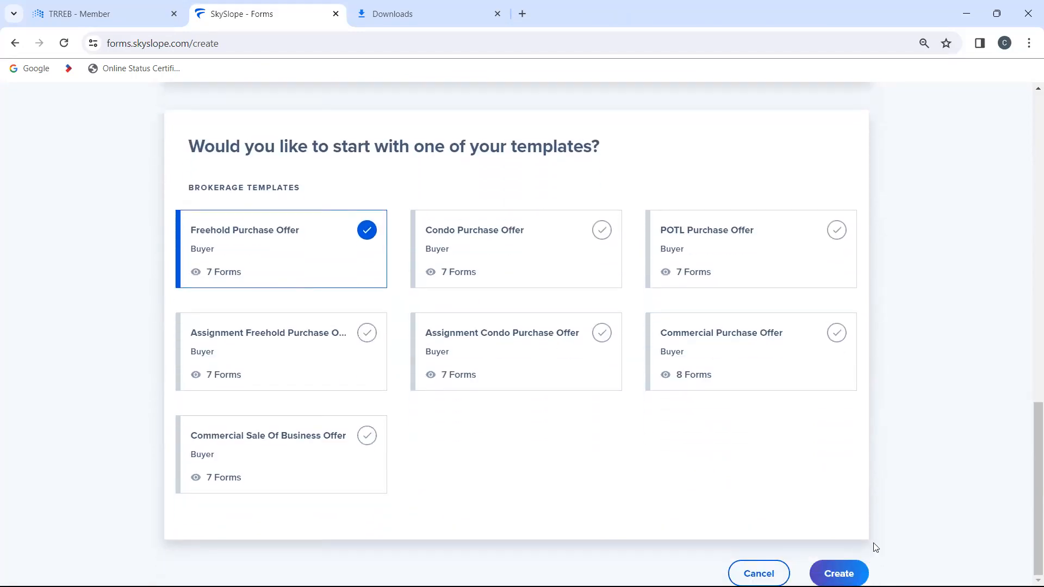
left_click(839, 573)
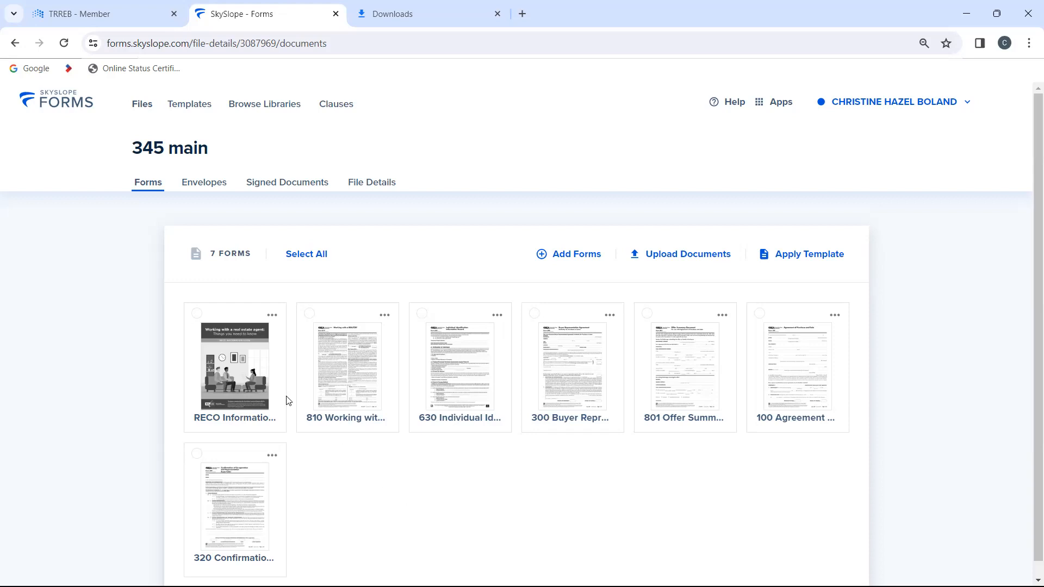
Step: Select all forms in the file except 630 Individual Identification and open them for filling and sending
left_click(309, 256)
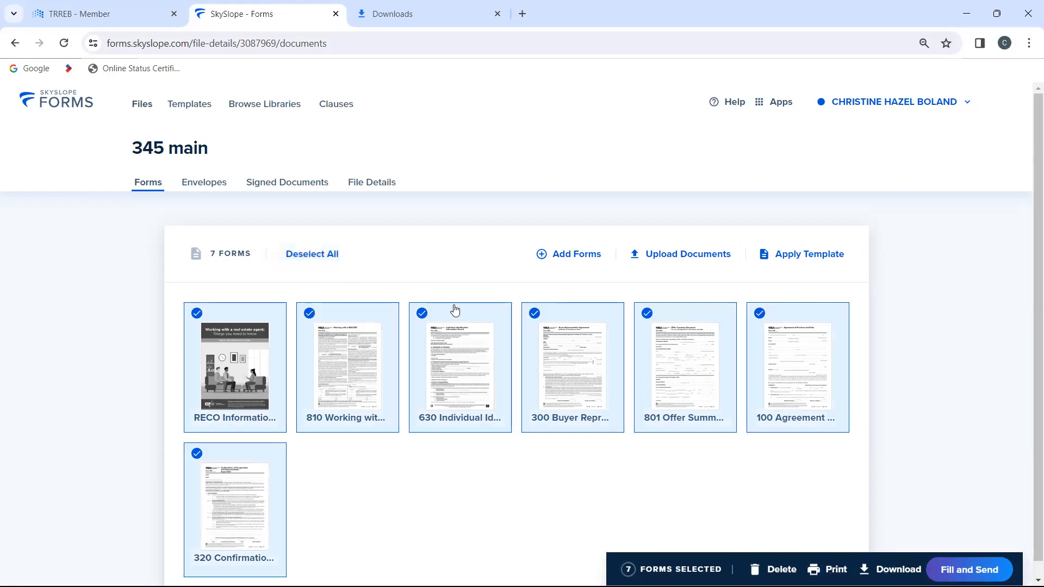
left_click(422, 314)
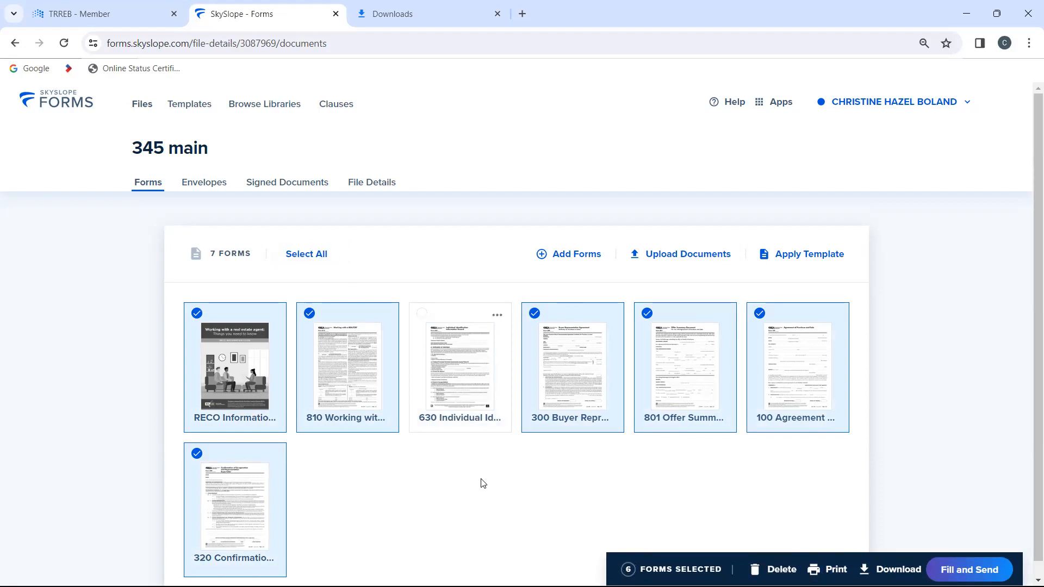
left_click(953, 571)
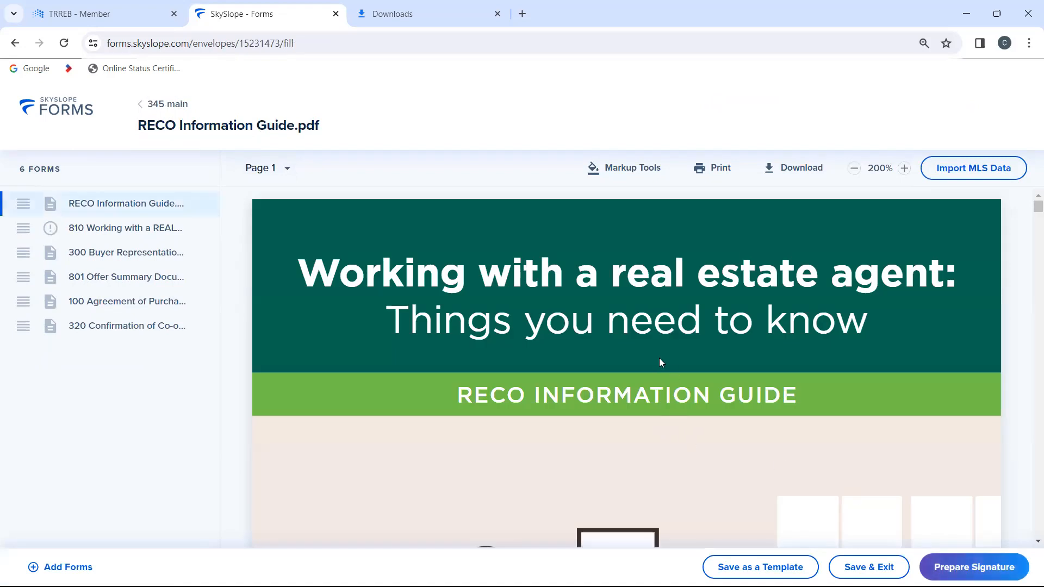
Step: Read through the RECO Information Guide up to its acknowledgement page and on to form 810
scroll(659, 358, "down", 7)
scroll(659, 359, "down", 15)
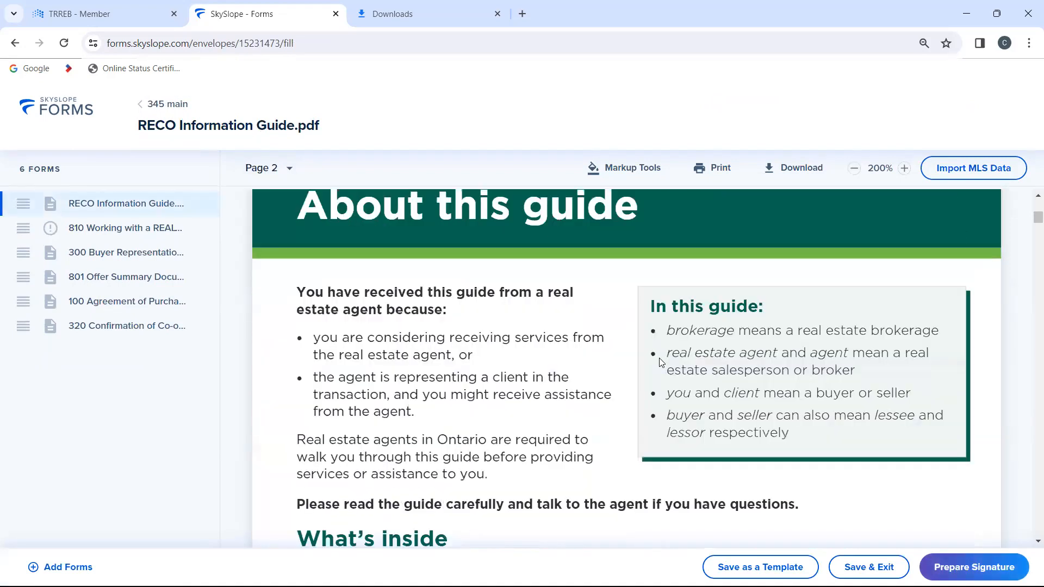
scroll(661, 363, "down", 15)
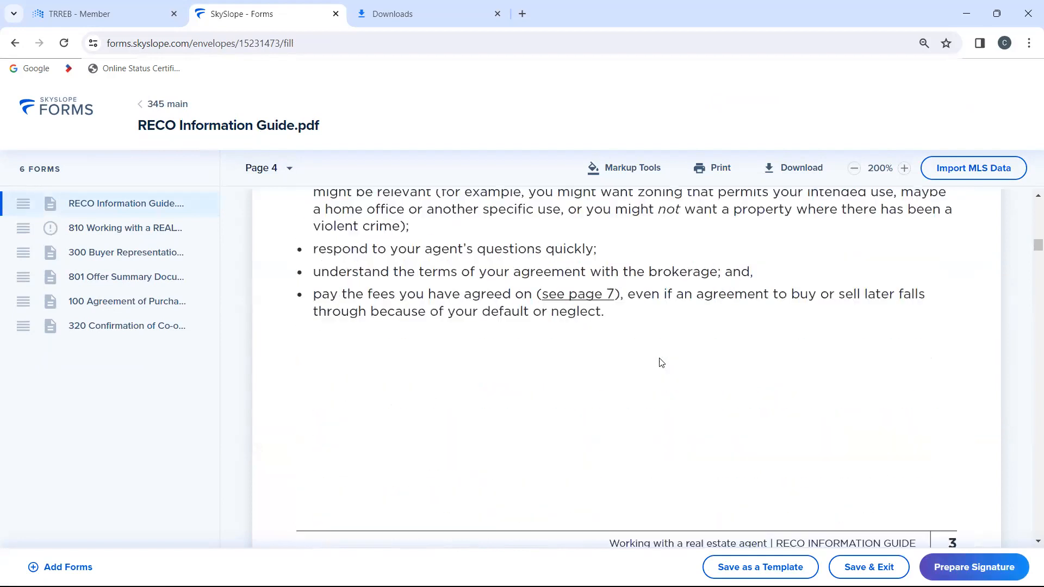
scroll(661, 363, "down", 15)
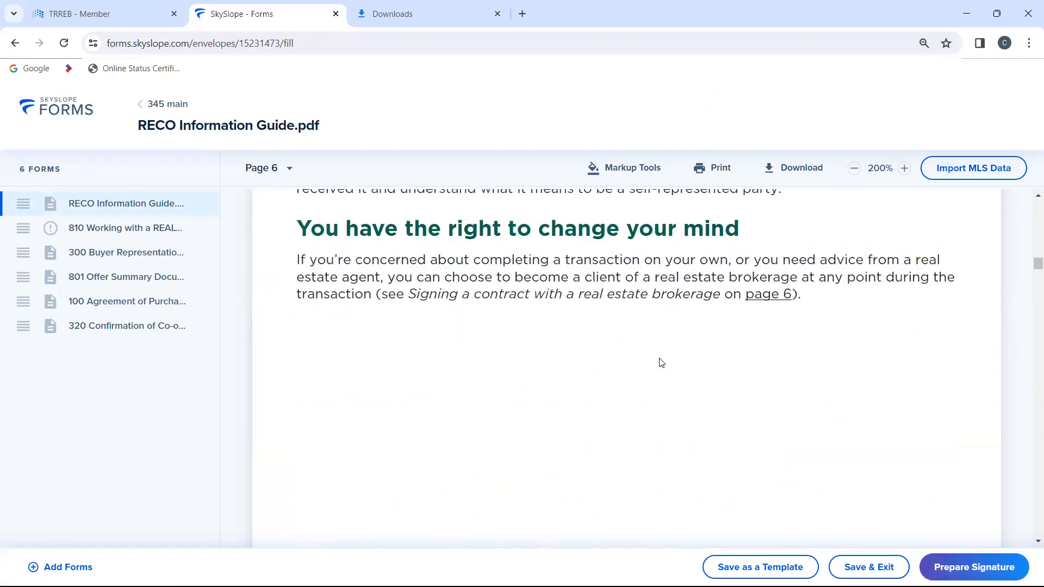
scroll(661, 363, "down", 15)
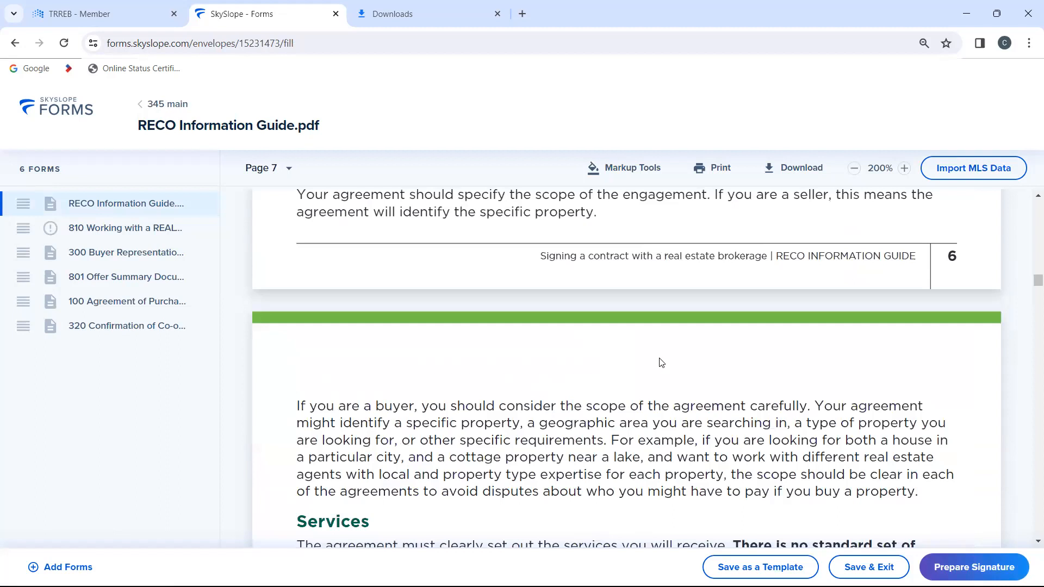
scroll(661, 363, "down", 15)
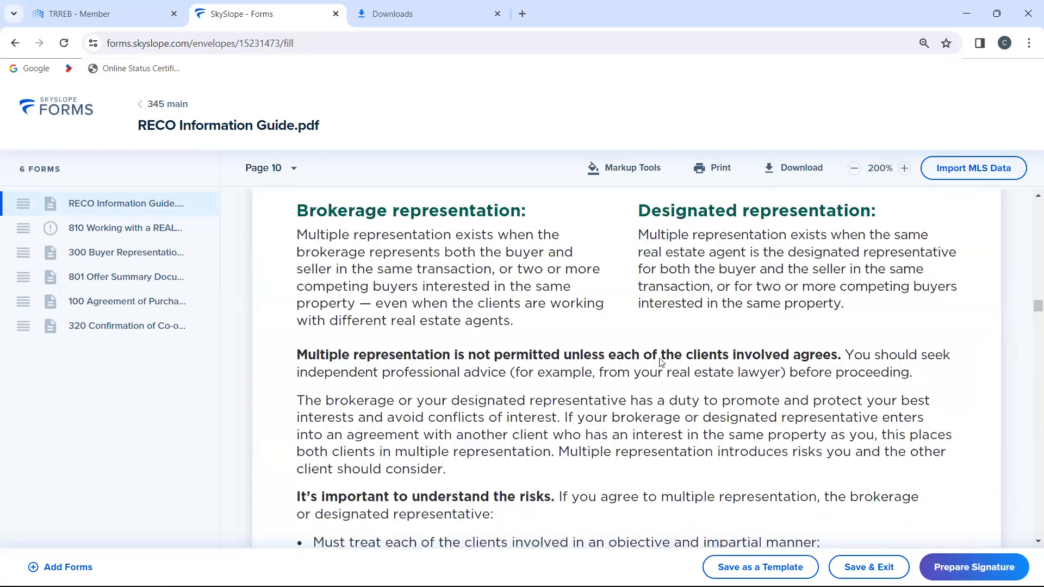
scroll(660, 362, "down", 15)
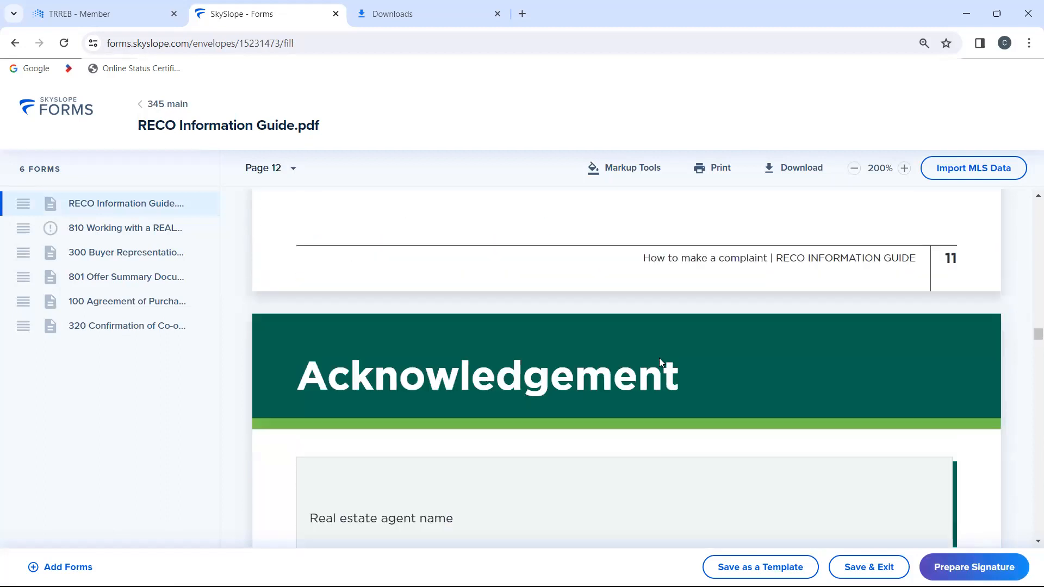
scroll(660, 363, "down", 7)
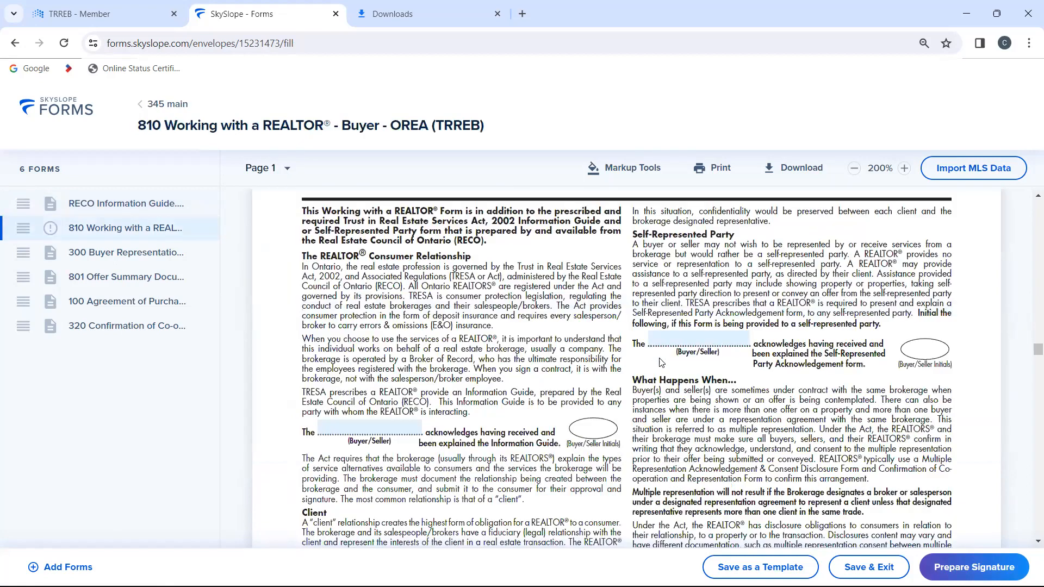
Step: Examine the prefilled client and brokerage fields in form 810 and in the Form 300 Buyer Representation Agreement
scroll(661, 363, "down", 7)
scroll(661, 363, "up", 2)
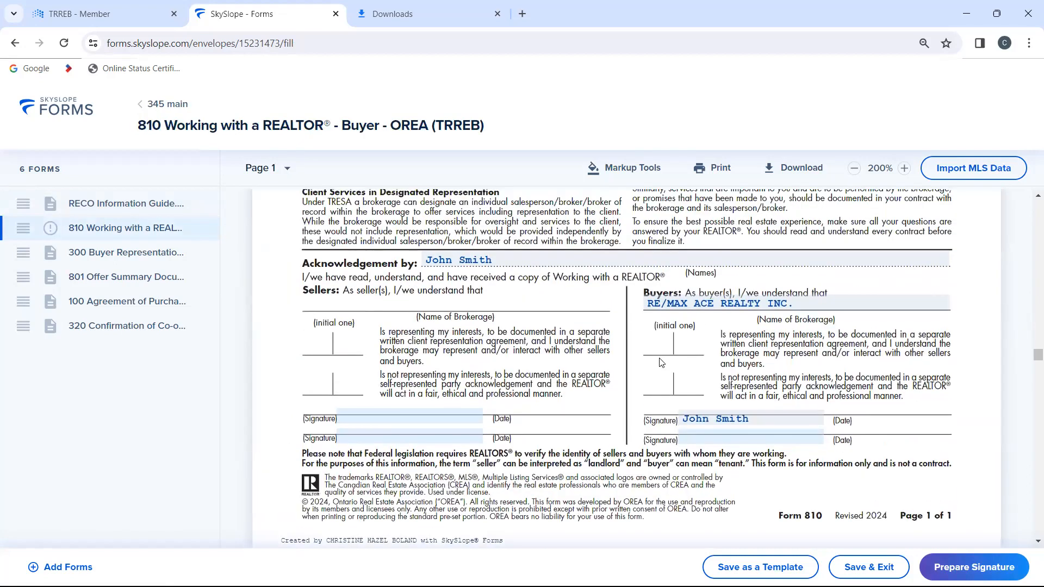
left_click(454, 260)
scroll(729, 428, "down", 10)
scroll(729, 429, "down", 1)
scroll(730, 428, "up", 1)
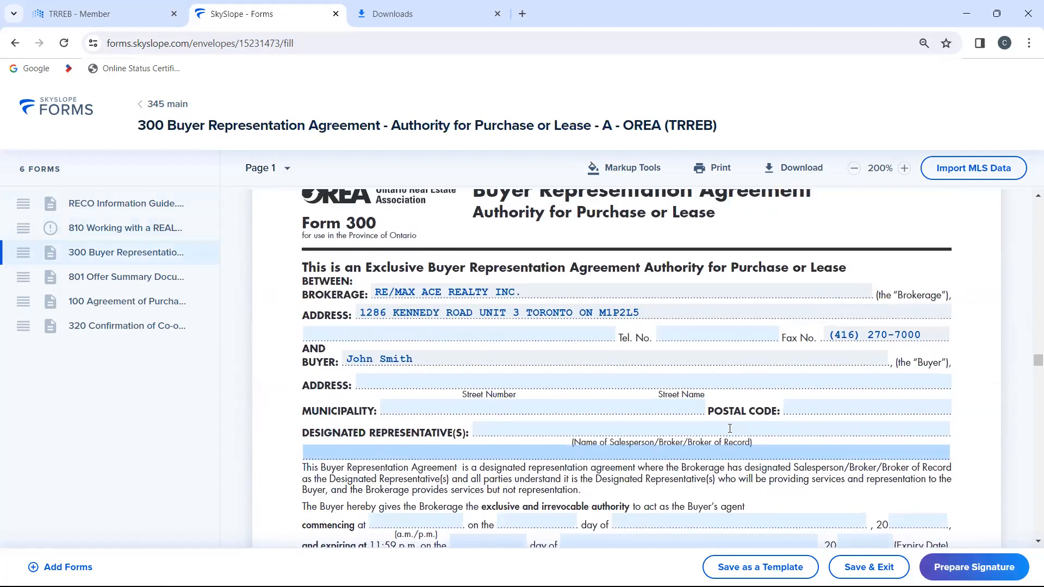
scroll(730, 429, "down", 20)
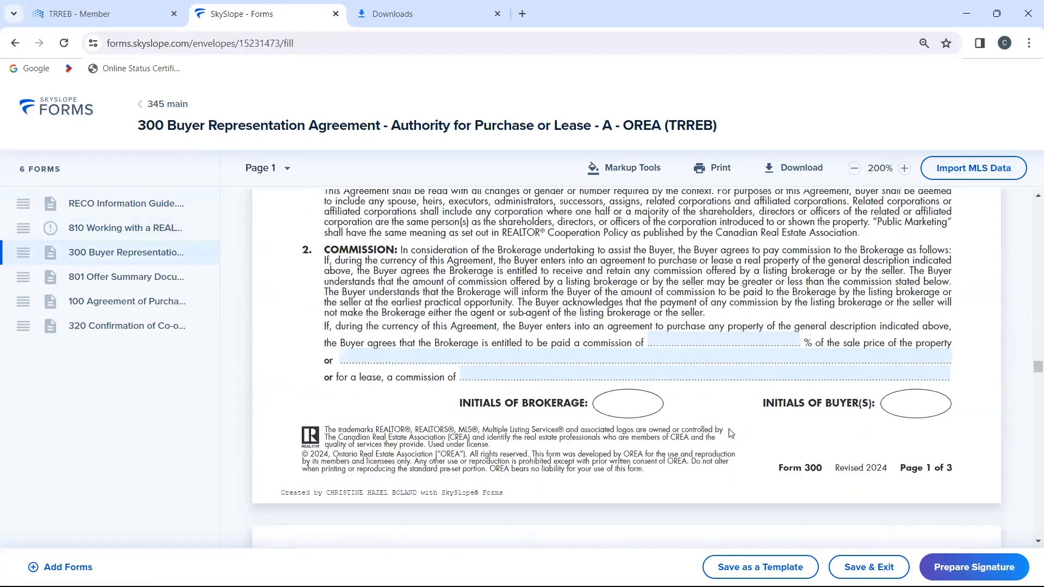
scroll(731, 433, "down", 20)
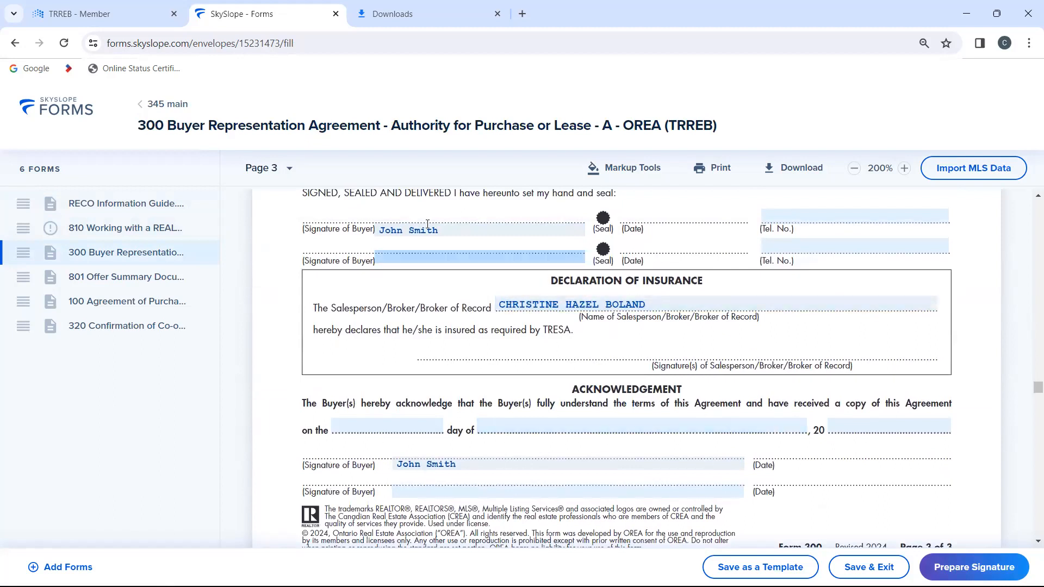
Step: Leave the form editor for the files list and close the SkySlope Forms browser page
left_click(56, 108)
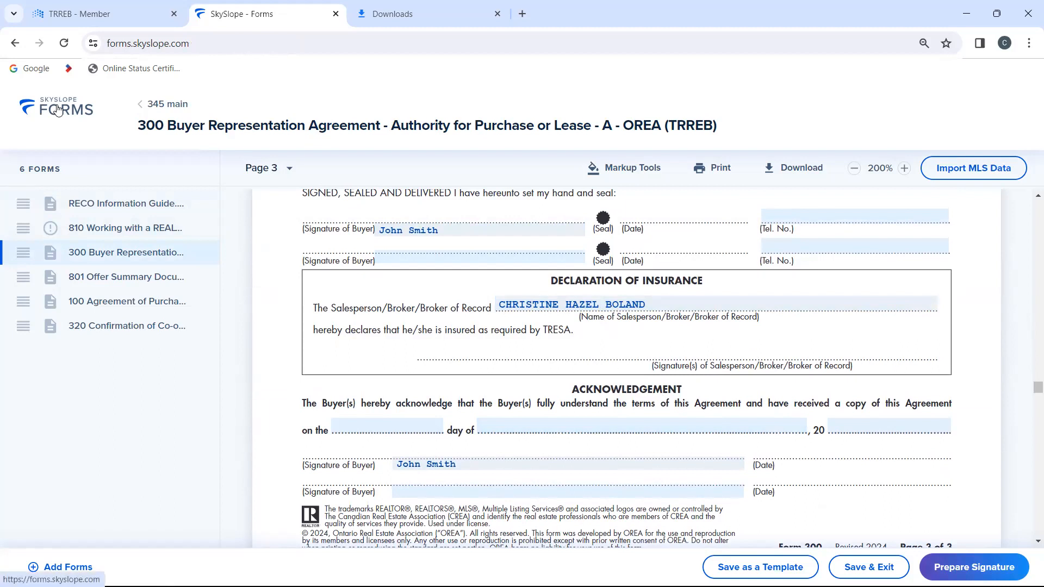
left_click(336, 14)
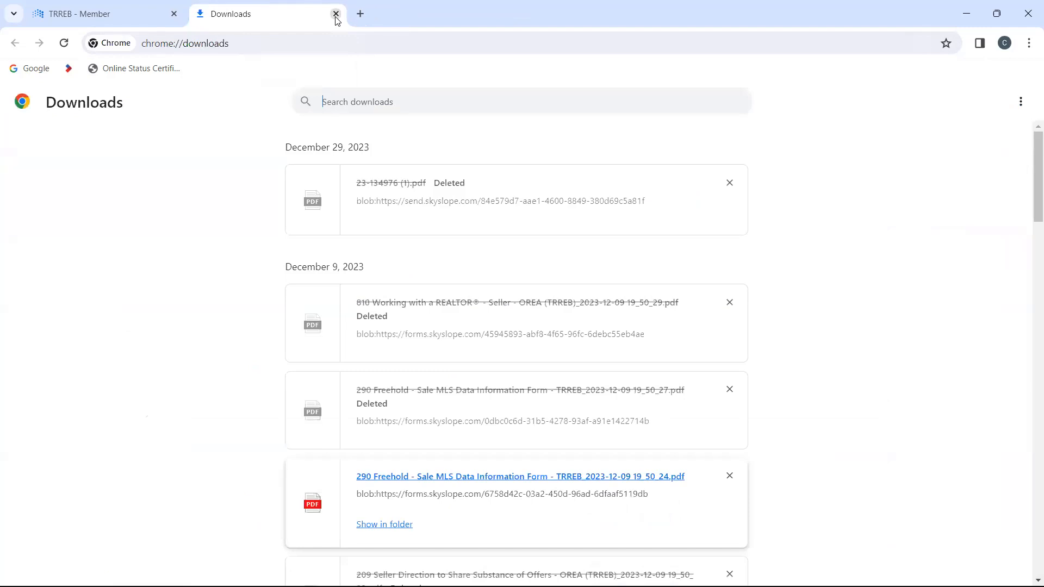
Step: Close the browser's Downloads page and open REALM from the TRREB member page
left_click(68, 11)
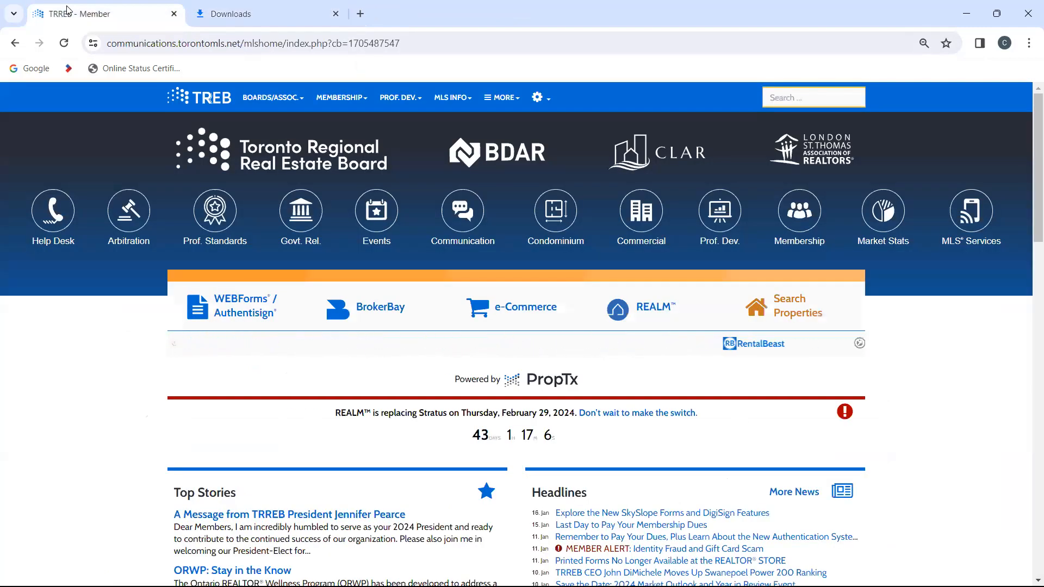
left_click(336, 13)
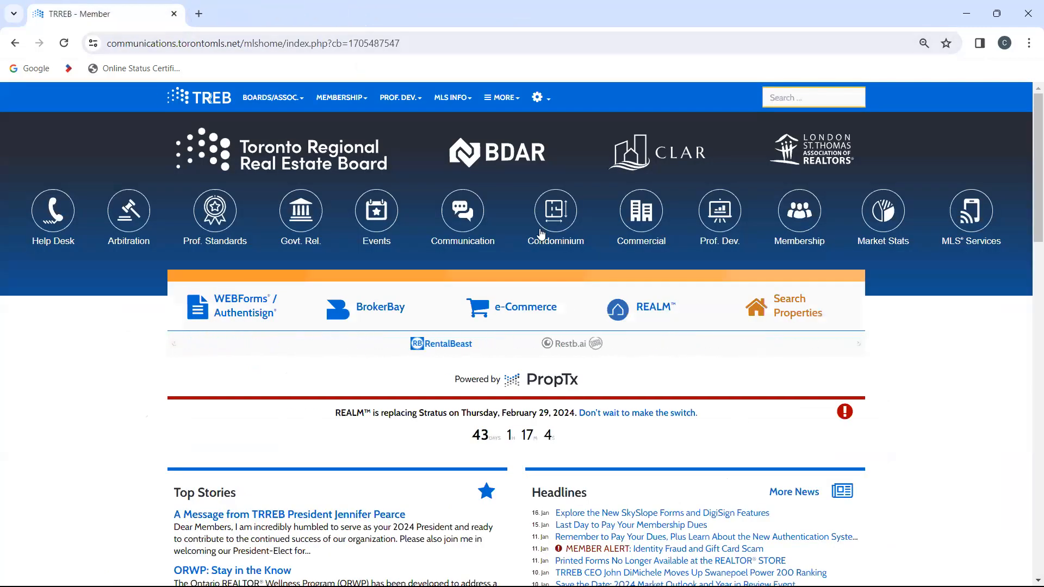
left_click(646, 309)
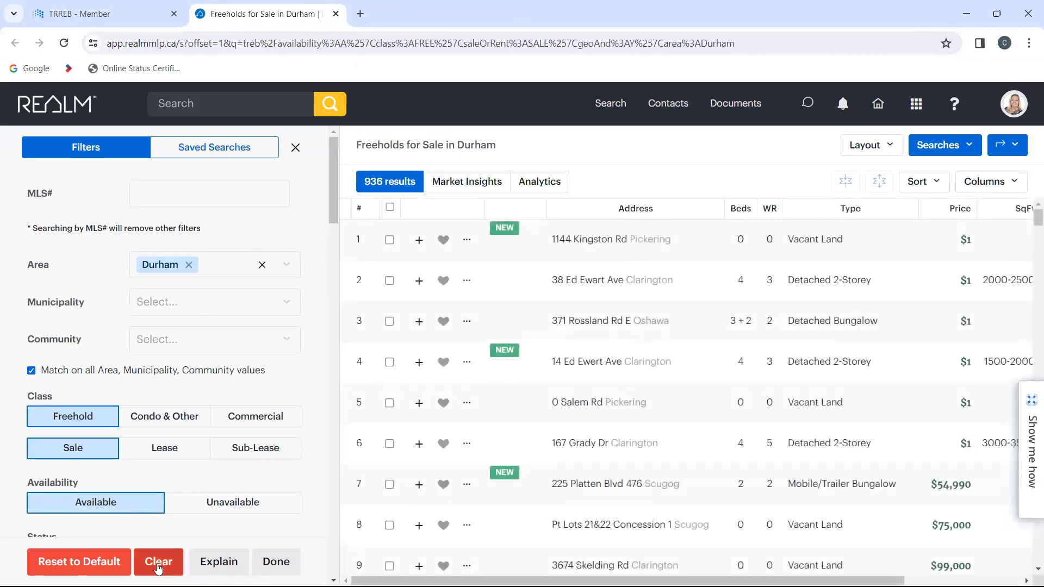
Step: Clear the freehold search filters and set the search area to Toronto
left_click(158, 568)
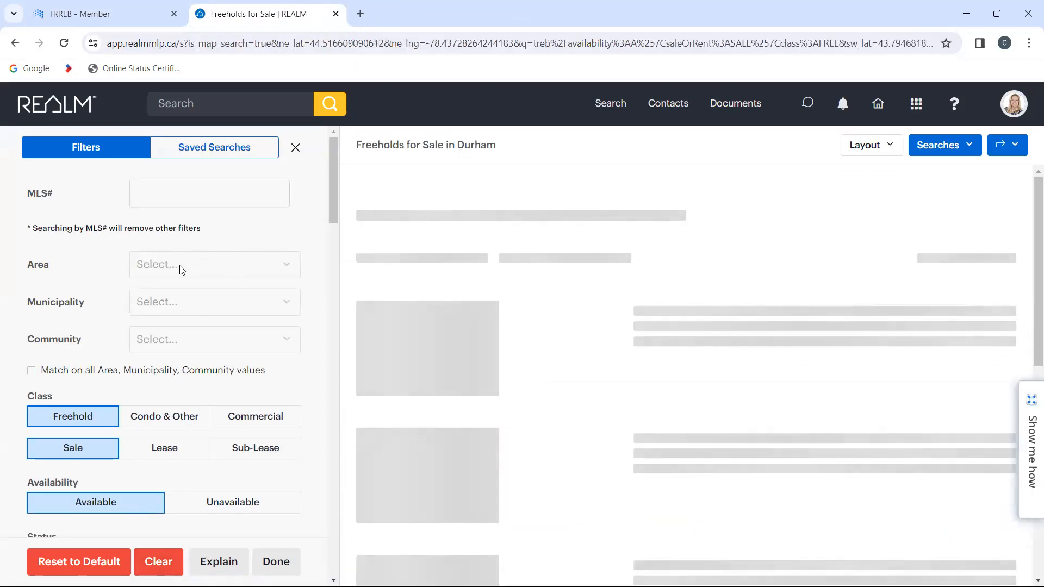
left_click(270, 264)
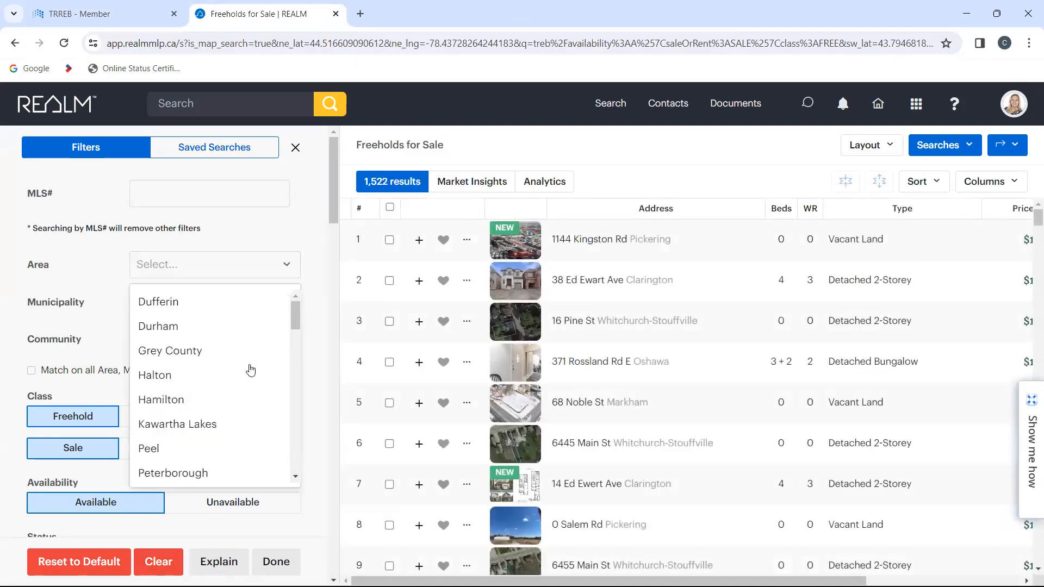
scroll(250, 370, "down", 4)
left_click(154, 345)
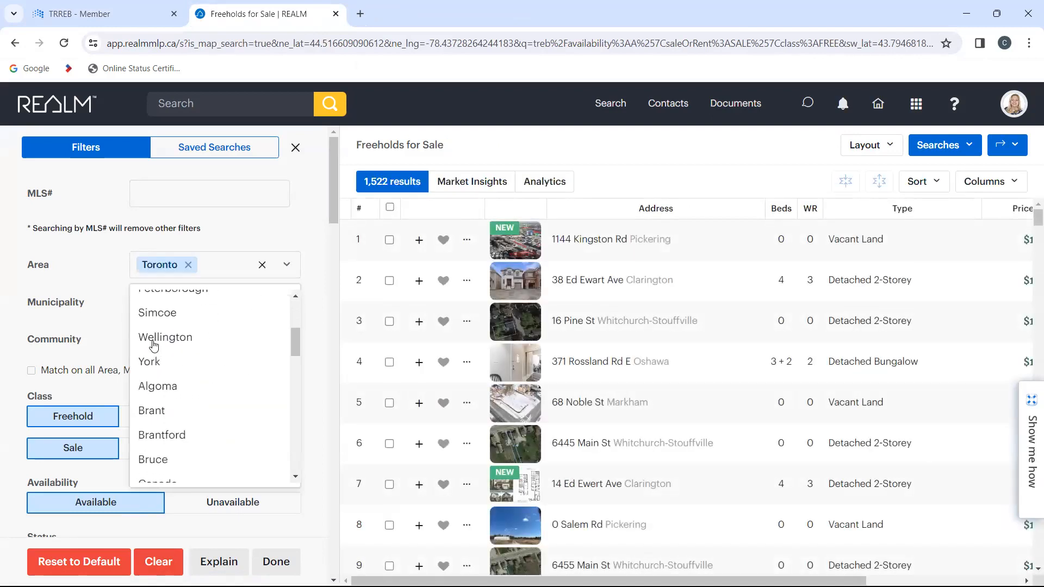
left_click(107, 320)
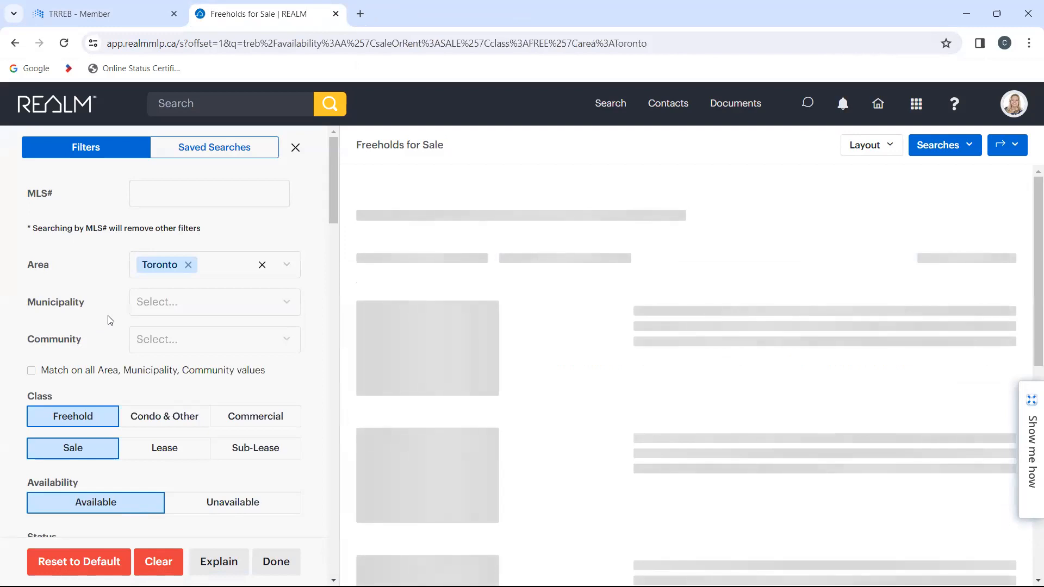
Step: Narrow the search to municipality Toronto E04 and require a match on all Area, Municipality and Community values
left_click(183, 308)
scroll(235, 472, "down", 8)
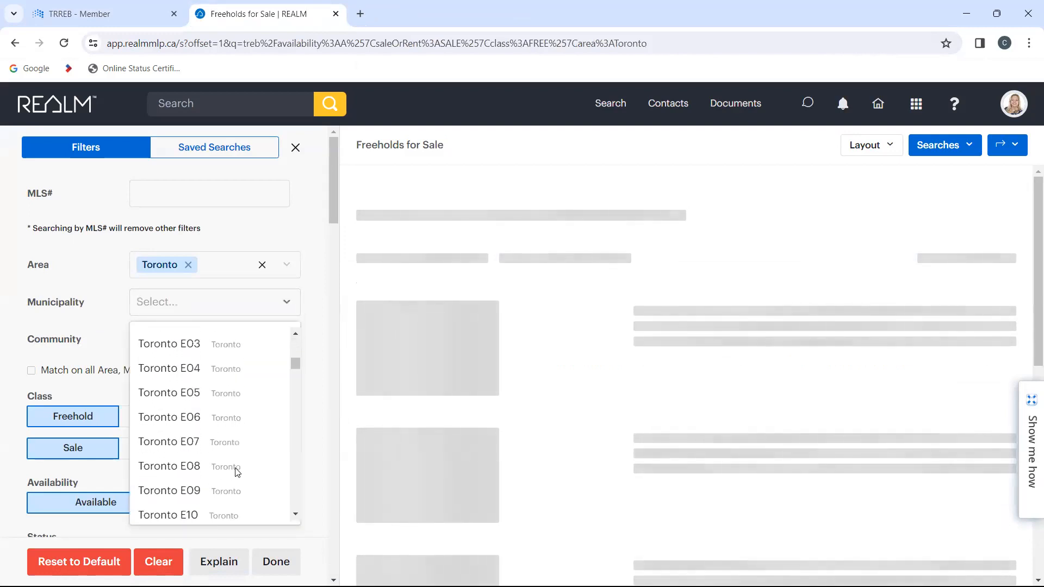
left_click(185, 370)
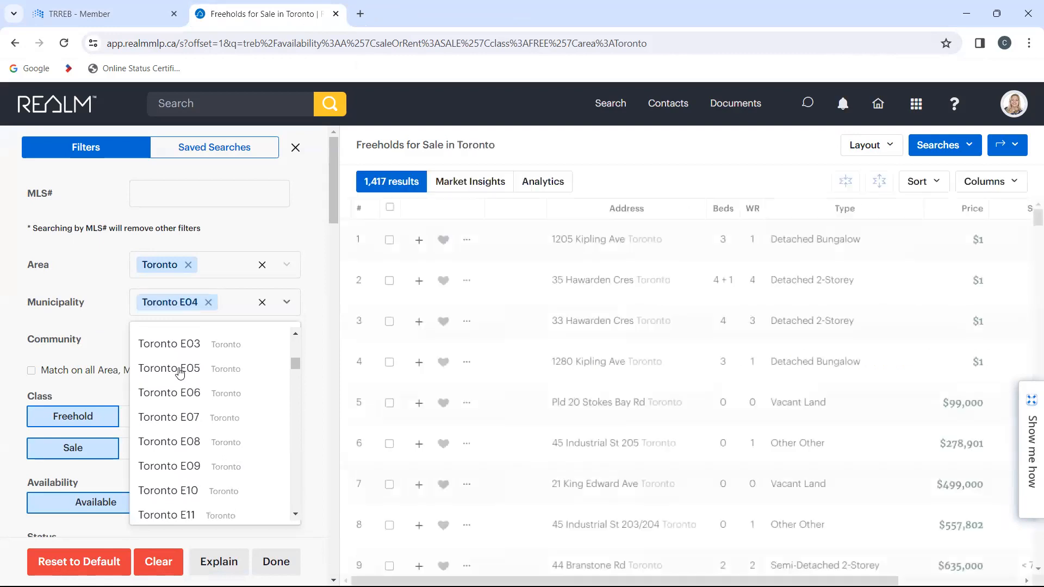
left_click(99, 370)
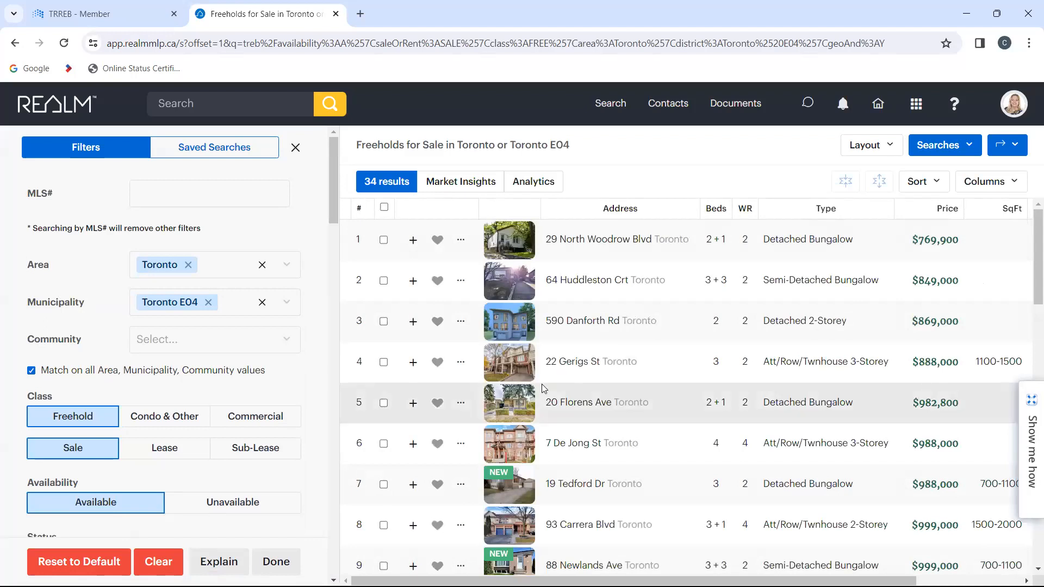
Step: Open the detached bungalow listing priced at $982,800 and start a SkySlope Forms file from its links
left_click(586, 401)
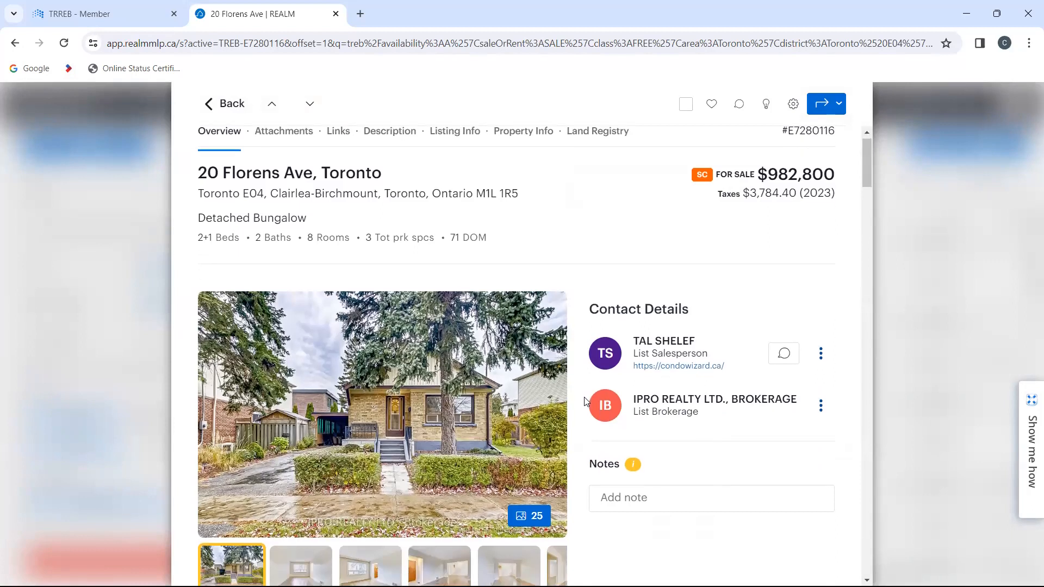
scroll(585, 402, "down", 2)
scroll(586, 402, "down", 5)
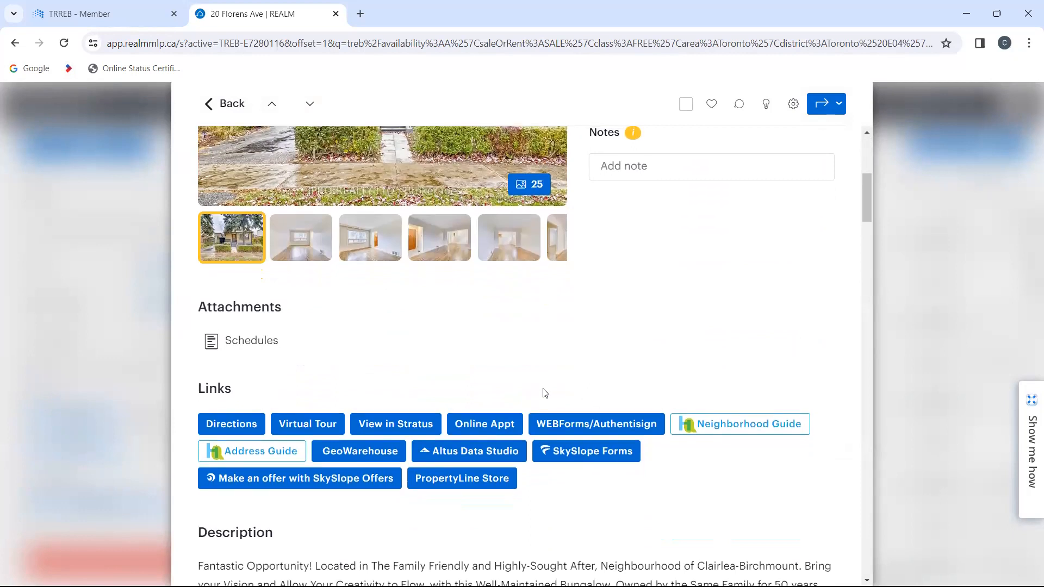
scroll(567, 368, "up", 4)
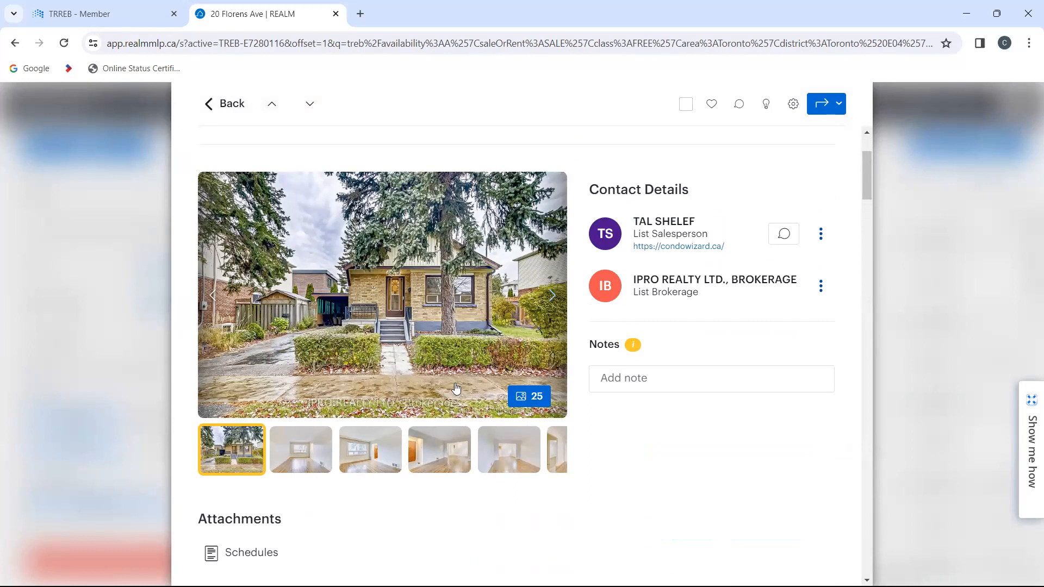
scroll(514, 412, "down", 4)
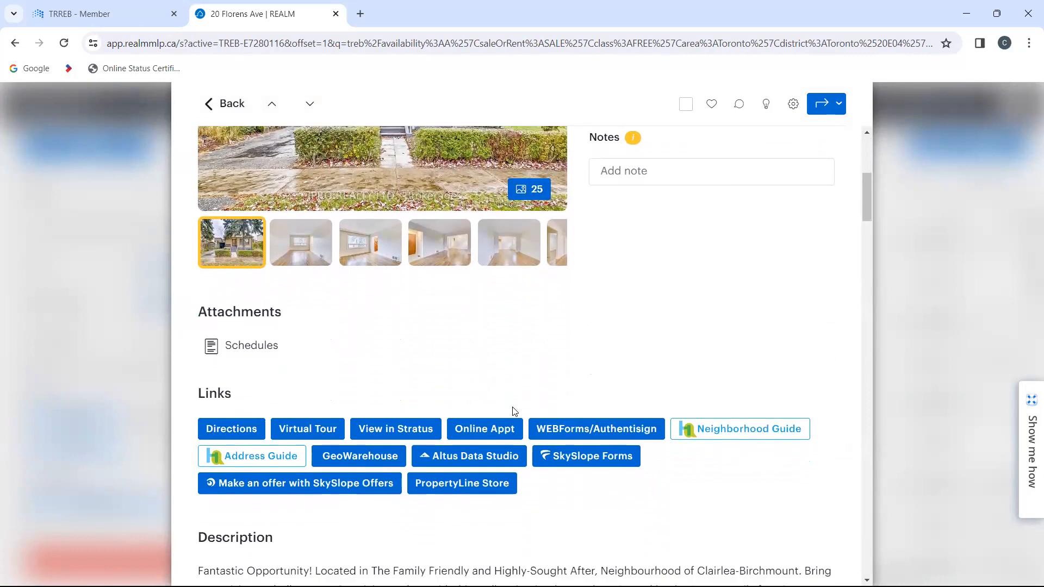
left_click(576, 463)
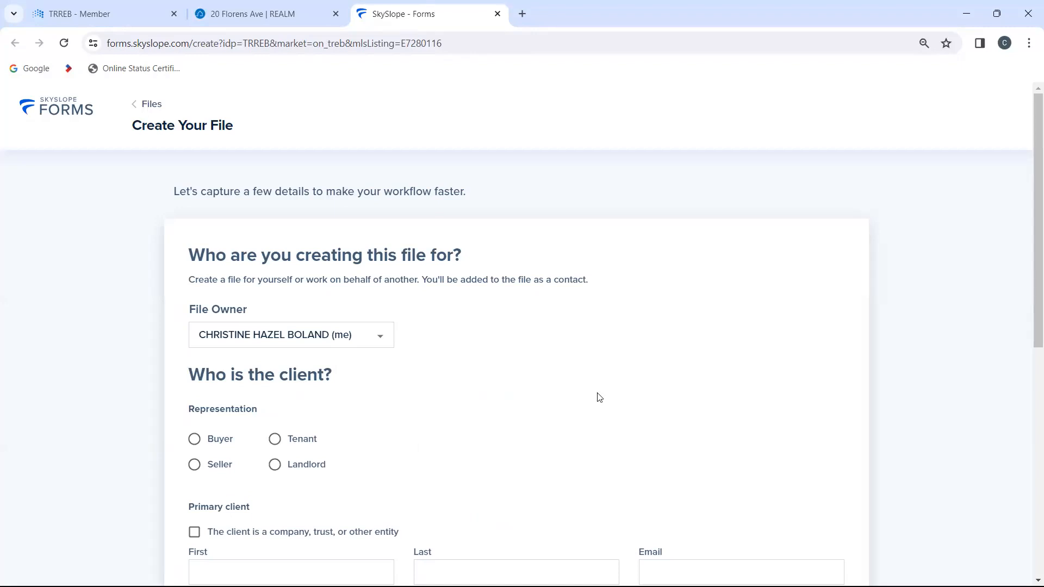
Step: Set the representation to Buyer and enter the primary client's first and last name
scroll(522, 379, "down", 2)
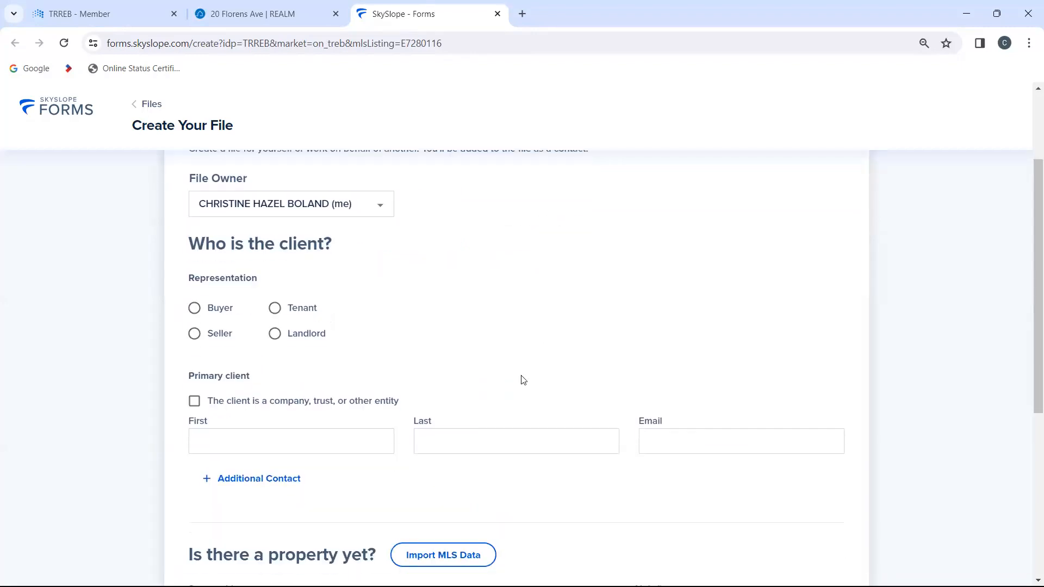
left_click(194, 308)
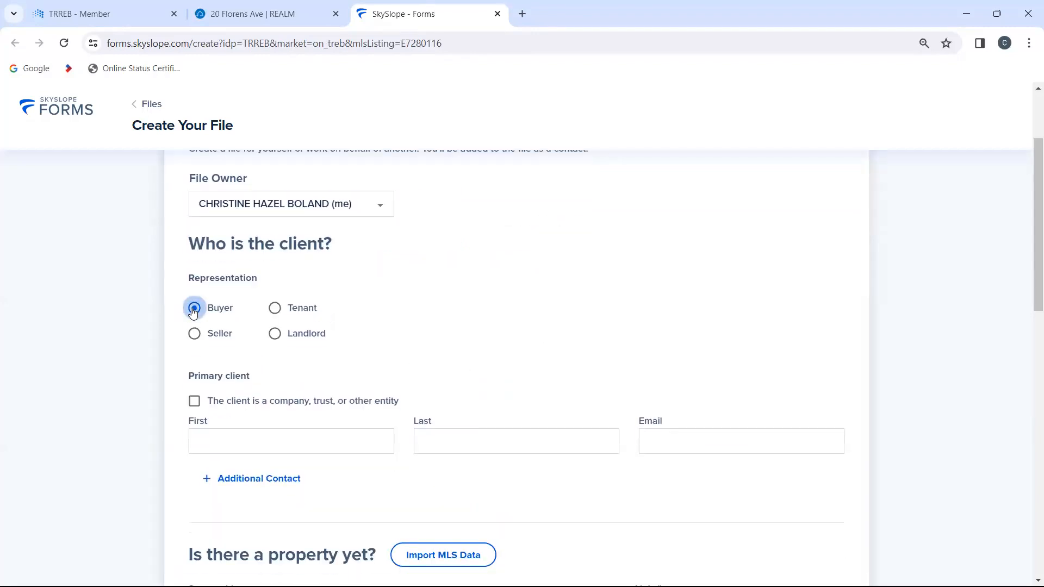
left_click(323, 449)
type("Jane")
key("Tab")
type("Smith")
key("Tab")
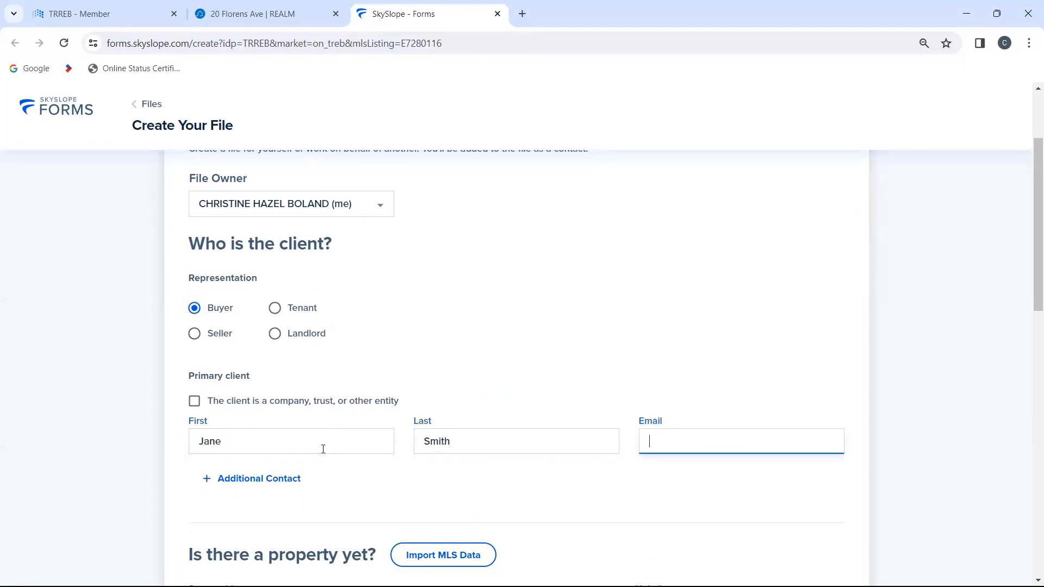
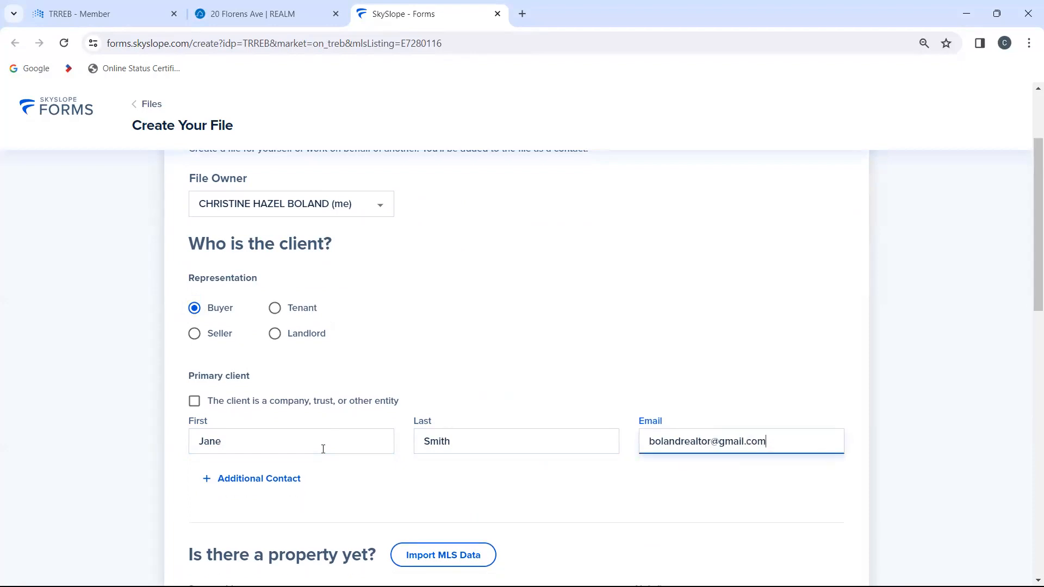
Step: Fill in the primary client's email address
key("Tab")
Step: Choose the Freehold Purchase Offer template, decline saving the address in the browser and try to create the file
scroll(430, 474, "down", 4)
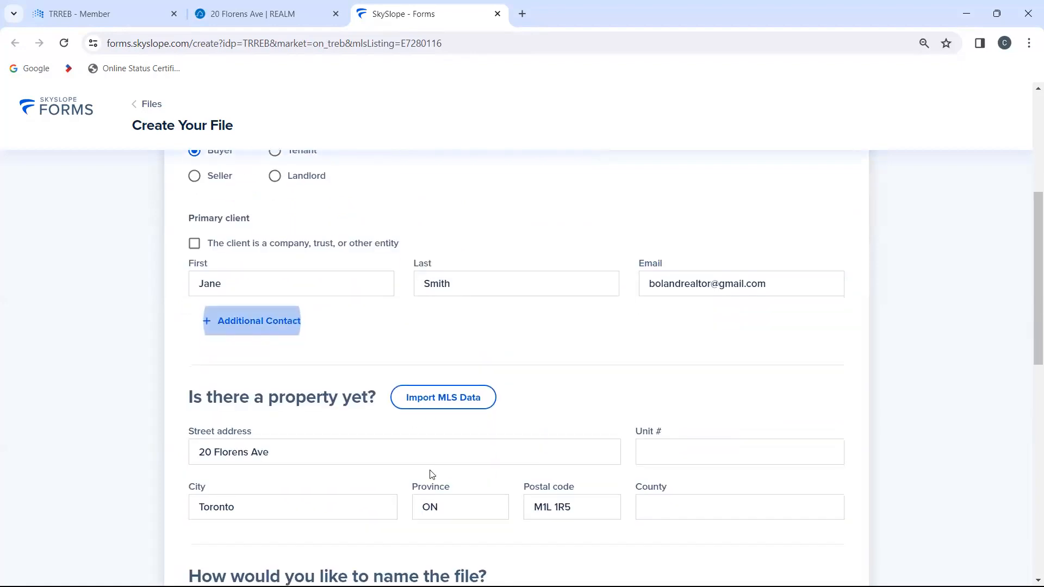
scroll(429, 473, "down", 1)
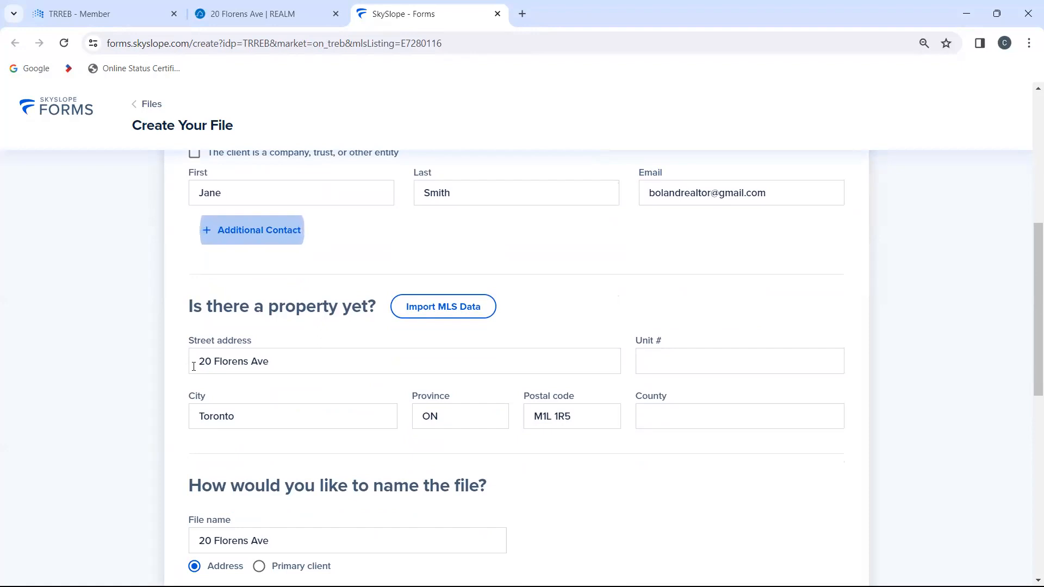
scroll(194, 366, "down", 5)
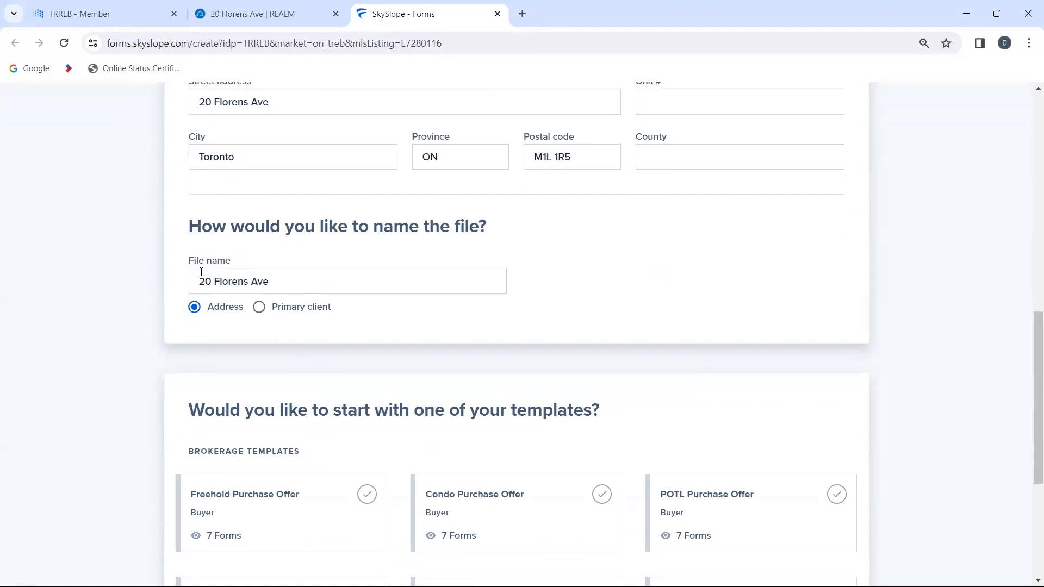
scroll(317, 392, "down", 3)
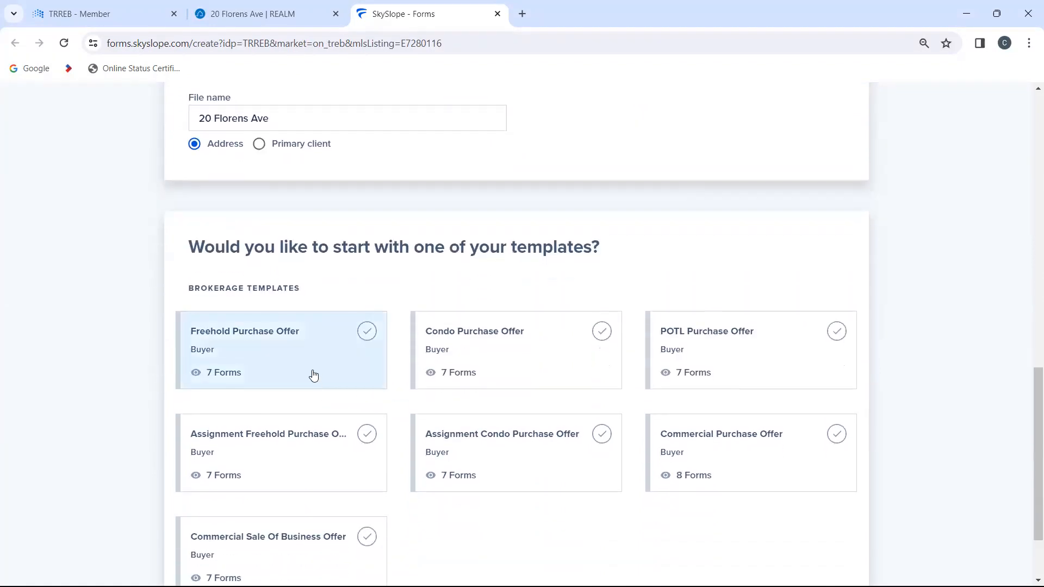
left_click(314, 364)
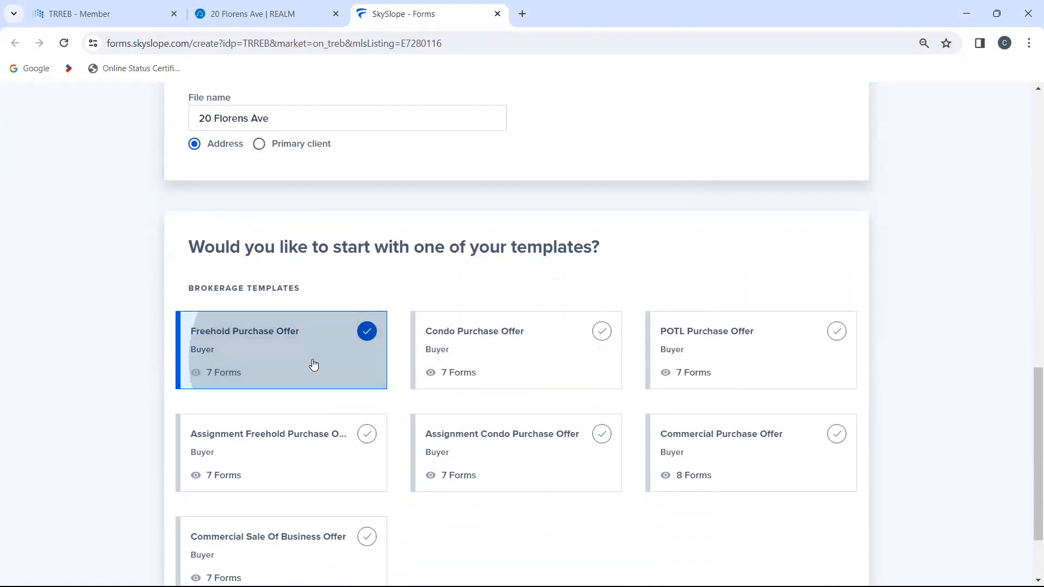
scroll(624, 397, "down", 2)
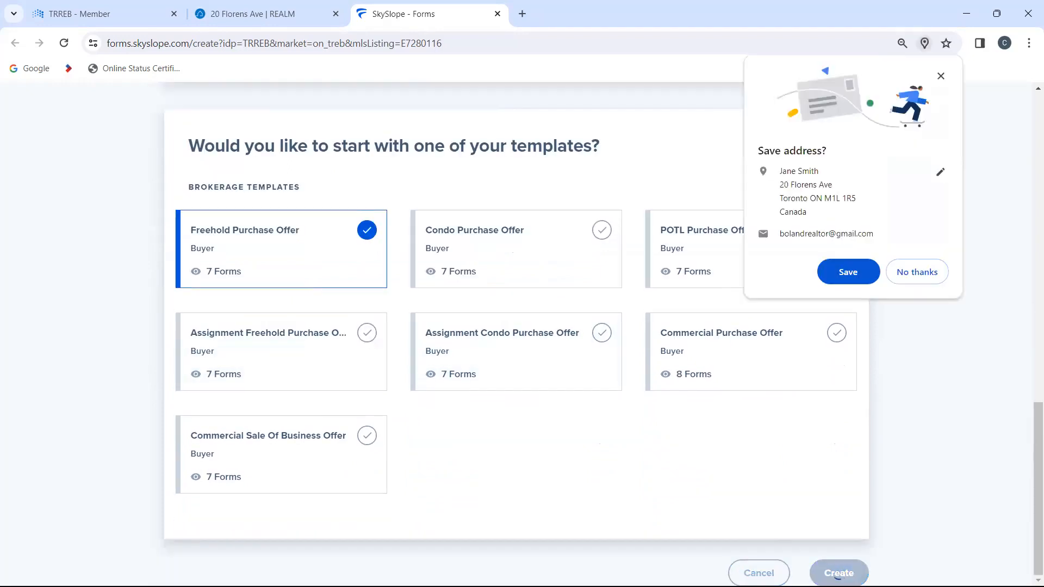
left_click(917, 272)
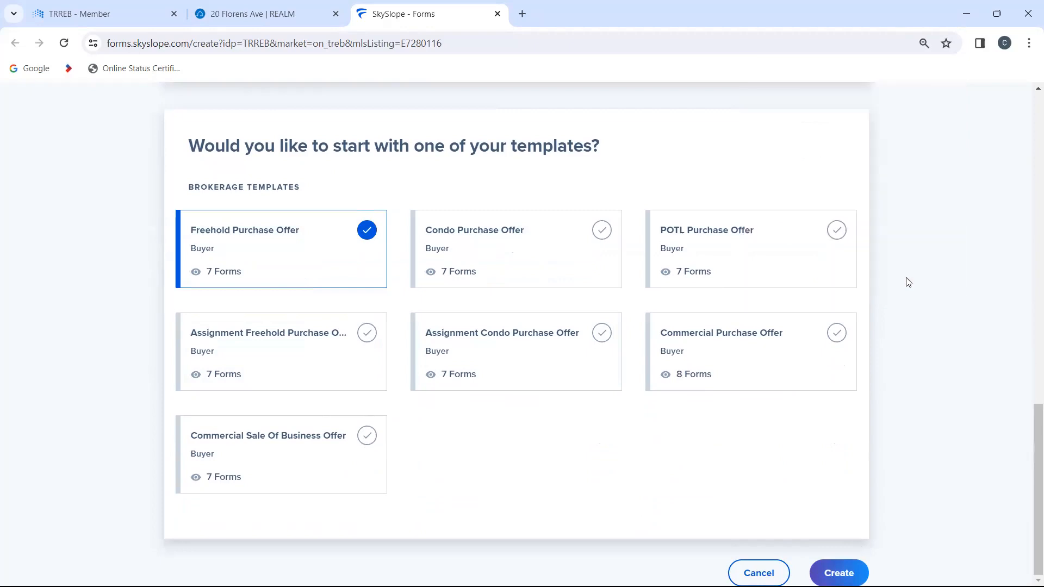
left_click(839, 573)
scroll(846, 479, "up", 5)
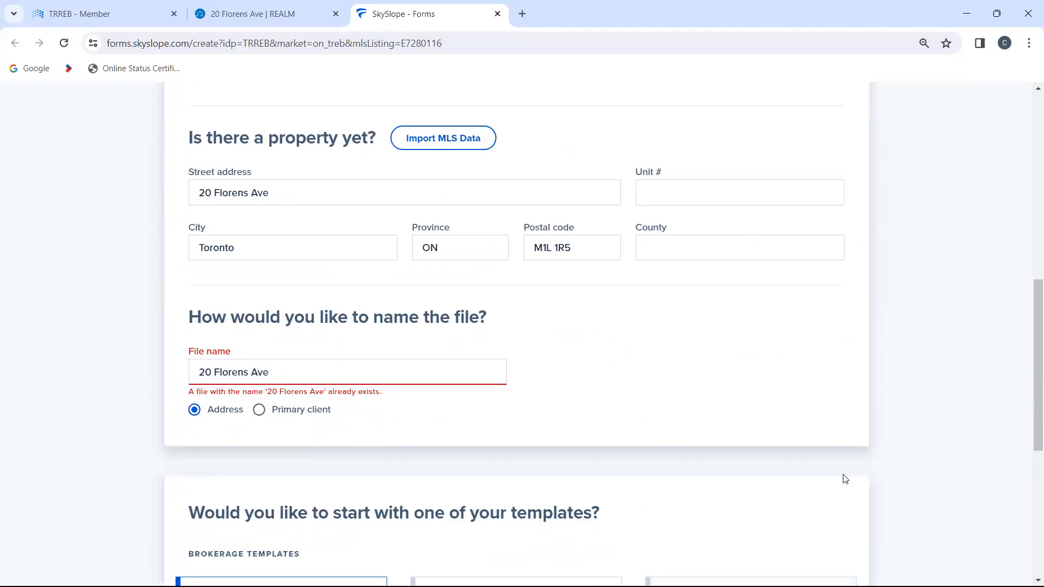
left_click(316, 374)
key("BackSpace")
key("BackSpace")
key("BackSpace")
key("BackSpace")
key("BackSpace")
key("BackSpace")
key("BackSpace")
key("BackSpace")
key("BackSpace")
key("BackSpace")
key("BackSpace")
key("BackSpace")
key("BackSpace")
key("BackSpace")
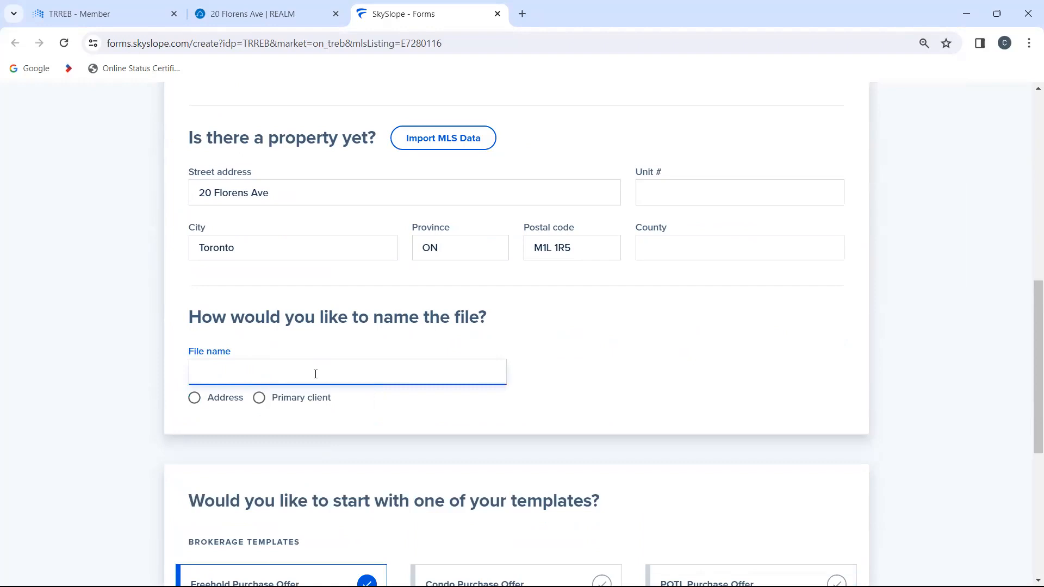
key("ctrl+f")
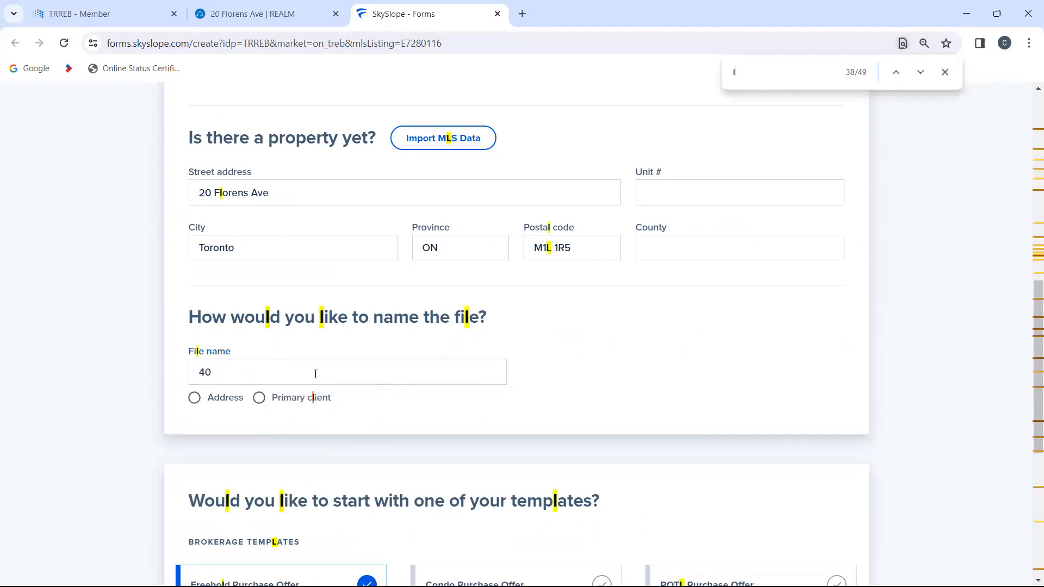
left_click(315, 374)
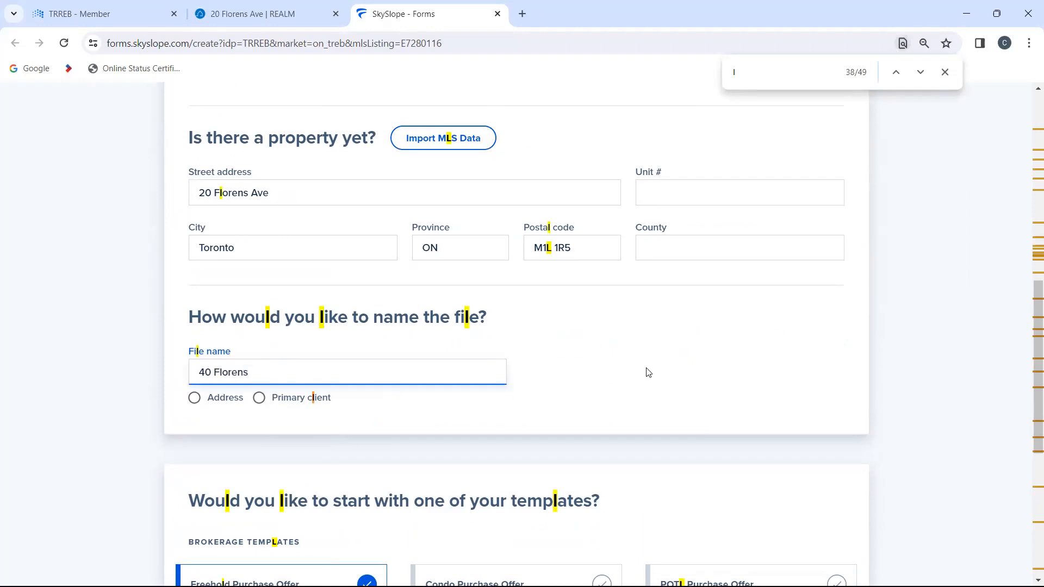
scroll(648, 372, "down", 6)
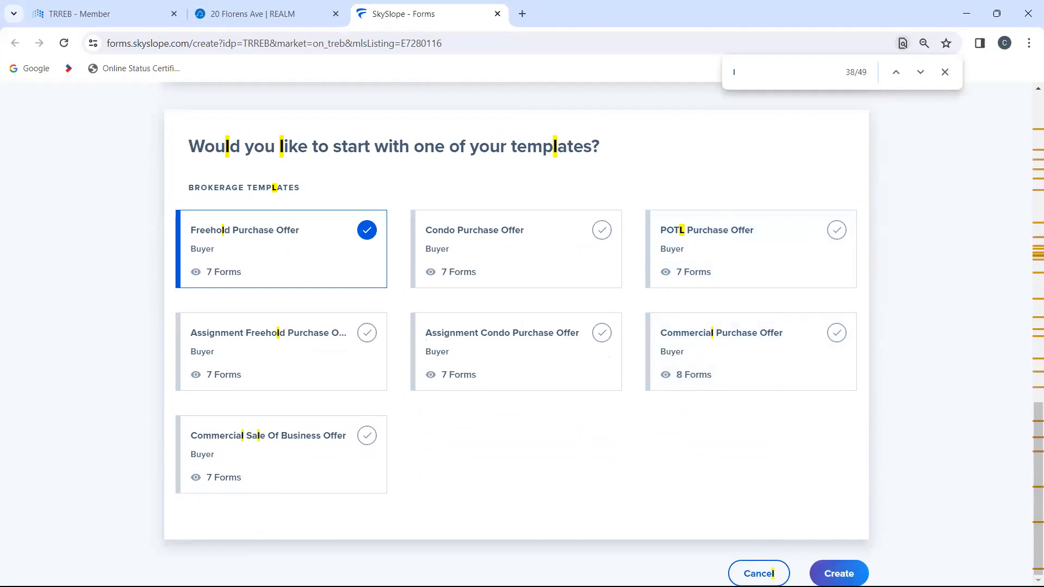
left_click(839, 574)
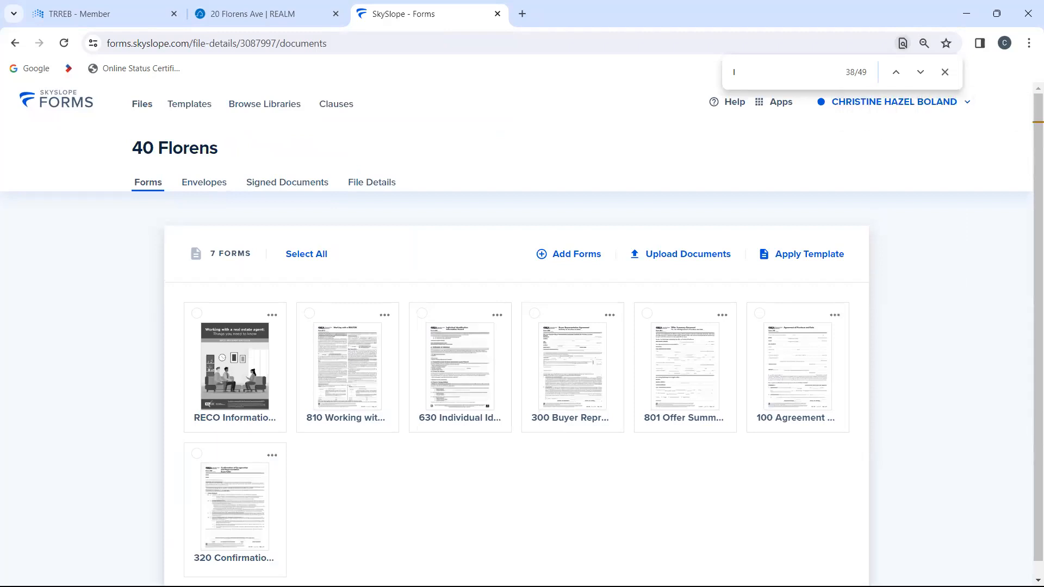
Step: Select all of the file's forms except 630 Individual Identification and open them for filling and sending
left_click(291, 260)
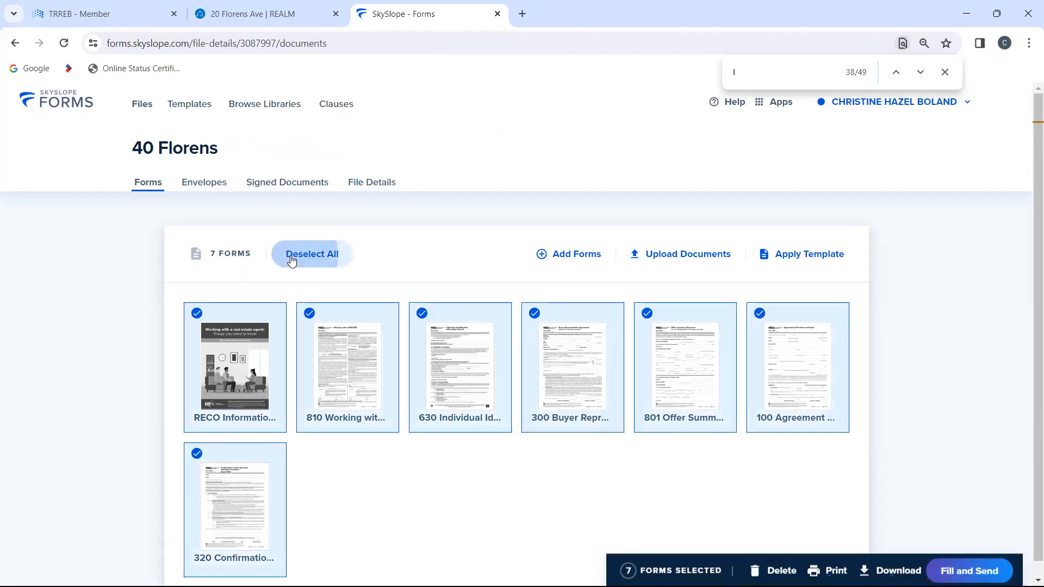
left_click(423, 314)
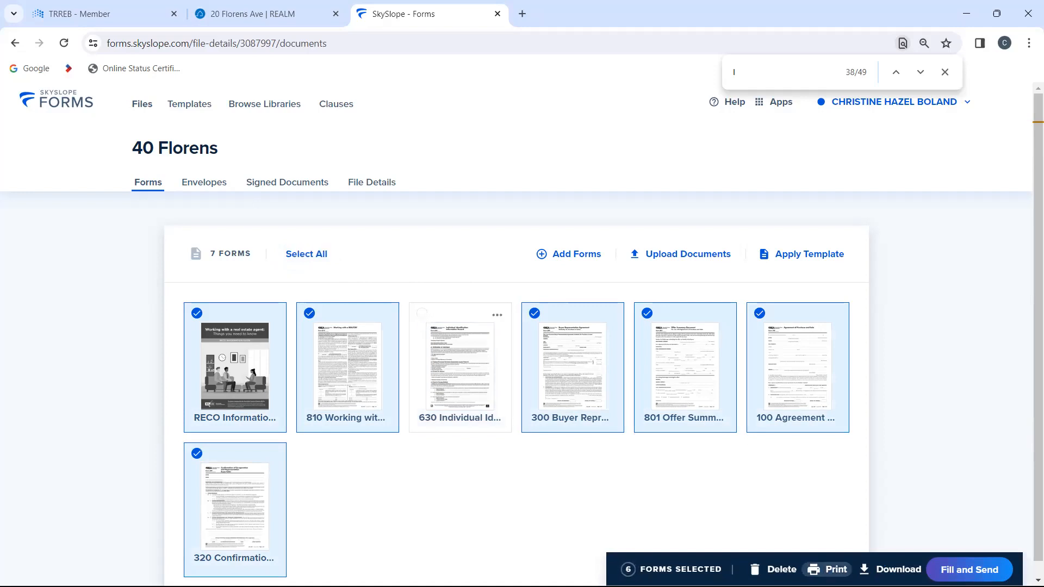
left_click(970, 570)
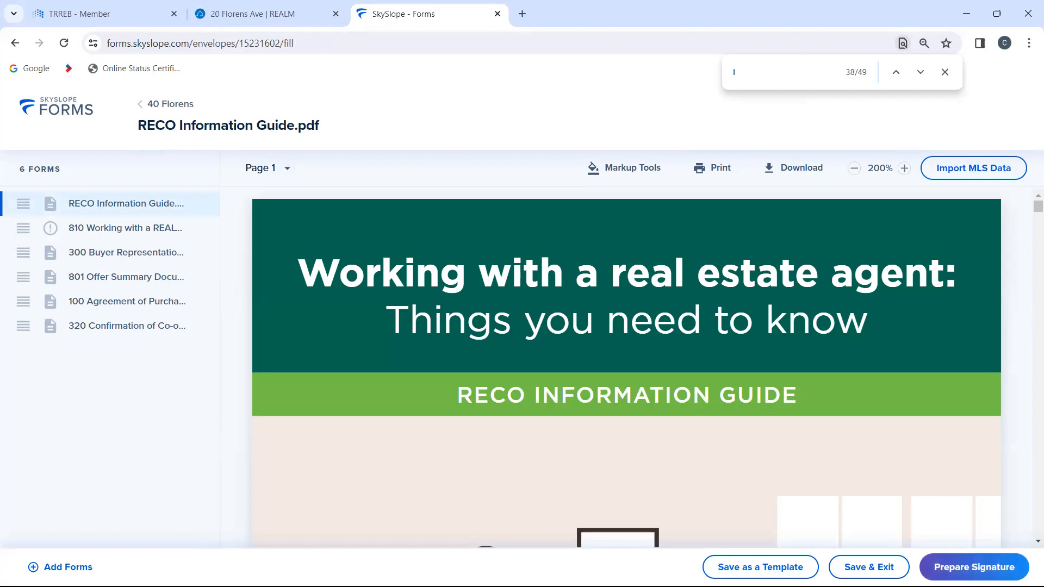
Step: Update the outdated form 810 Working with a REALTOR to its current version
left_click(143, 233)
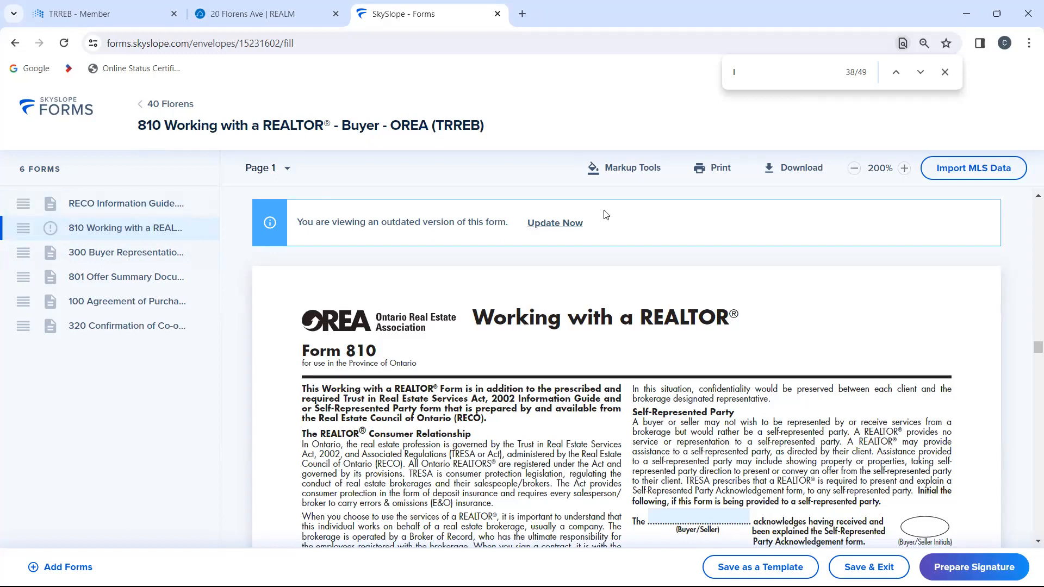
left_click(559, 229)
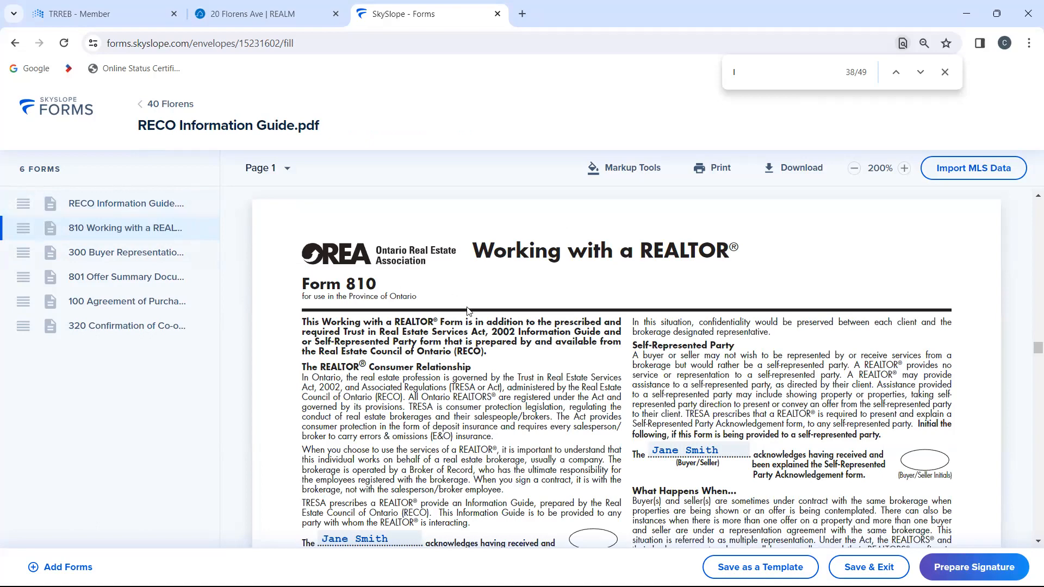
Step: Review the prefilled buyer, brokerage and property fields in forms 810, 300, 801 and 100
scroll(455, 260, "down", 2)
scroll(455, 260, "down", 7)
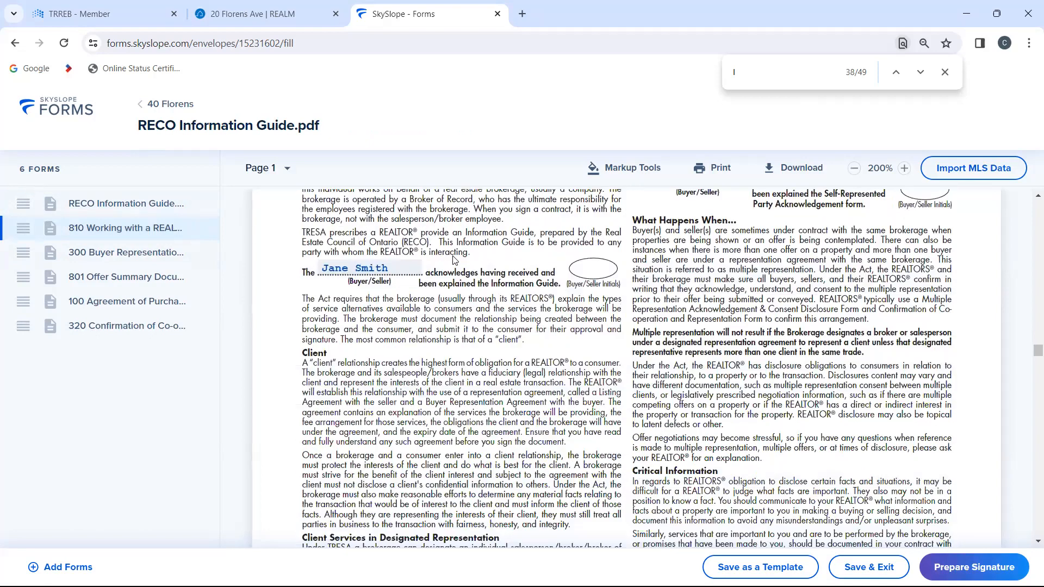
scroll(455, 261, "down", 5)
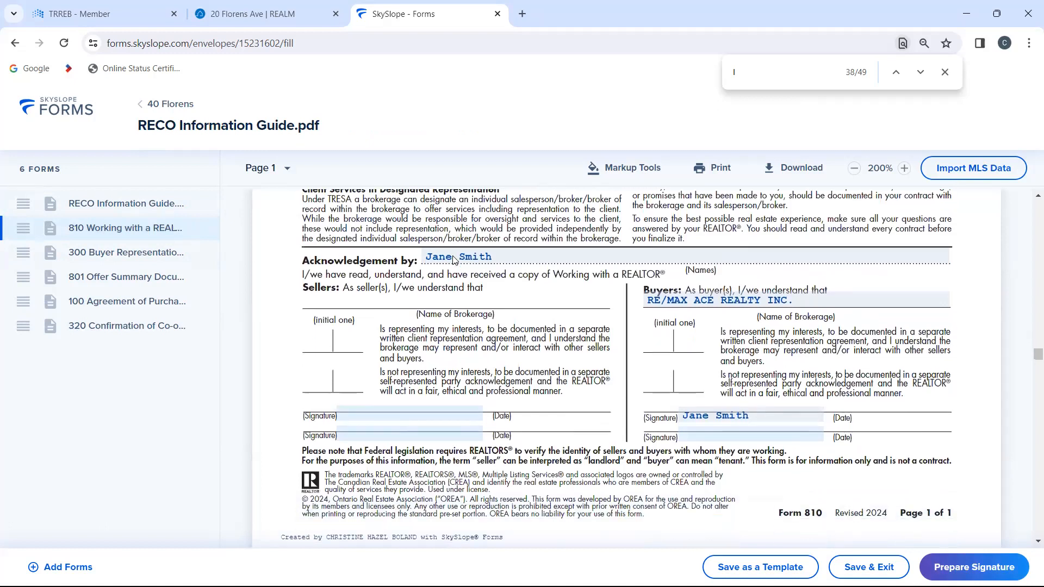
scroll(455, 260, "down", 4)
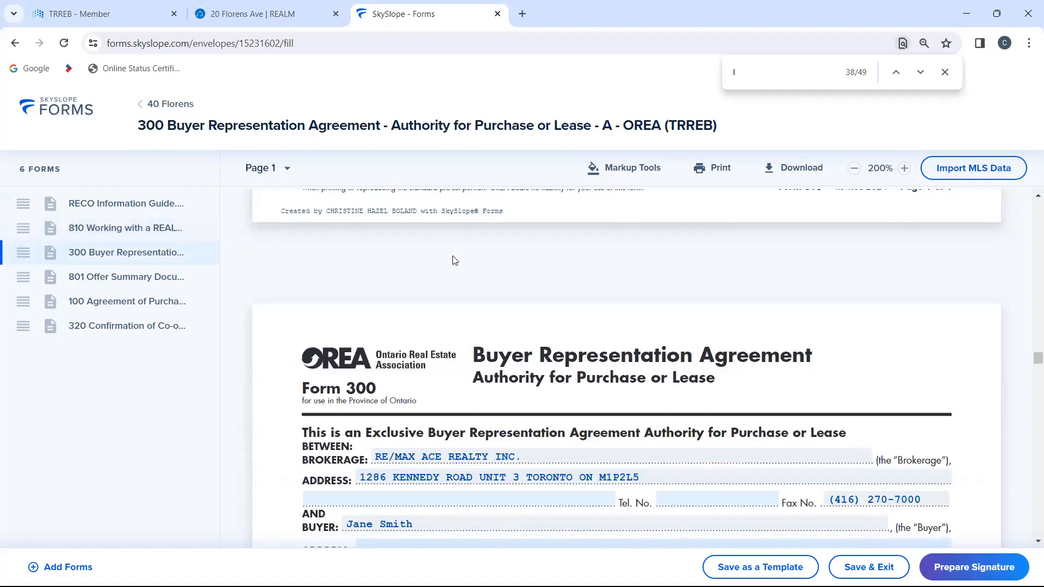
scroll(455, 260, "down", 15)
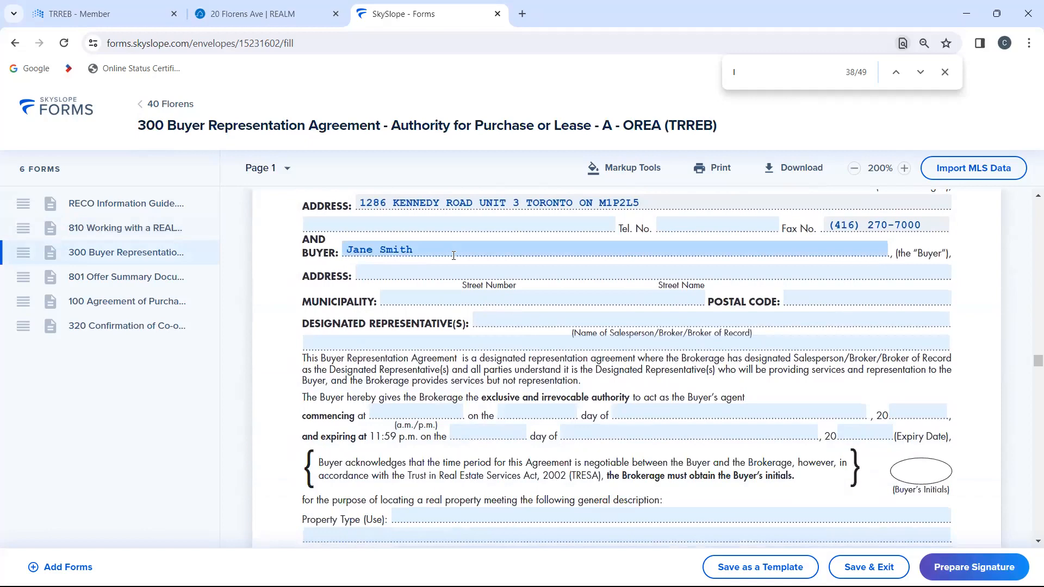
scroll(455, 260, "down", 20)
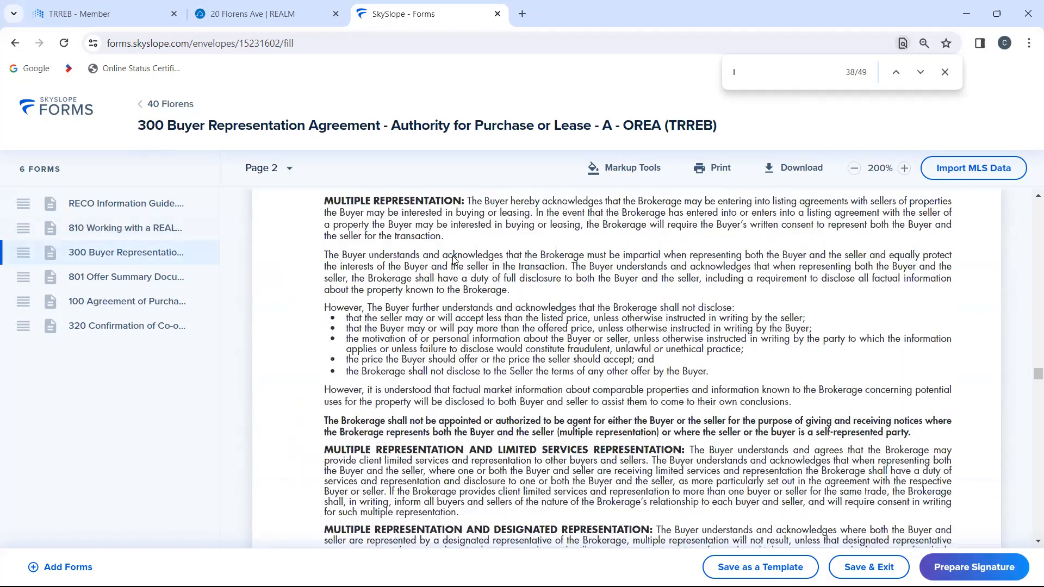
scroll(455, 260, "down", 10)
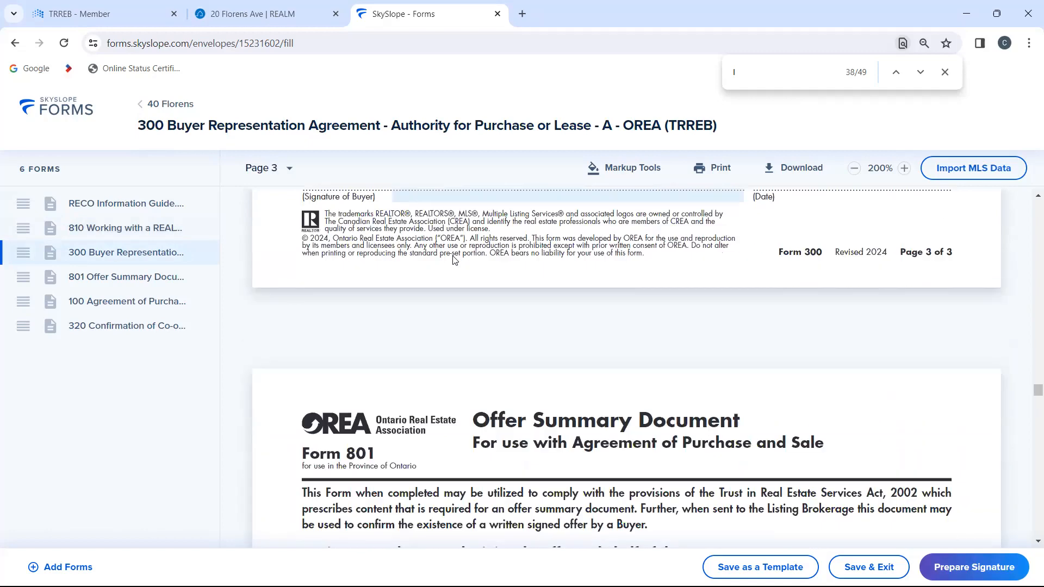
scroll(454, 255, "up", 1)
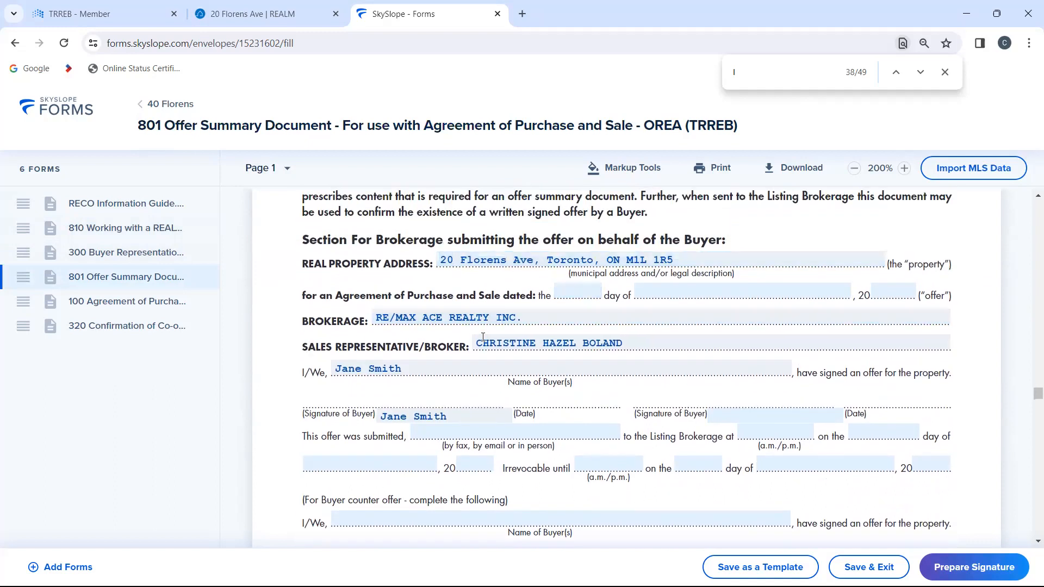
scroll(483, 337, "down", 10)
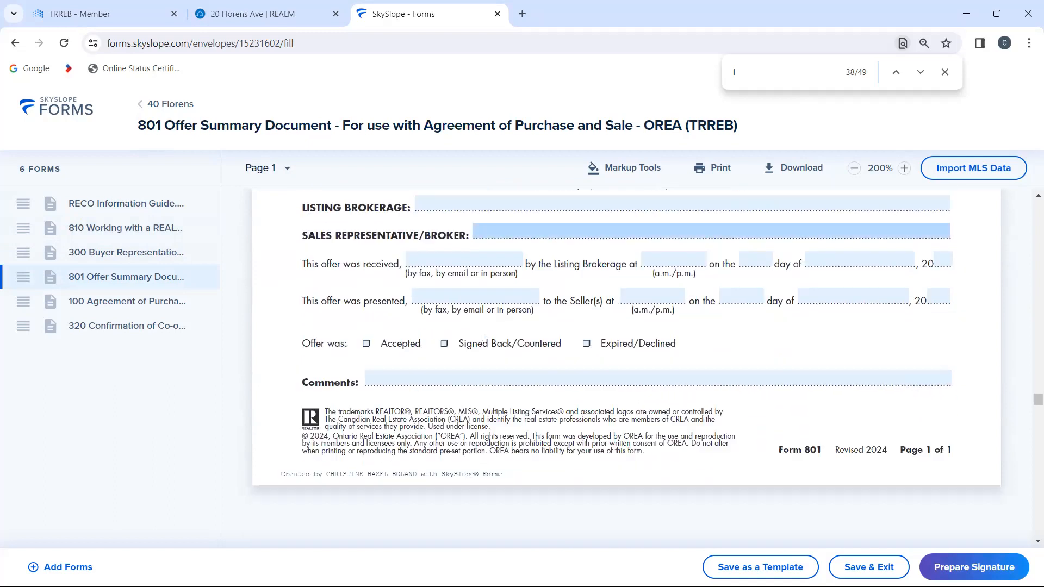
scroll(483, 337, "down", 10)
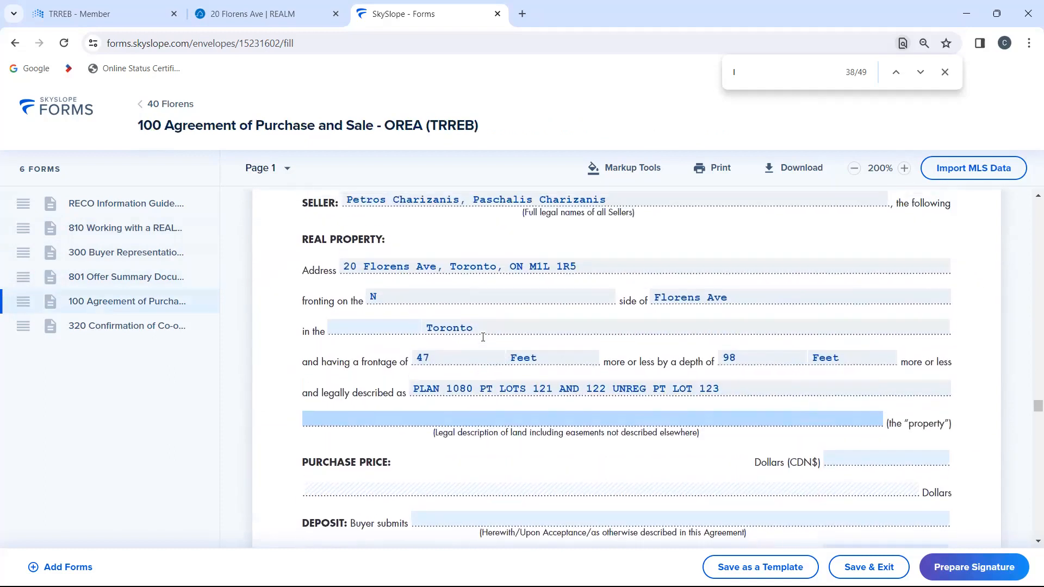
scroll(483, 337, "up", 3)
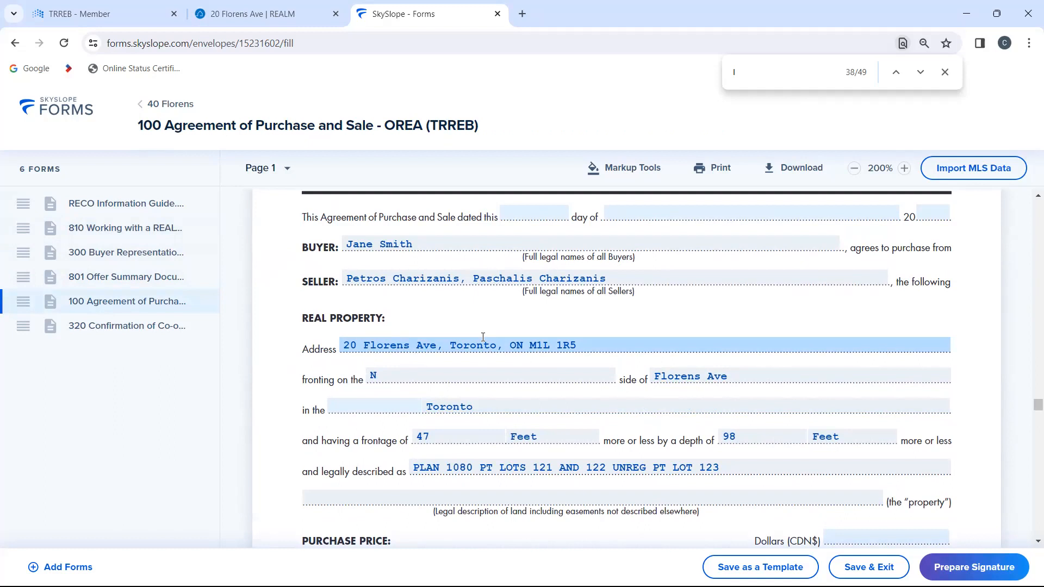
left_click(251, 15)
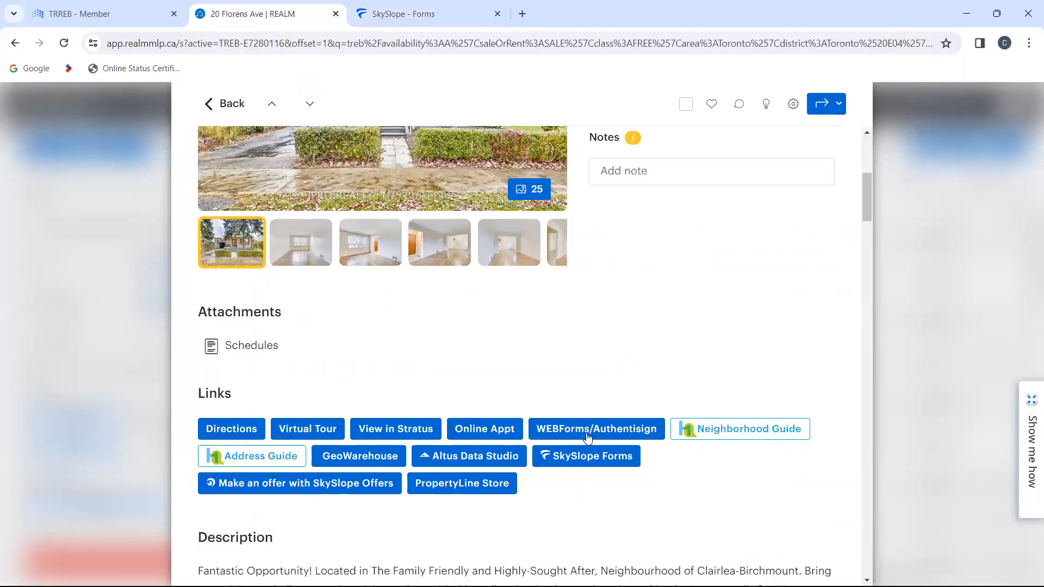
left_click(359, 457)
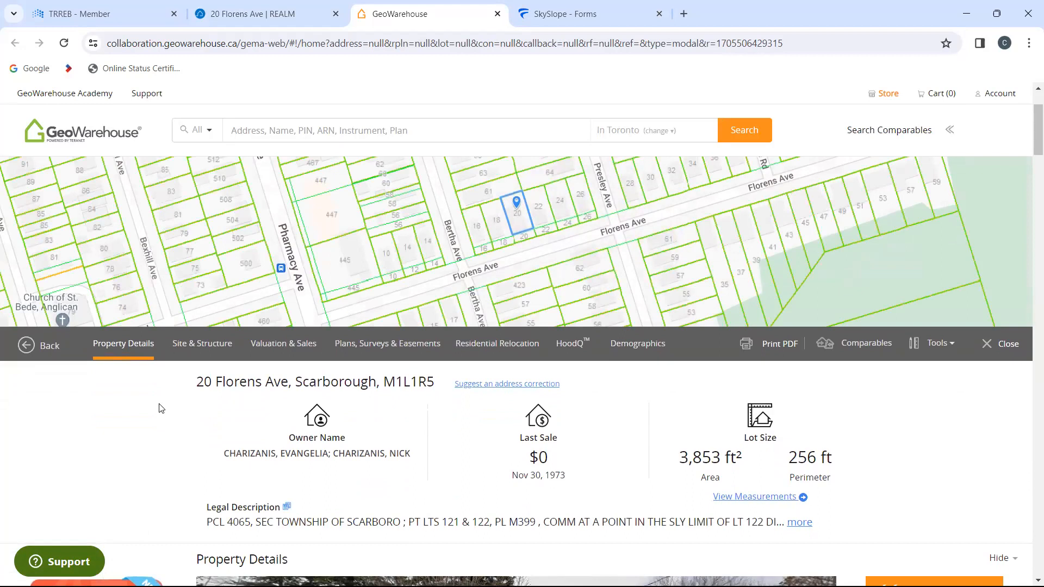
left_click(560, 7)
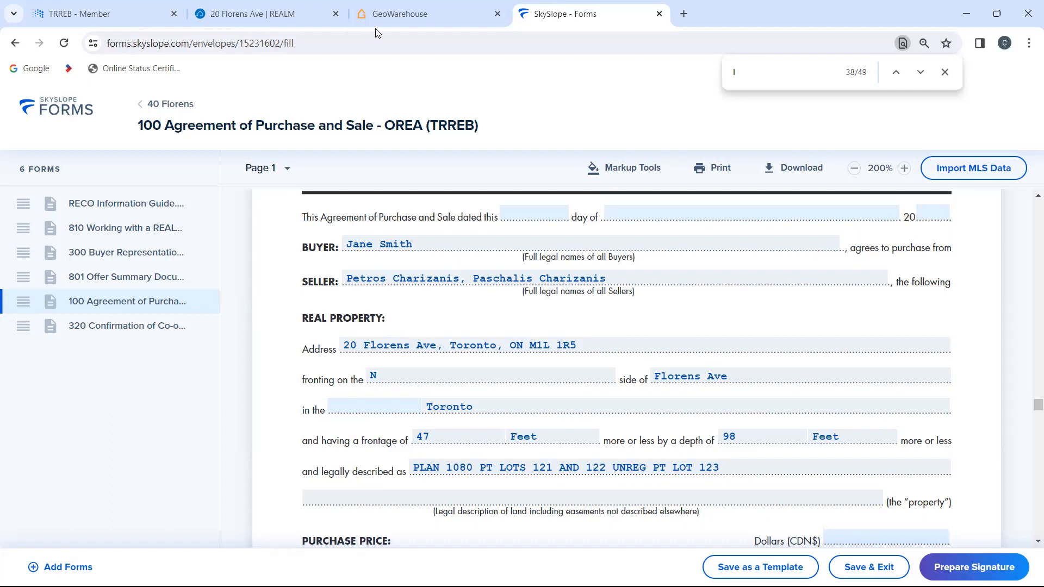
Step: Compare the owner names in the GeoWarehouse report with the seller names in the Agreement of Purchase and Sale
mouse_move(404, 15)
left_click(427, 14)
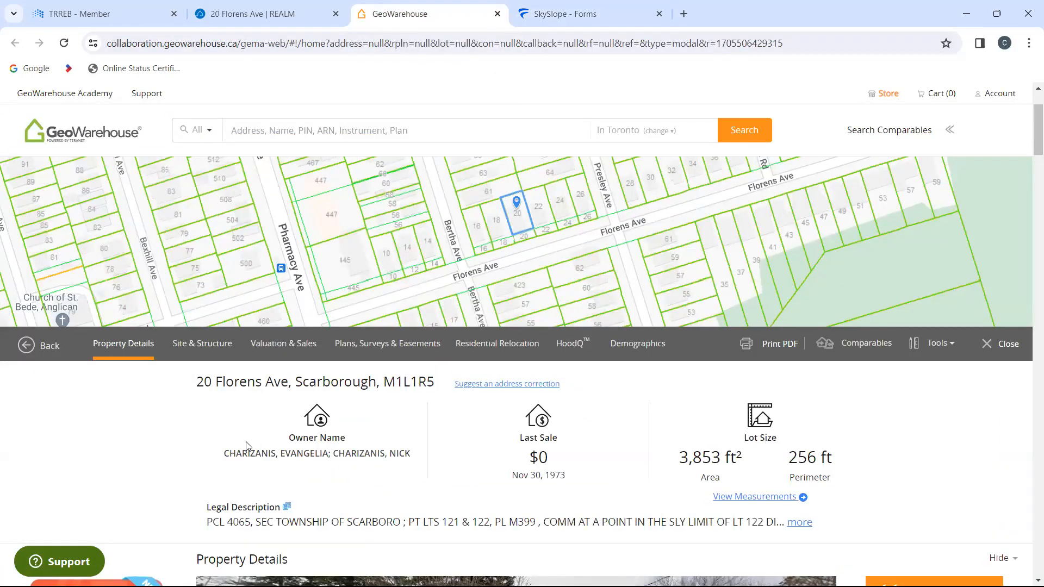
left_click(561, 6)
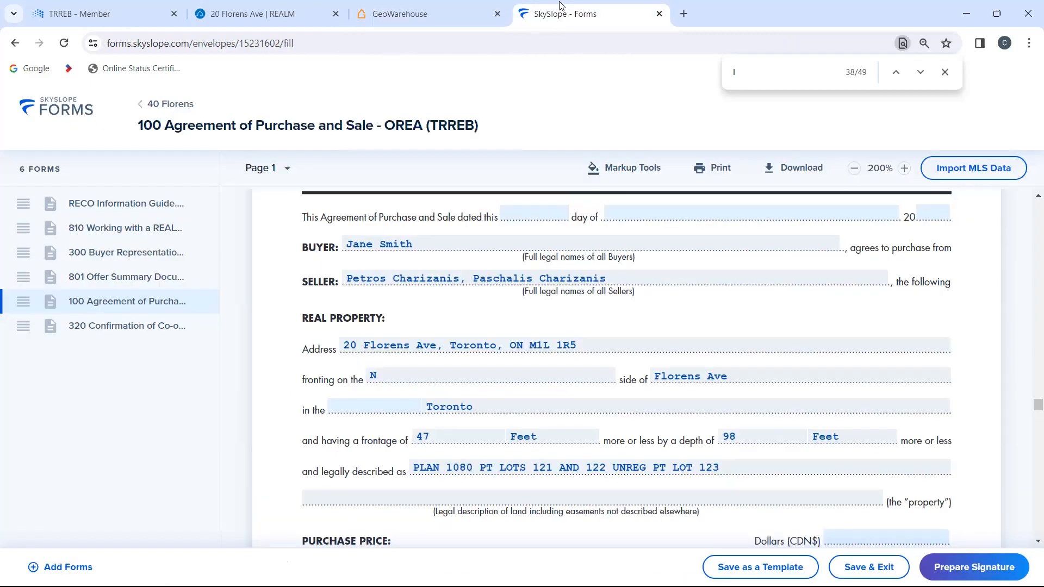
left_click(422, 15)
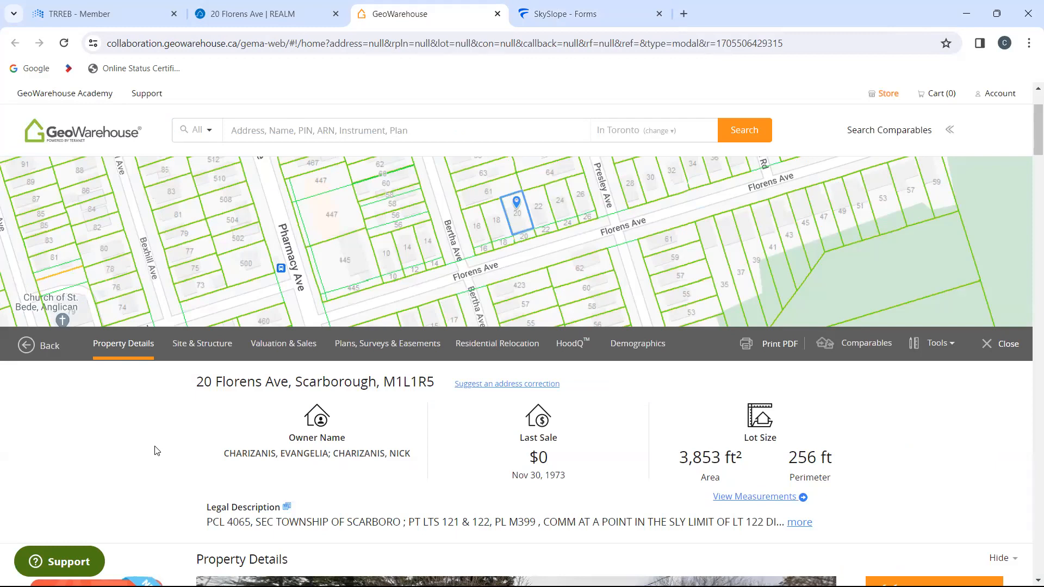
left_click(542, 7)
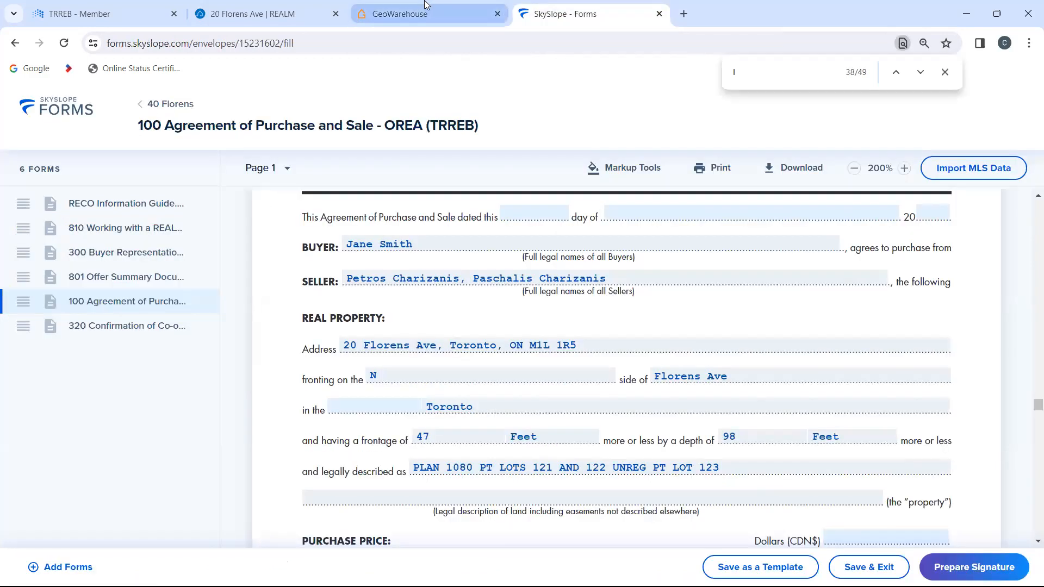
mouse_move(426, 5)
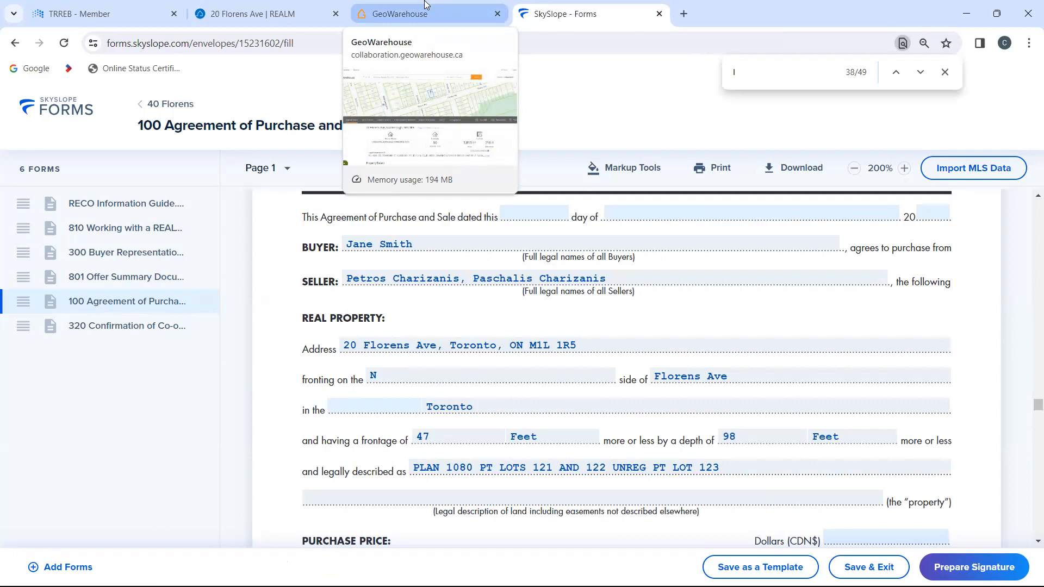
left_click(426, 5)
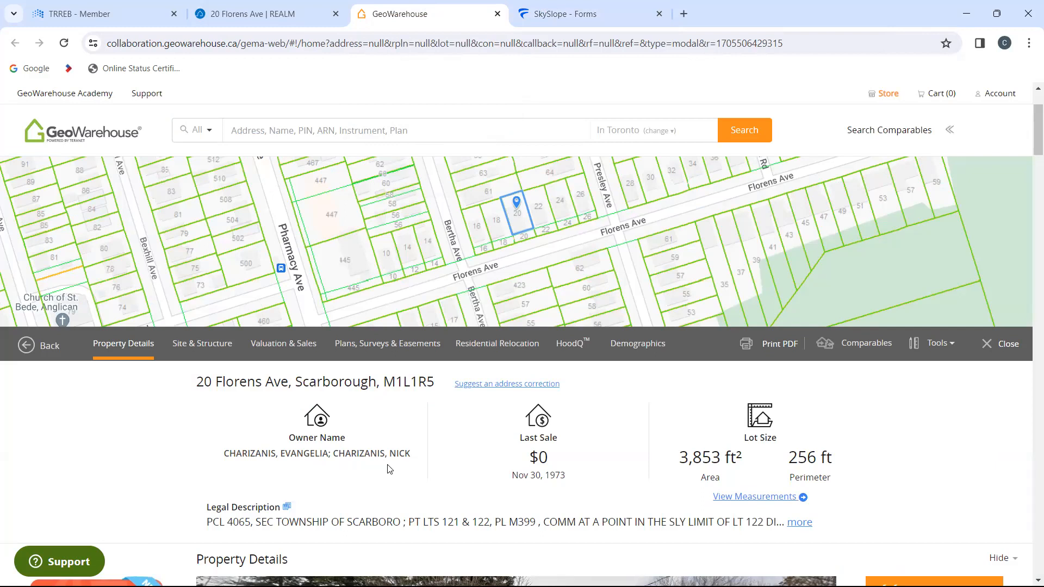
left_click(588, 5)
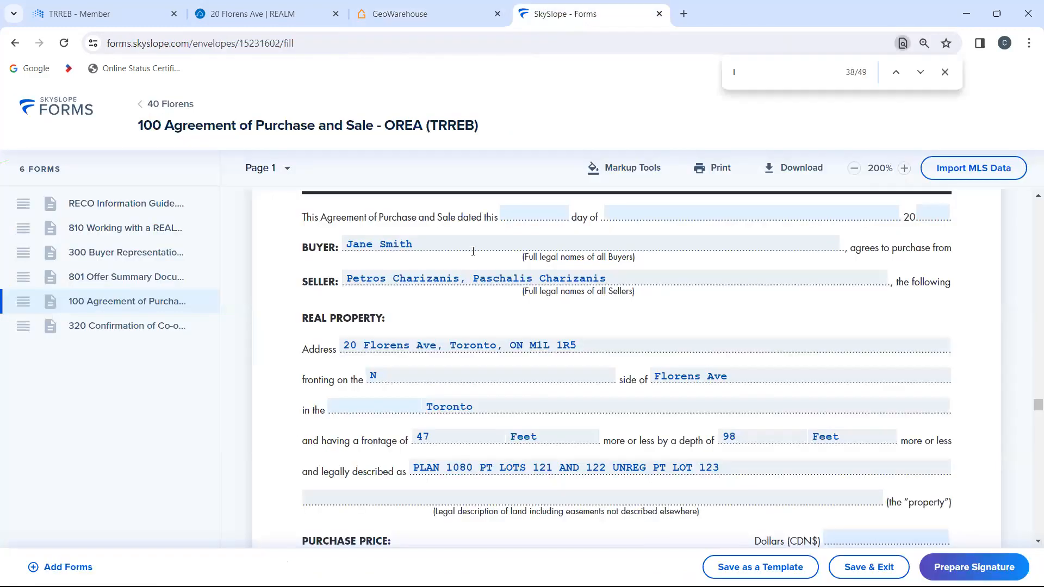
Step: Check the agreement's real property details against the lot frontage and depth in GeoWarehouse's Site & Structure section
left_click(473, 251)
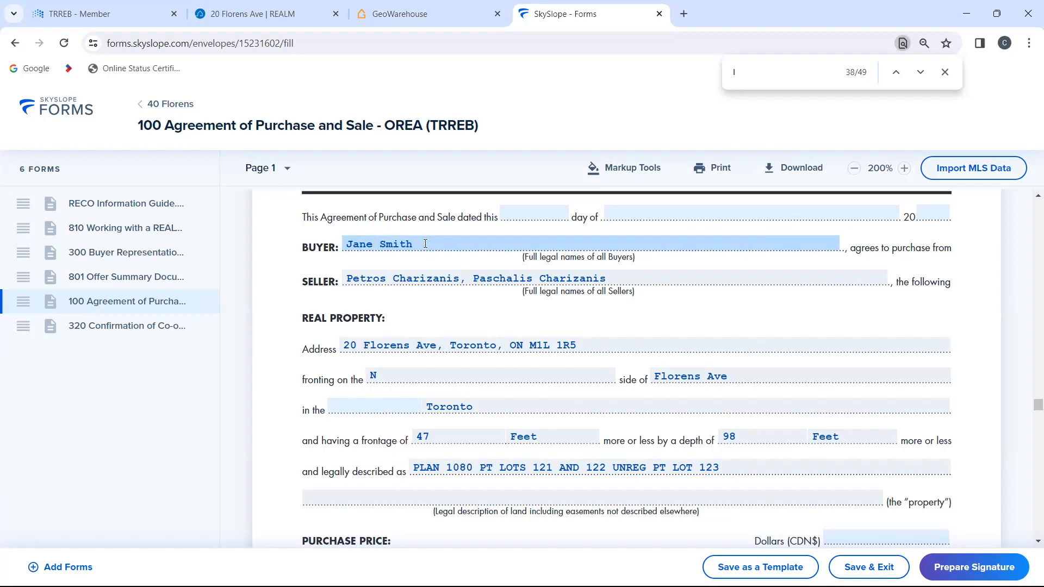
scroll(448, 299, "down", 1)
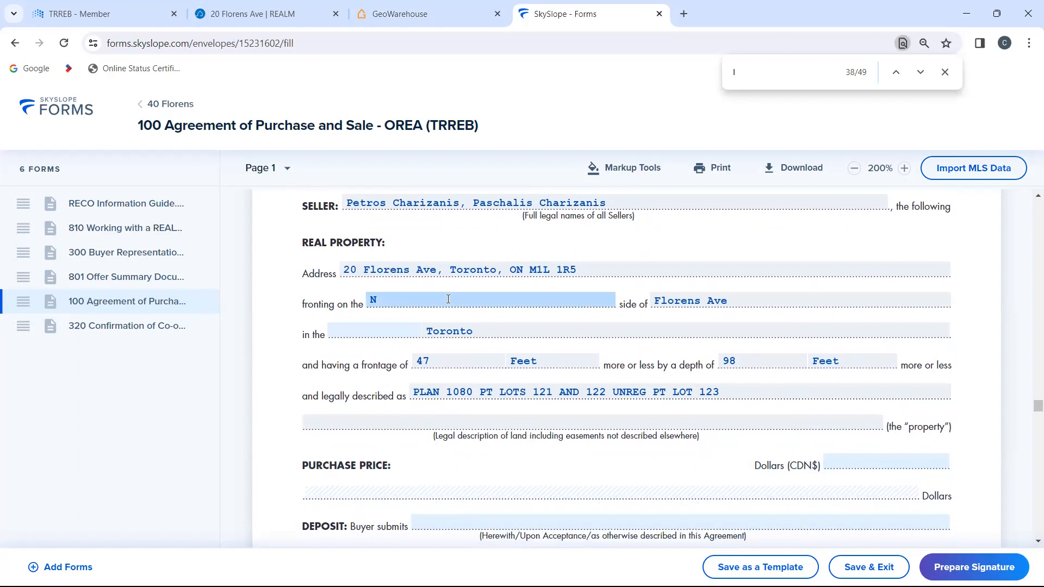
scroll(448, 299, "down", 1)
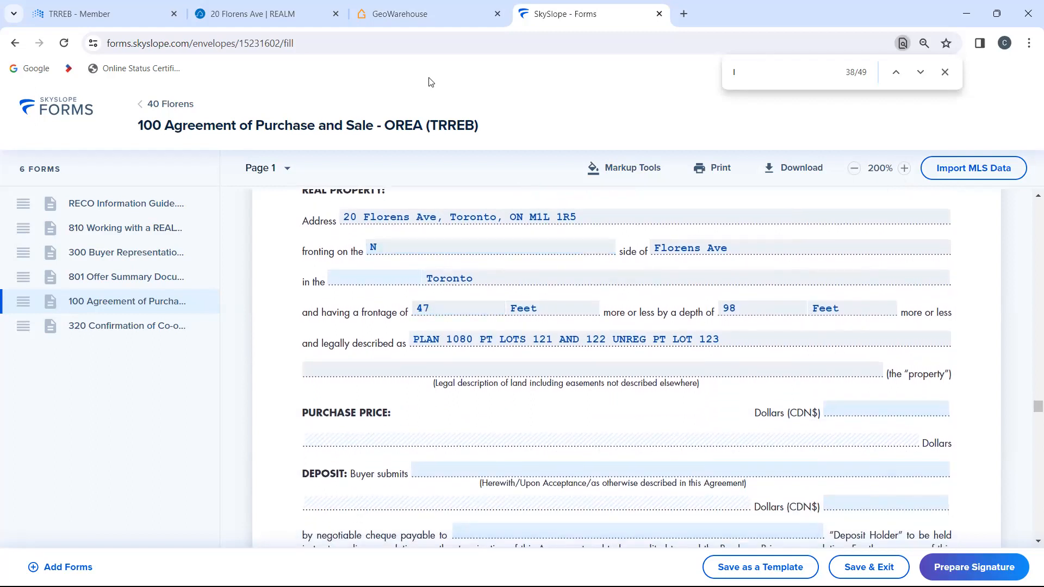
left_click(414, 12)
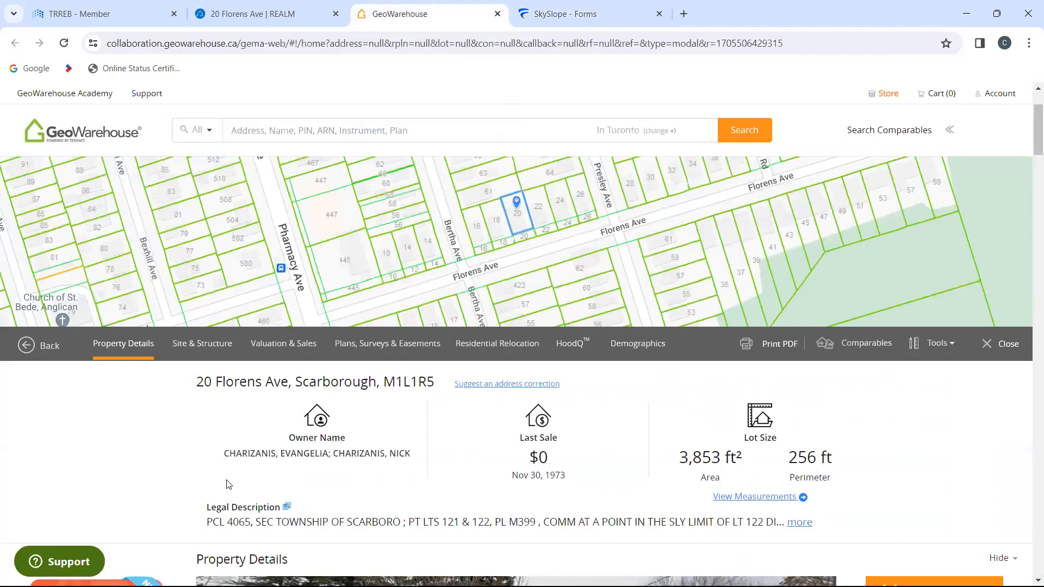
scroll(201, 507, "down", 3)
scroll(198, 505, "down", 10)
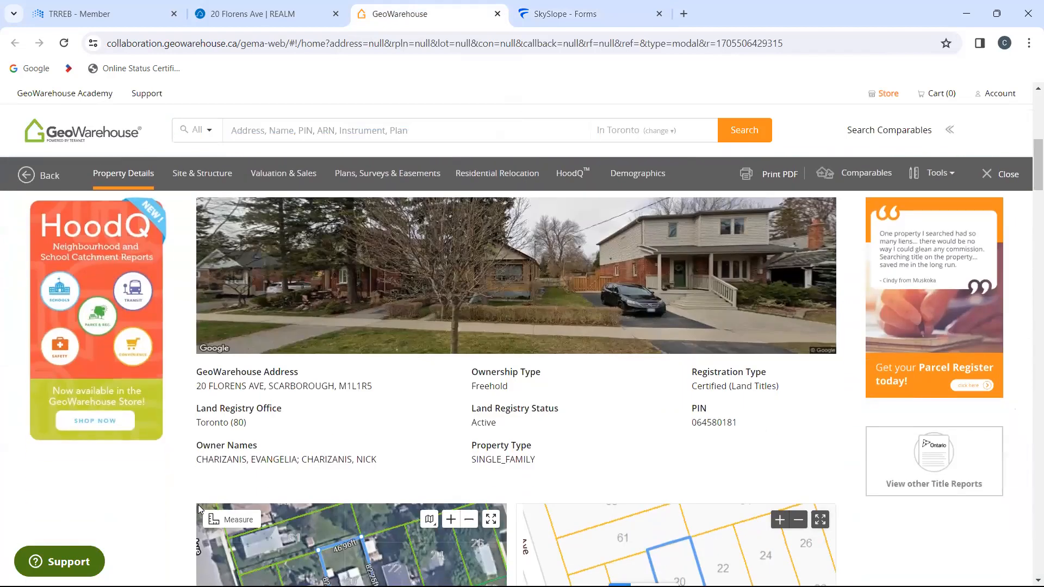
scroll(201, 508, "down", 3)
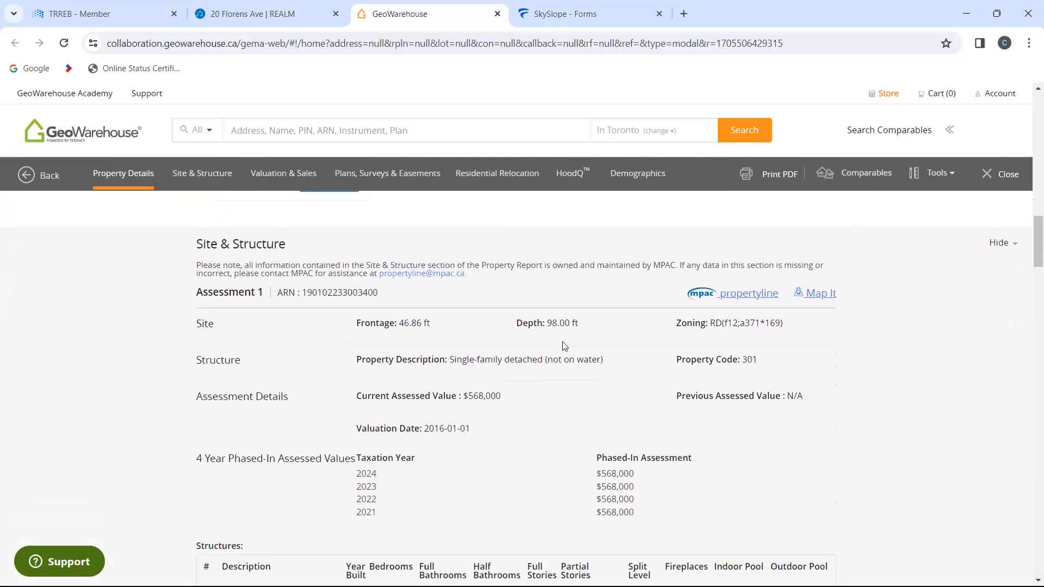
Step: Set the property's frontage to 46.86 in the Agreement of Purchase and Sale in SkySlope Forms
left_click(564, 14)
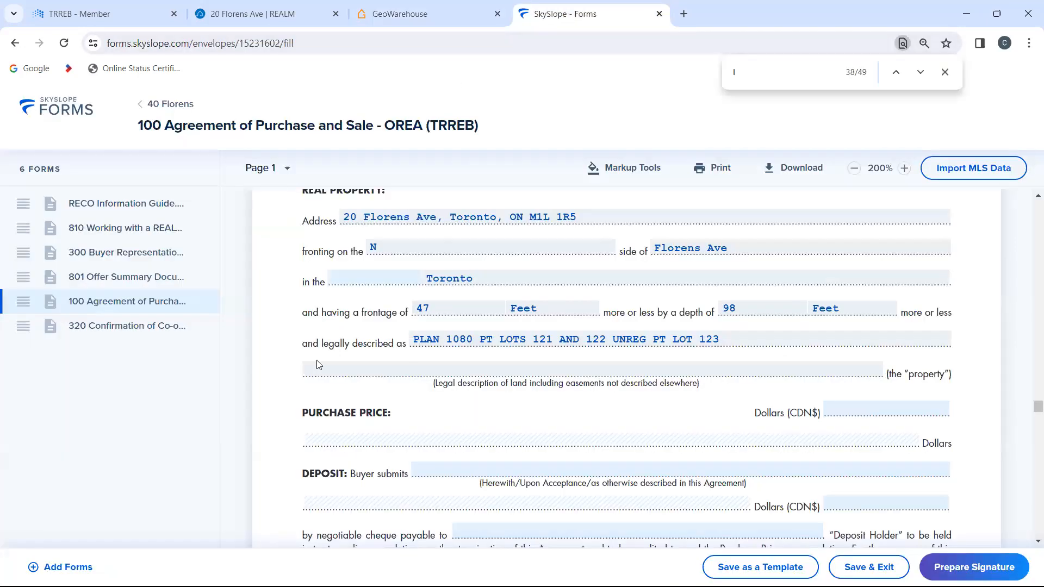
left_click(438, 306)
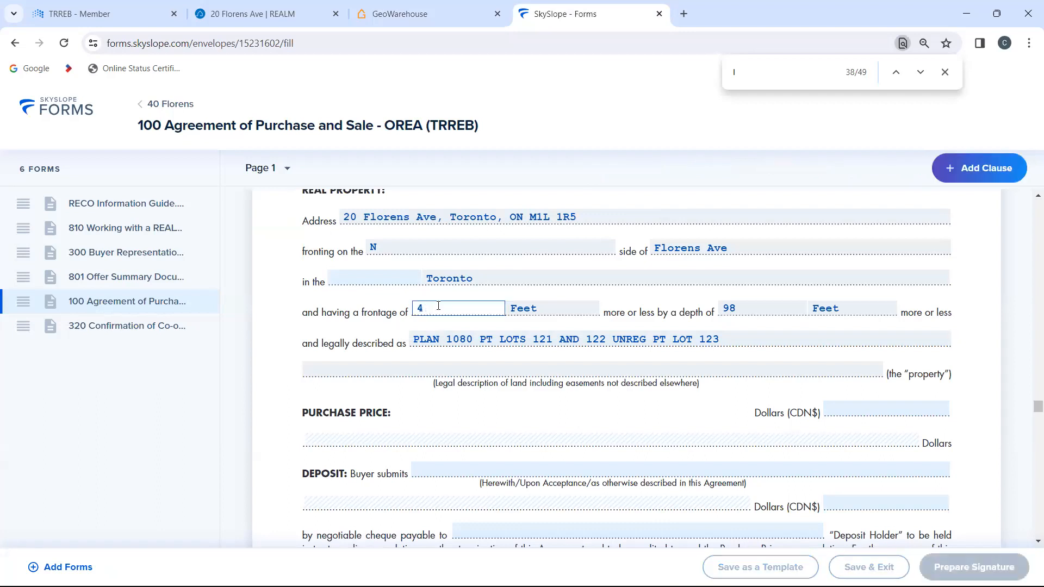
type("6")
type(".36")
key("Tab")
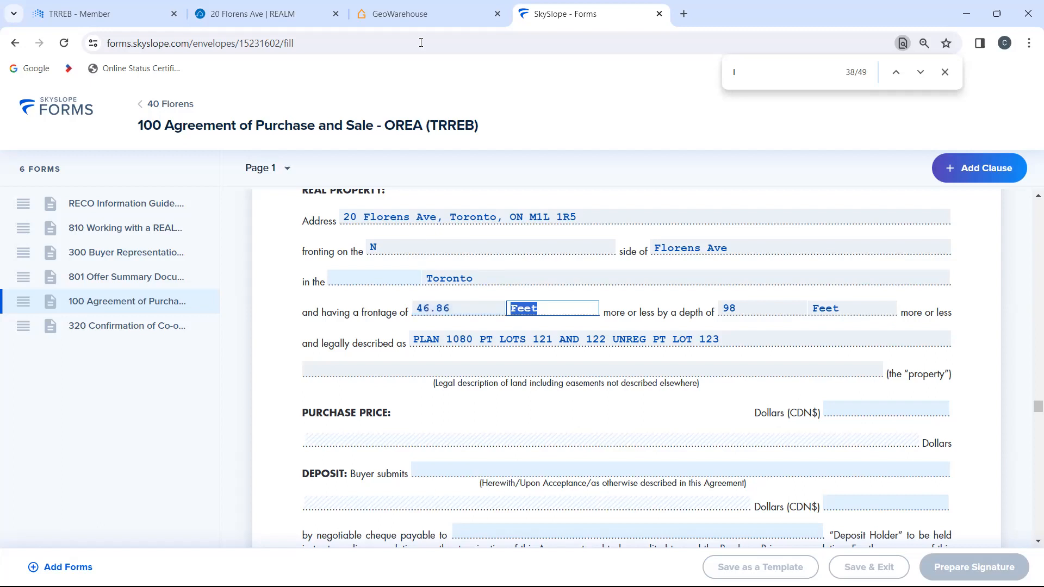
left_click(422, 13)
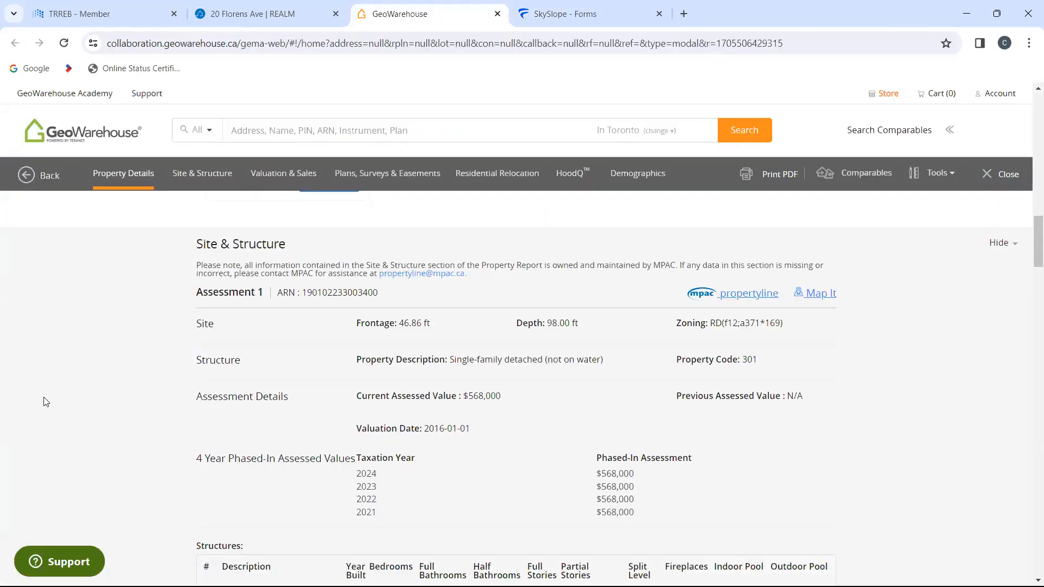
scroll(135, 387, "up", 4)
scroll(134, 387, "up", 4)
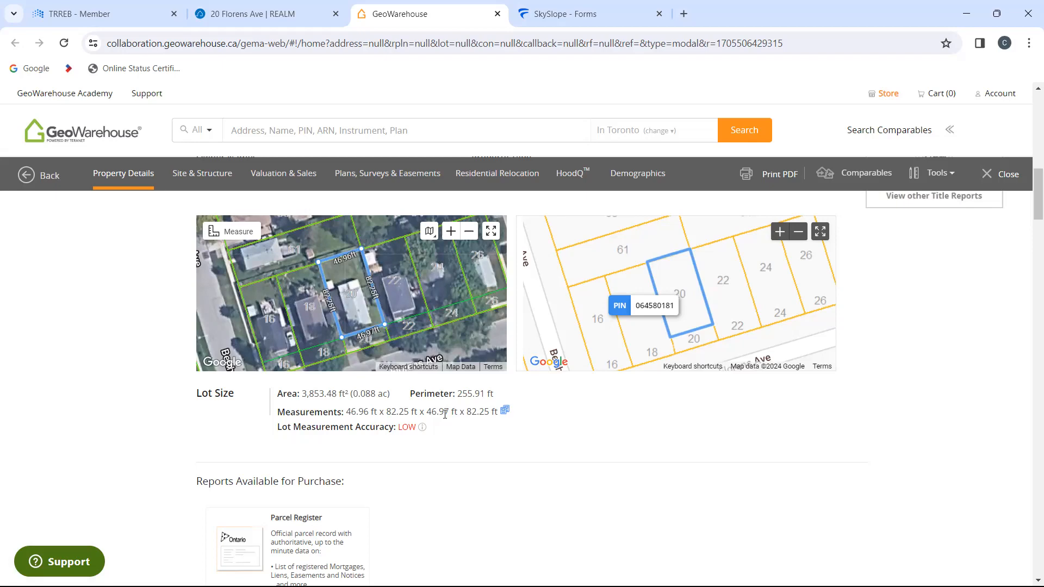
scroll(116, 351, "up", 8)
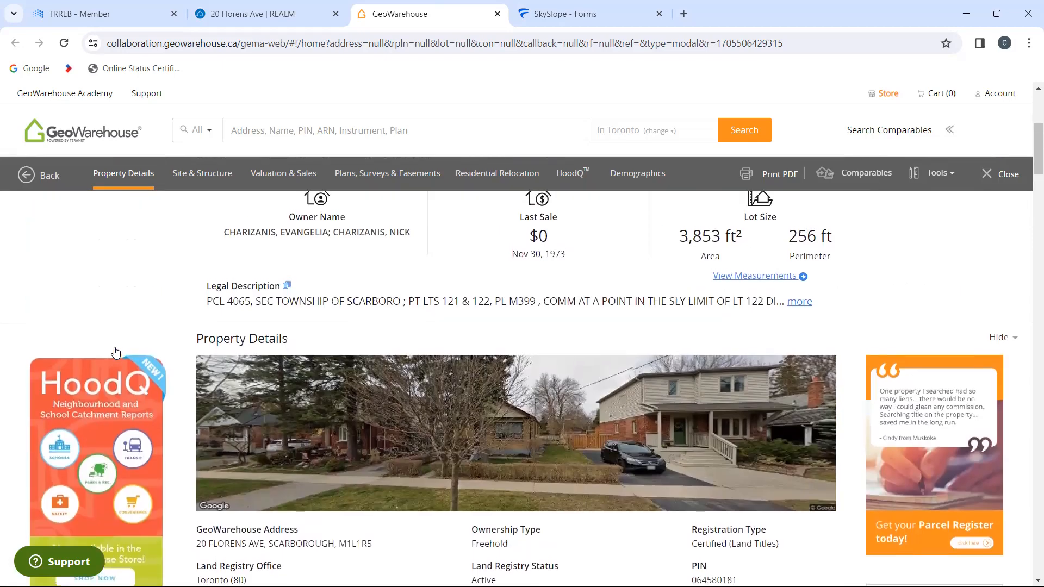
scroll(115, 351, "up", 2)
scroll(116, 352, "down", 10)
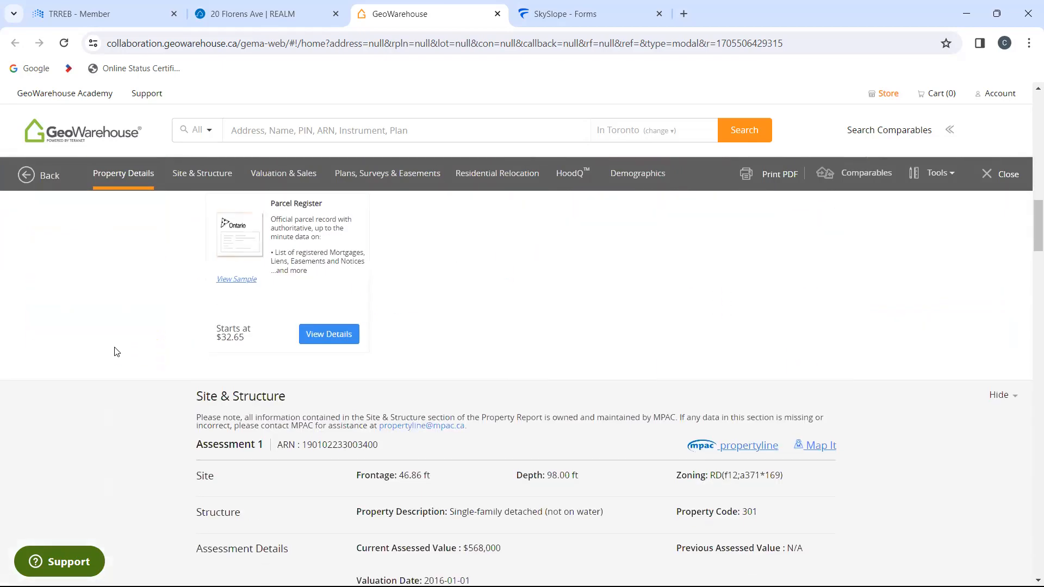
scroll(116, 352, "down", 3)
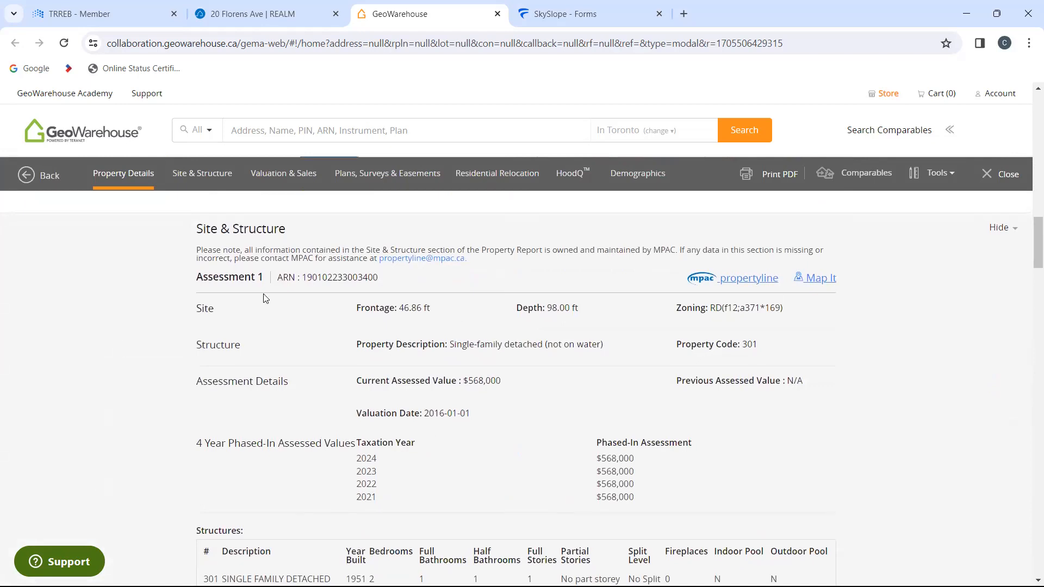
scroll(174, 278, "up", 8)
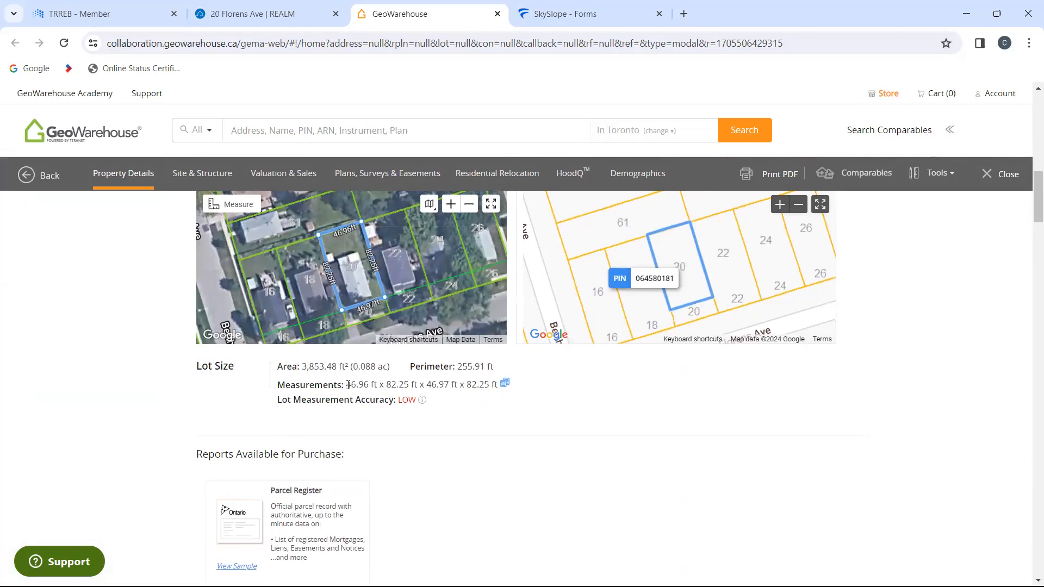
Step: Copy the lot measurements 46.96 ft x 82.25 ft x 46.97 ft x 82.25 ft from GeoWarehouse and return to the agreement in SkySlope Forms
left_click_drag(349, 386, 505, 384)
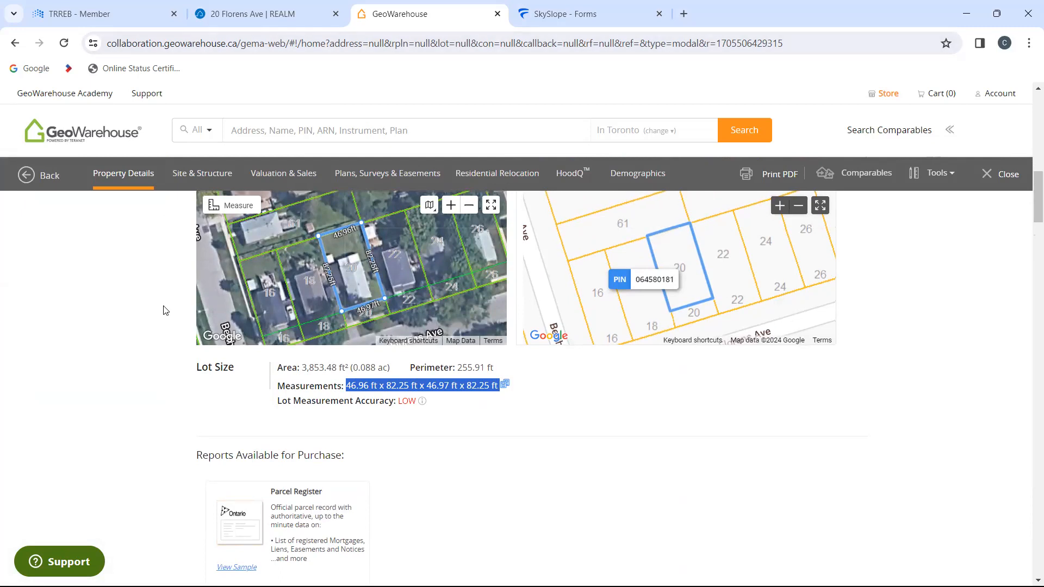
scroll(164, 309, "up", 10)
scroll(165, 309, "up", 2)
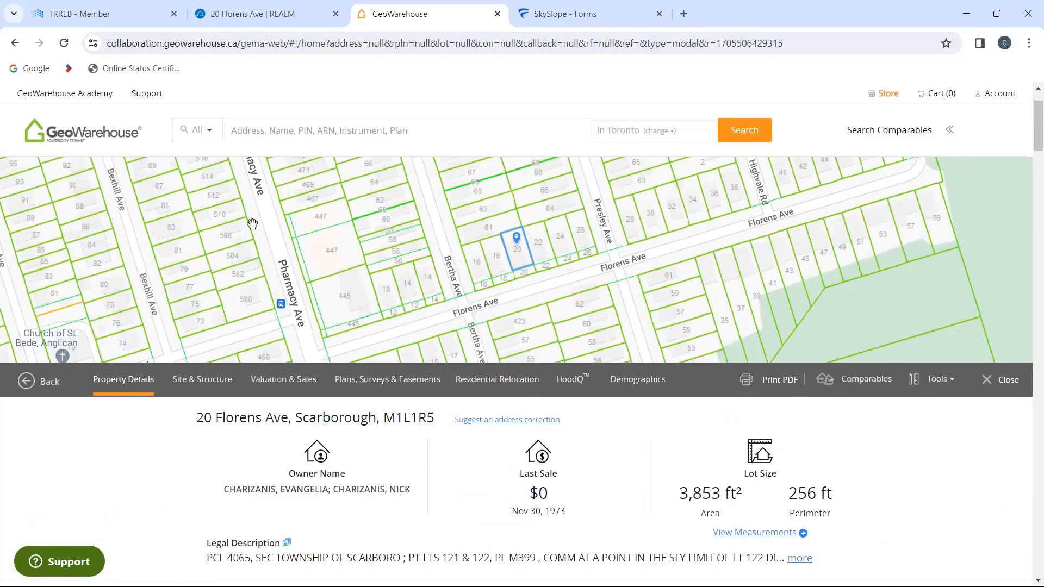
left_click(547, 4)
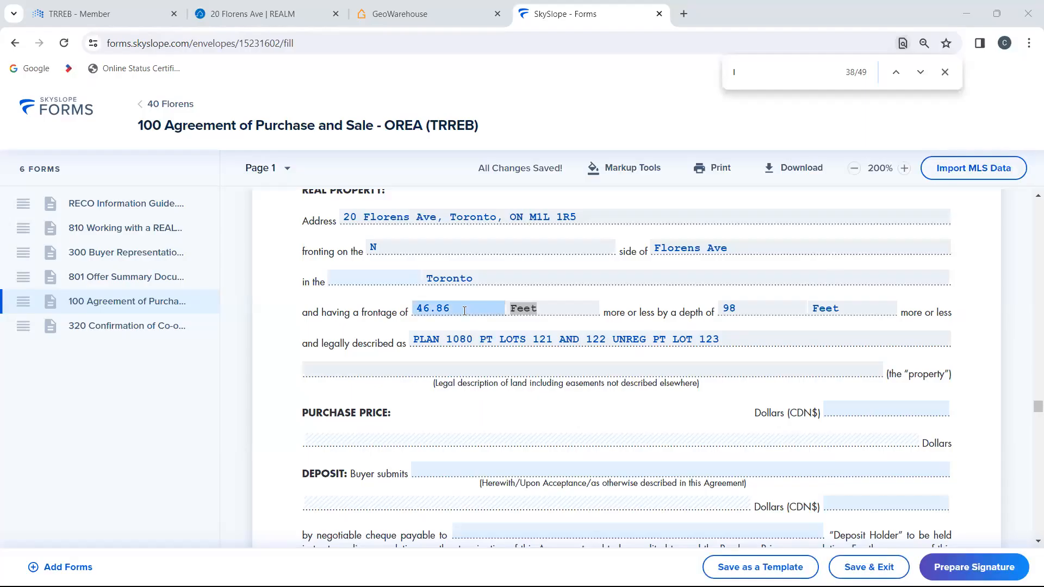
Step: Set the property's depth to 0 in the Agreement of Purchase and Sale
left_click(465, 312)
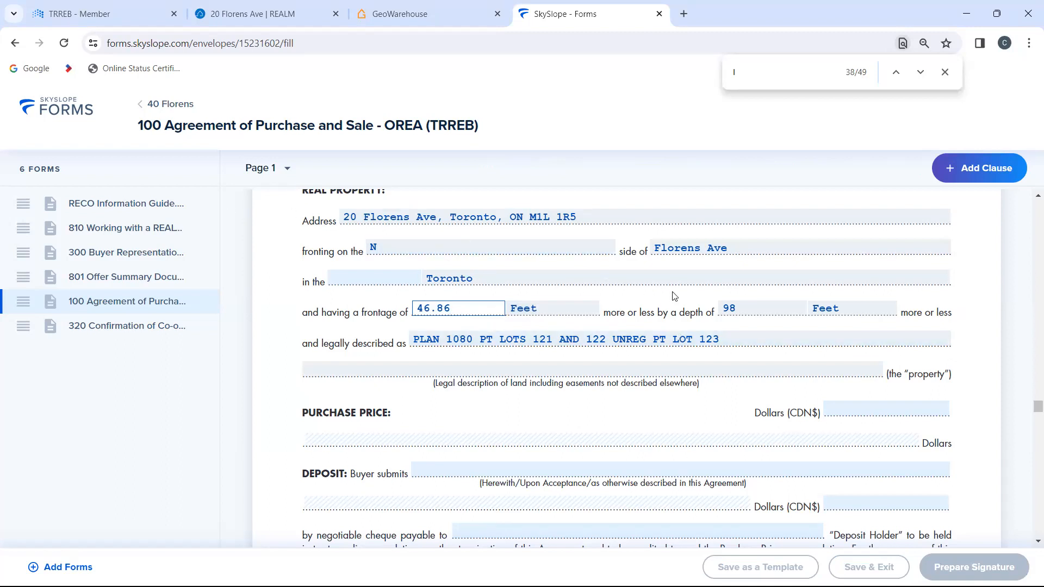
left_click(747, 308)
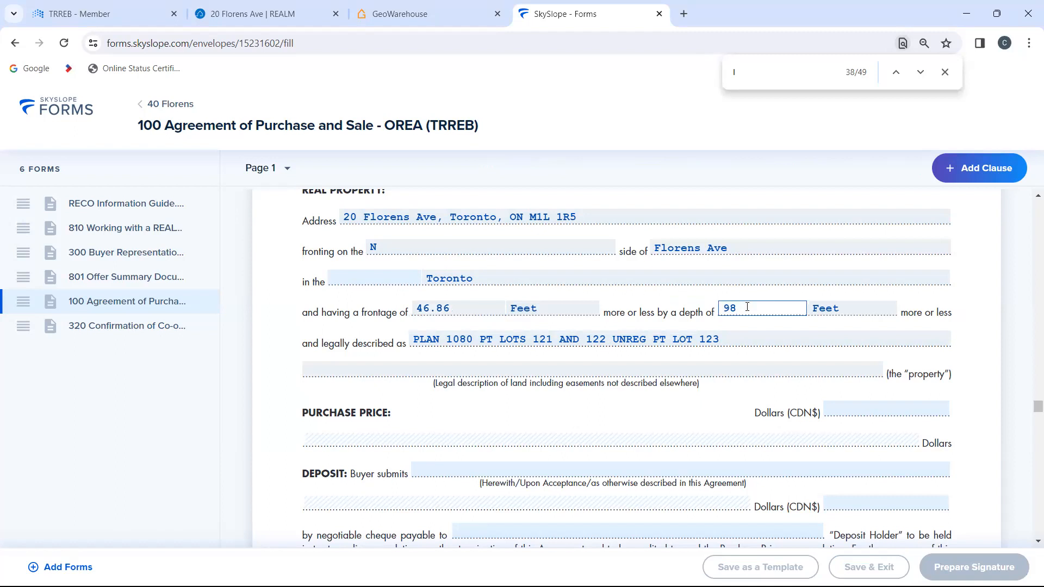
key("BackSpace")
key("BackSpace")
type("0")
key("Tab")
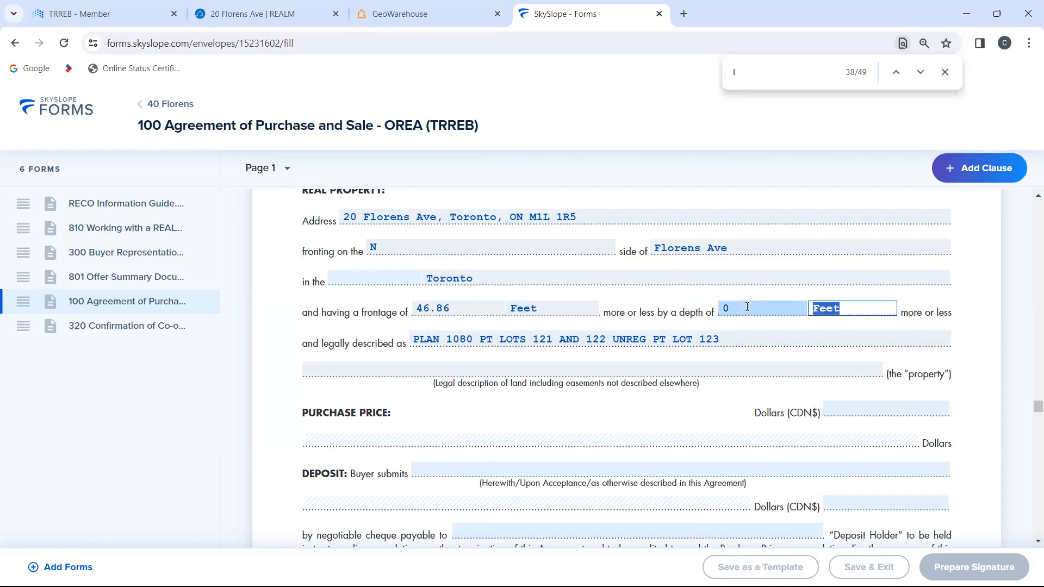
Step: Add the line "Irregular Lot:" at the end of the agreement's Additional Terms and Conditions
scroll(747, 307, "down", 20)
scroll(747, 311, "down", 20)
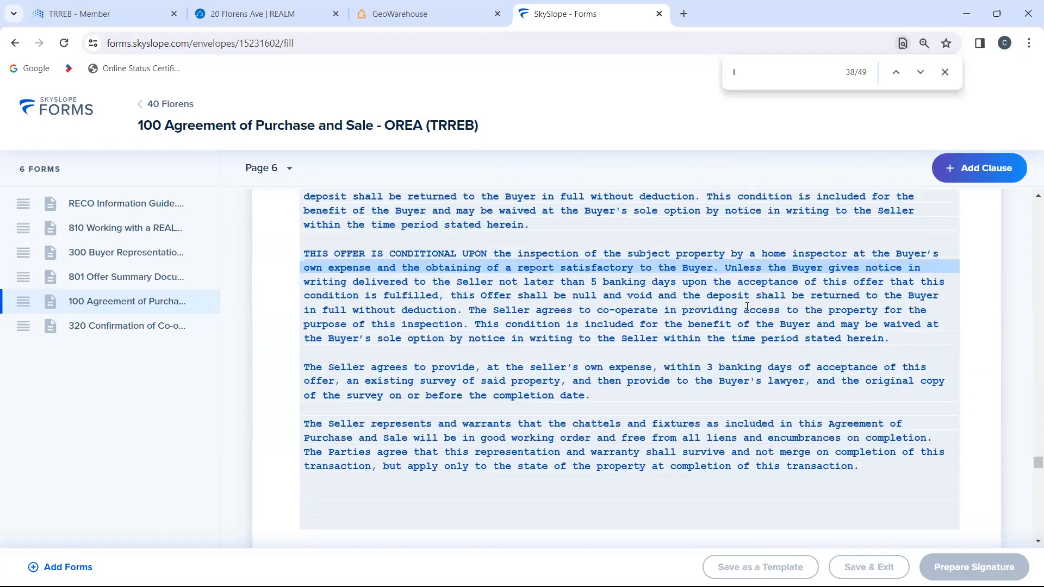
scroll(748, 307, "down", 2)
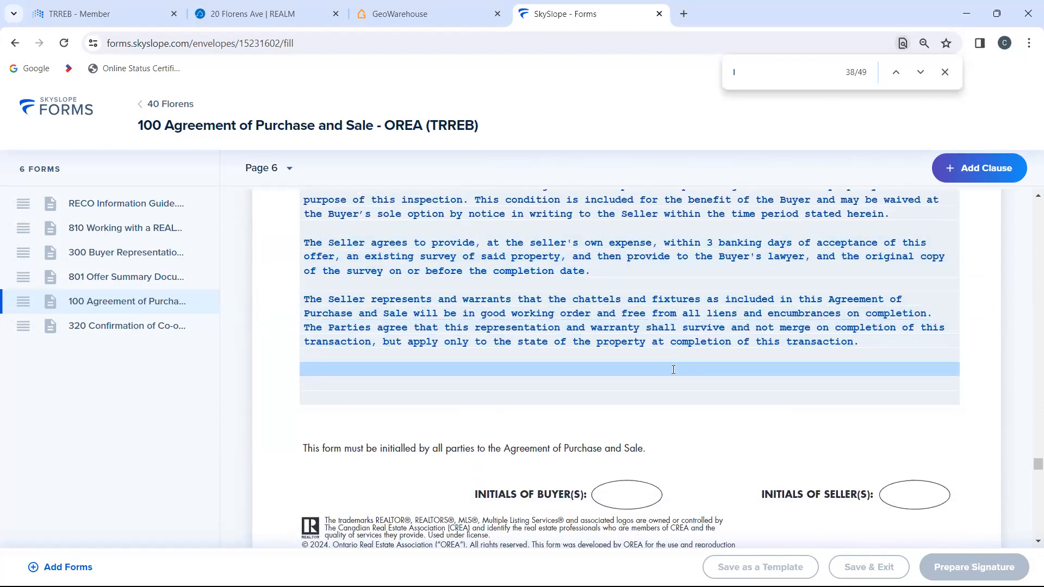
left_click(674, 370)
scroll(643, 346, "down", 15)
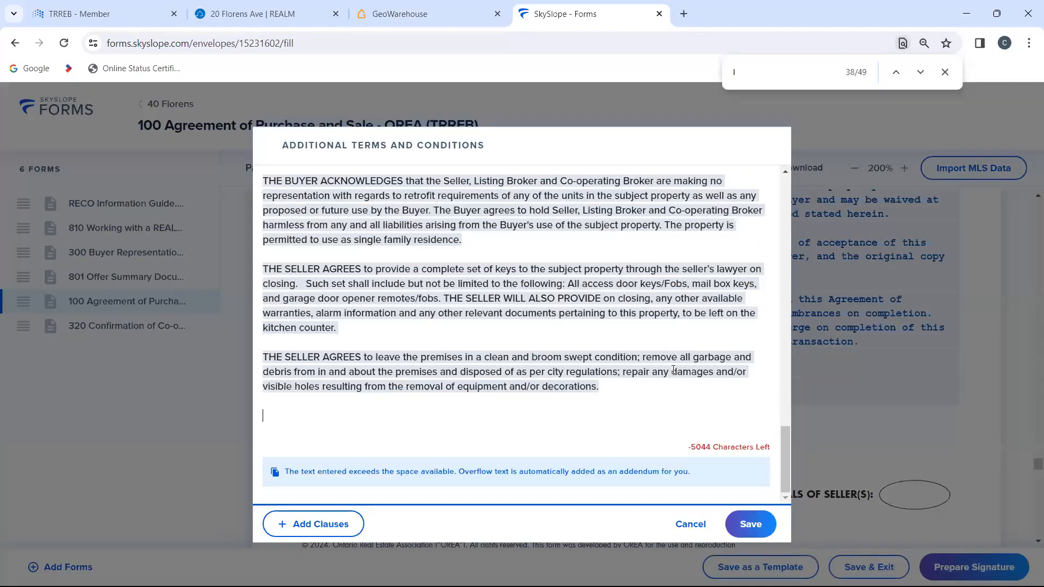
left_click(635, 431)
key("Return")
type("Irregular Lot:")
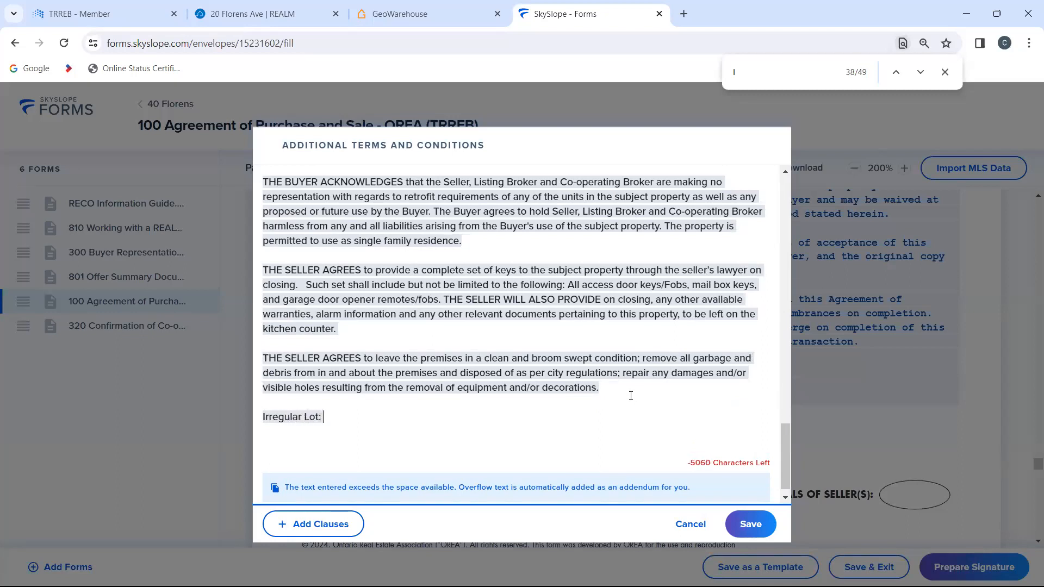
Step: Paste the GeoWarehouse measurements 46.96 ft x 82.25 ft x 46.97 ft x 82.25 ft after "Irregular Lot:" and save the additional terms
left_click(436, 4)
scroll(173, 525, "down", 15)
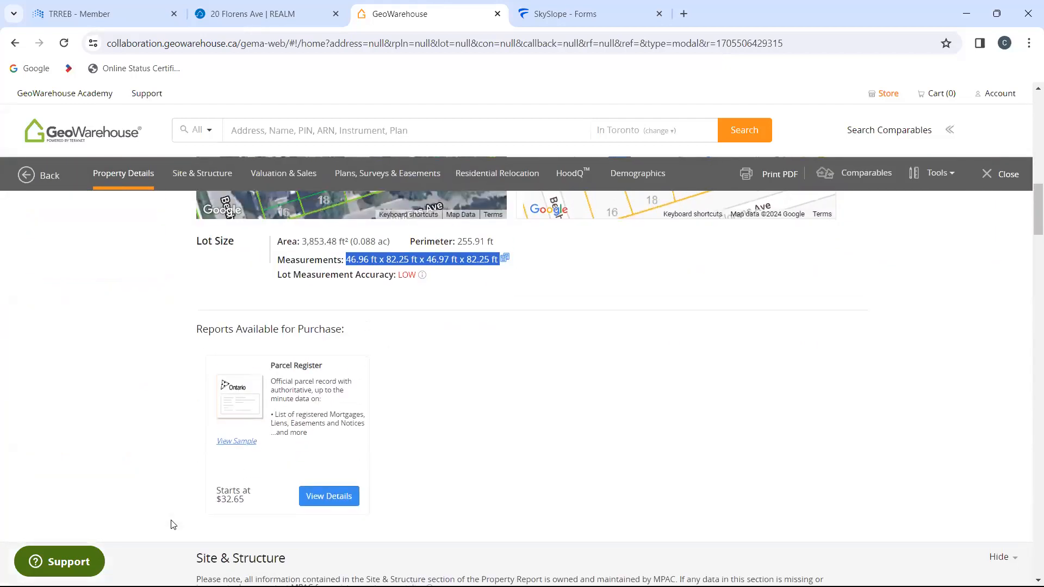
left_click(563, 7)
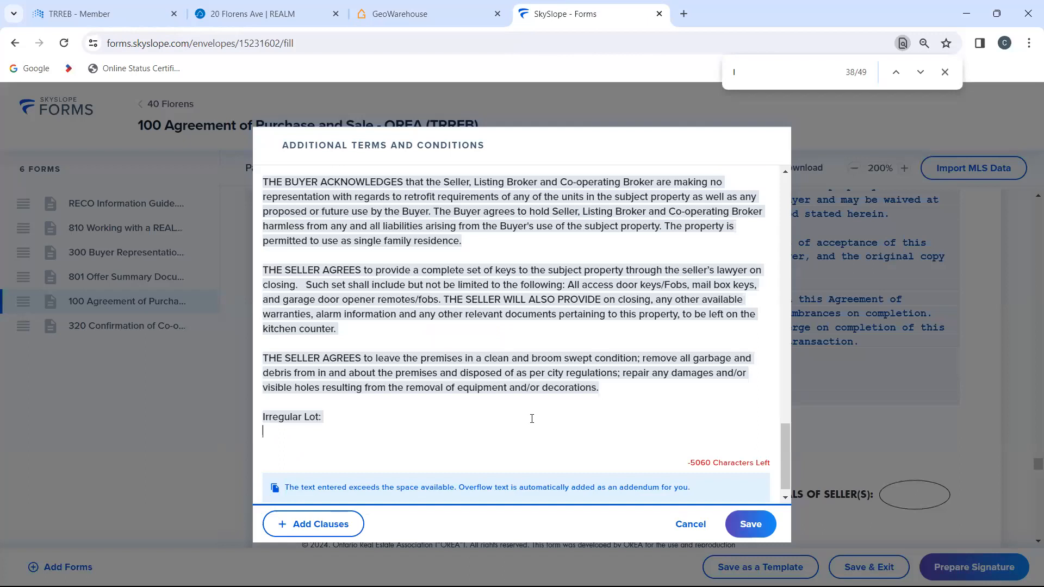
left_click(393, 412)
type("46.96 ft x 82.25 ft x 46.97 ft x 82.25 ft")
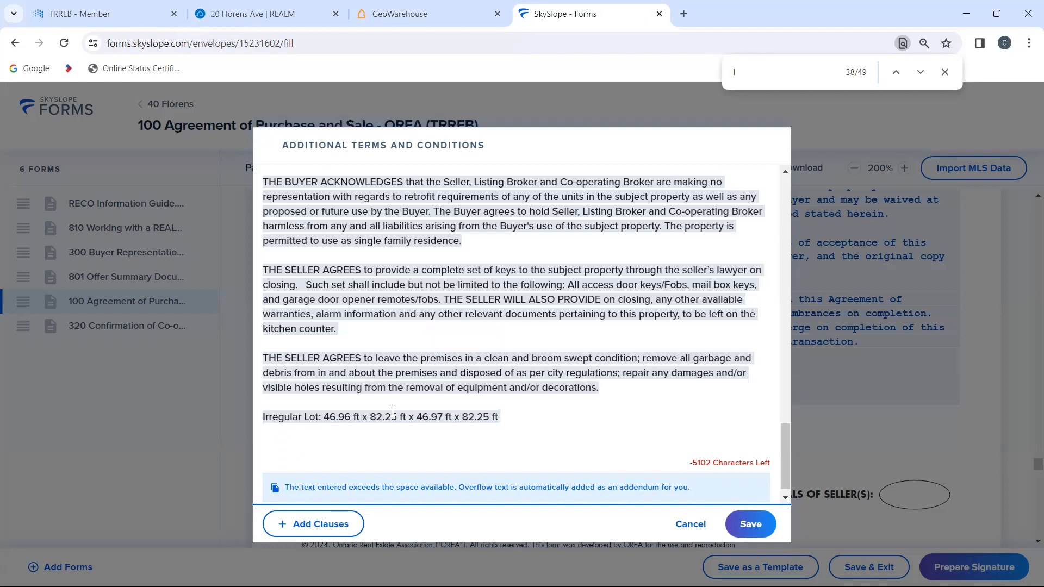
left_click(751, 525)
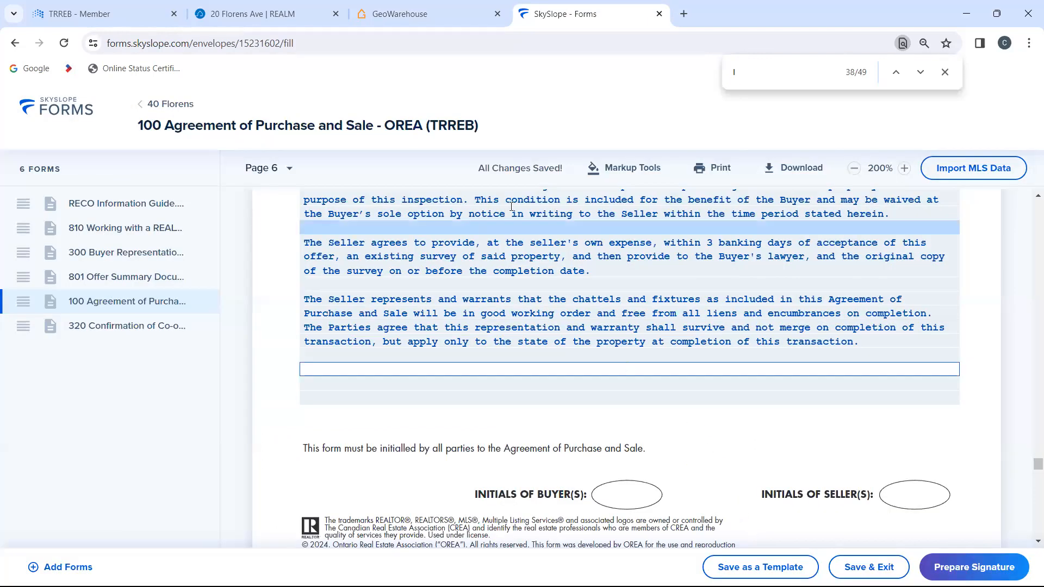
left_click(415, 15)
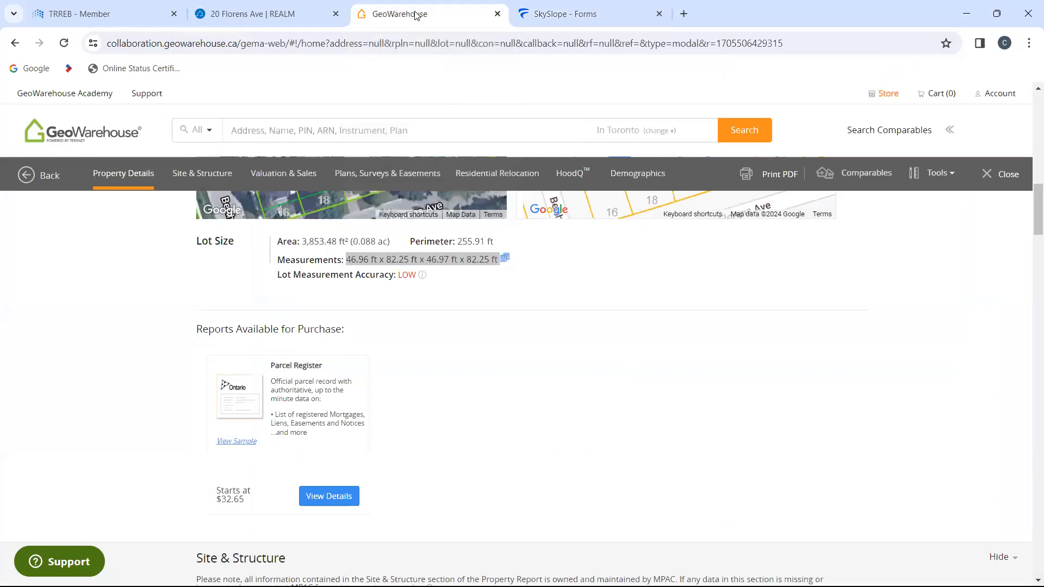
left_click(238, 12)
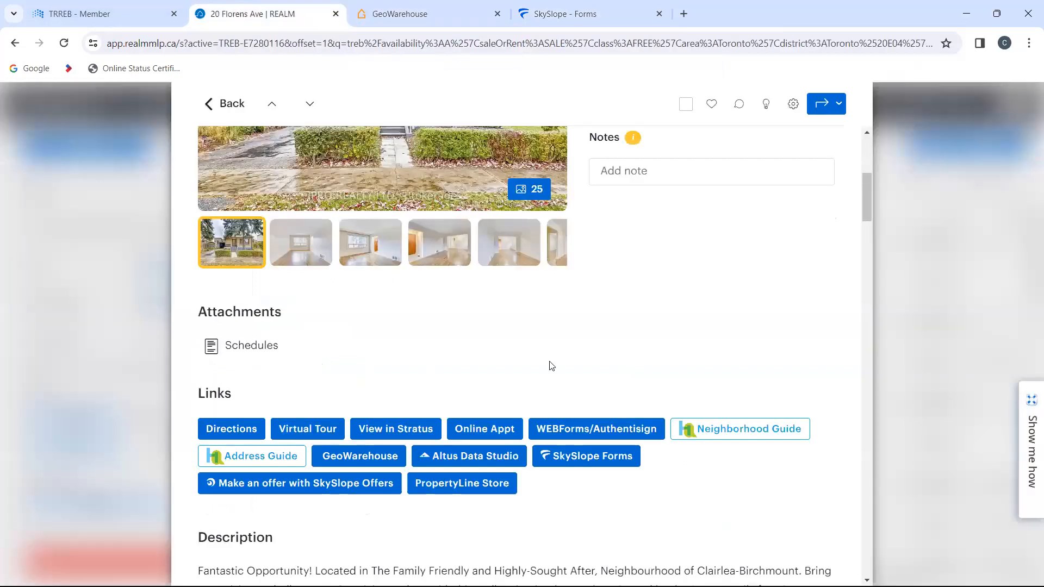
scroll(730, 341, "up", 4)
scroll(730, 341, "up", 3)
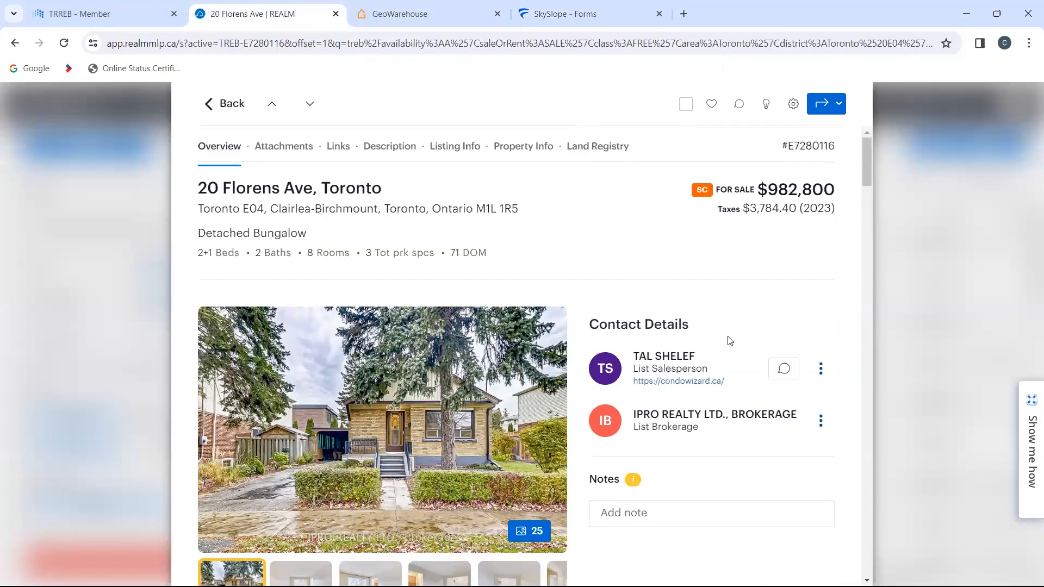
scroll(730, 340, "down", 13)
scroll(730, 340, "down", 3)
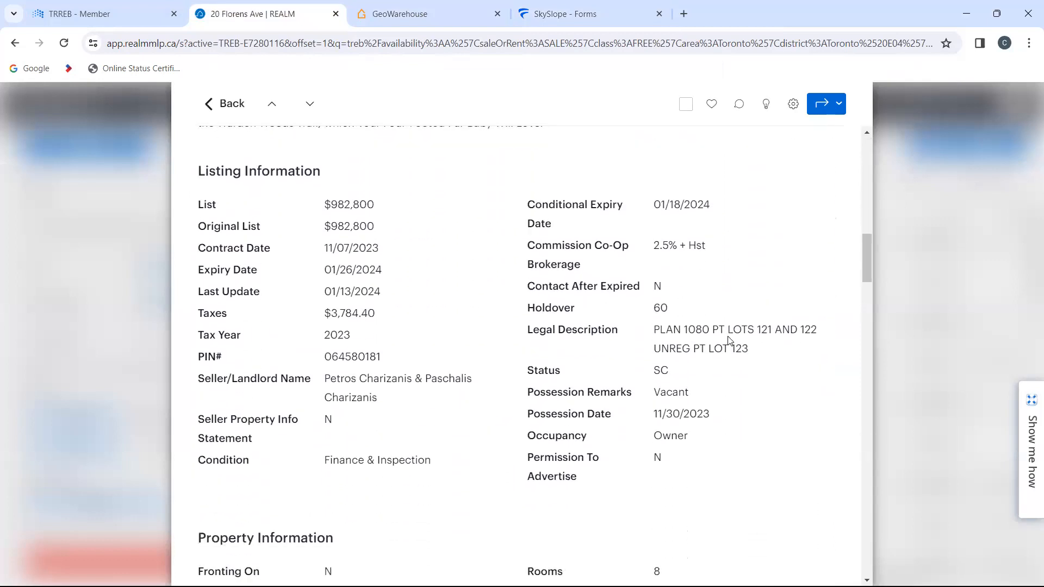
scroll(729, 340, "down", 2)
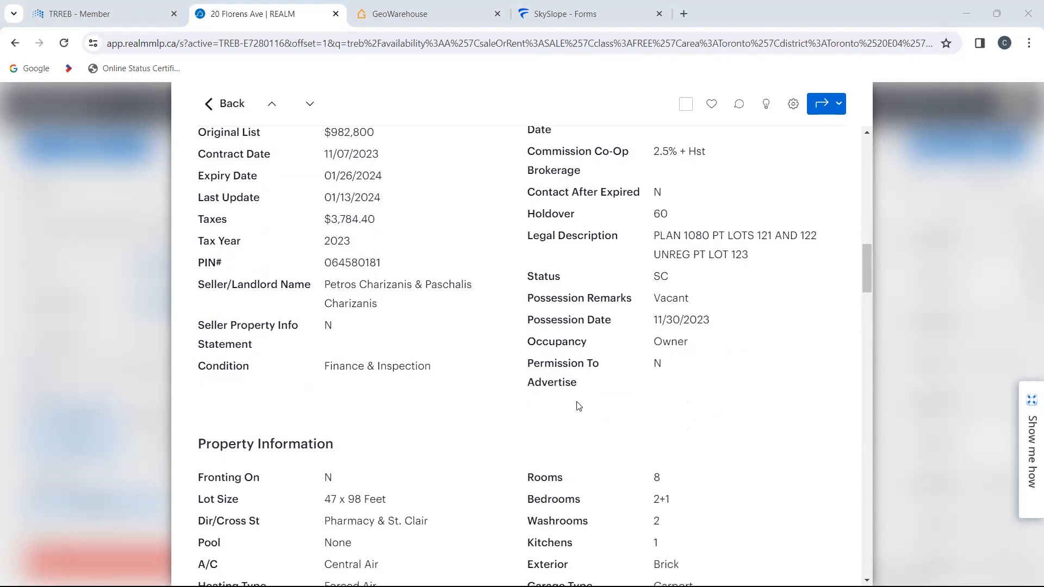
Step: Return to SkySlope Forms and review the agreement's first page from the party names through the completion date
left_click(582, 4)
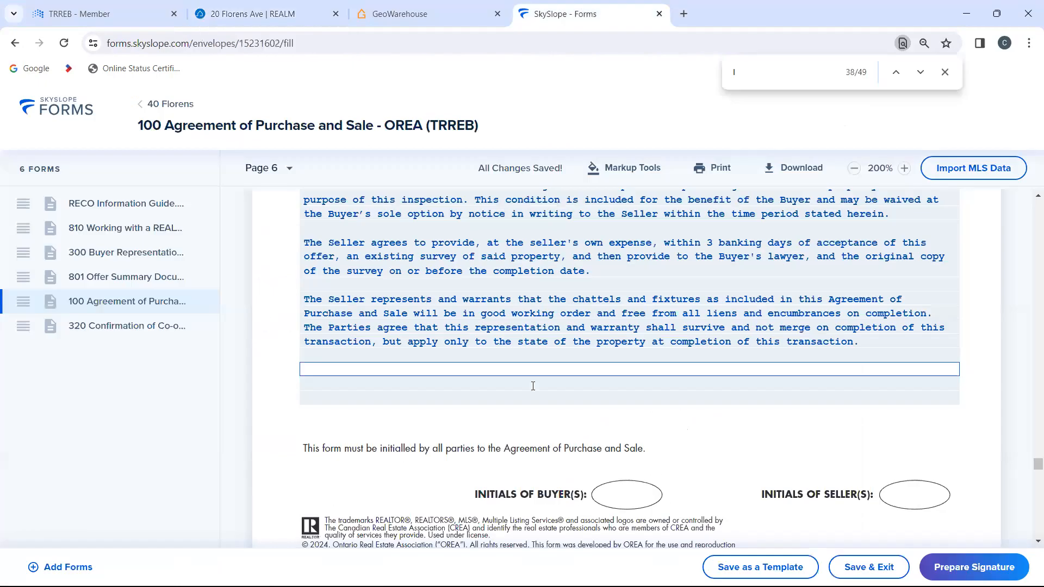
scroll(532, 385, "up", 20)
scroll(533, 389, "up", 20)
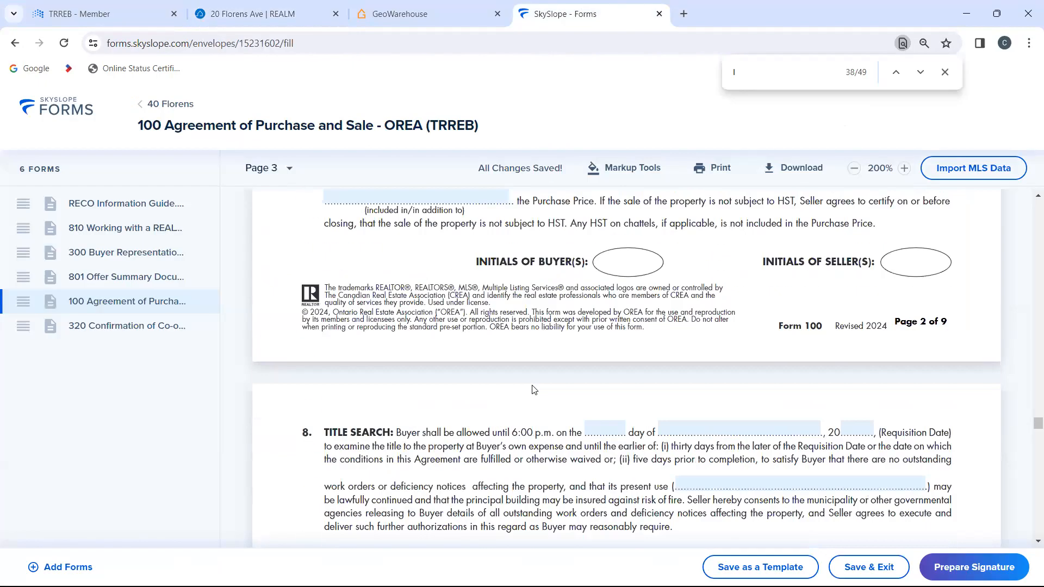
scroll(533, 387, "up", 8)
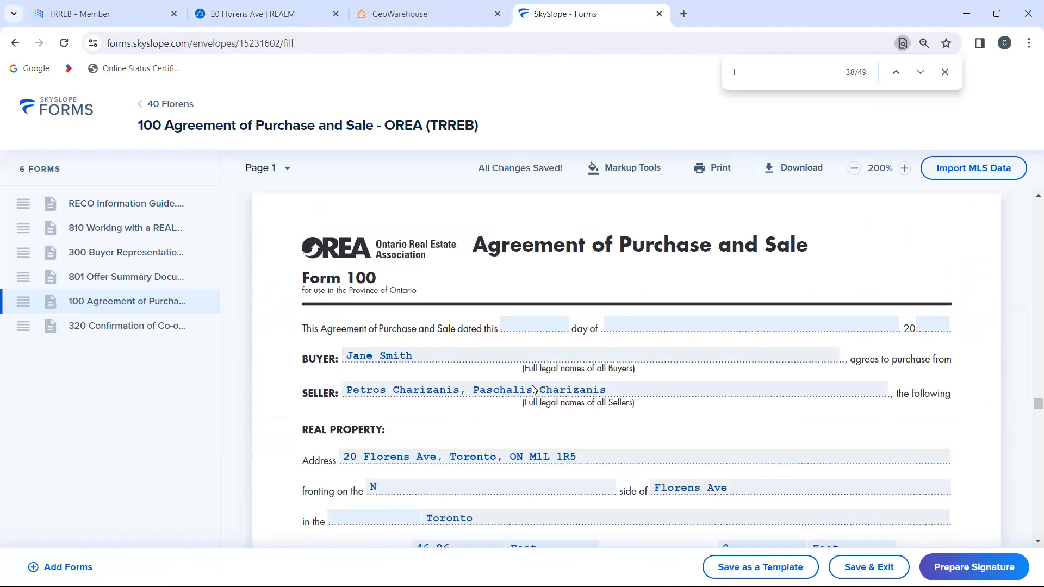
scroll(533, 386, "down", 10)
scroll(533, 388, "down", 1)
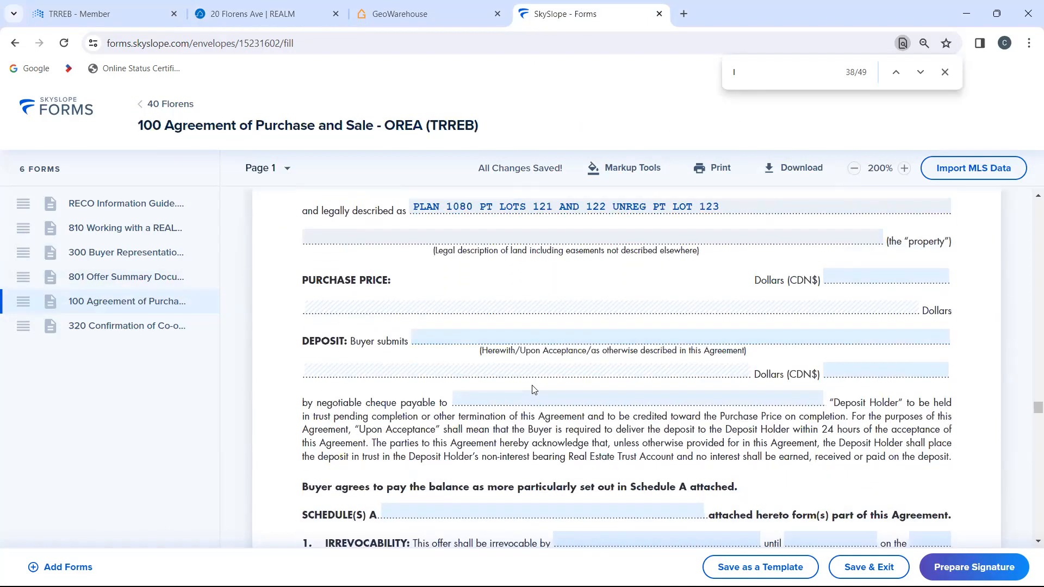
scroll(533, 389, "down", 3)
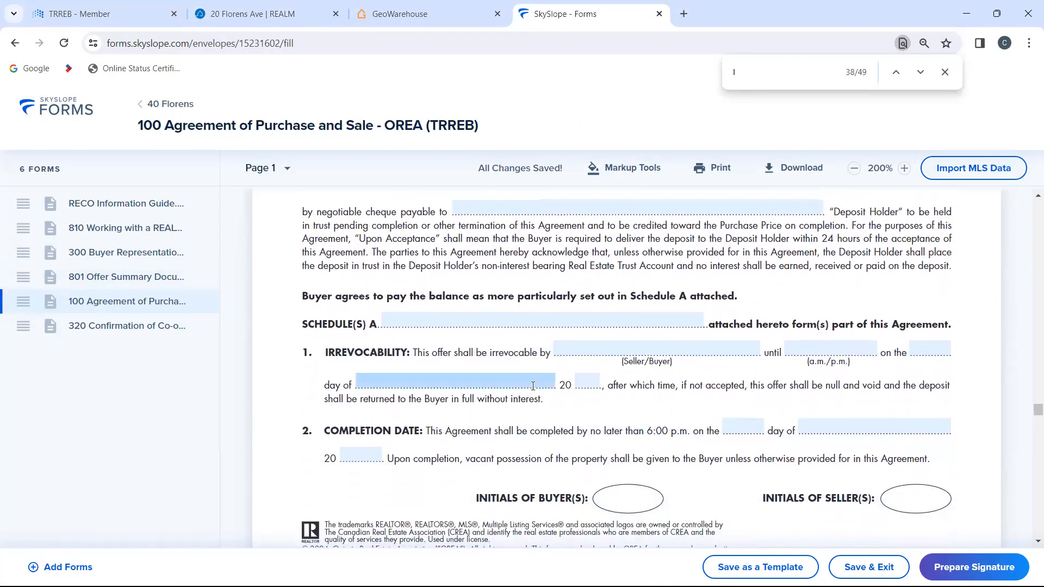
Step: Set the property's depth to 98 in the real property section of the Agreement of Purchase and Sale
scroll(533, 386, "up", 1)
scroll(533, 386, "up", 4)
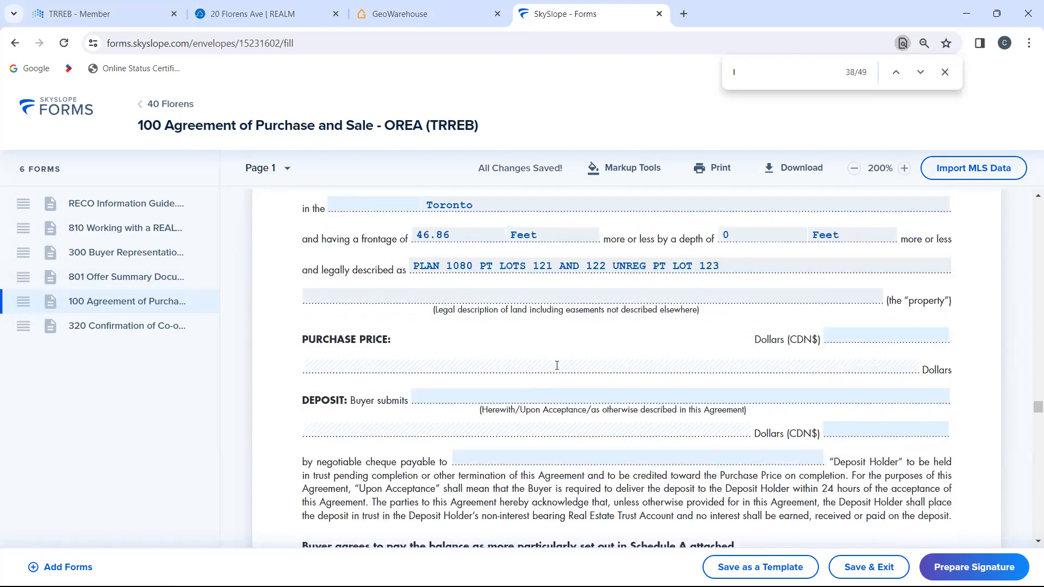
scroll(610, 343, "up", 1)
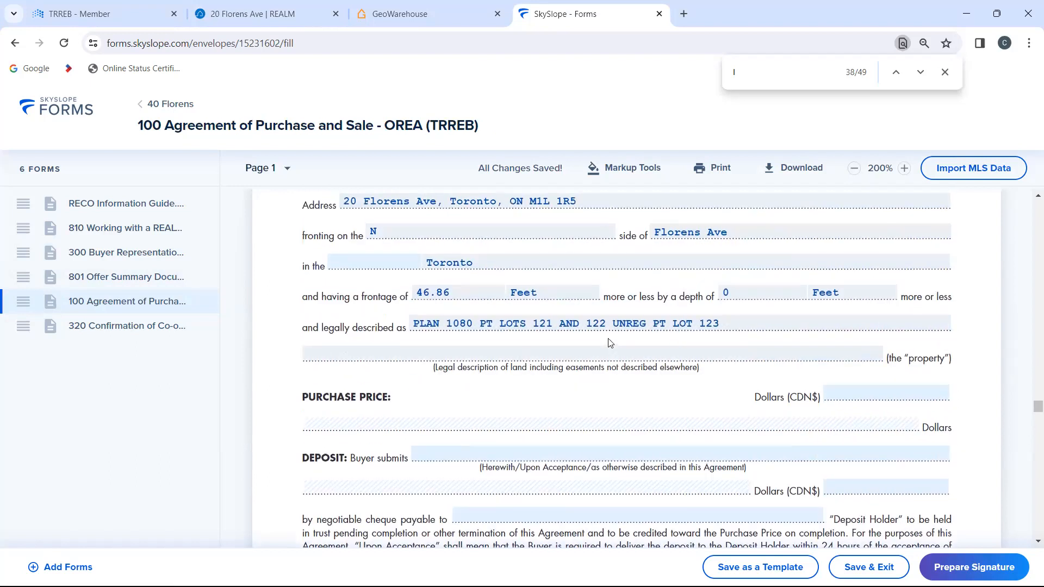
left_click(758, 294)
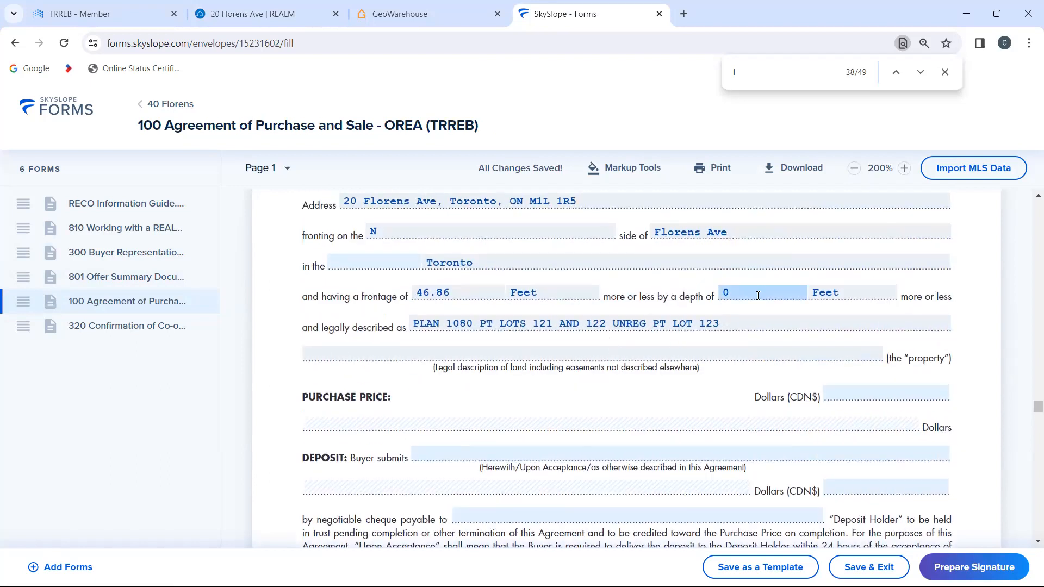
left_click(758, 295)
key("BackSpace")
type("98")
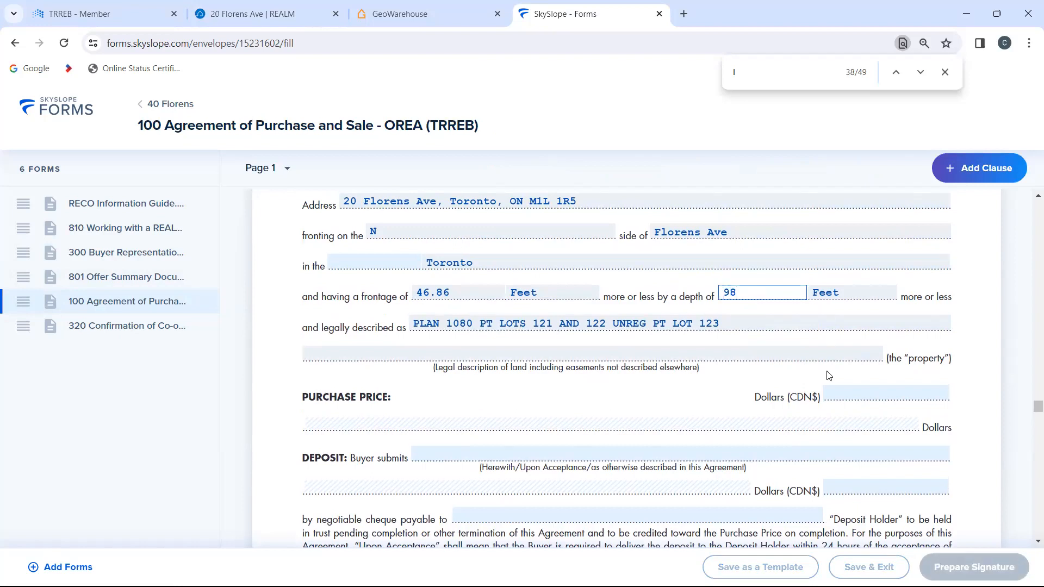
key("Tab")
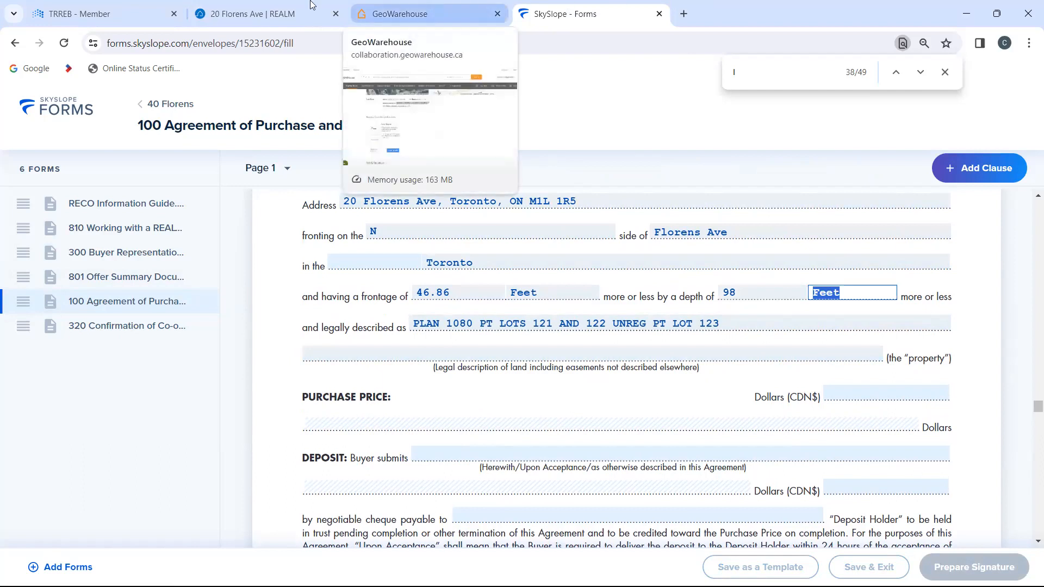
left_click(237, 8)
scroll(411, 341, "up", 3)
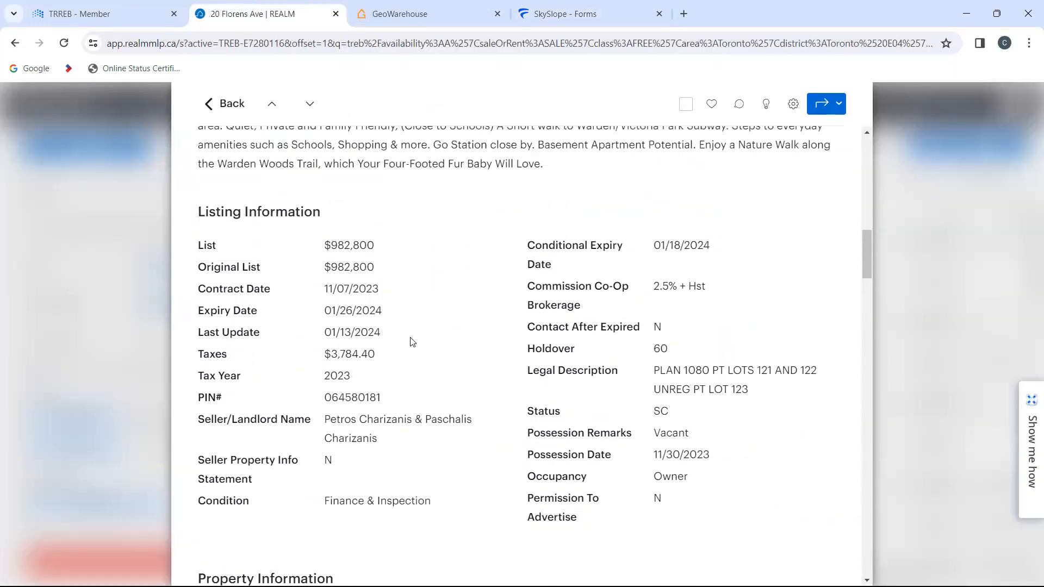
scroll(412, 342, "up", 2)
scroll(412, 342, "down", 6)
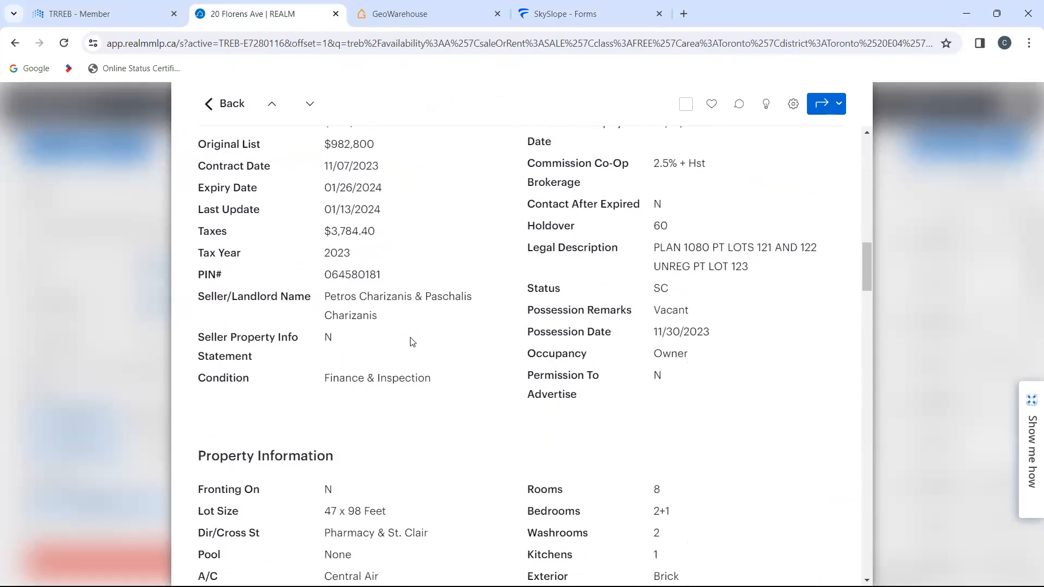
scroll(411, 342, "down", 8)
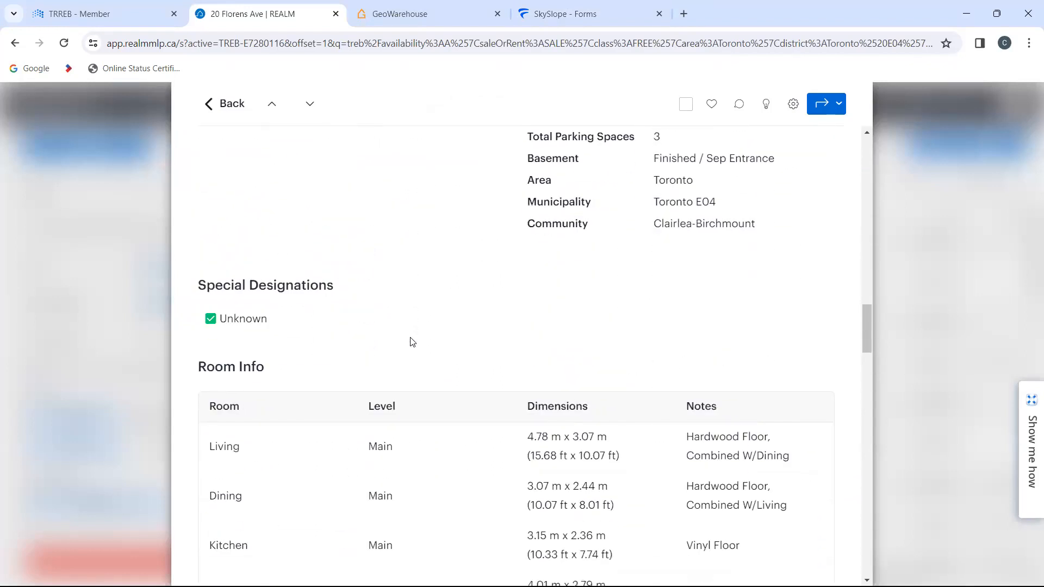
scroll(412, 341, "up", 7)
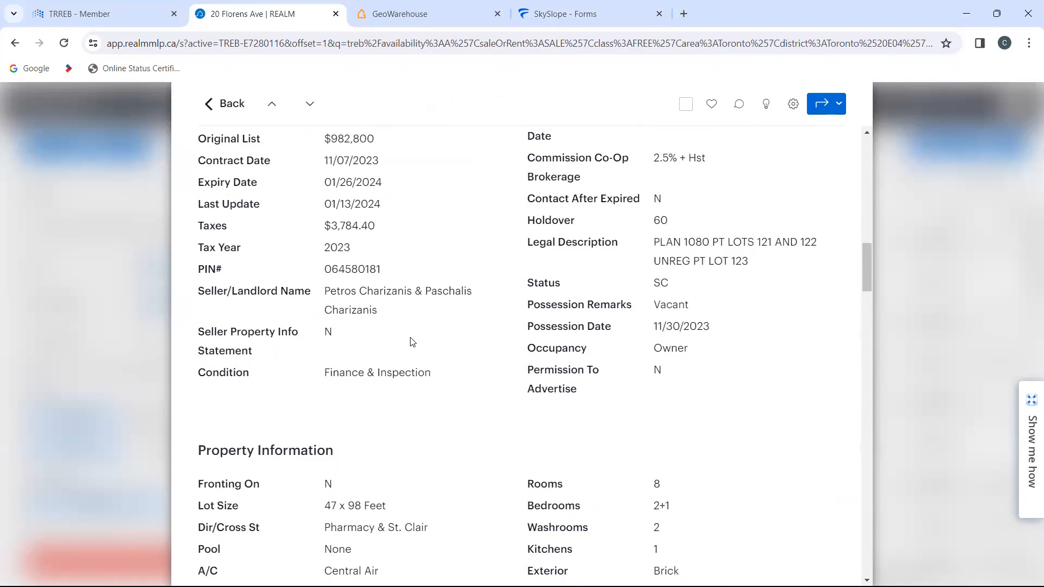
scroll(412, 342, "down", 2)
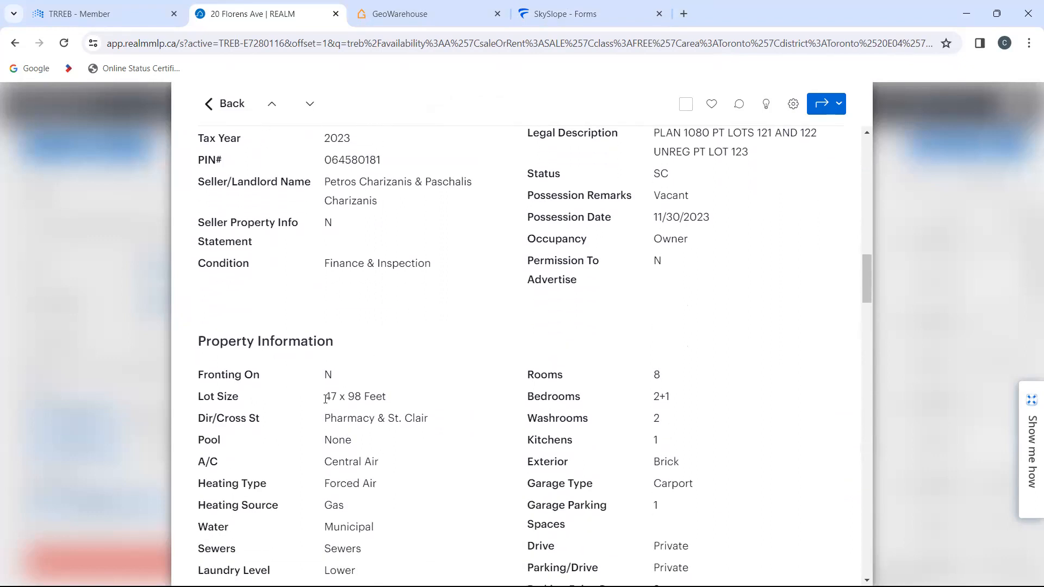
left_click_drag(326, 398, 400, 401)
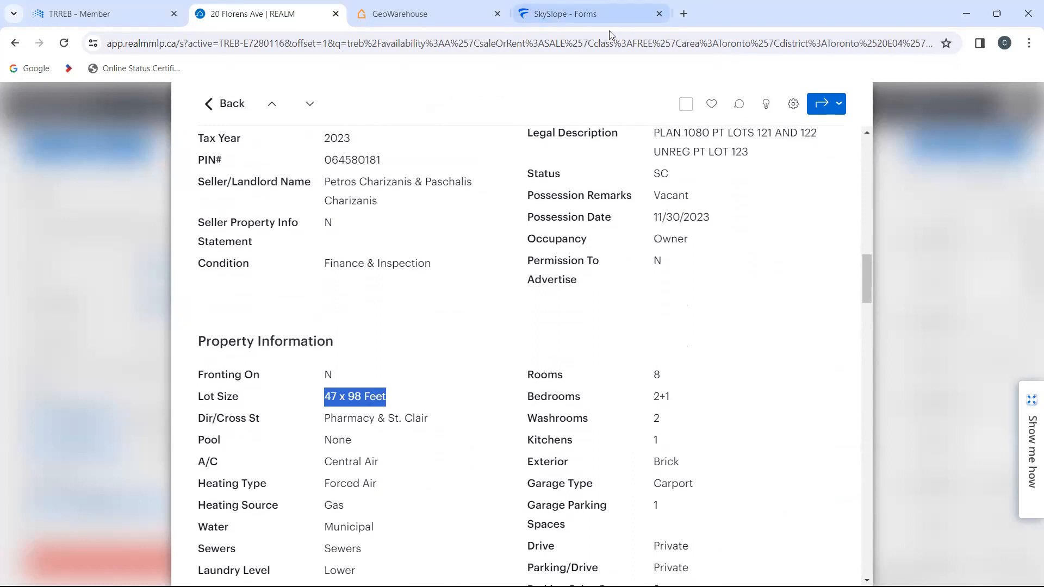
Step: Switch to GeoWarehouse and compare the lot measurements with the frontage and depth in the Site & Structure section
left_click(445, 6)
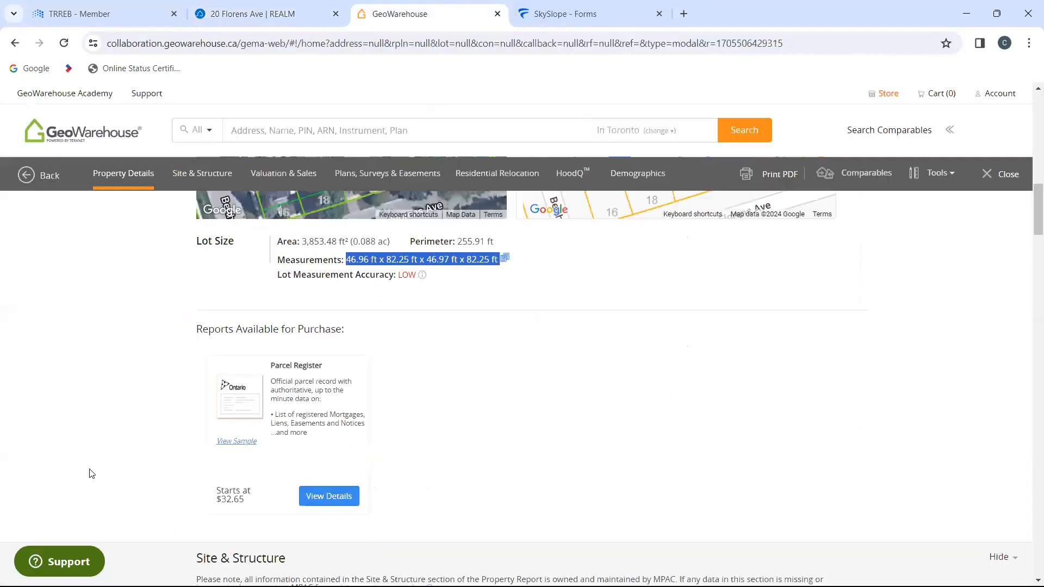
scroll(103, 457, "up", 5)
scroll(103, 458, "up", 5)
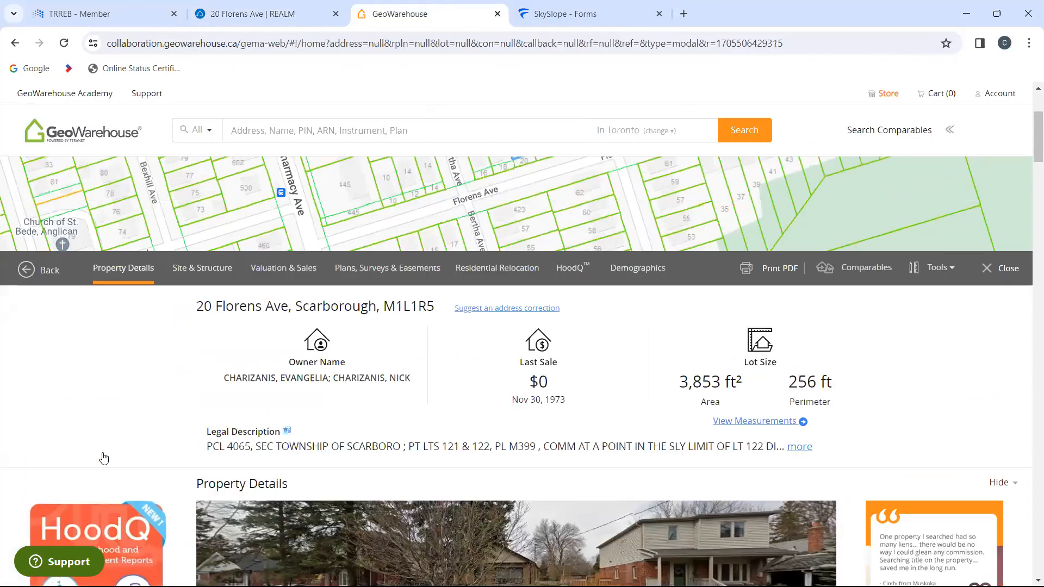
scroll(103, 458, "down", 4)
scroll(104, 458, "down", 5)
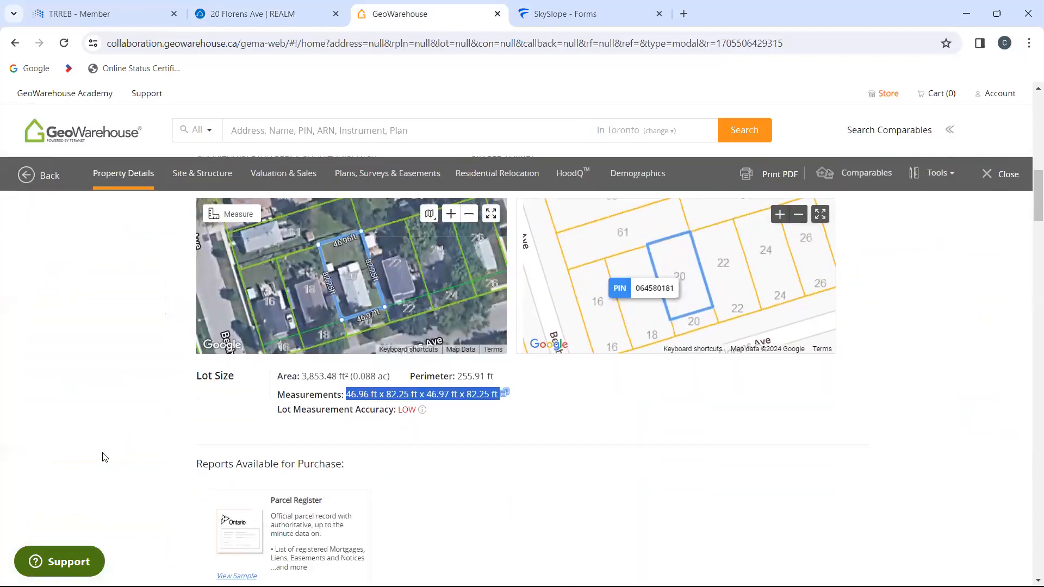
scroll(104, 457, "up", 5)
scroll(102, 453, "up", 3)
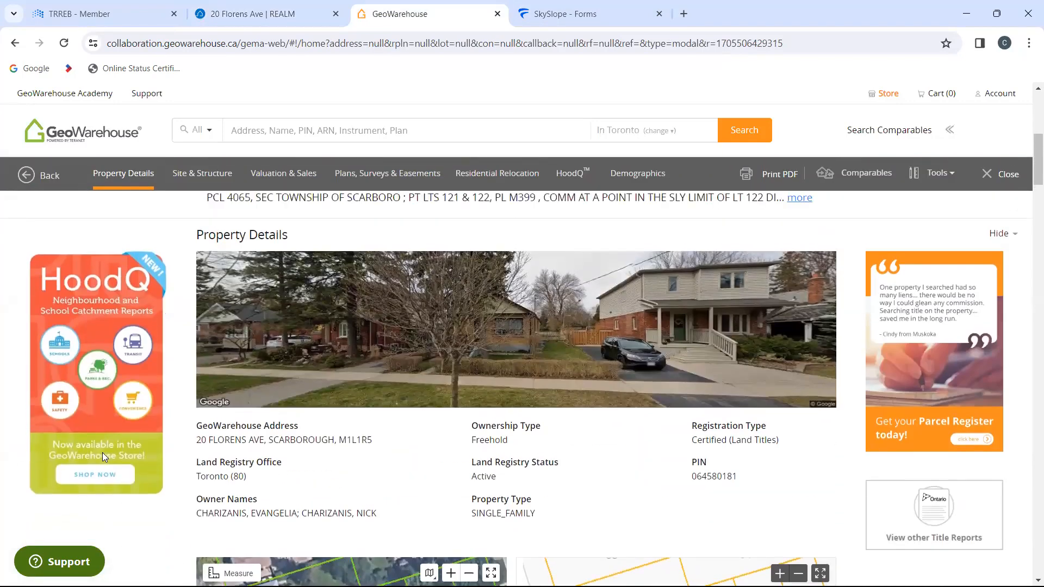
scroll(103, 457, "down", 8)
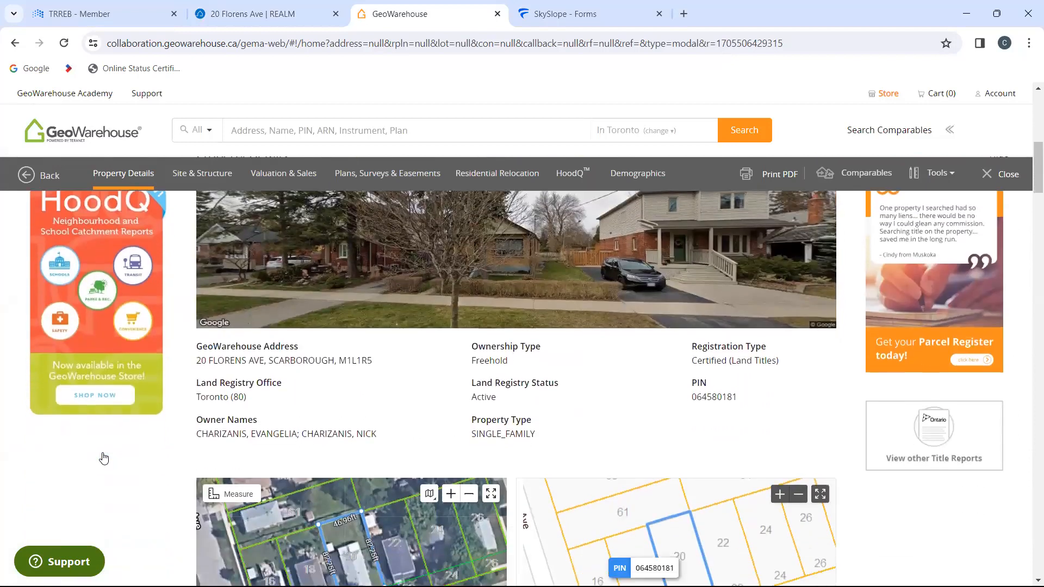
left_click_drag(104, 457, 104, 586)
scroll(77, 461, "down", 5)
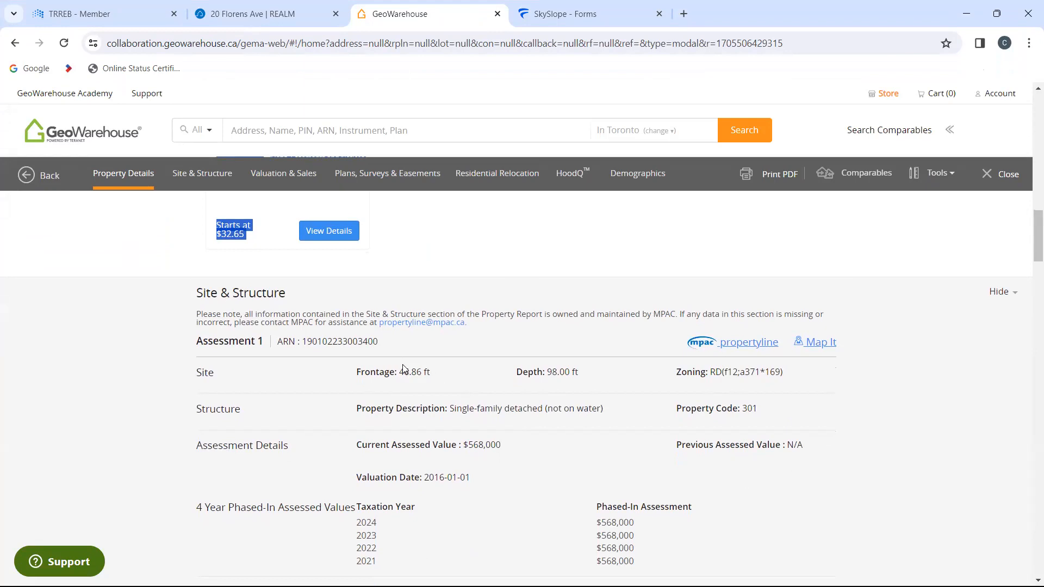
left_click_drag(402, 374, 425, 370)
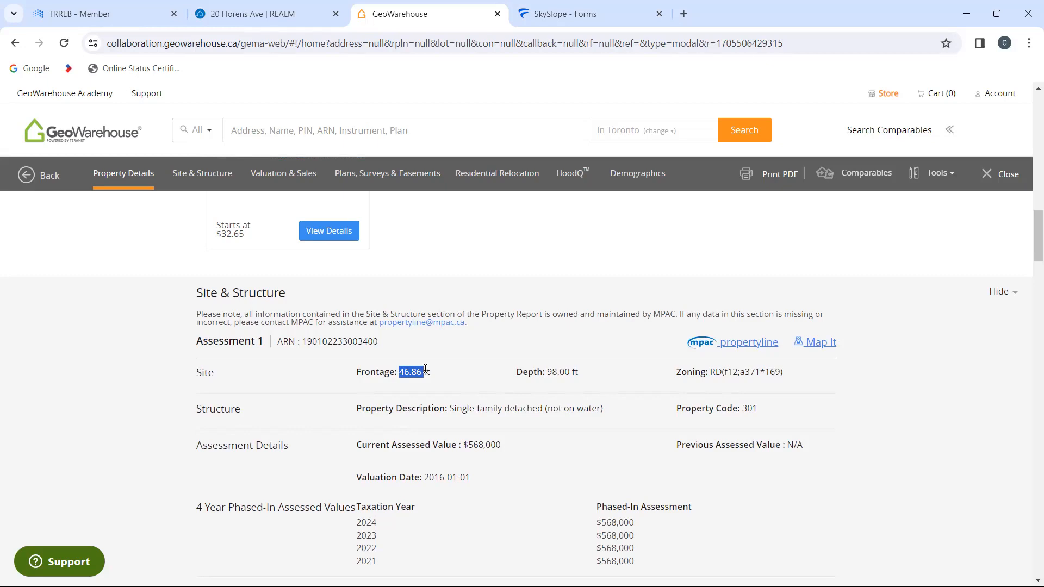
Step: Return to SkySlope Forms and check the frontage, depth and legal description in the agreement's real property section
left_click(590, 12)
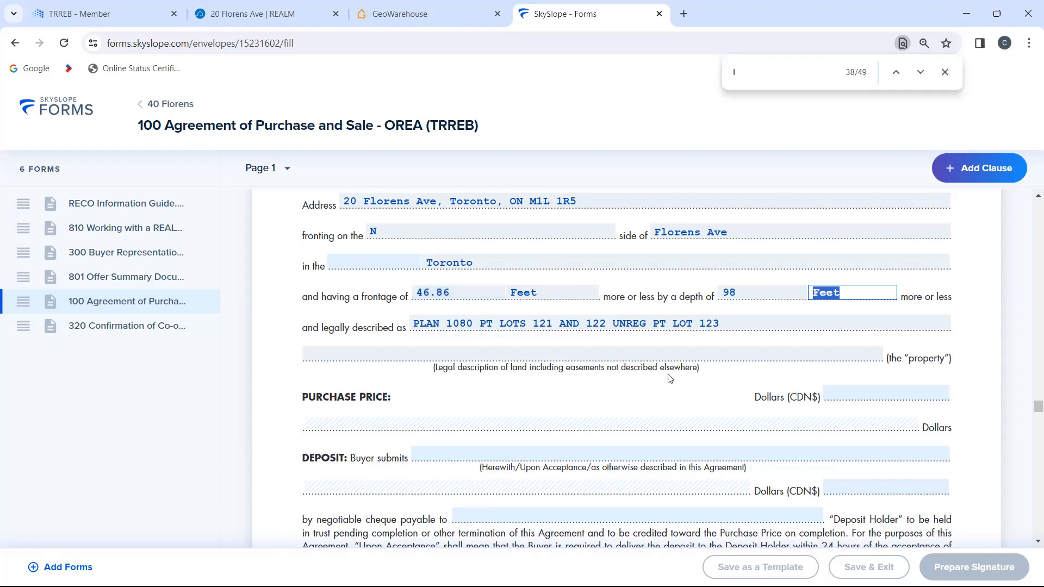
scroll(740, 330, "down", 2)
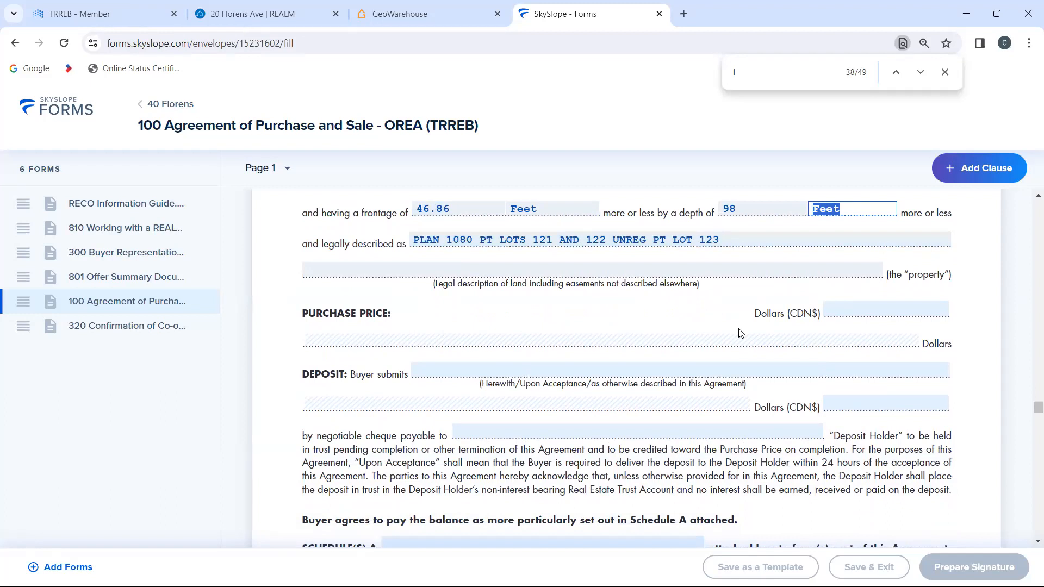
scroll(740, 333, "up", 3)
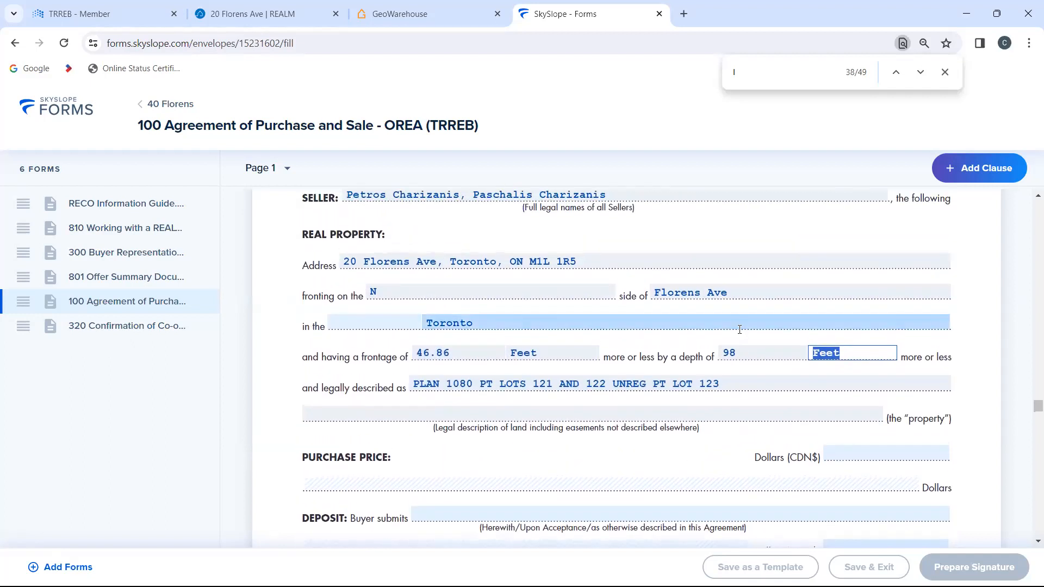
scroll(739, 330, "down", 3)
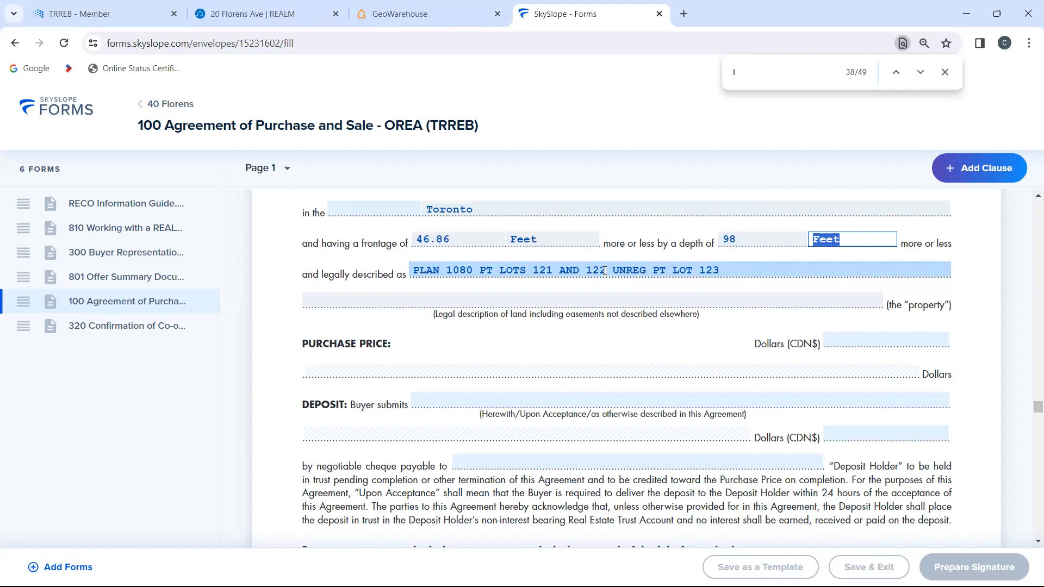
left_click(405, 9)
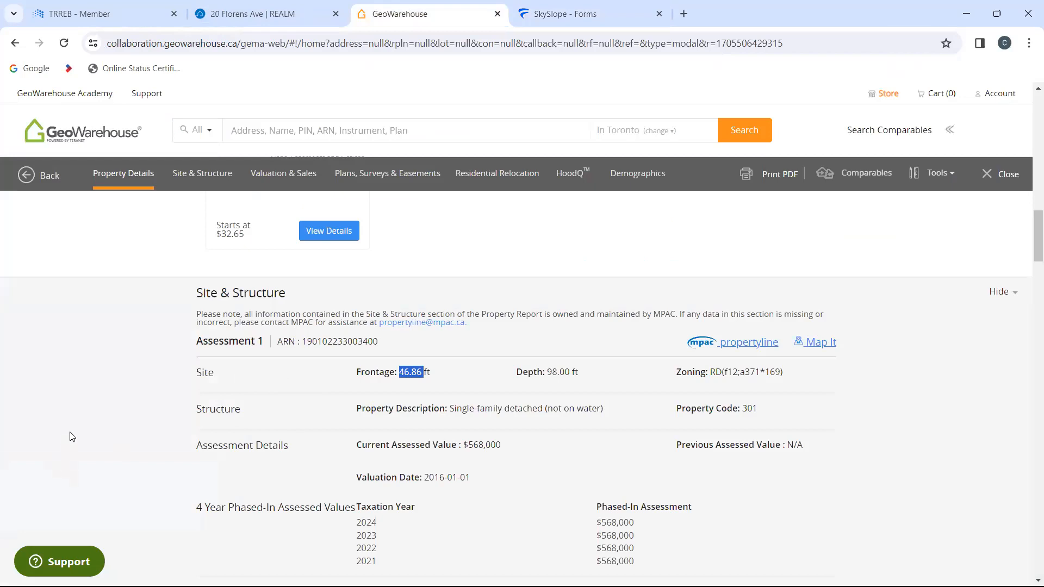
scroll(71, 437, "up", 5)
scroll(71, 436, "up", 7)
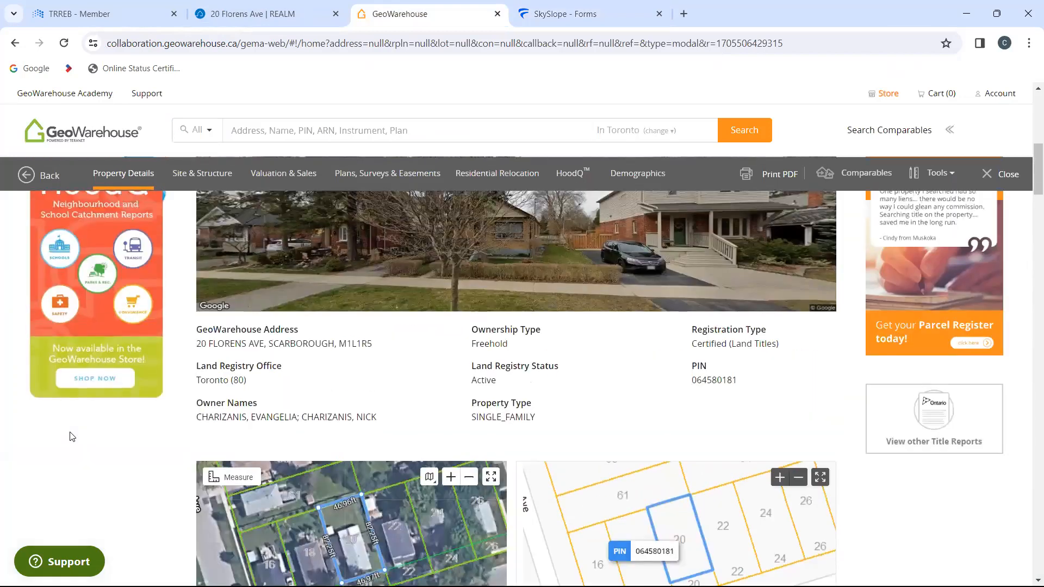
scroll(70, 432, "up", 2)
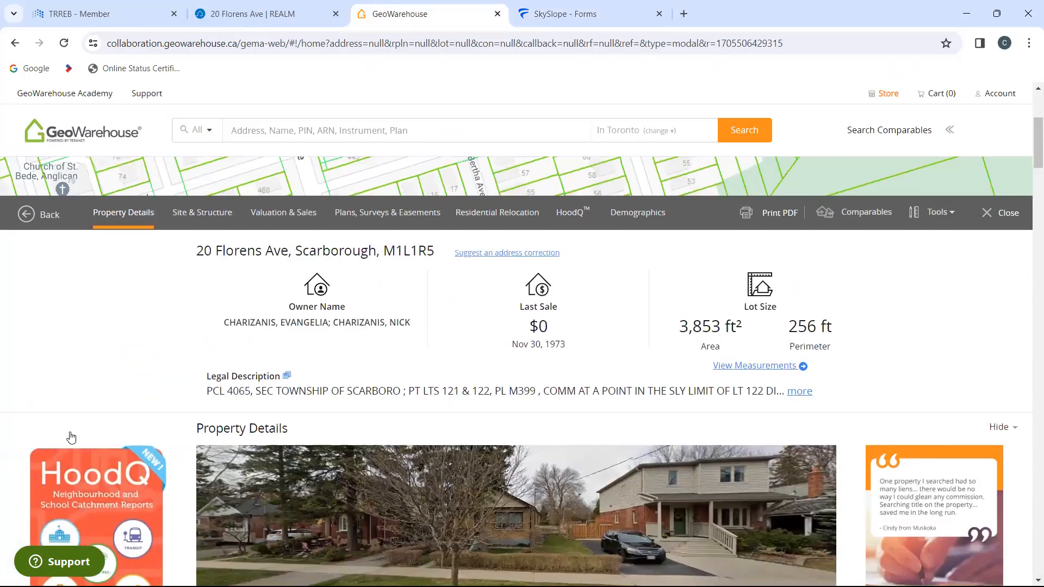
left_click(800, 392)
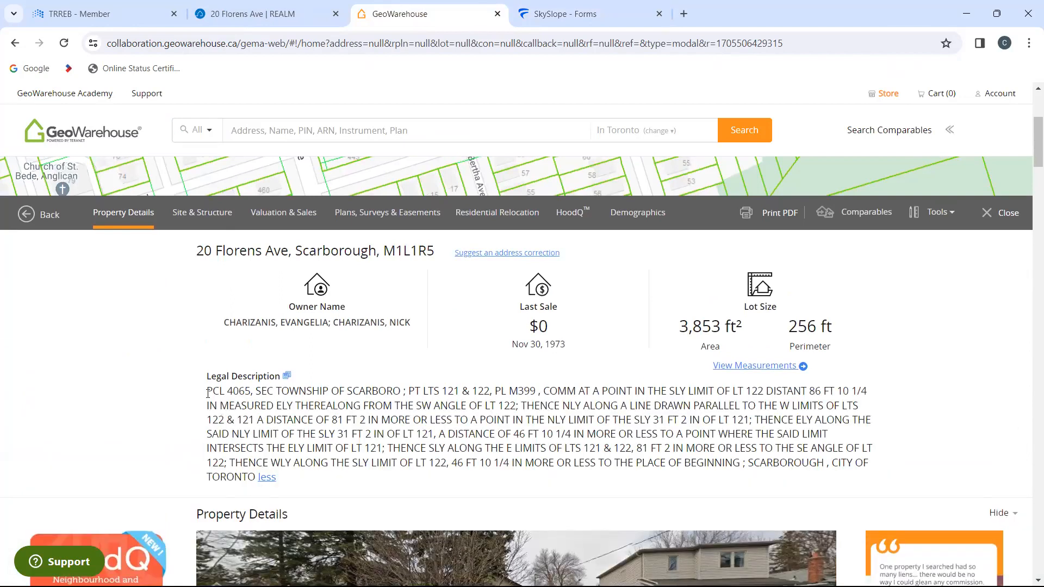
left_click_drag(209, 391, 258, 493)
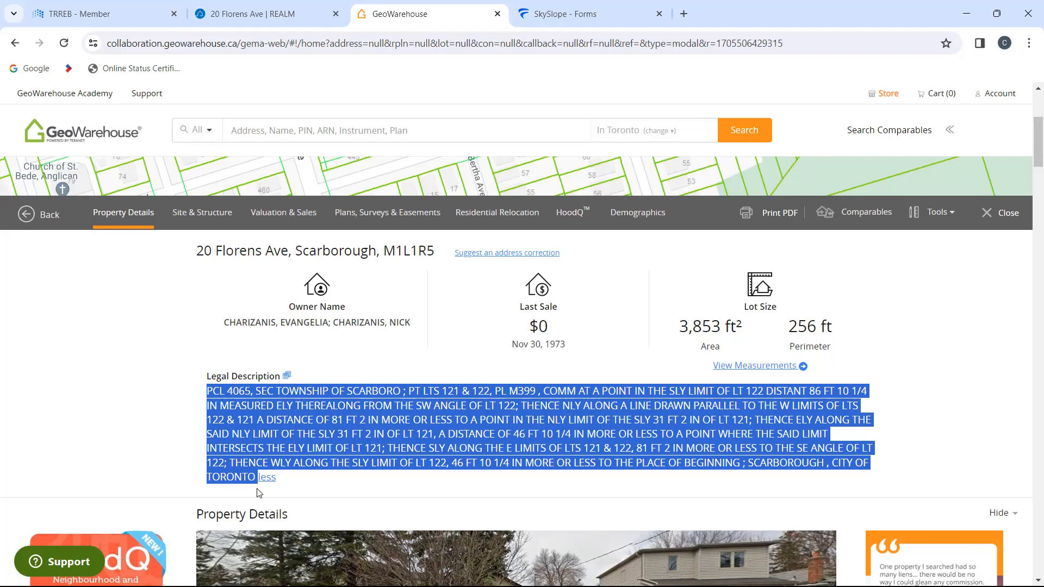
Step: In SkySlope Forms, append "(cont. Schedule A)" to the agreement's legal description and save it
left_click(573, 8)
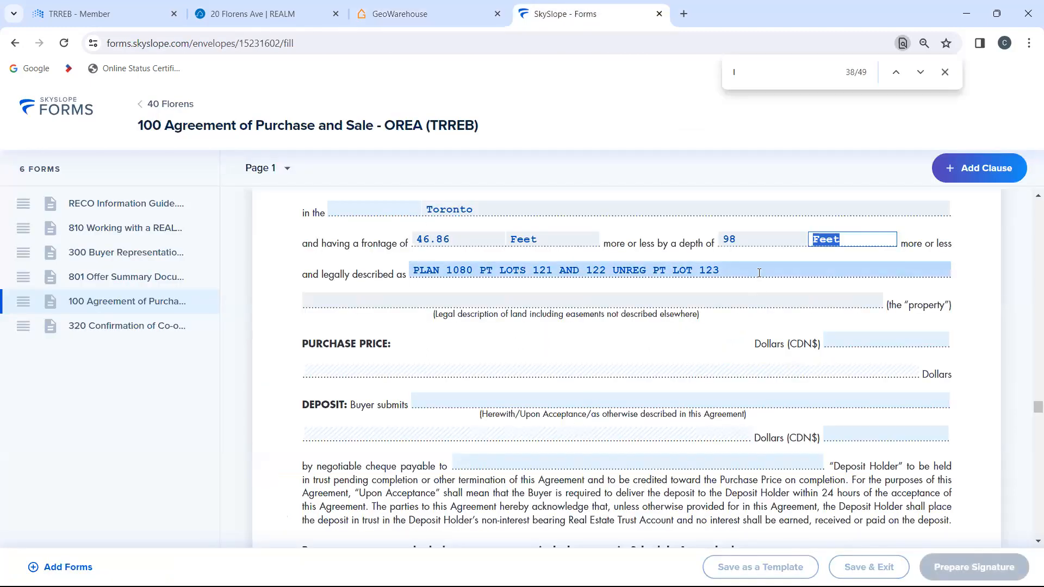
left_click(760, 273)
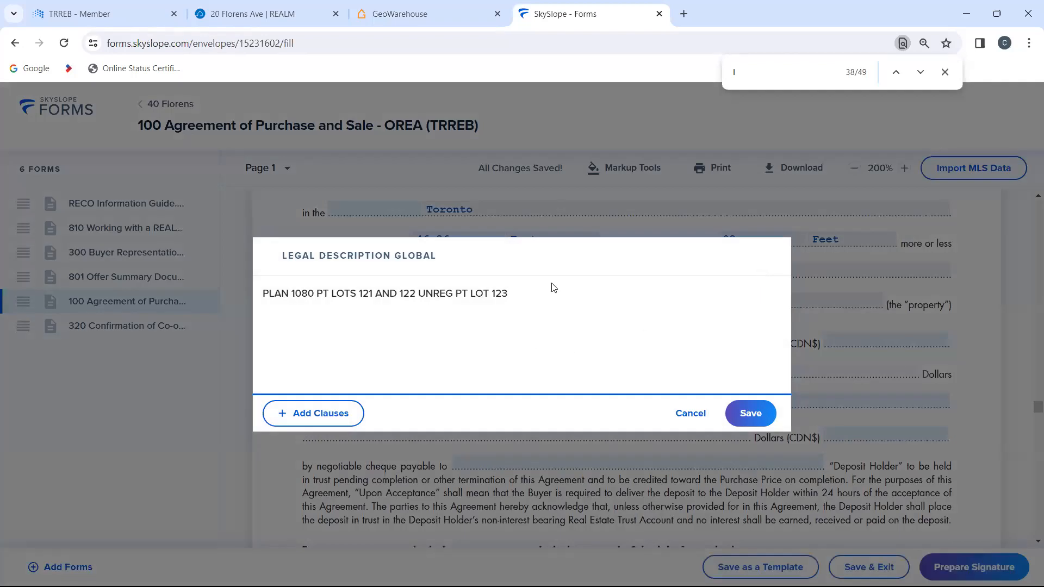
type("(cont. Schedule A)")
left_click(751, 413)
Step: Add a "Legal Description:" line below the Irregular Lot measurements in Schedule A's additional terms and conditions
scroll(801, 448, "down", 15)
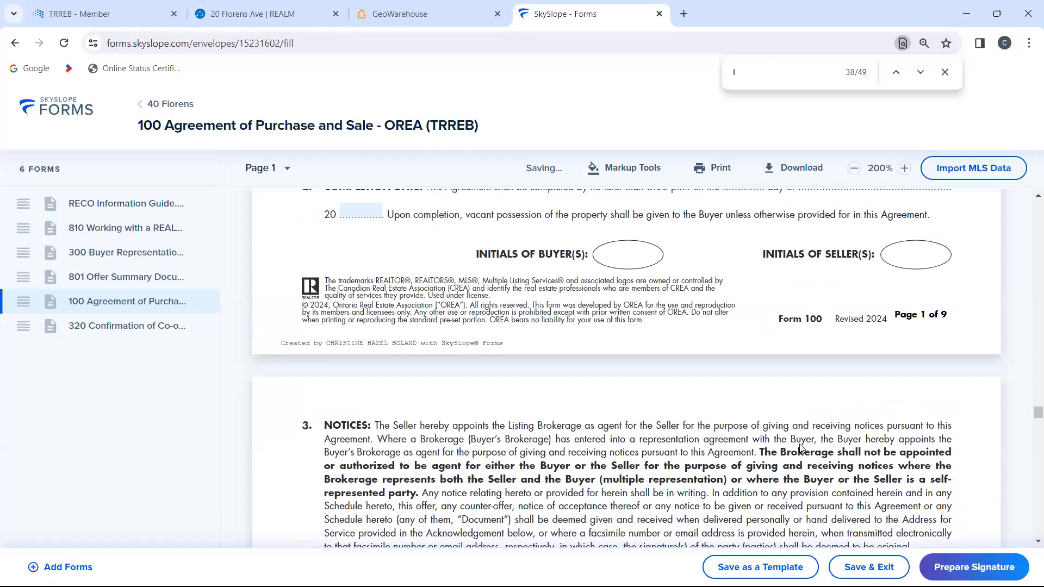
scroll(802, 448, "down", 20)
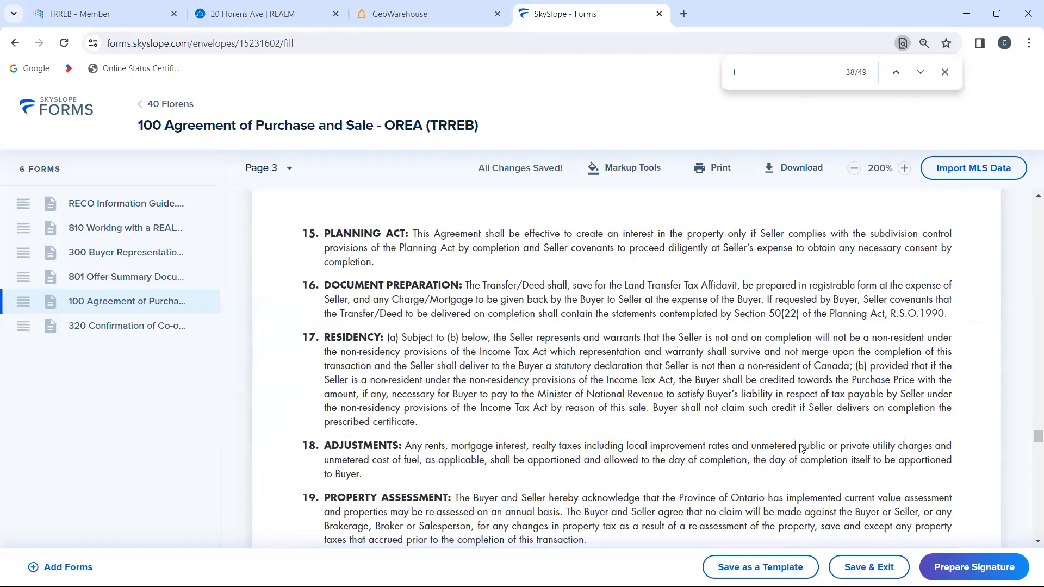
scroll(802, 448, "down", 20)
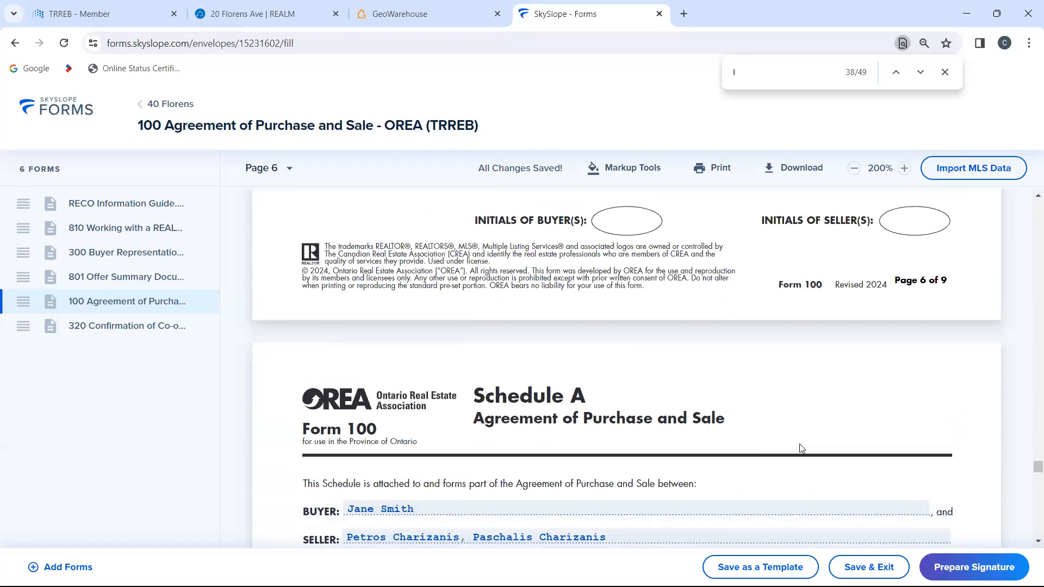
scroll(801, 448, "down", 5)
left_click(741, 292)
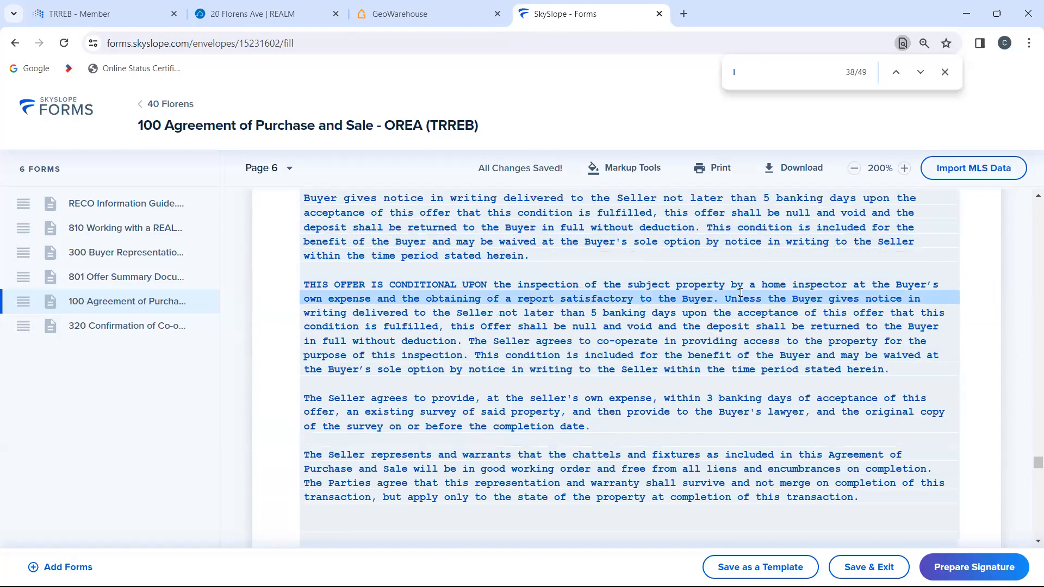
scroll(772, 400, "down", 10)
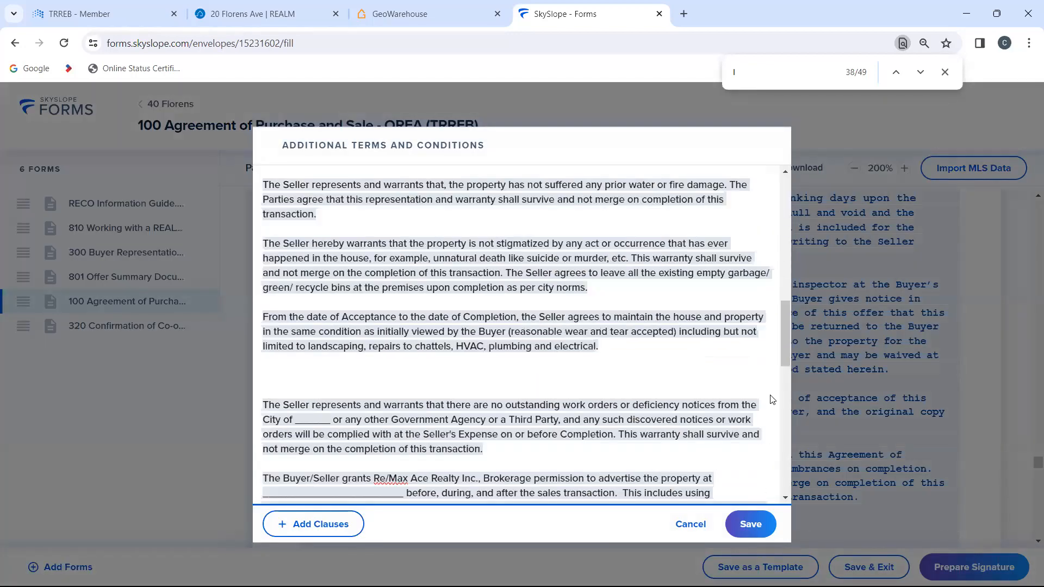
scroll(772, 399, "down", 2)
left_click(605, 403)
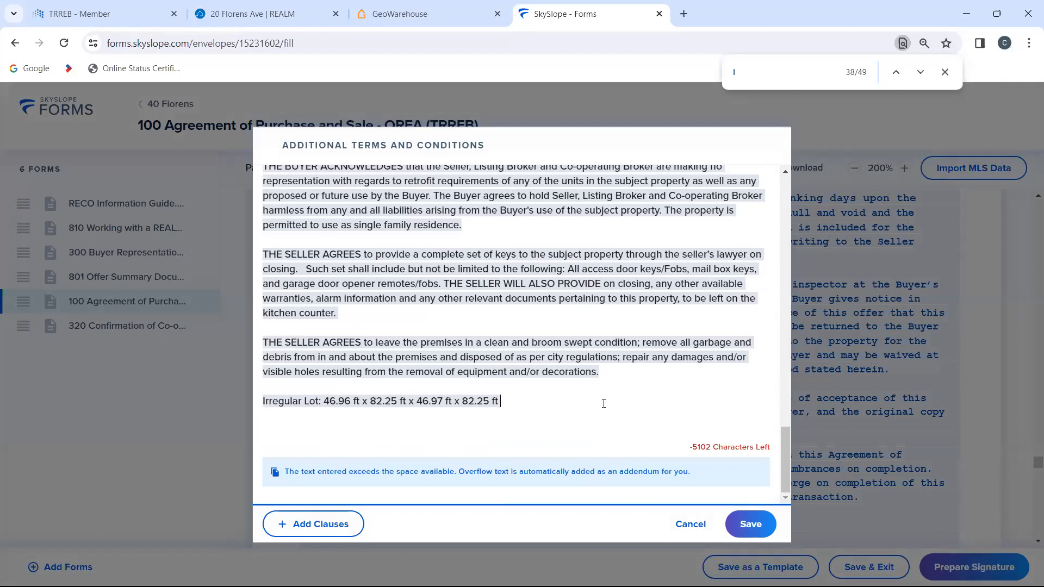
key("Return")
key("Return")
type("Scheu")
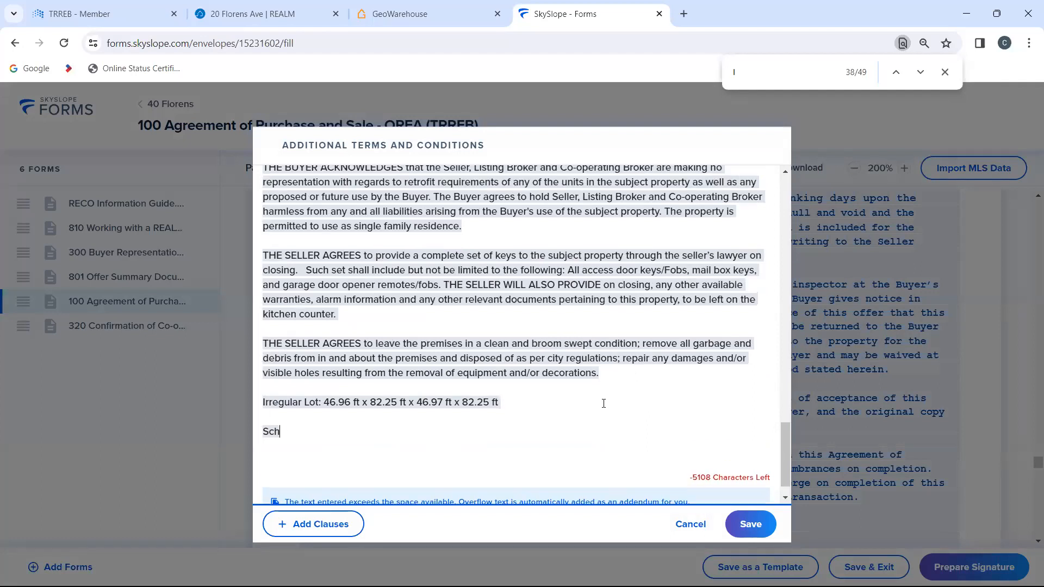
key("BackSpace")
type("dule A")
key("BackSpace")
key("BackSpace")
key("BackSpace")
key("BackSpace")
key("BackSpace")
key("BackSpace")
key("BackSpace")
key("BackSpace")
key("BackSpace")
key("BackSpace")
type("Legal Description:")
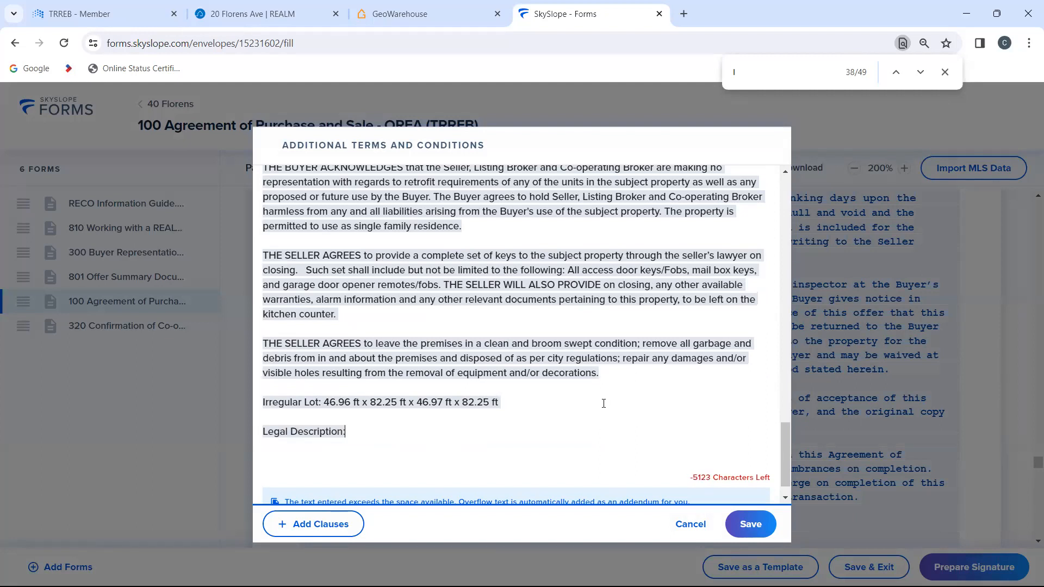
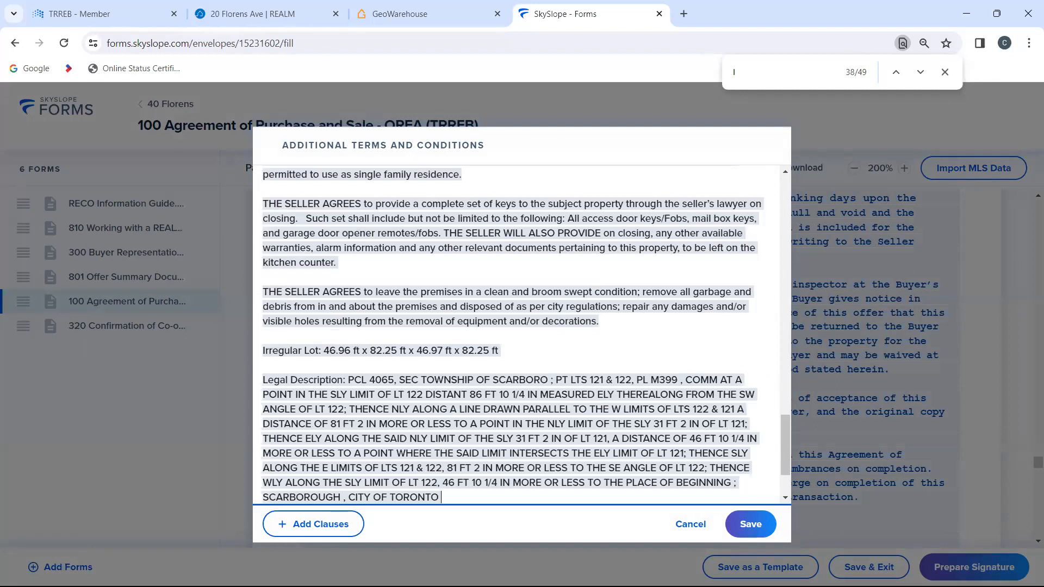
Step: Paste the full GeoWarehouse legal description after "Legal Description:" and save the additional terms
left_click(750, 524)
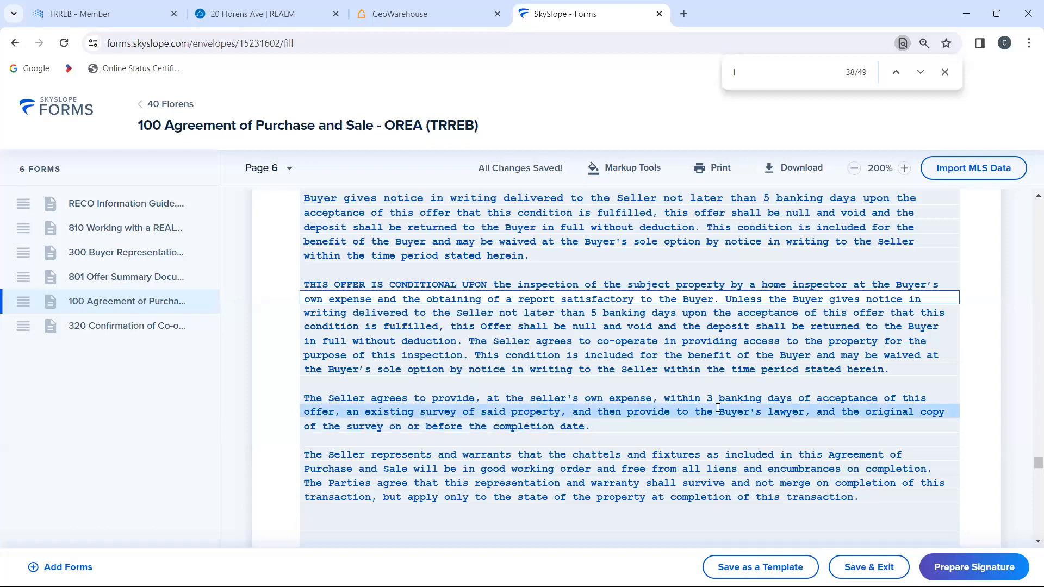
Step: Review the buyer, seller and real property details on page 1 of the Agreement of Purchase and Sale, including the legal description
scroll(718, 408, "up", 15)
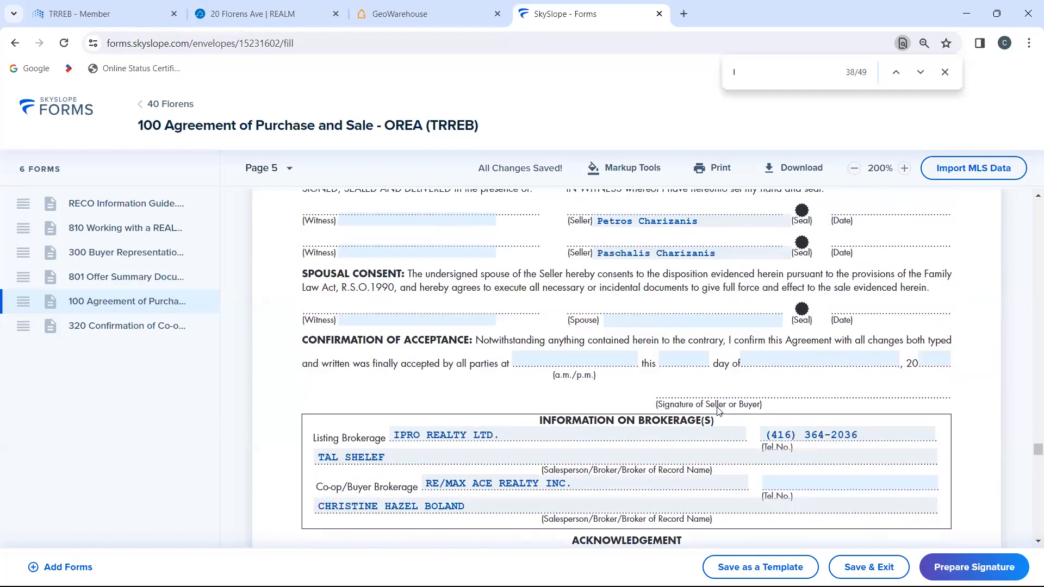
scroll(718, 410, "up", 6)
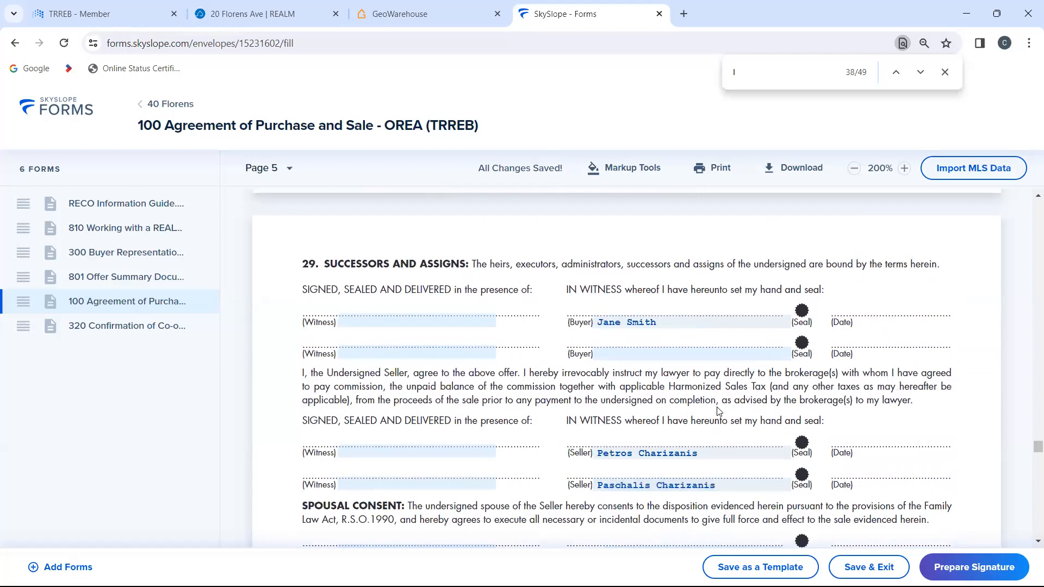
scroll(718, 410, "up", 10)
scroll(718, 410, "up", 15)
scroll(717, 410, "up", 15)
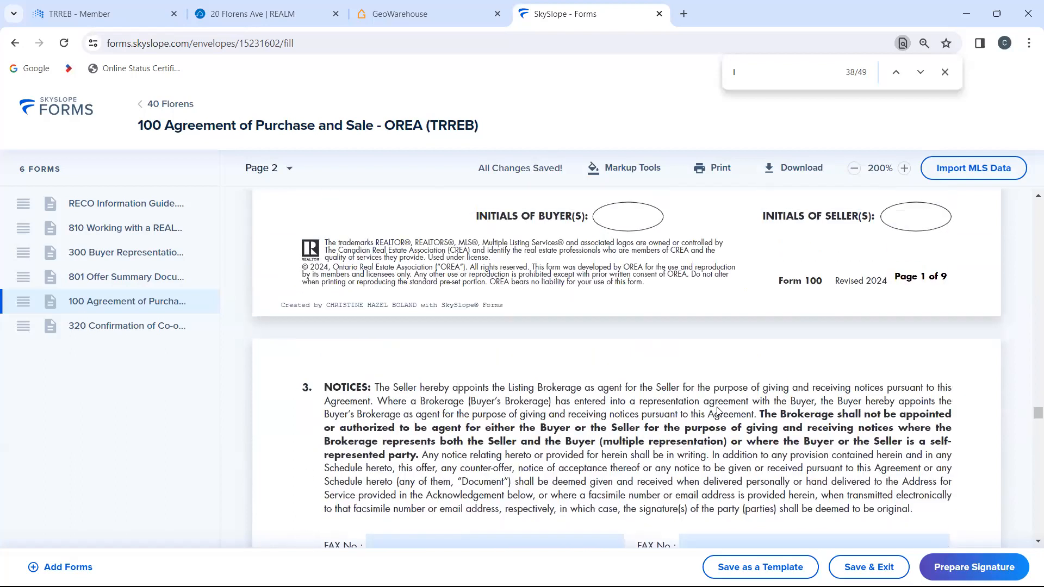
scroll(718, 410, "up", 15)
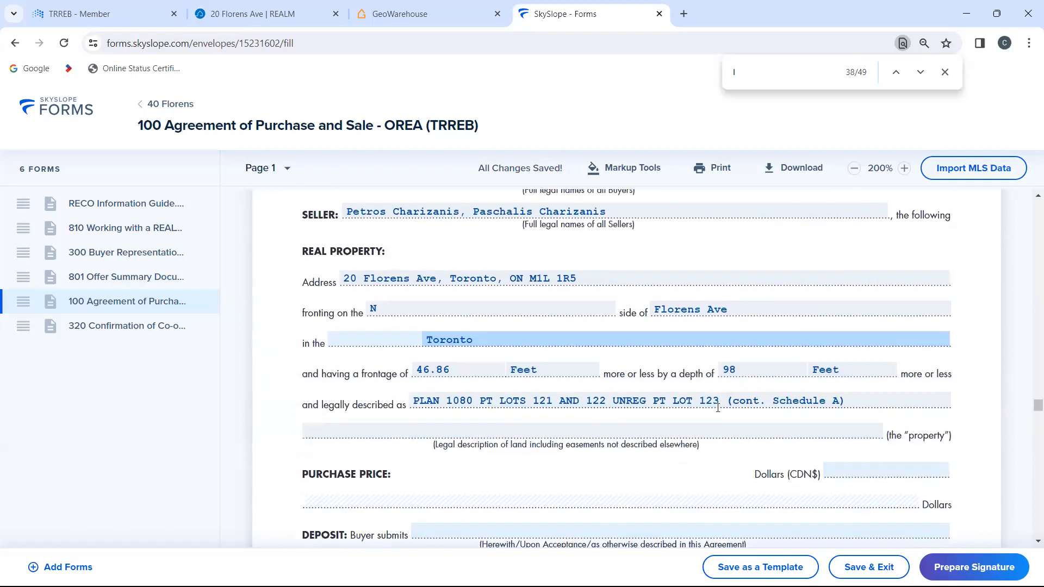
scroll(718, 408, "up", 3)
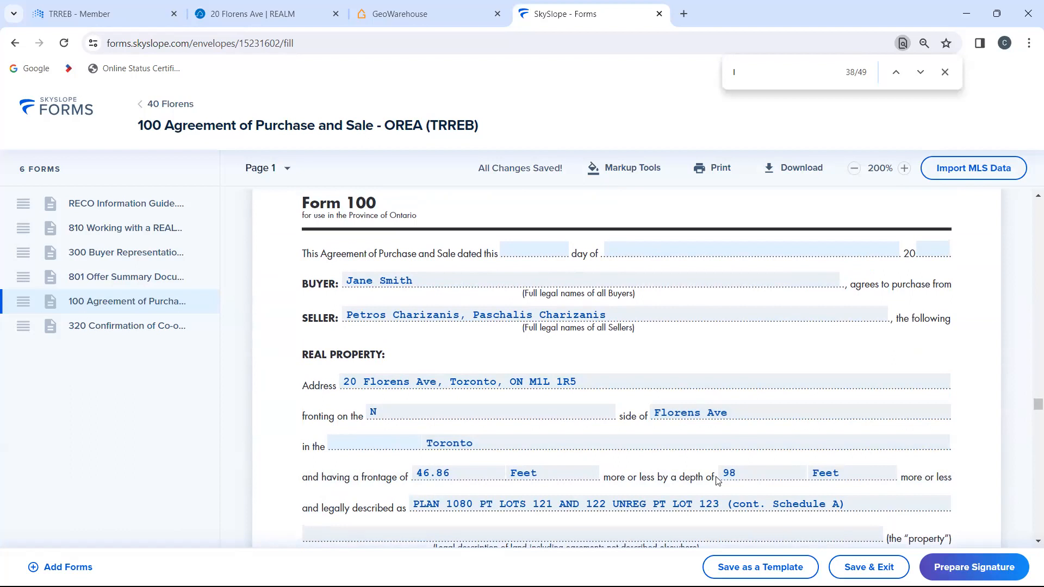
scroll(717, 481, "down", 2)
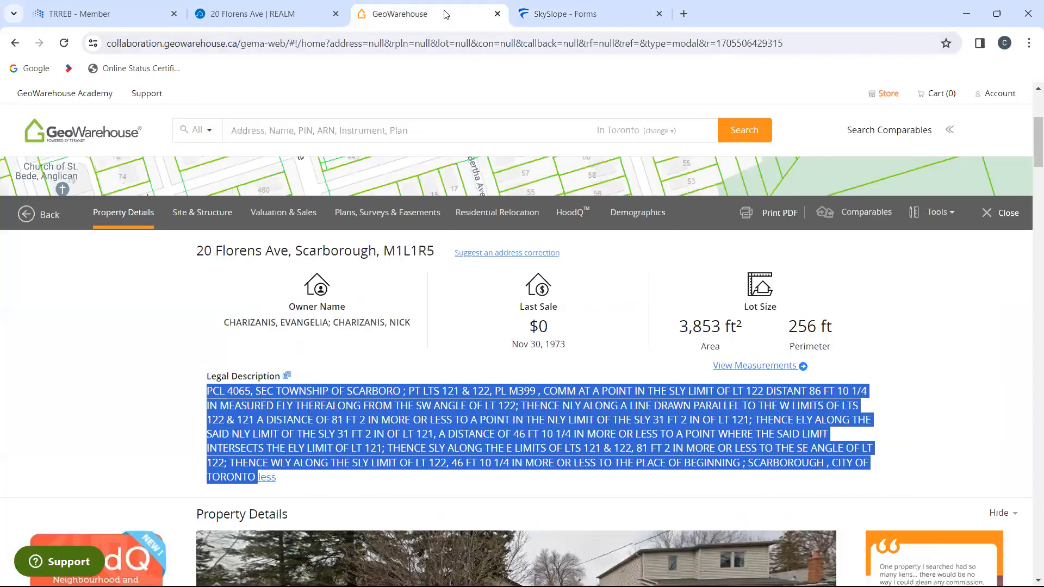
Step: Return to SkySlope Forms and open Schedule A's additional terms and conditions to check the lot measurements and legal description at the end
left_click(530, 15)
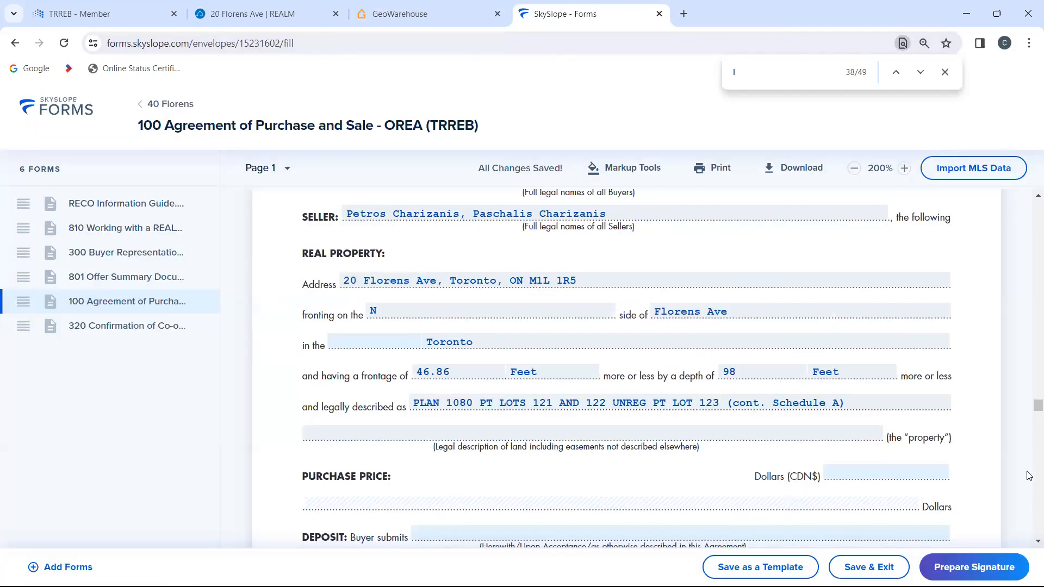
scroll(1029, 478, "down", 10)
scroll(1030, 483, "down", 15)
scroll(1029, 483, "down", 20)
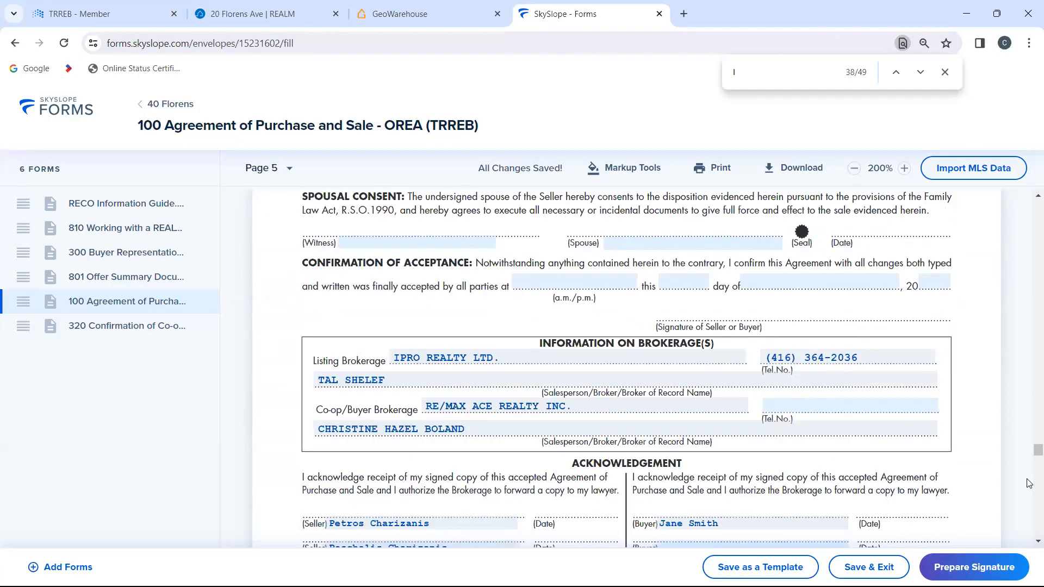
scroll(1030, 484, "down", 6)
scroll(1029, 484, "down", 10)
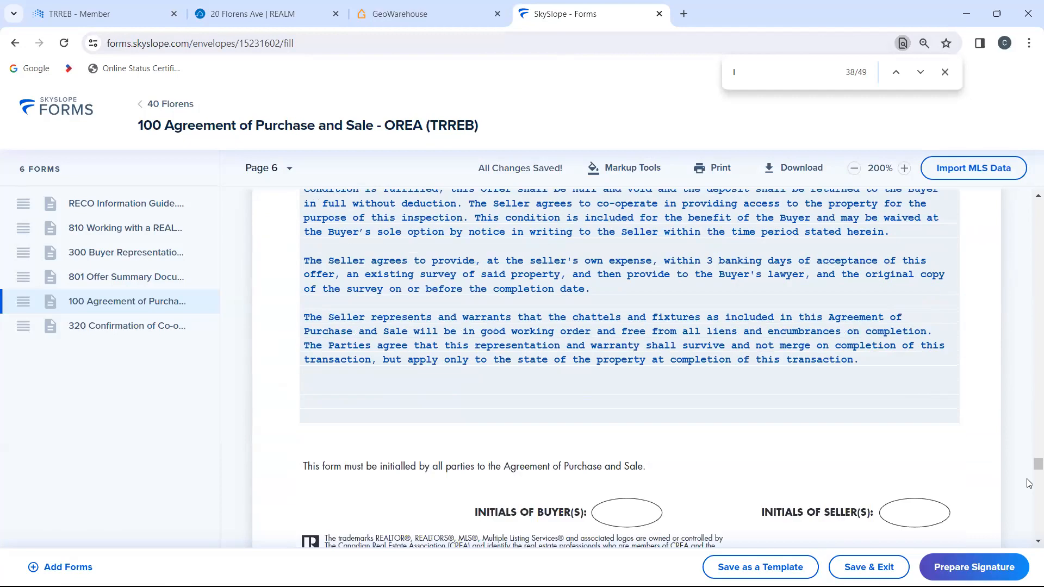
left_click(769, 252)
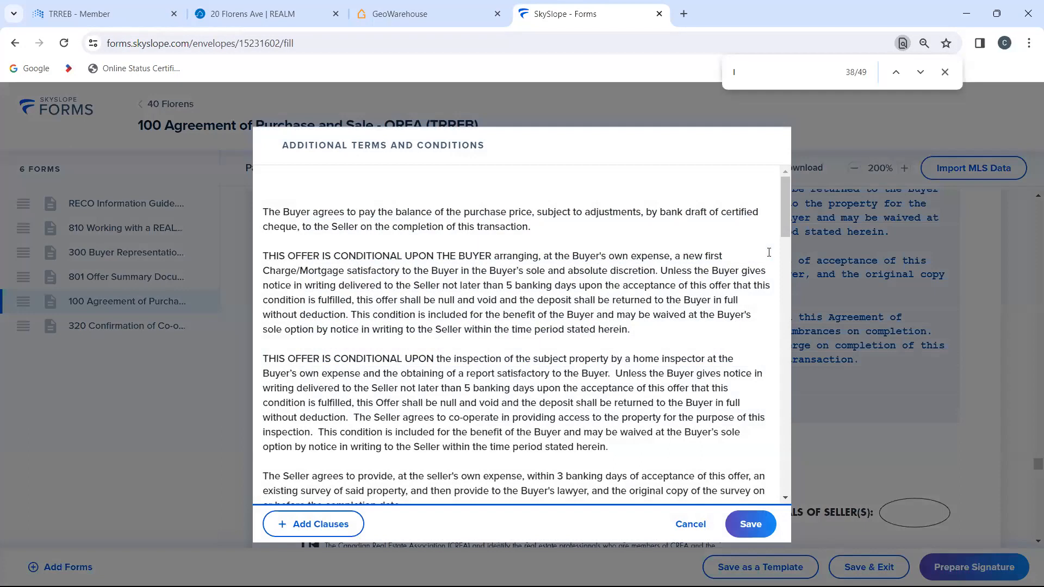
scroll(730, 373, "down", 15)
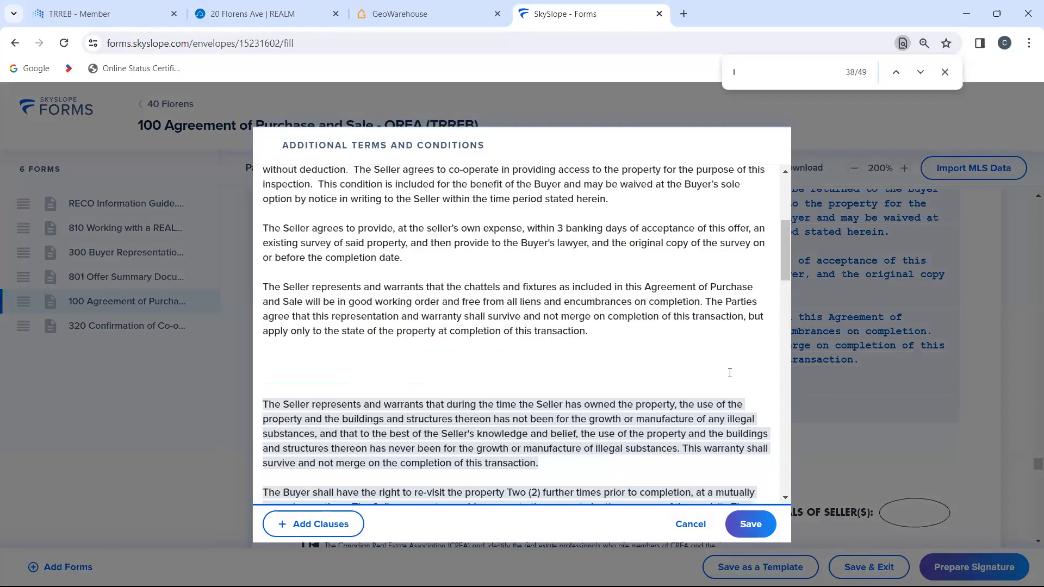
scroll(730, 374, "down", 2)
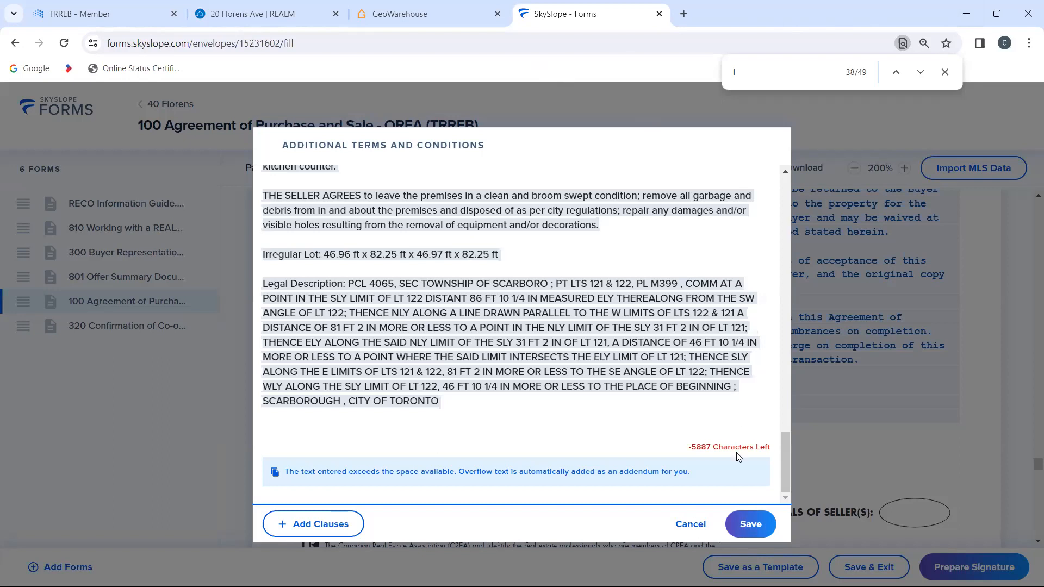
Step: Save Schedule A's additional terms and conditions and return to the real property details on page 1 of the Agreement of Purchase and Sale
left_click(749, 527)
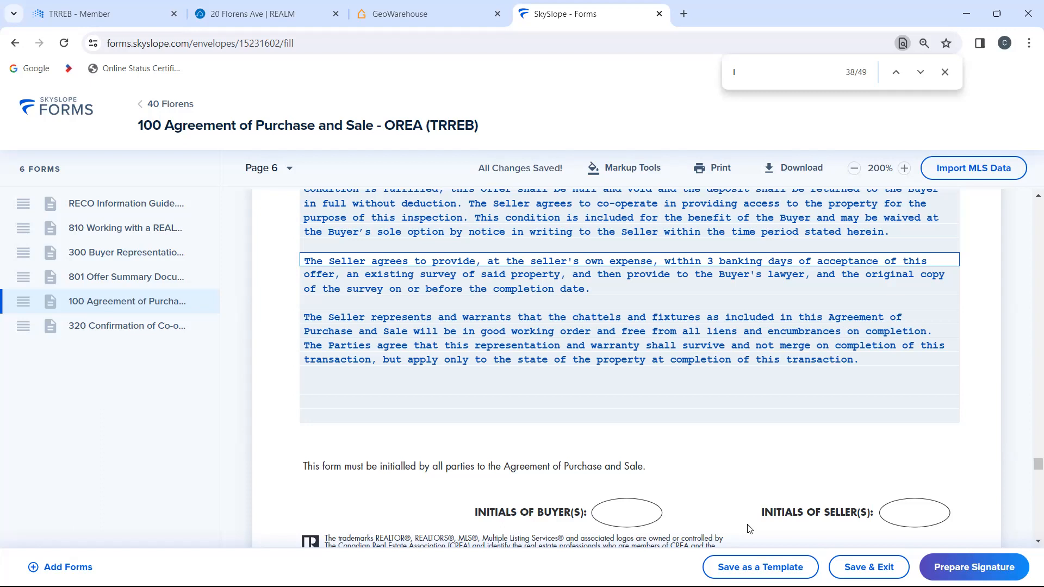
scroll(781, 350, "up", 15)
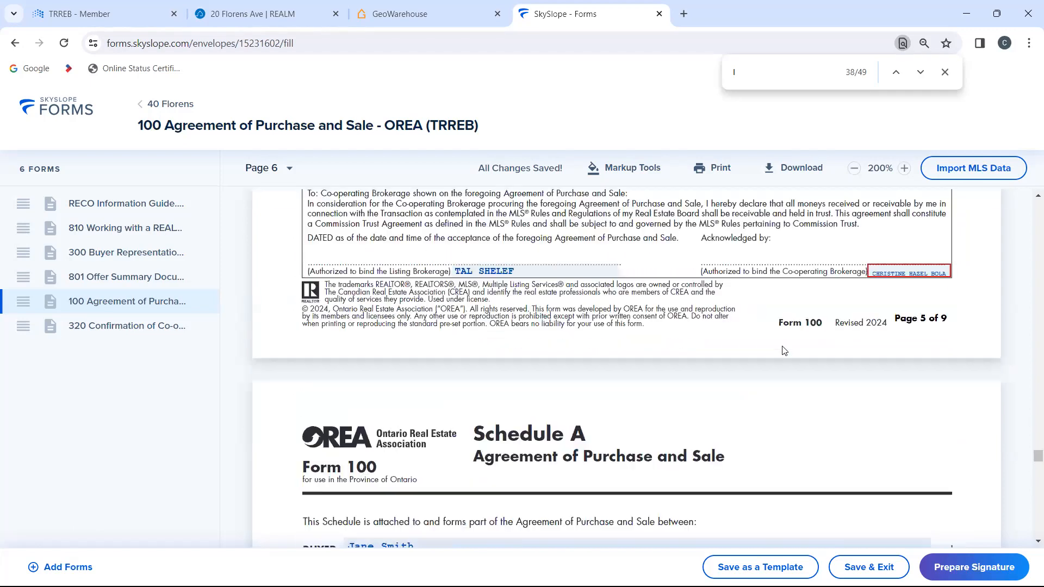
scroll(783, 350, "up", 20)
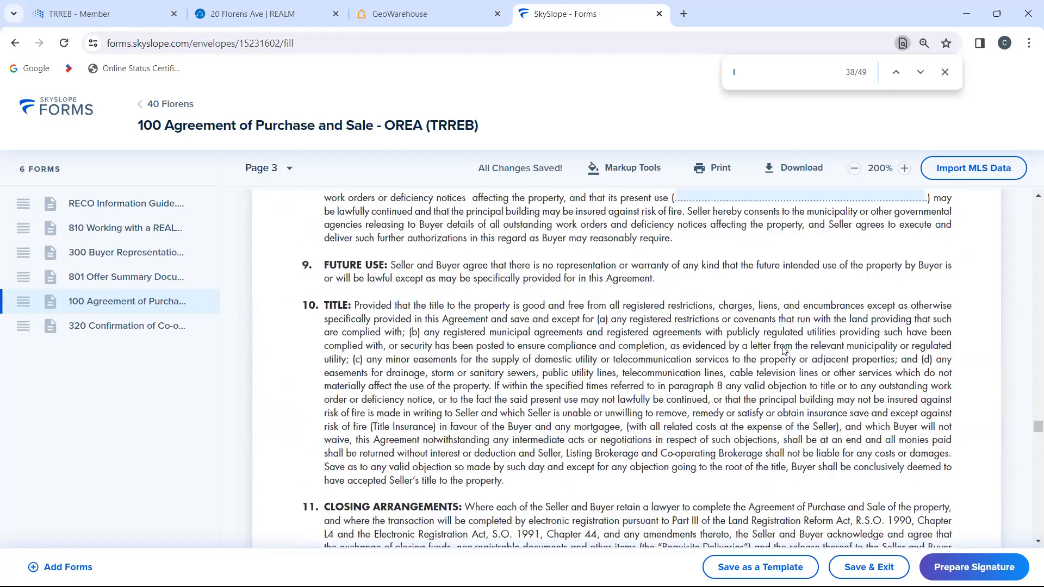
scroll(785, 350, "up", 10)
scroll(783, 351, "up", 6)
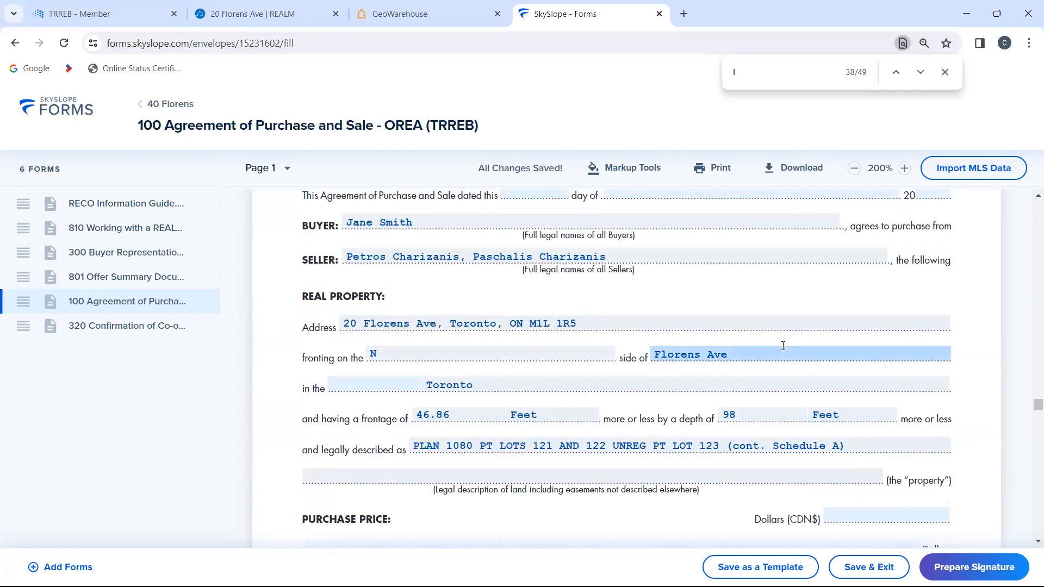
scroll(784, 350, "down", 2)
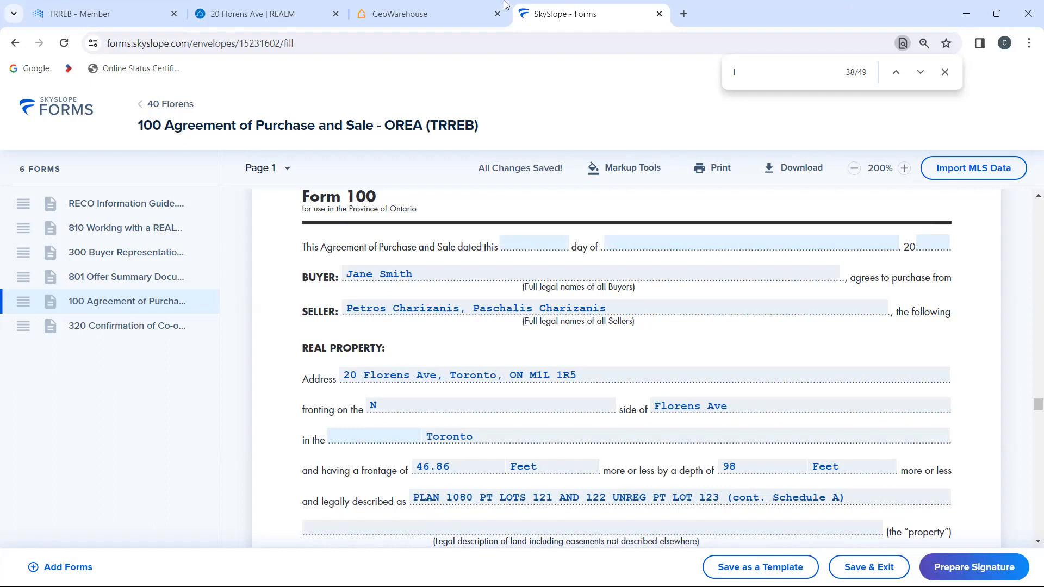
Step: Open Google Maps in a new browser tab and look up the purchased property's street address
left_click(683, 14)
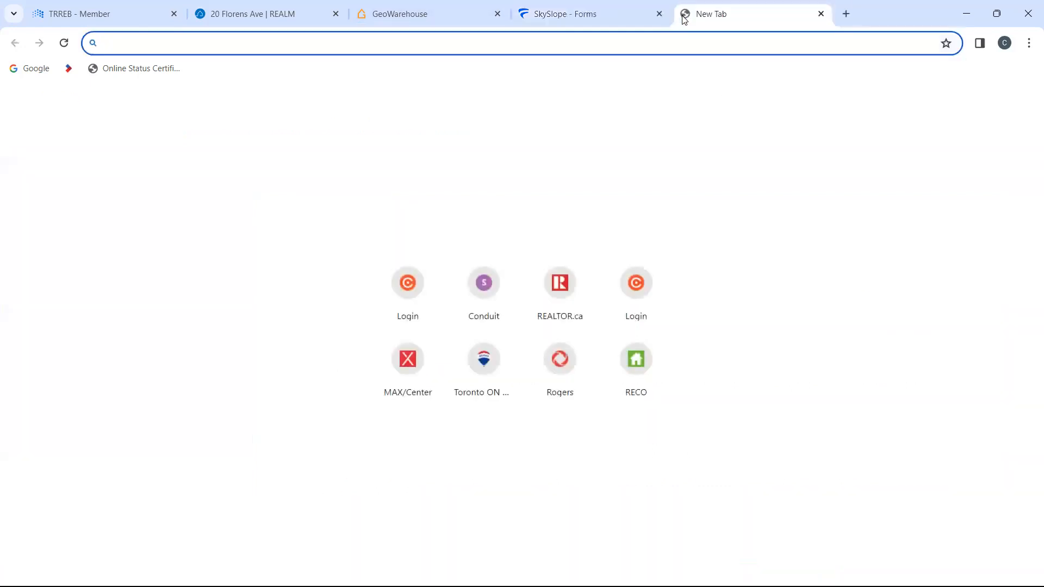
type("www.google.com")
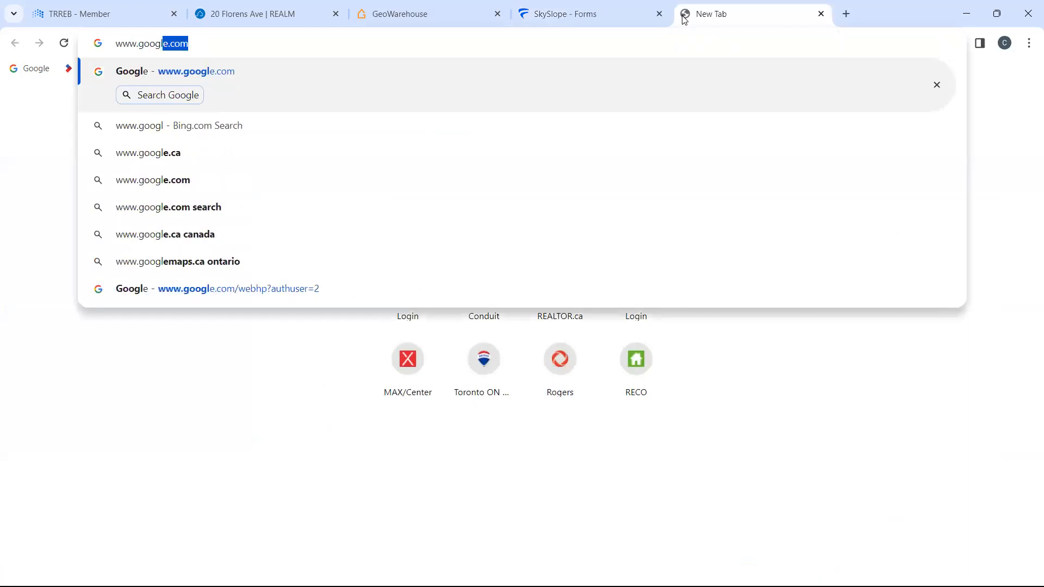
key("Return")
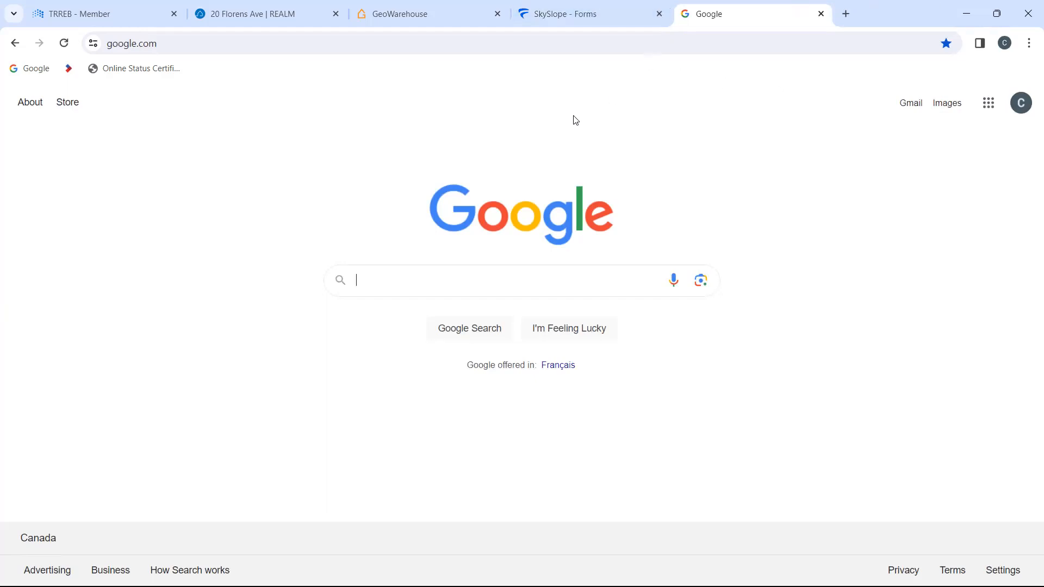
left_click(578, 16)
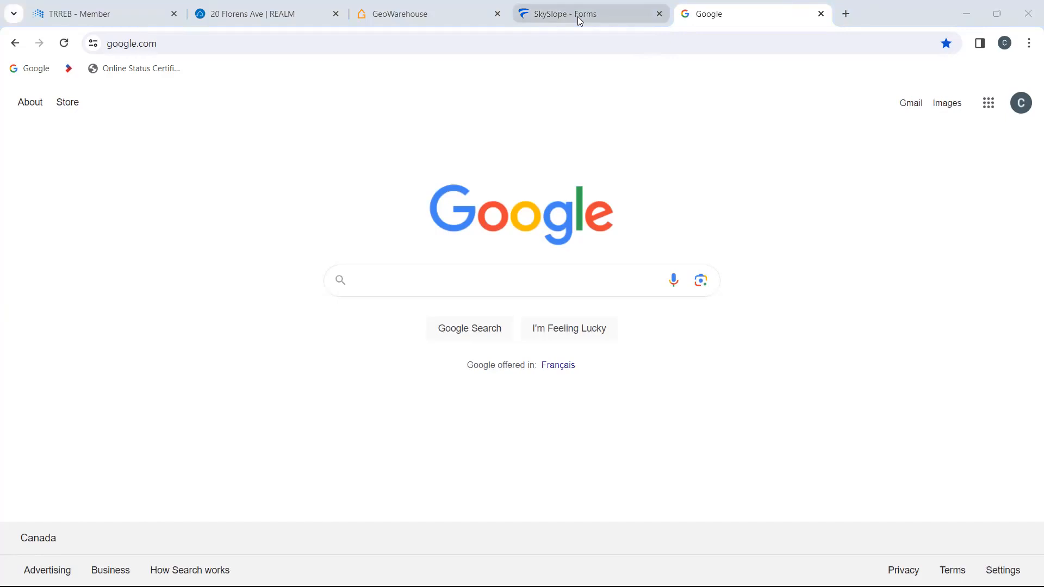
scroll(467, 400, "down", 1)
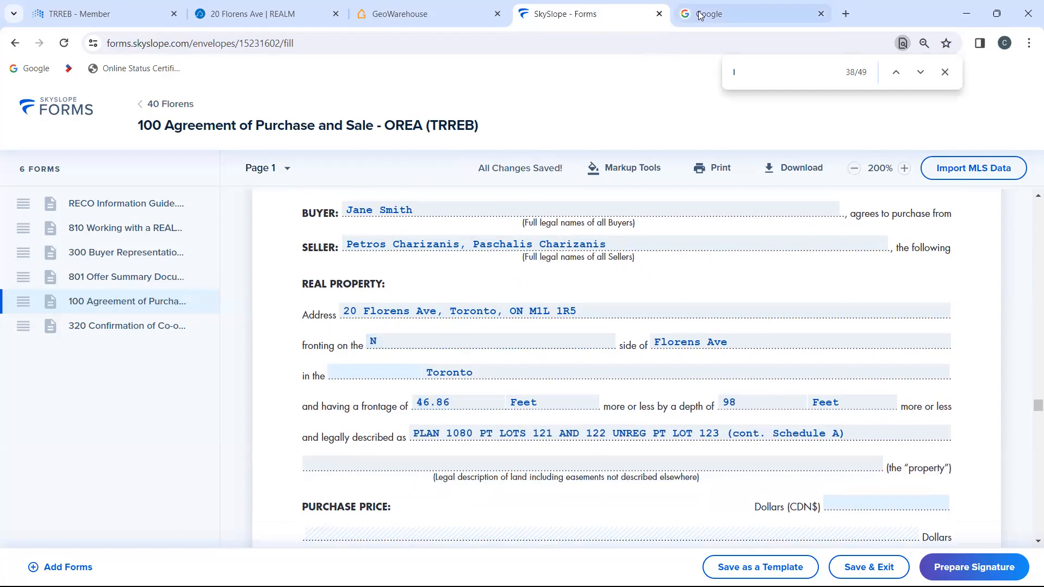
left_click(722, 14)
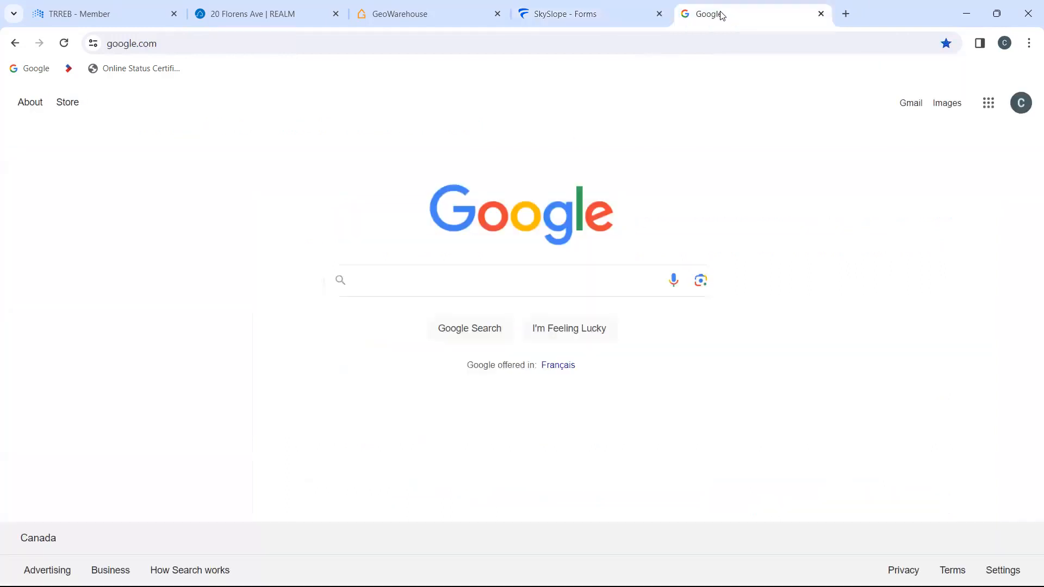
left_click(986, 114)
left_click(846, 239)
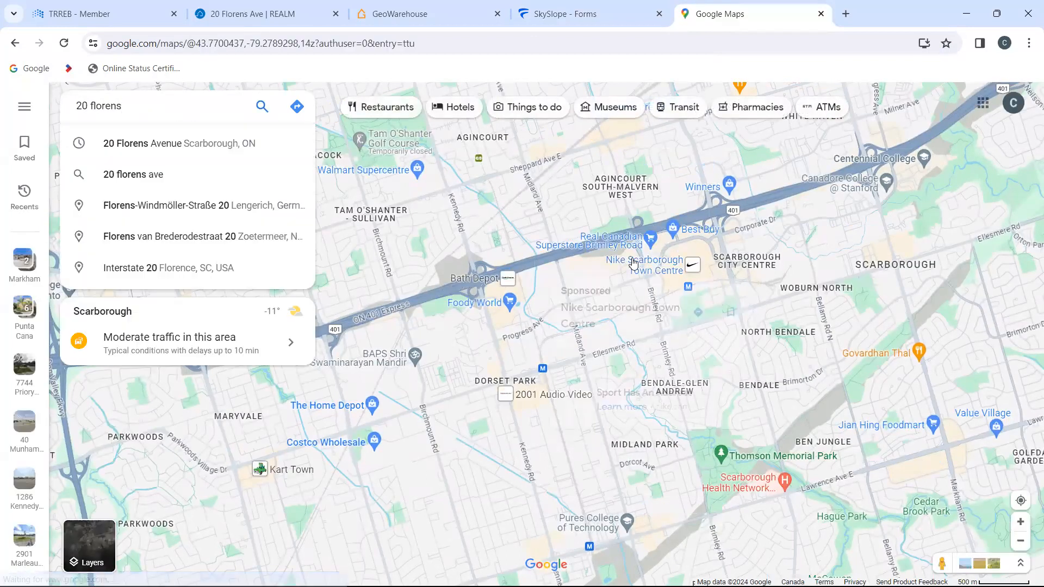
left_click(201, 143)
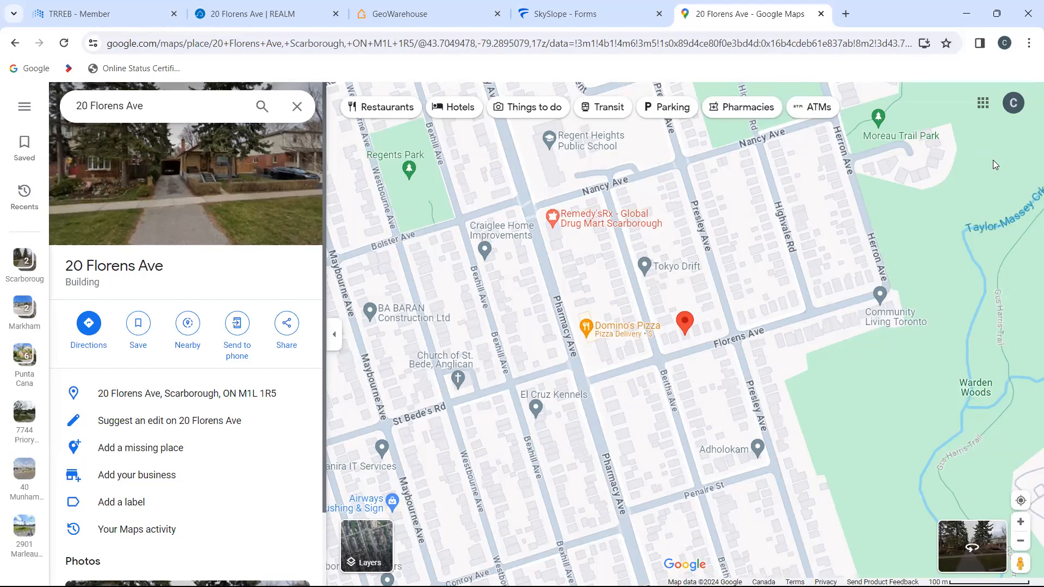
Step: Compare the agreement's "fronting on" side with REALM's Fronting On entry, GeoWarehouse and the property's position on Google Maps
left_click(563, 19)
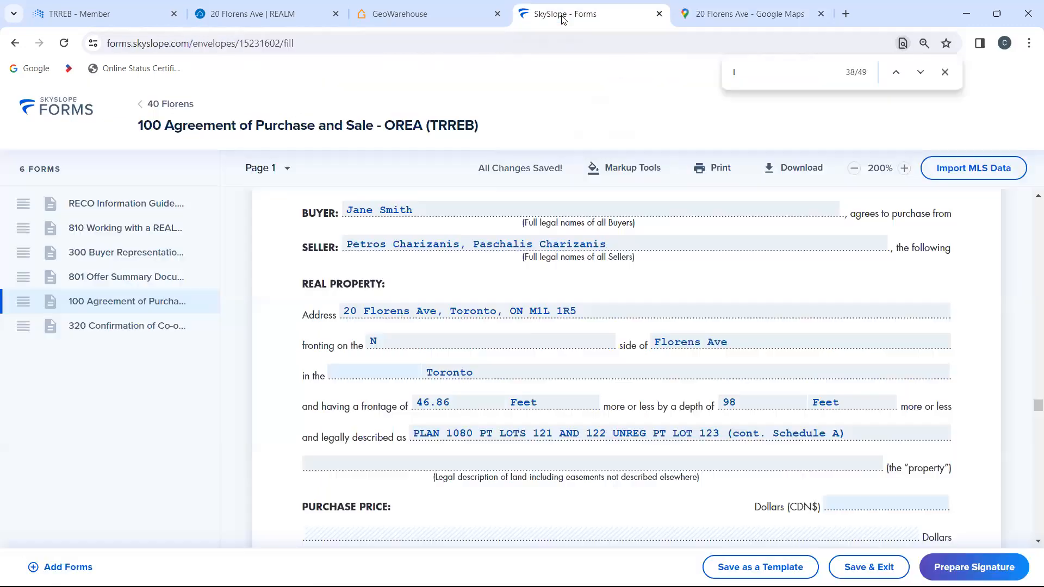
left_click(289, 10)
left_click_drag(342, 374, 316, 364)
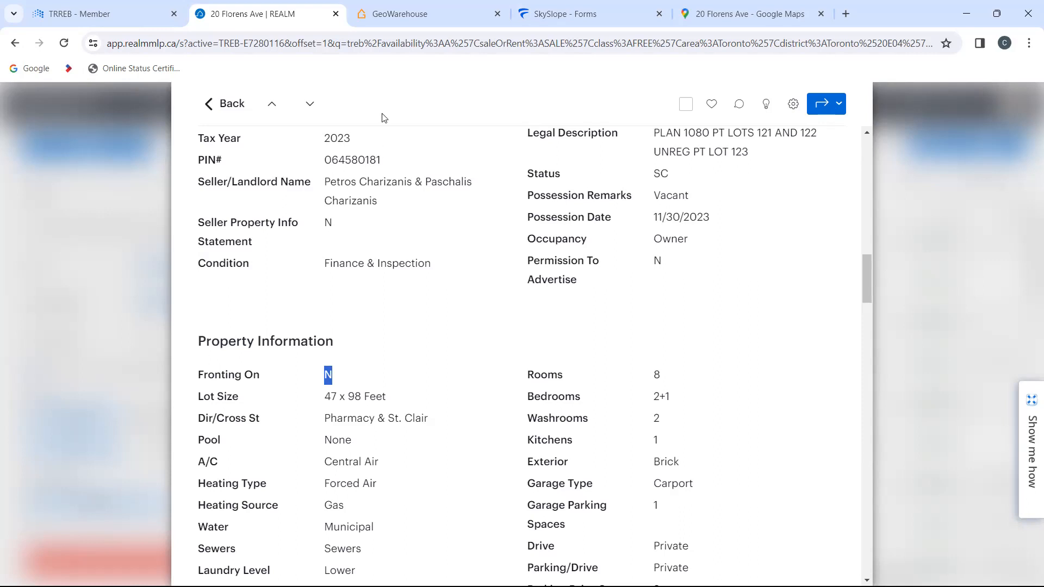
left_click(391, 23)
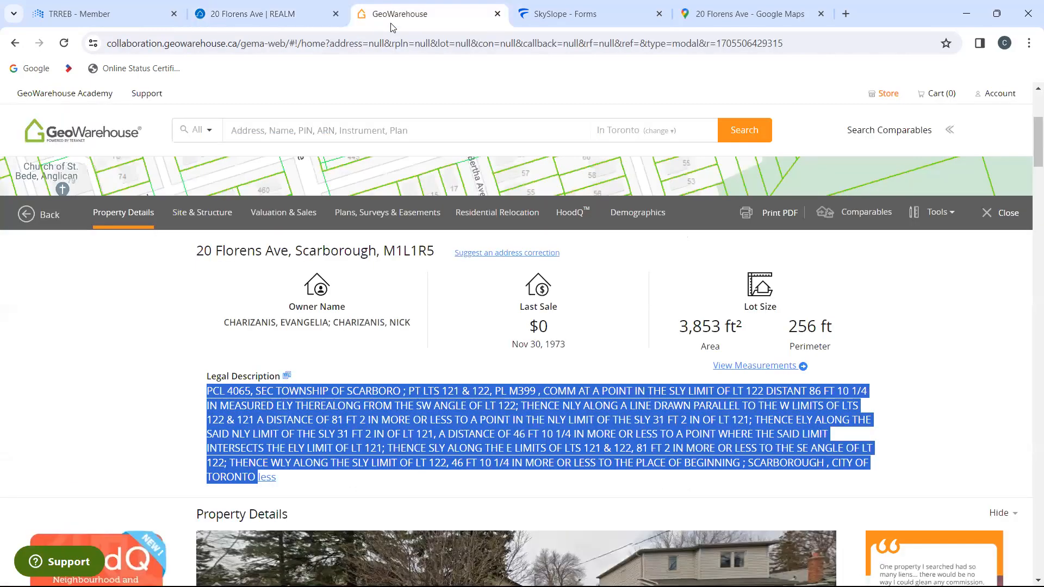
left_click(734, 14)
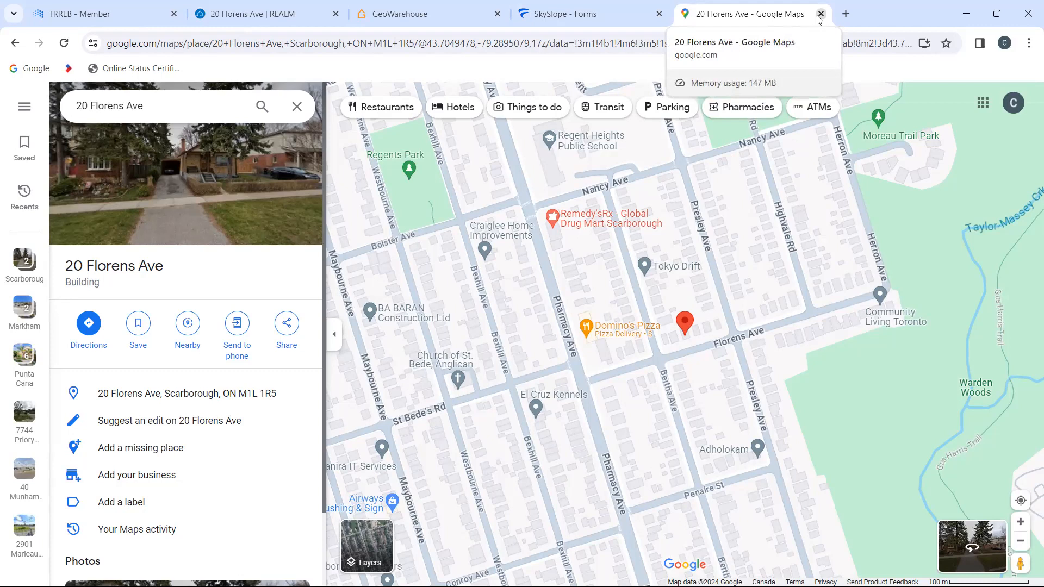
left_click(549, 12)
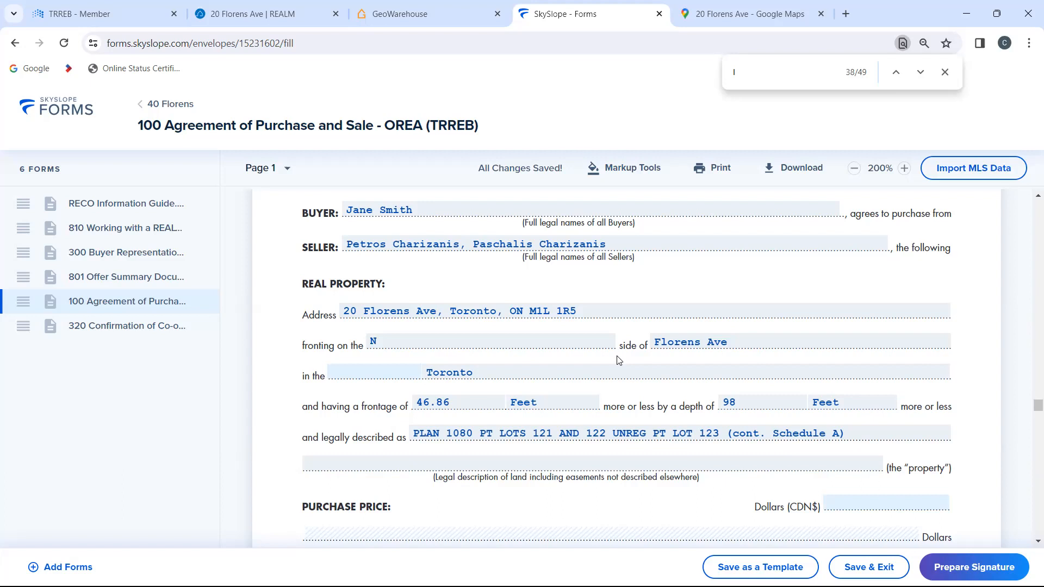
Step: Open the GeoWarehouse property report for the nearby corner lot at Florens Ave and Presley Ave from the parcel map
left_click(444, 14)
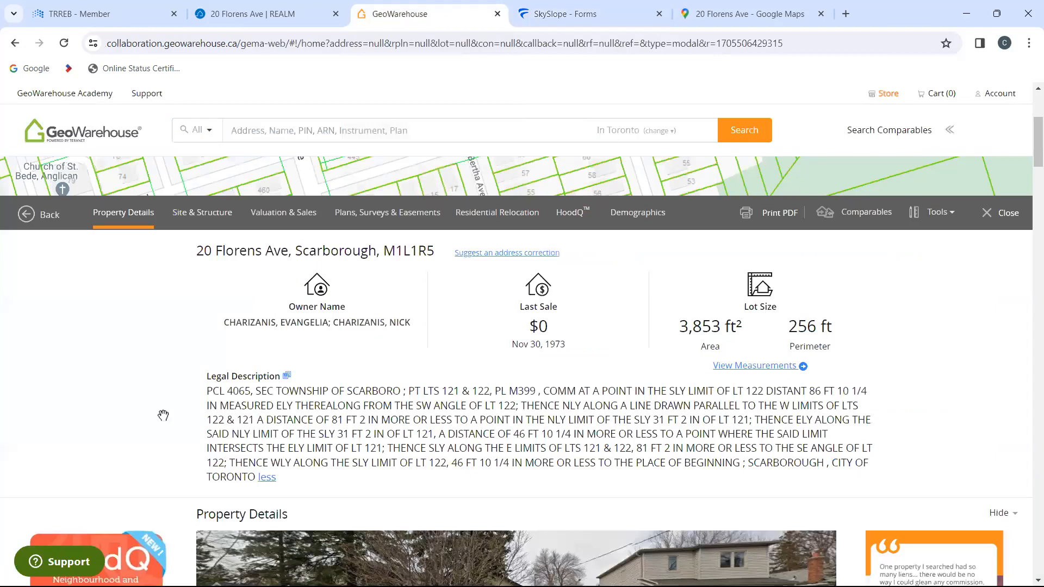
scroll(163, 415, "up", 4)
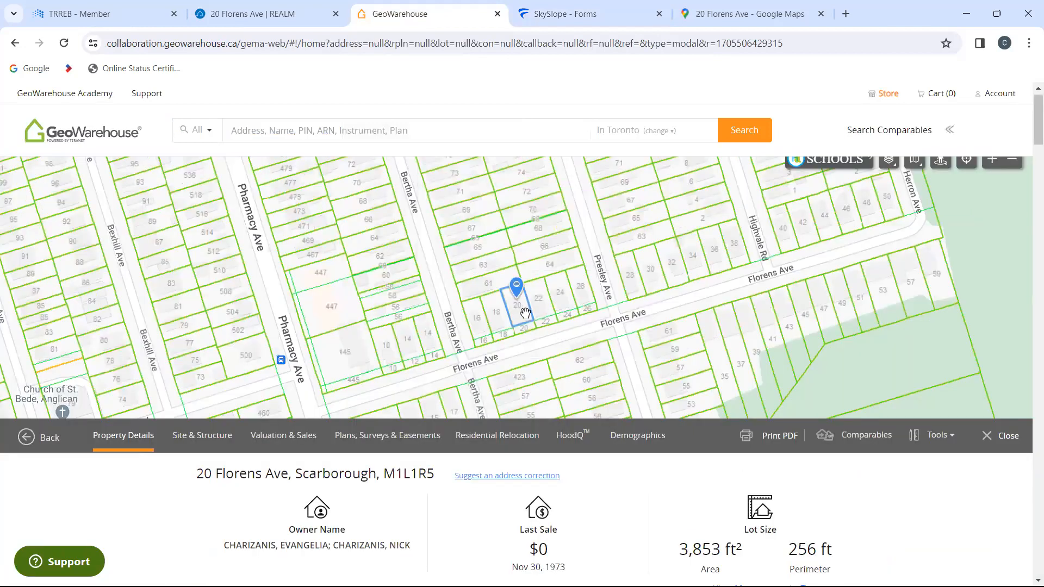
left_click(581, 289)
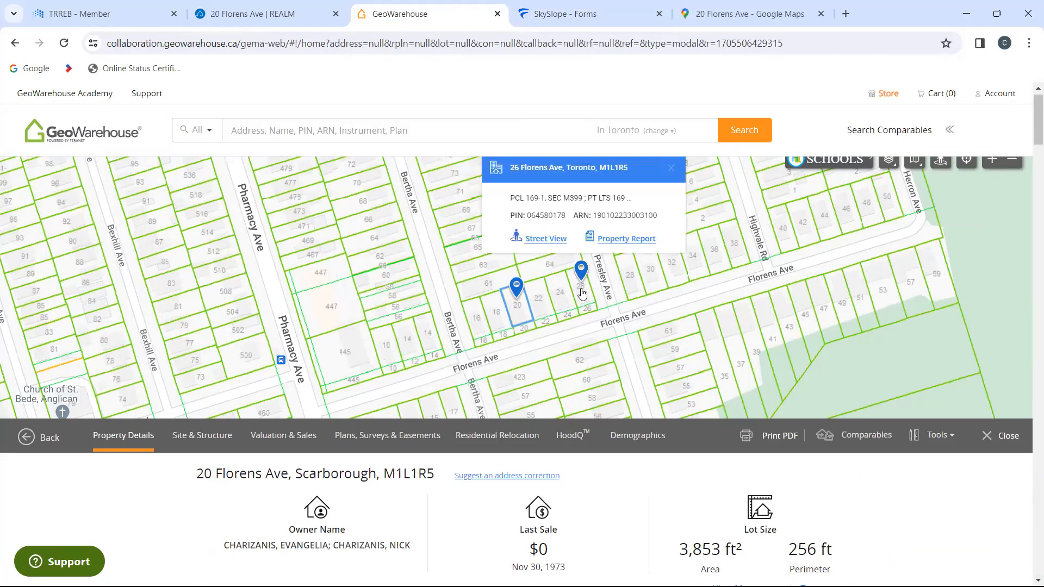
left_click(626, 239)
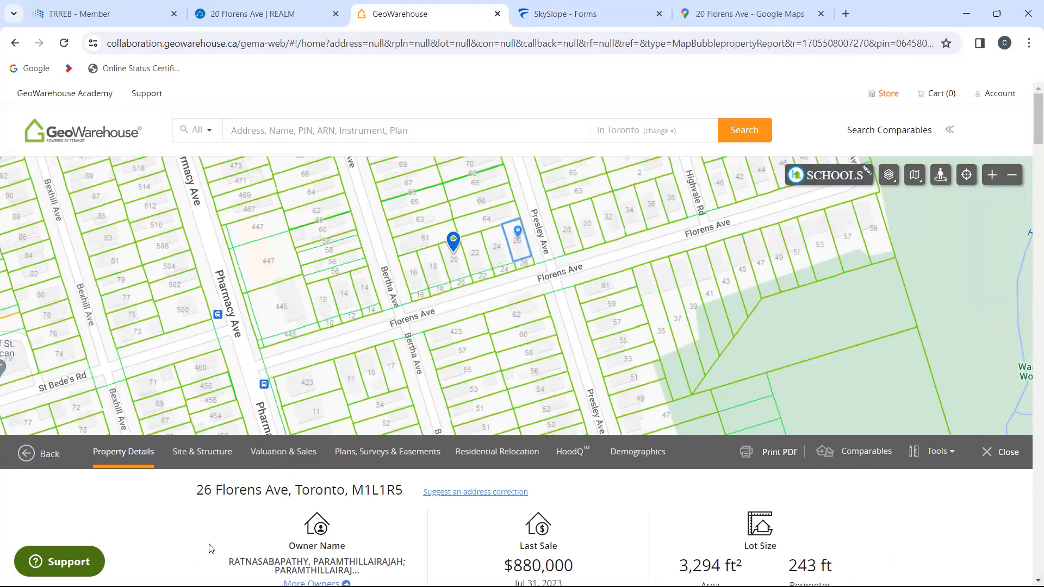
Step: Examine the corner lot's property report, including its lot measurements, frontage, depth and position on the parcel map
scroll(211, 548, "down", 10)
scroll(211, 543, "down", 3)
scroll(167, 528, "down", 7)
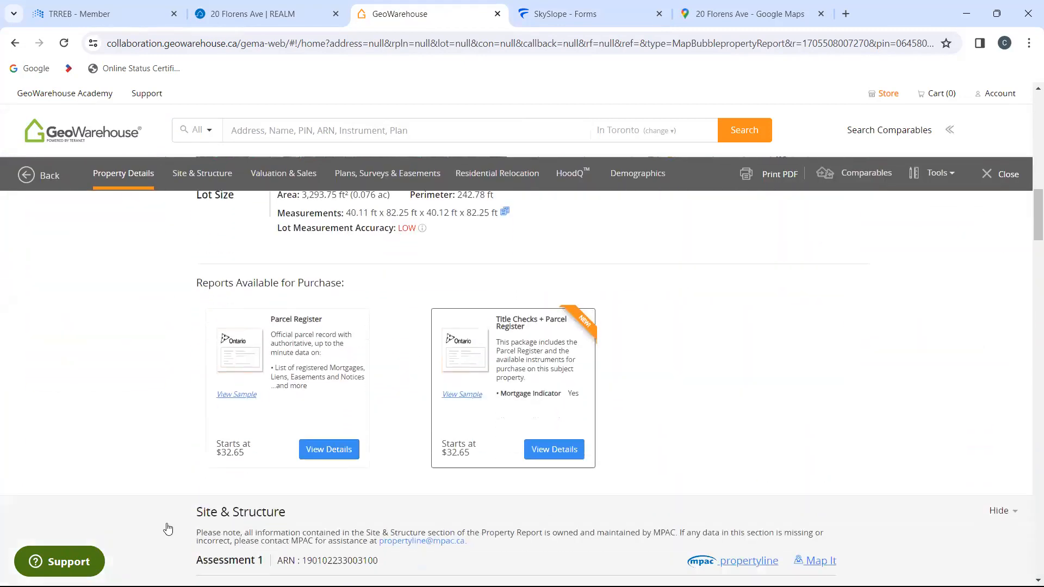
scroll(168, 529, "down", 3)
scroll(168, 528, "up", 20)
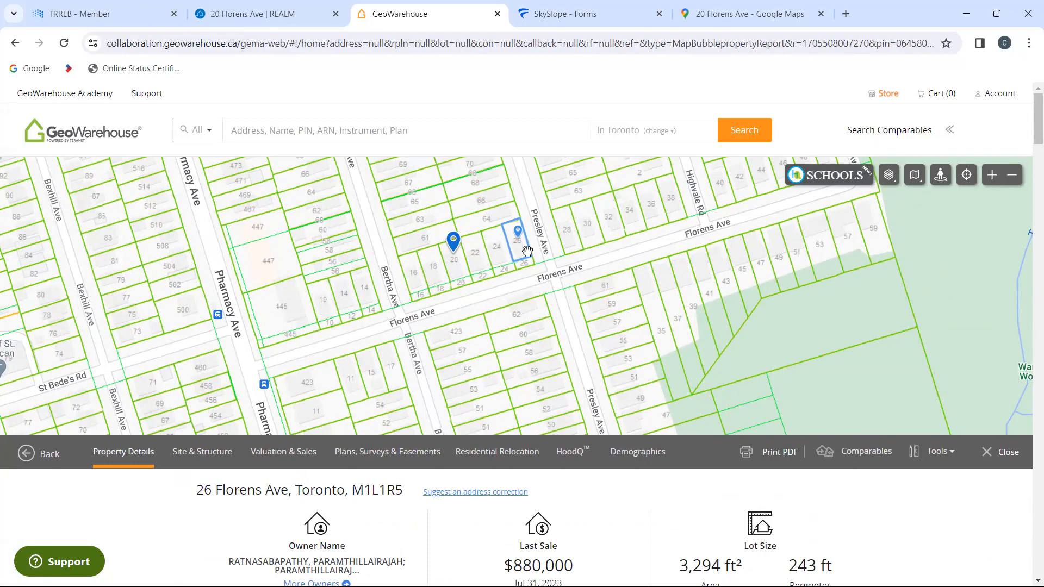
scroll(247, 534, "down", 5)
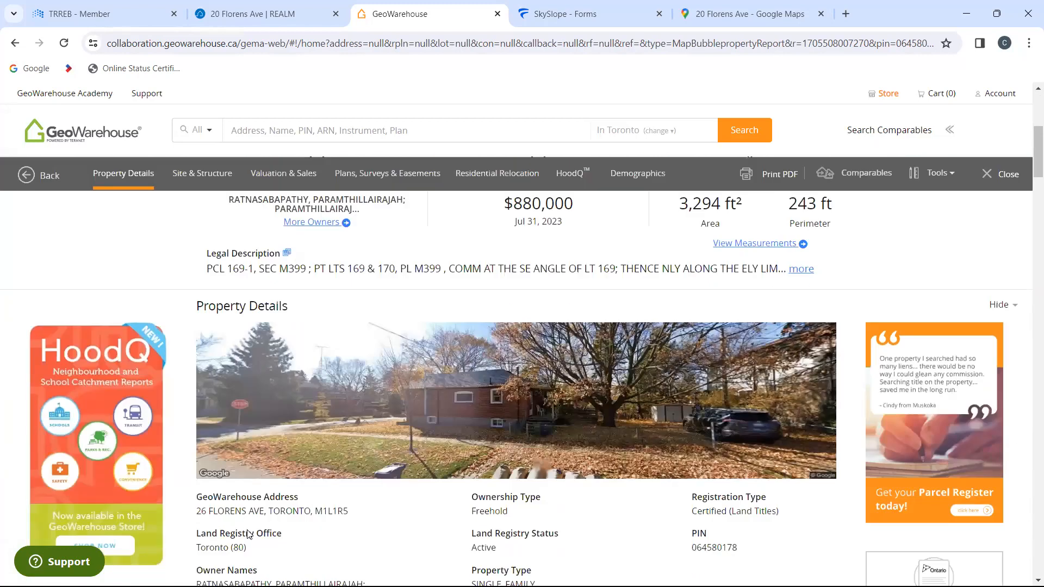
scroll(247, 534, "down", 14)
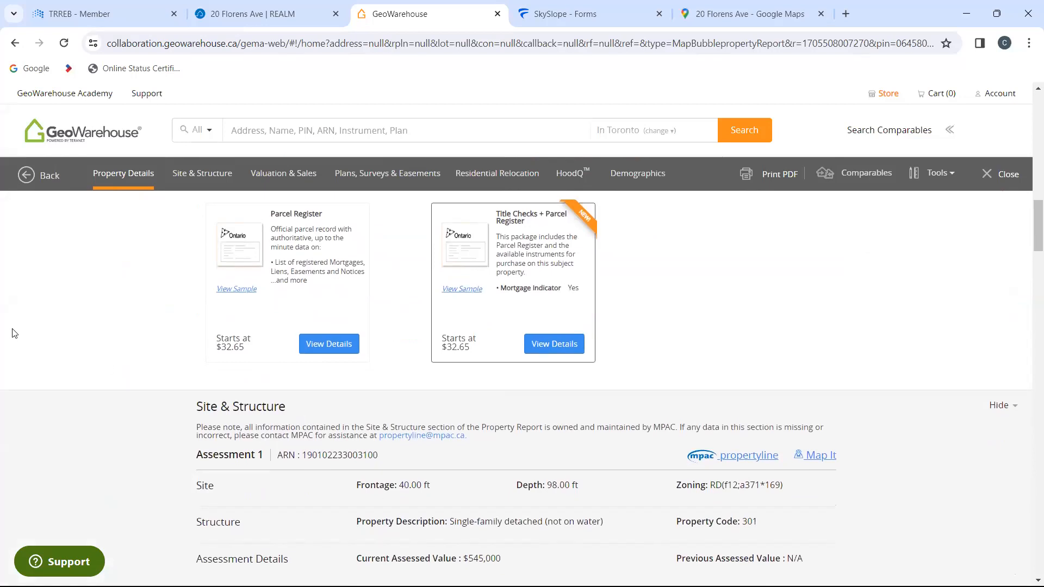
scroll(76, 356, "up", 14)
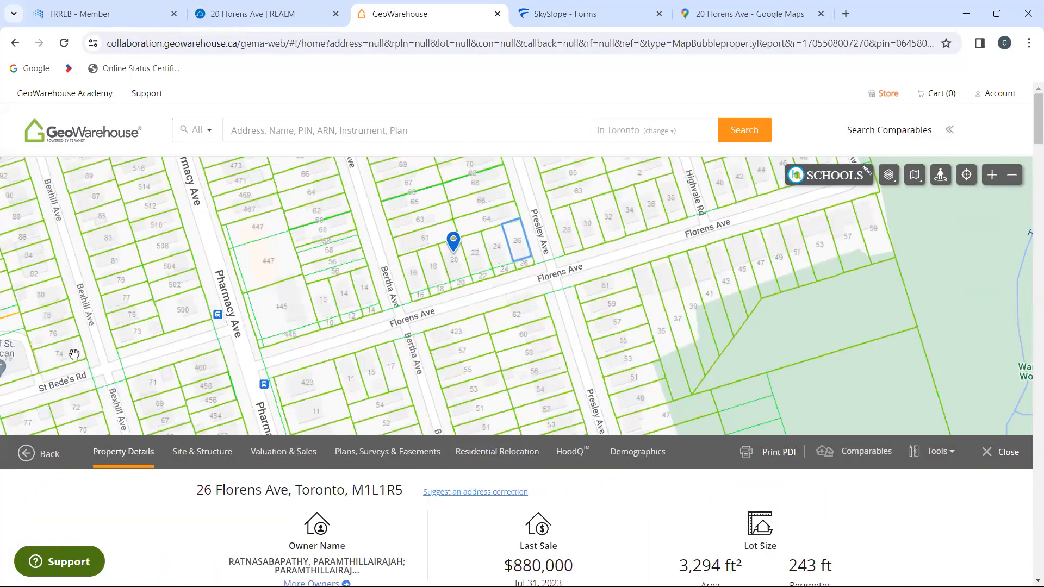
Step: Check the agreement's fronting side and street name in SkySlope Forms against the property's location on Google Maps
left_click(606, 5)
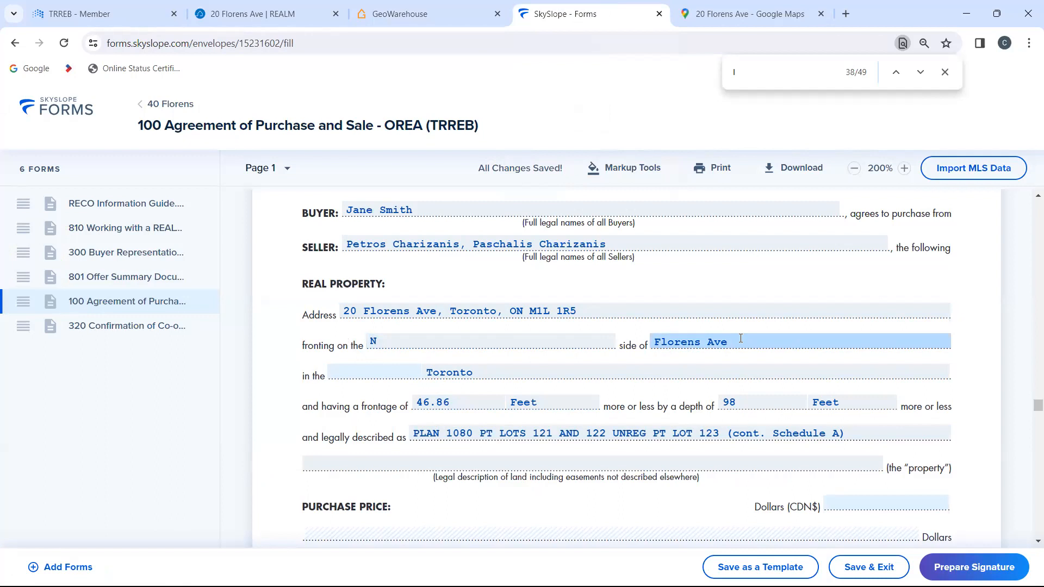
left_click(694, 18)
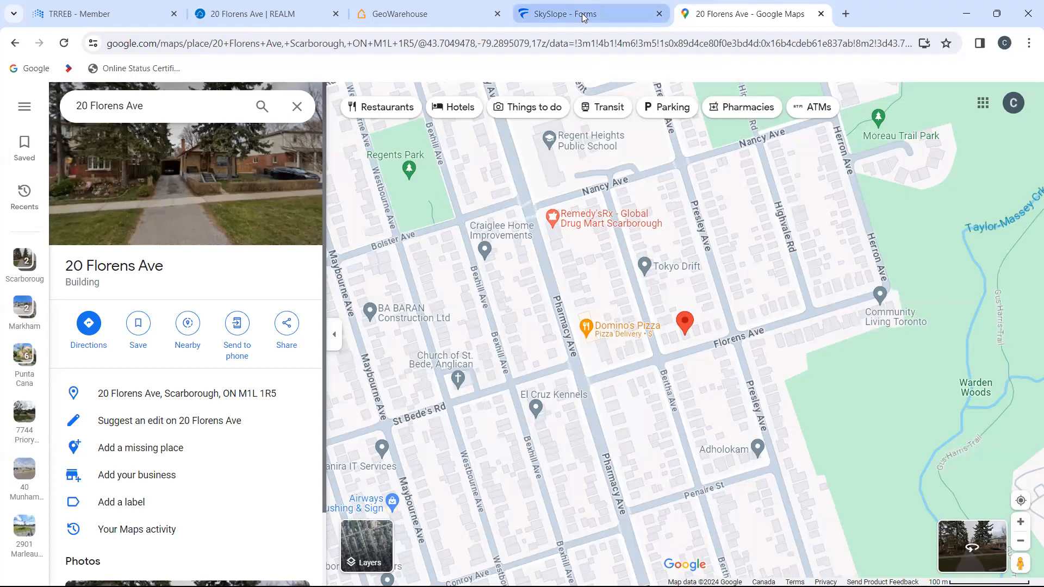
mouse_move(583, 17)
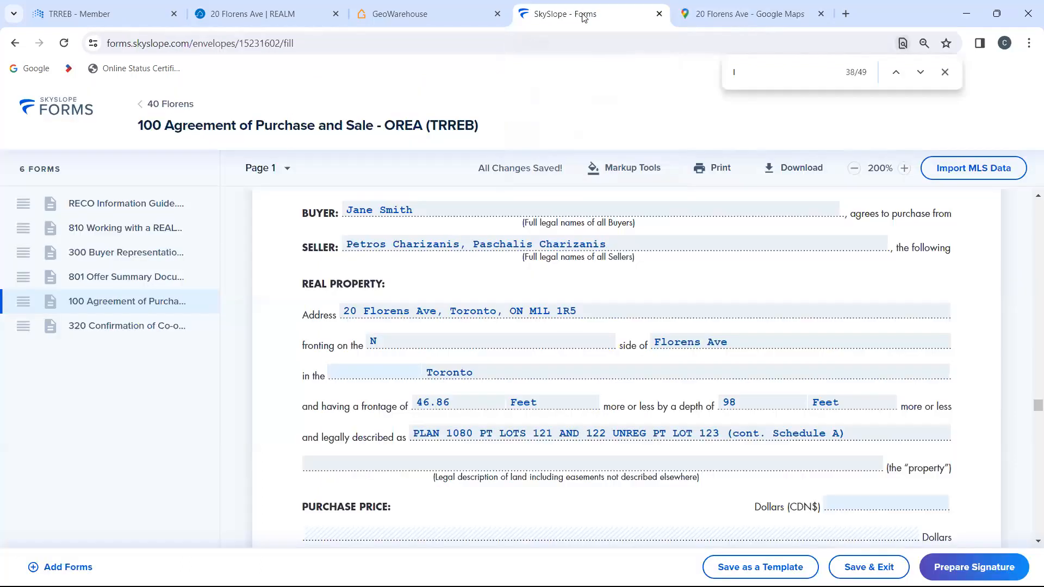
left_click(583, 17)
Step: Prepare the forms for signature, set the buyer agent's required action to "Needs to sign", and create the envelope in DigiSign
left_click(966, 568)
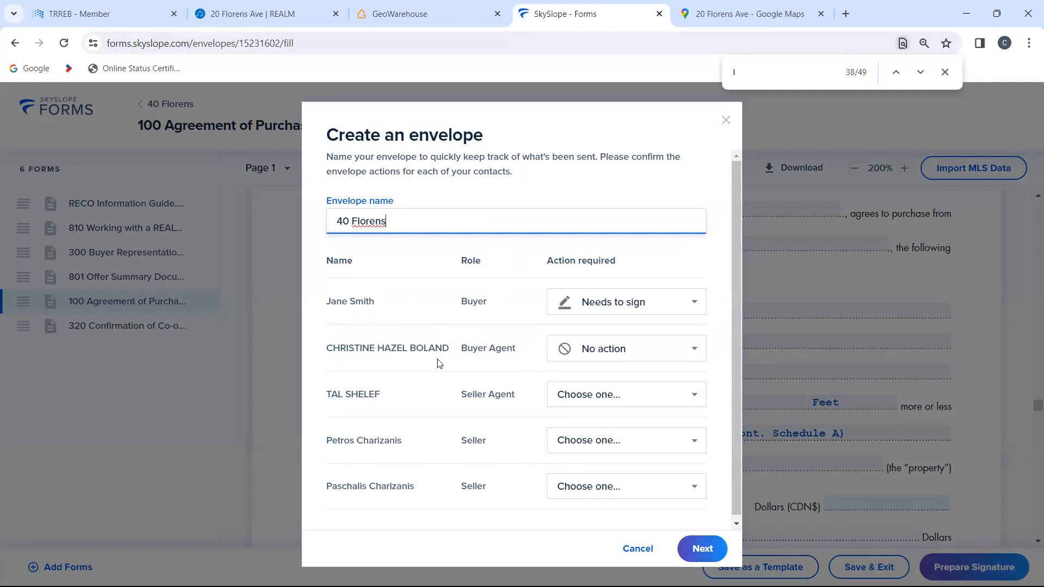
left_click(620, 350)
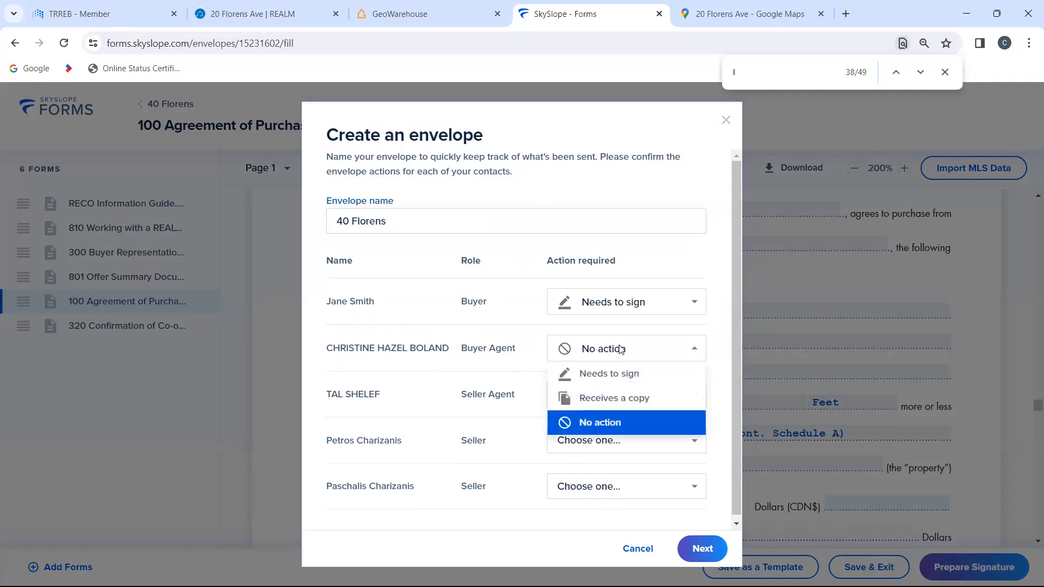
left_click(620, 375)
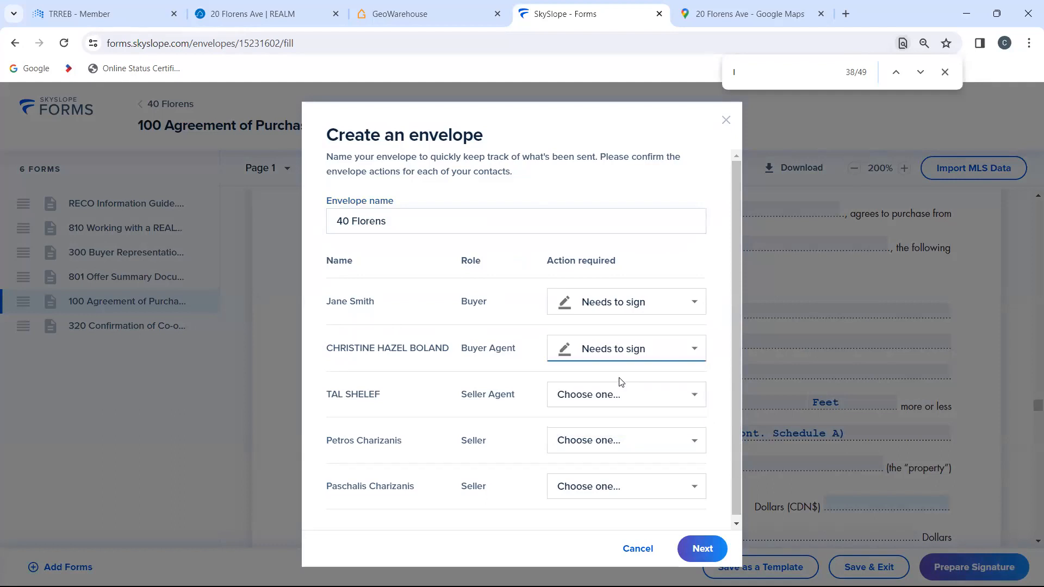
left_click(702, 549)
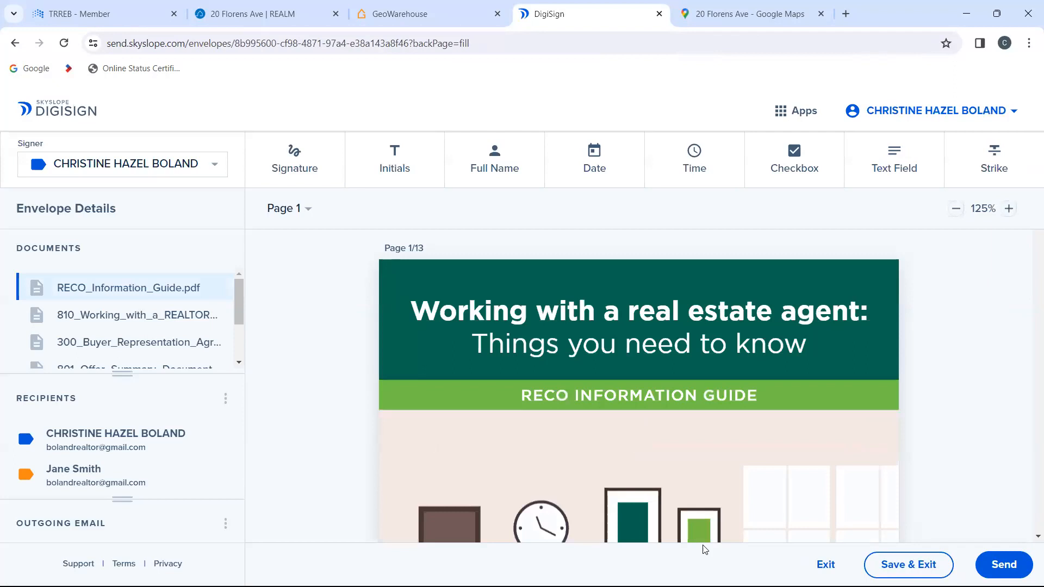
Step: Look through the RECO Information Guide's pages on working with an agent, representation agreements and multiple representation
scroll(669, 432, "down", 5)
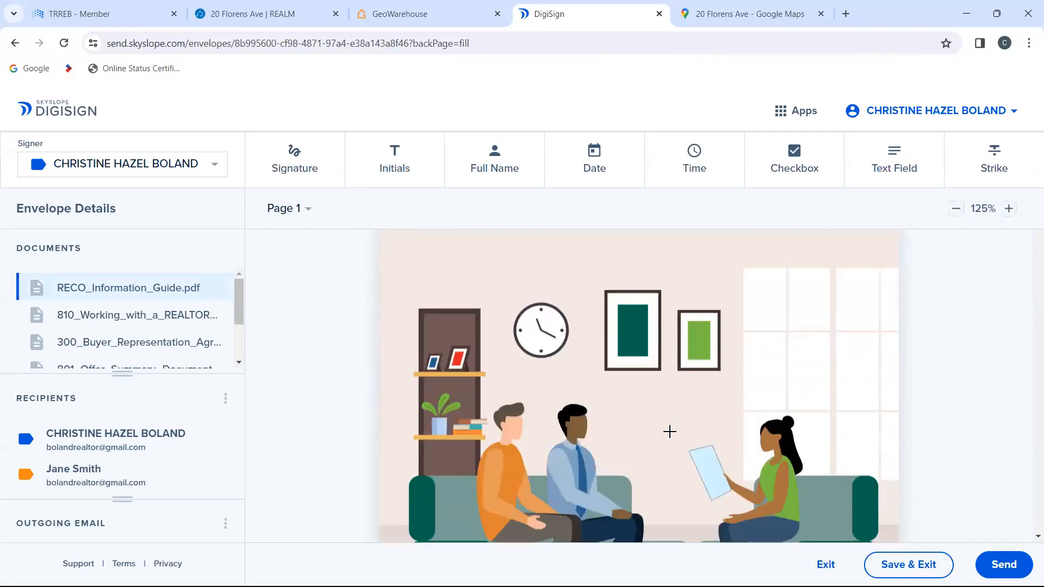
scroll(669, 432, "down", 20)
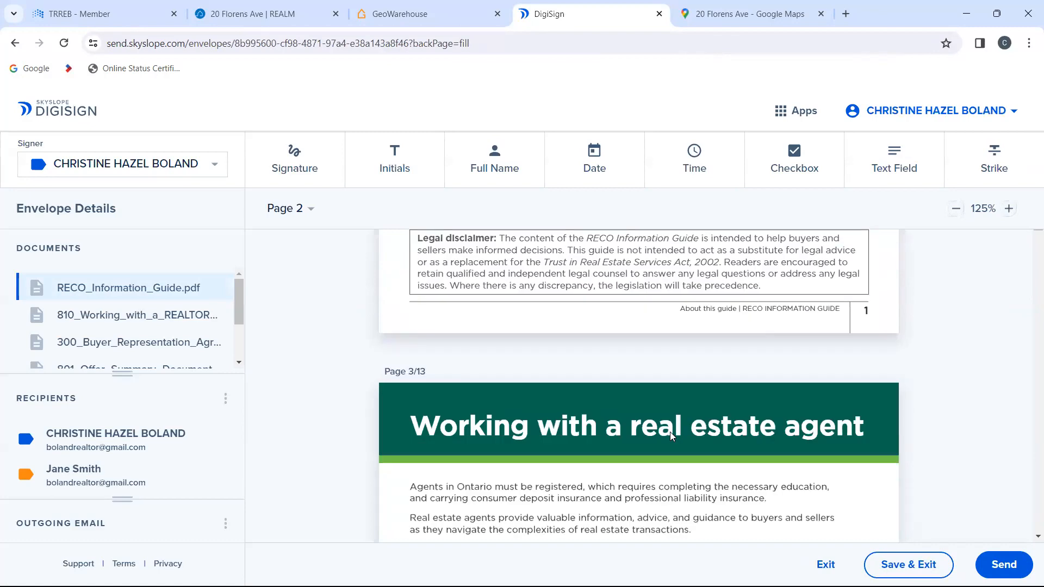
scroll(670, 432, "down", 20)
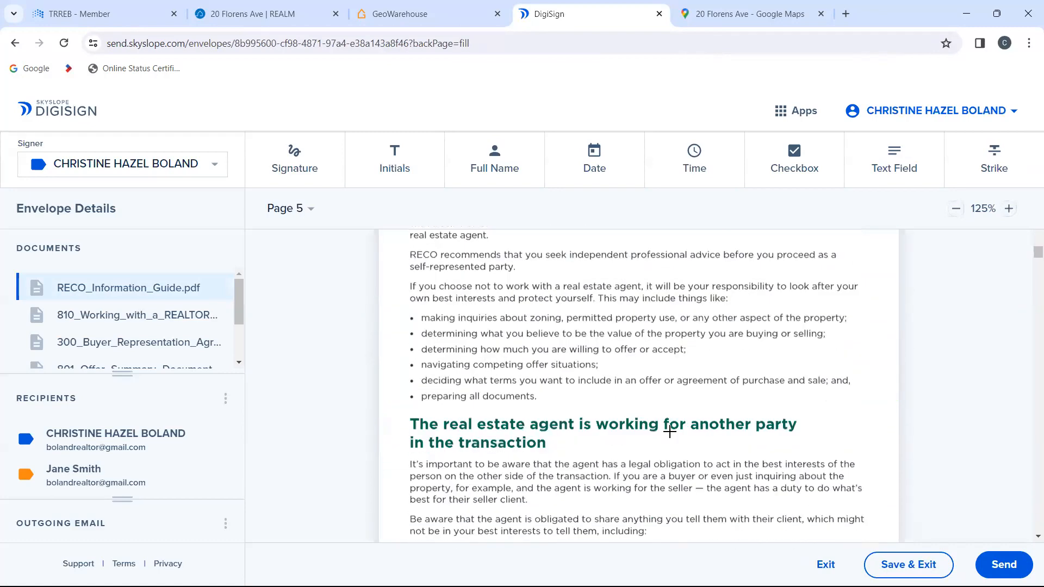
scroll(671, 434, "down", 20)
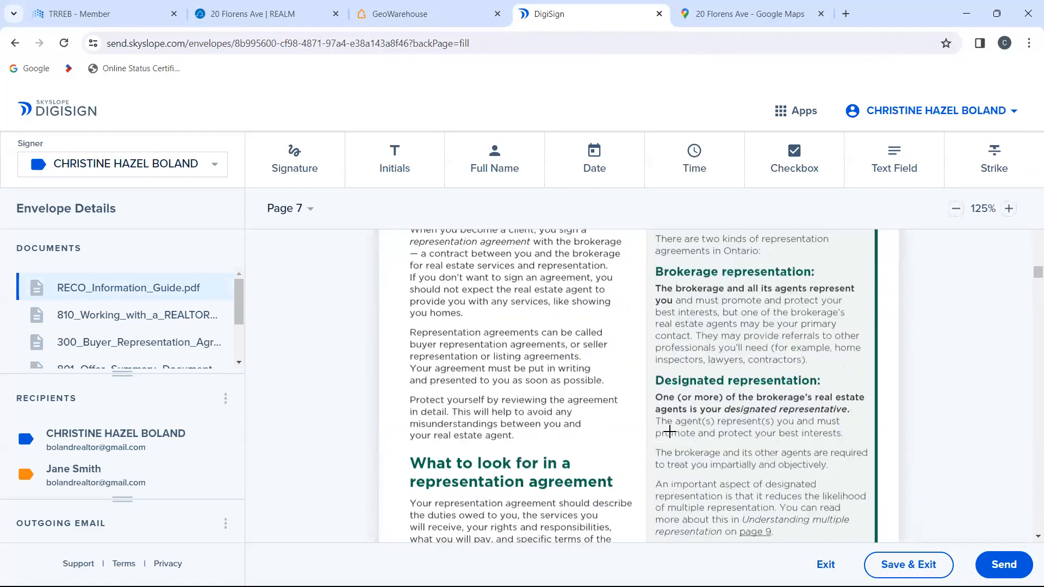
scroll(669, 432, "down", 20)
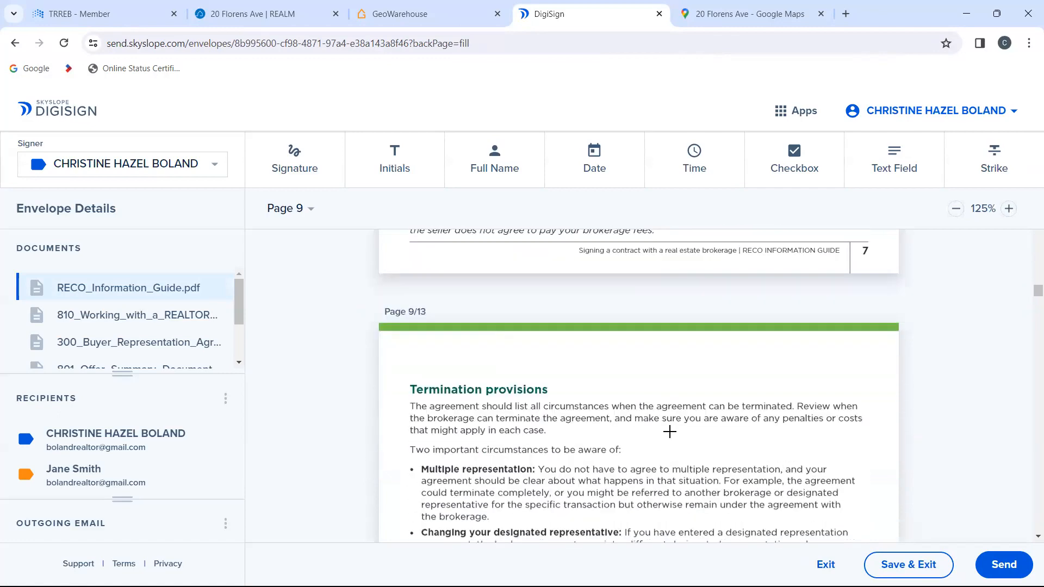
scroll(669, 432, "down", 20)
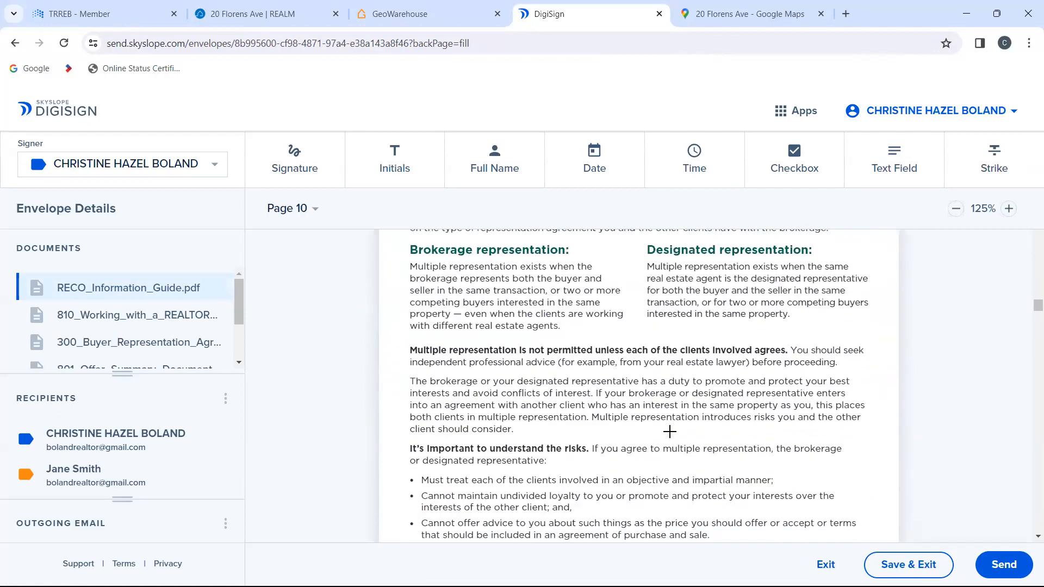
scroll(670, 432, "down", 4)
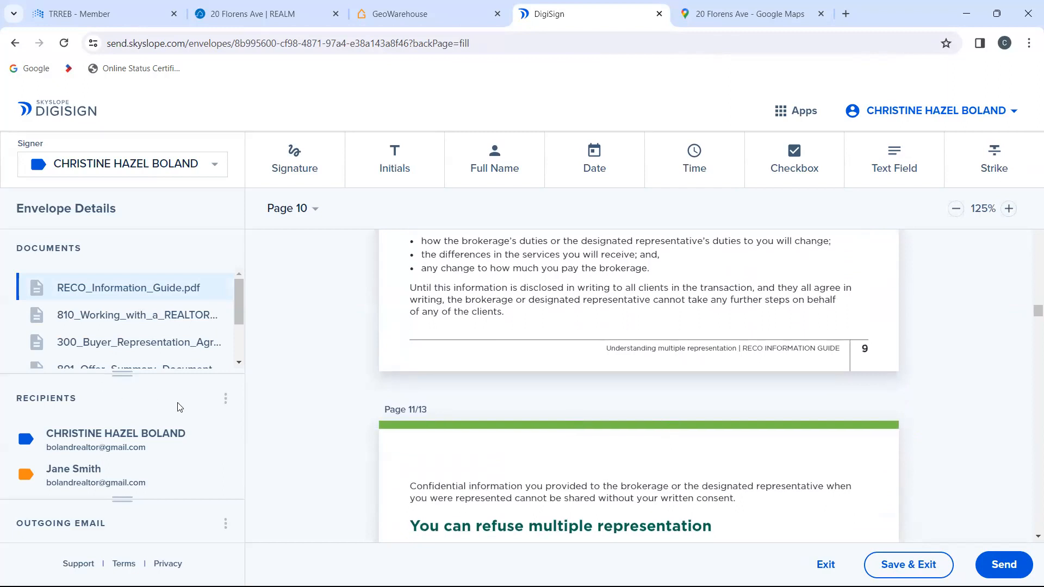
left_click(227, 407)
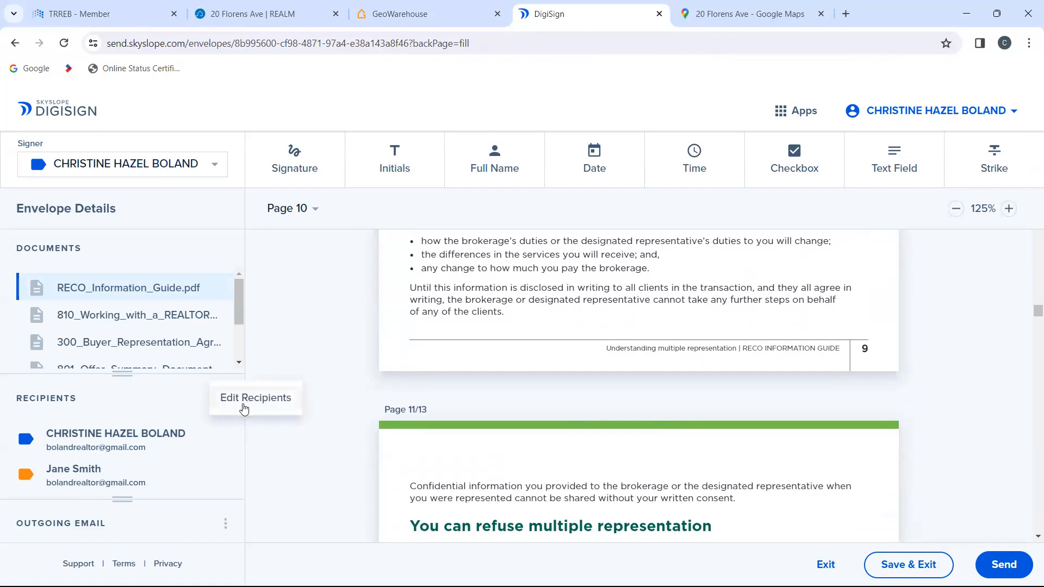
left_click(244, 403)
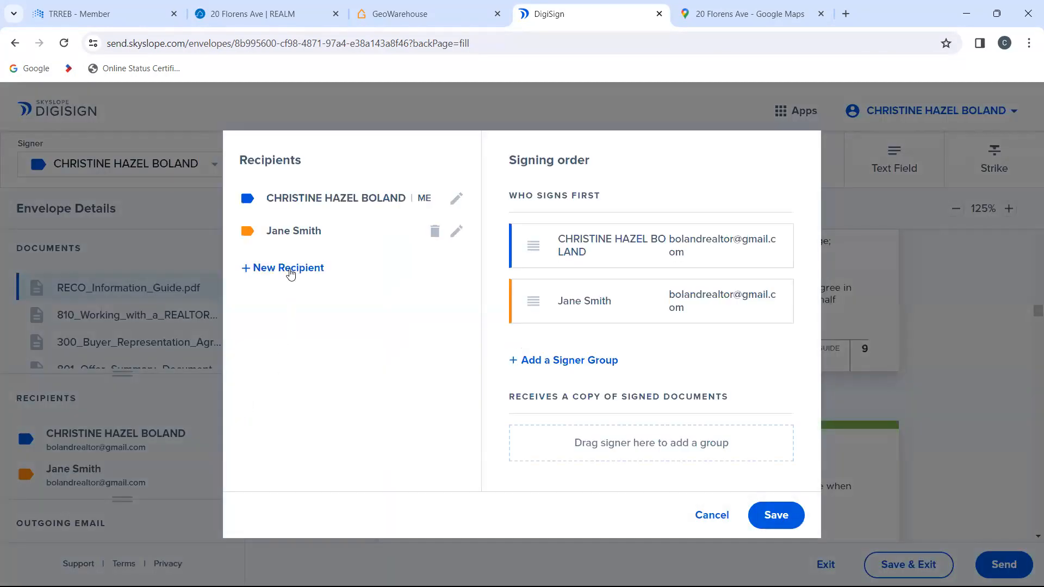
left_click(291, 272)
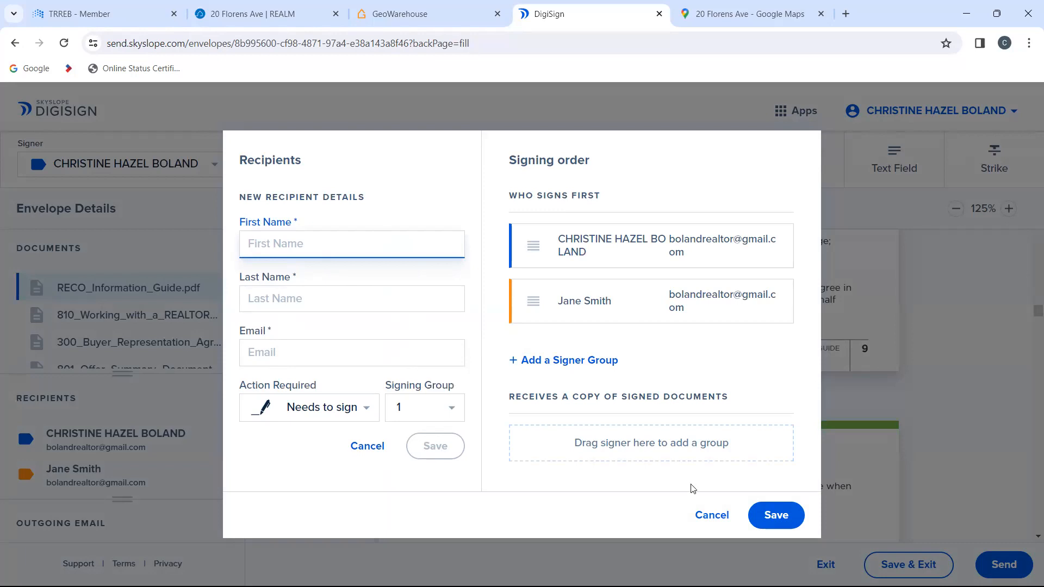
left_click(710, 516)
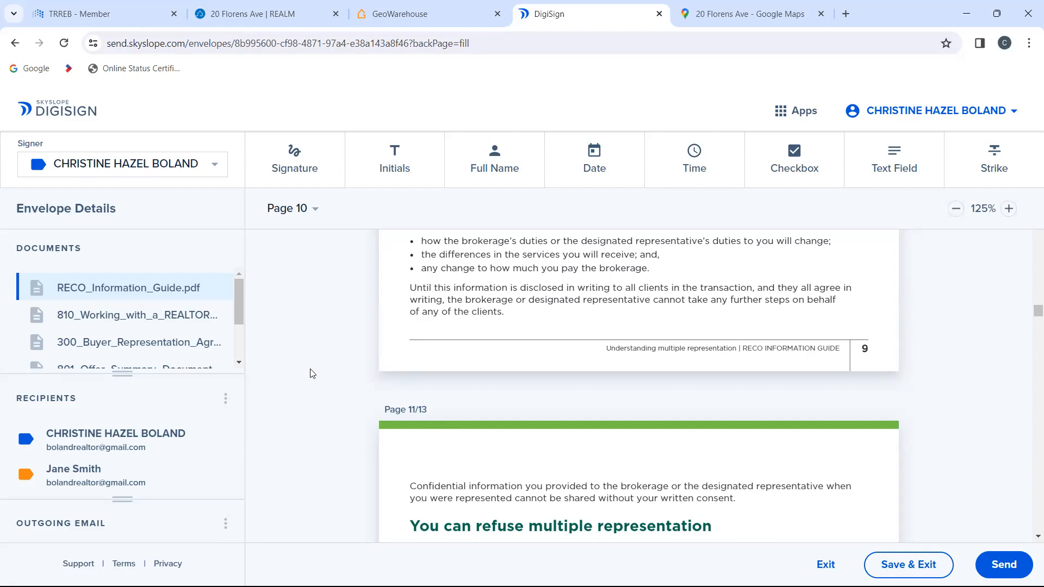
Step: Examine the RECO guide's Acknowledgement page and Form 810 for their agent and buyer name, initials, date and signature areas
scroll(312, 374, "down", 10)
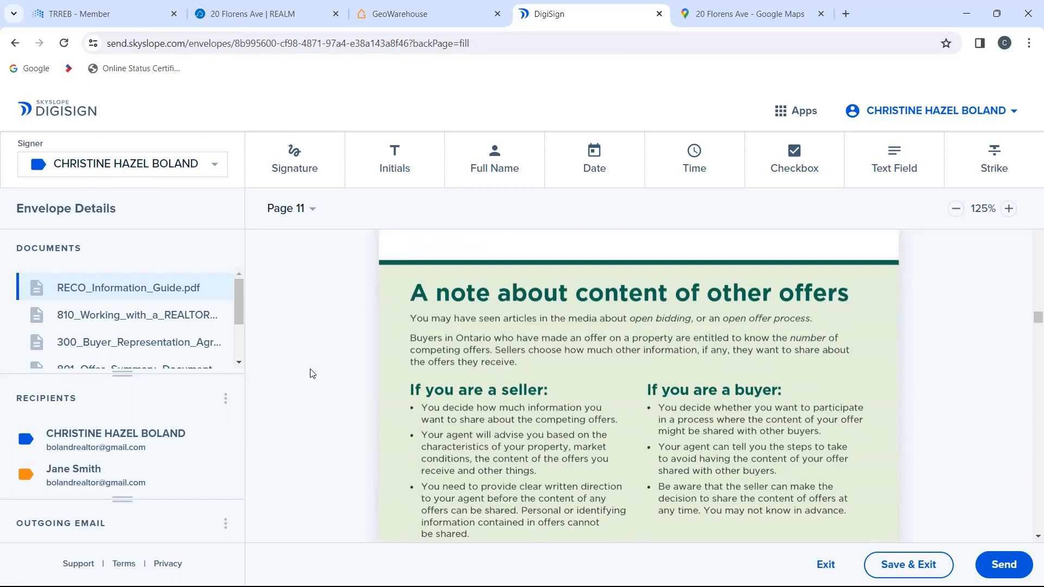
scroll(321, 393, "down", 8)
scroll(322, 395, "down", 10)
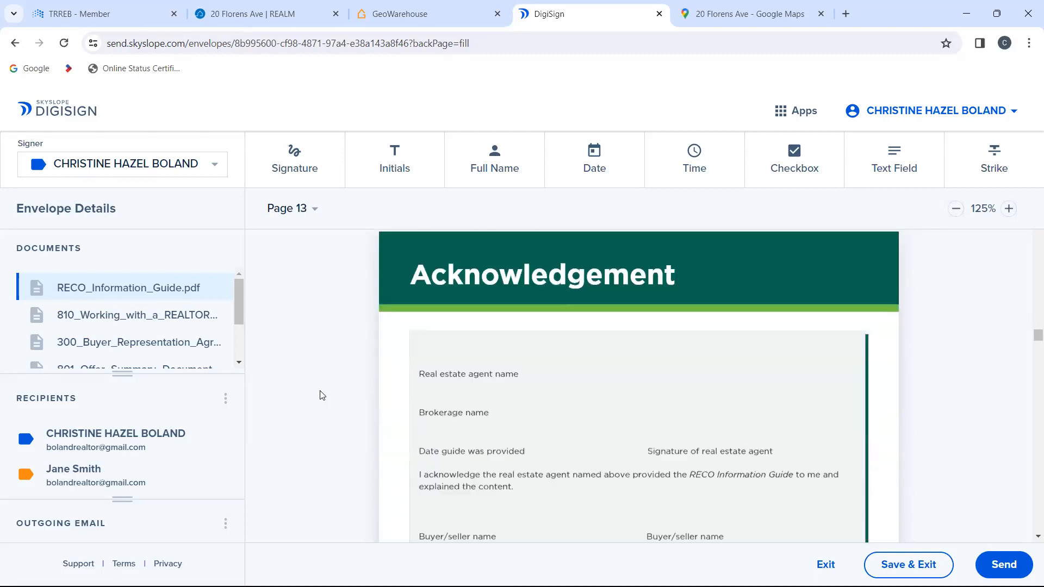
scroll(322, 396, "down", 2)
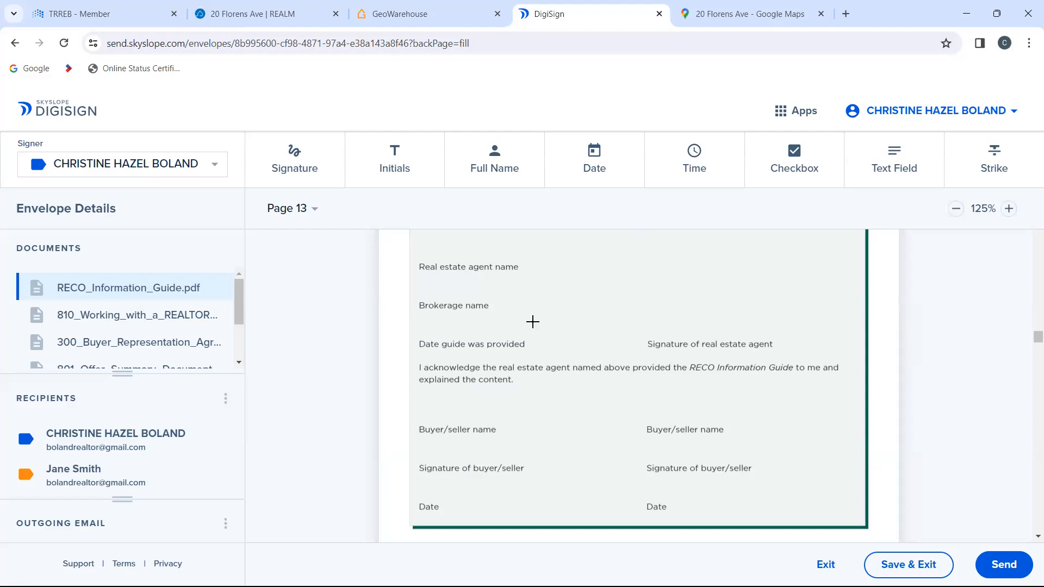
scroll(530, 326, "down", 8)
scroll(529, 331, "down", 2)
scroll(529, 330, "up", 2)
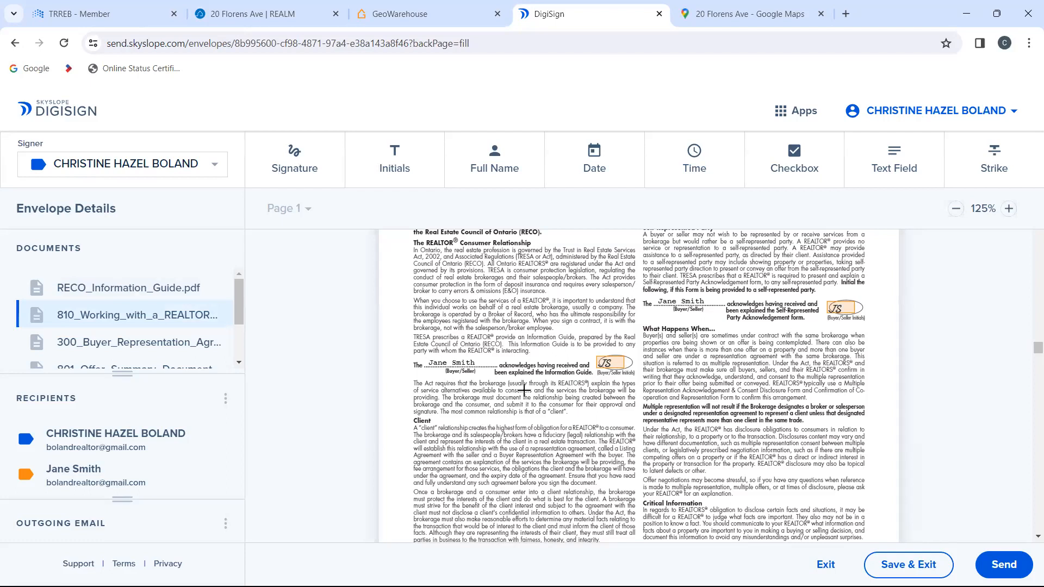
scroll(538, 386, "up", 3)
scroll(538, 386, "down", 2)
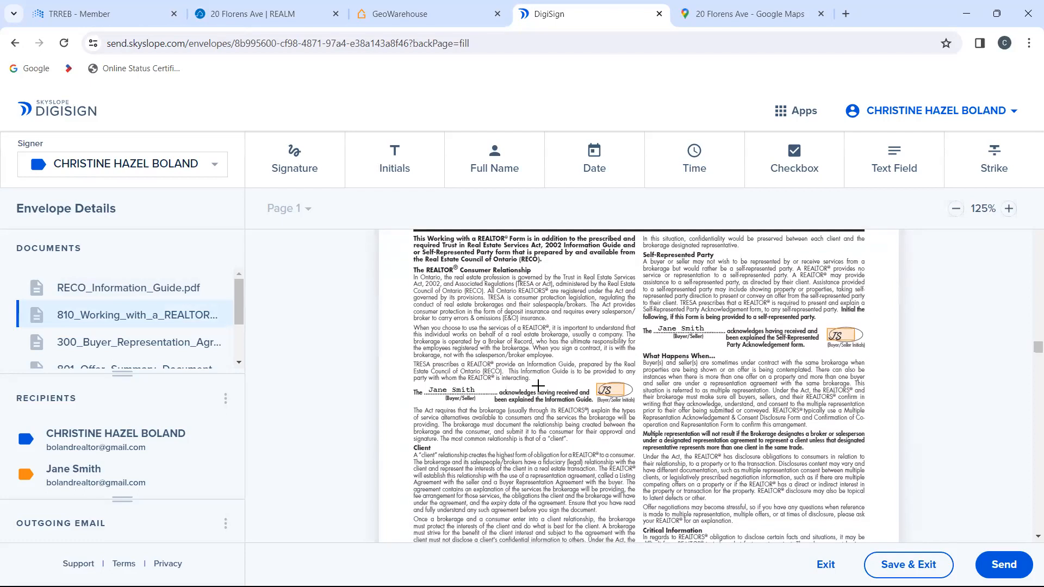
scroll(538, 385, "up", 5)
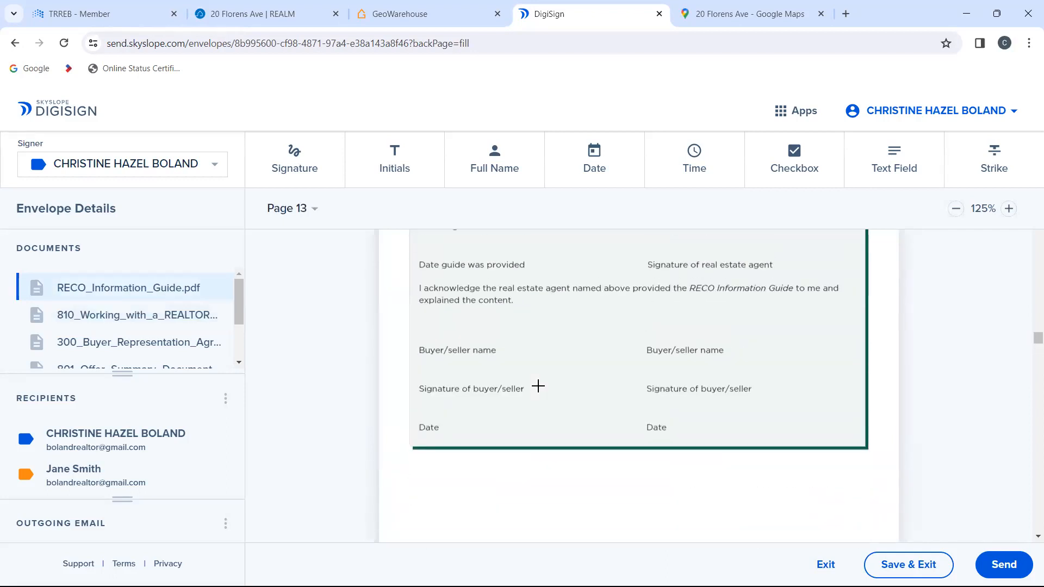
scroll(538, 385, "up", 2)
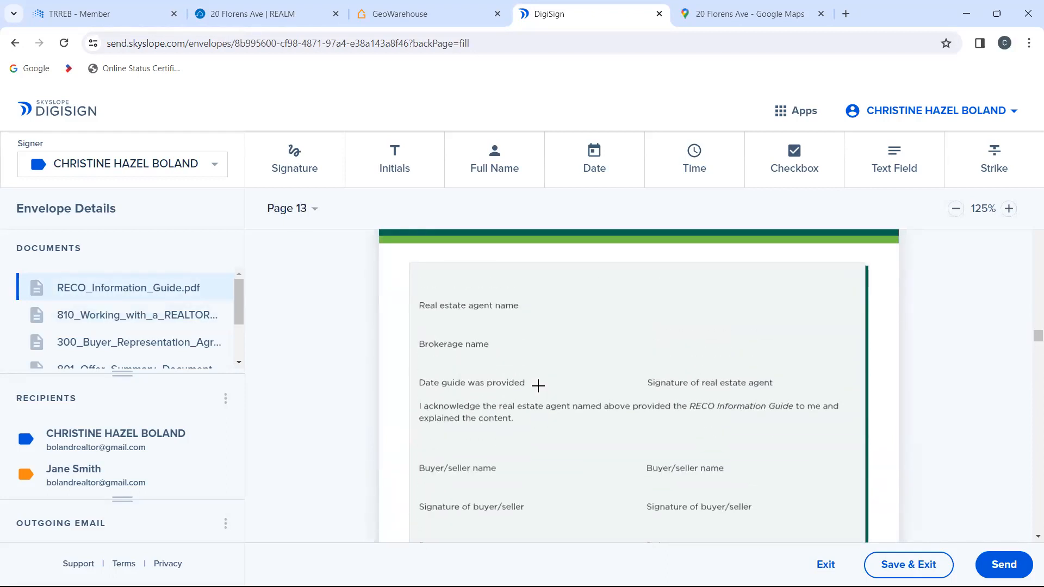
scroll(538, 386, "down", 8)
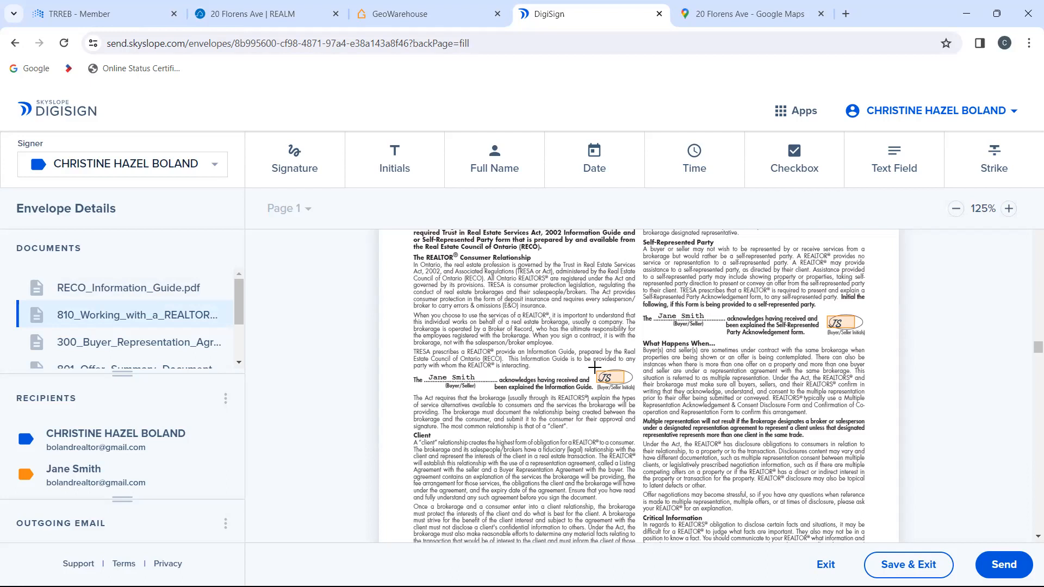
scroll(595, 368, "up", 10)
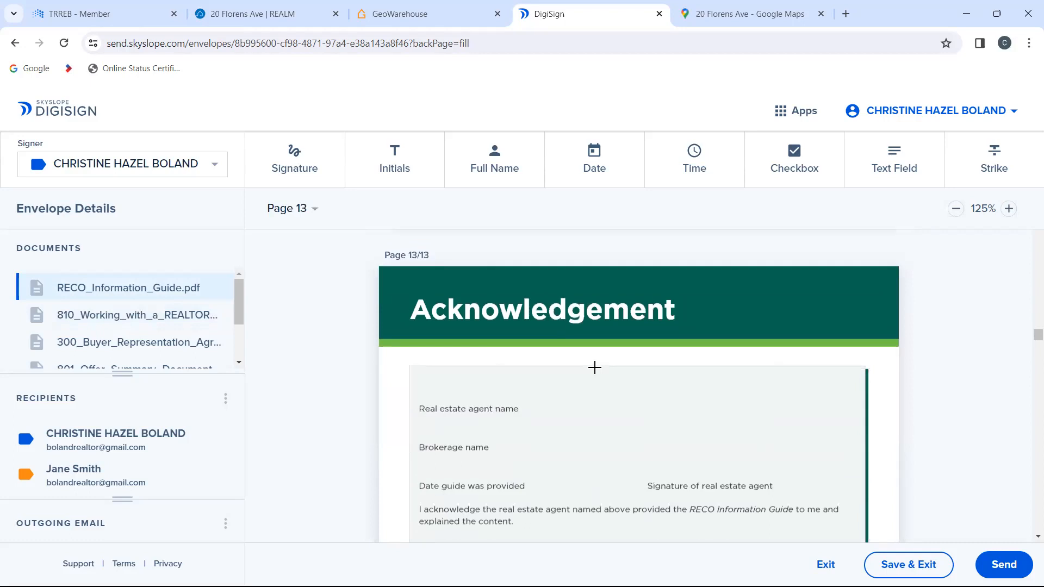
scroll(595, 367, "down", 1)
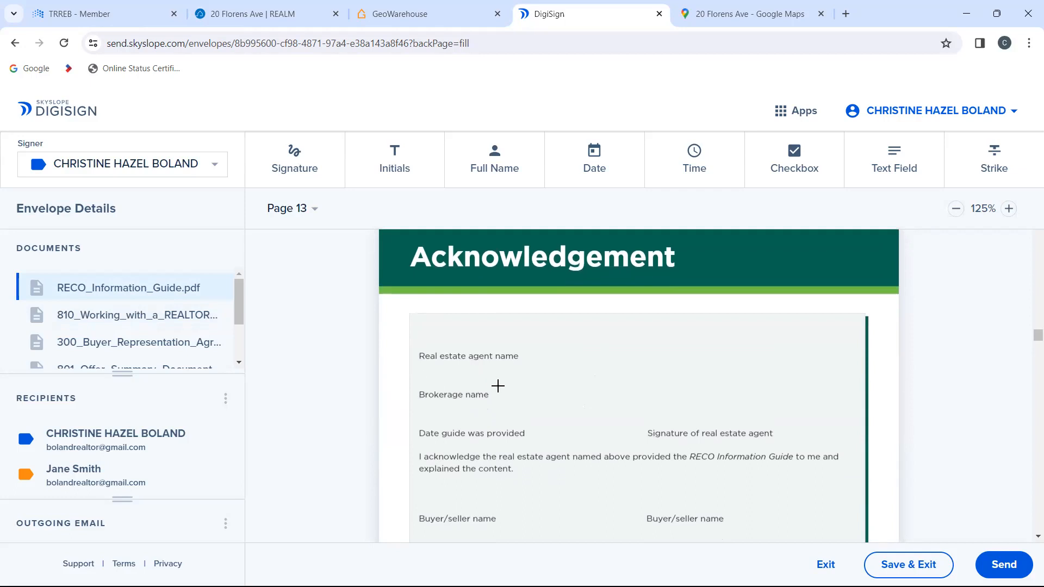
Step: Add a text field beneath the "Real estate agent name" label on the Acknowledgement page, enter the agent's full name and enlarge the field
left_click(902, 159)
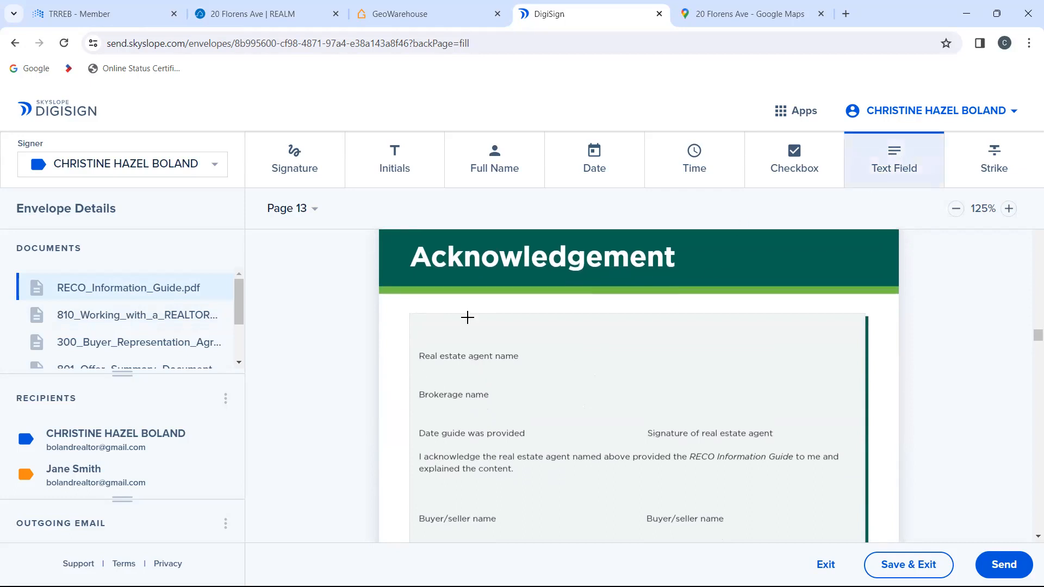
left_click(426, 376)
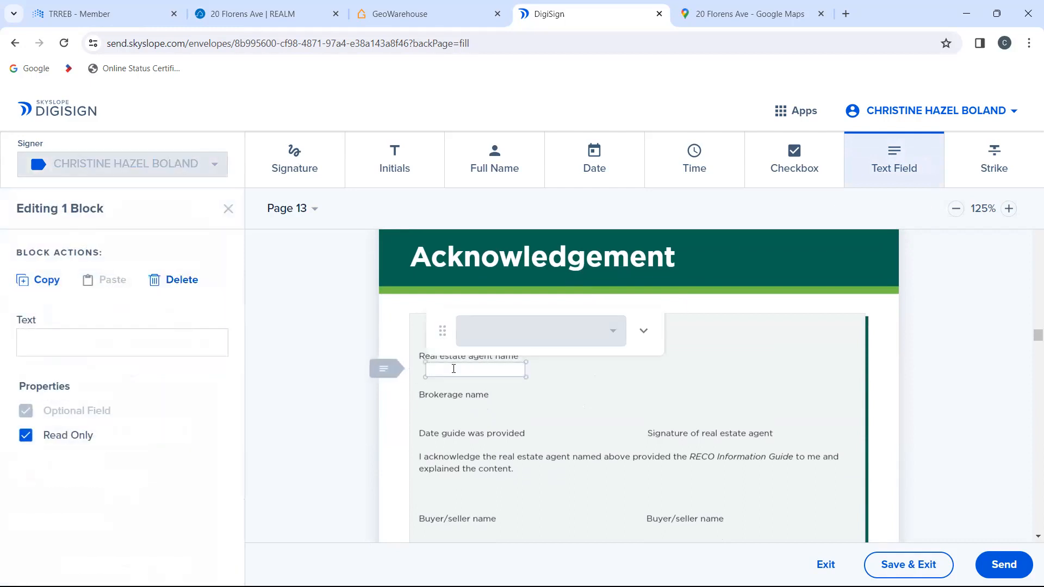
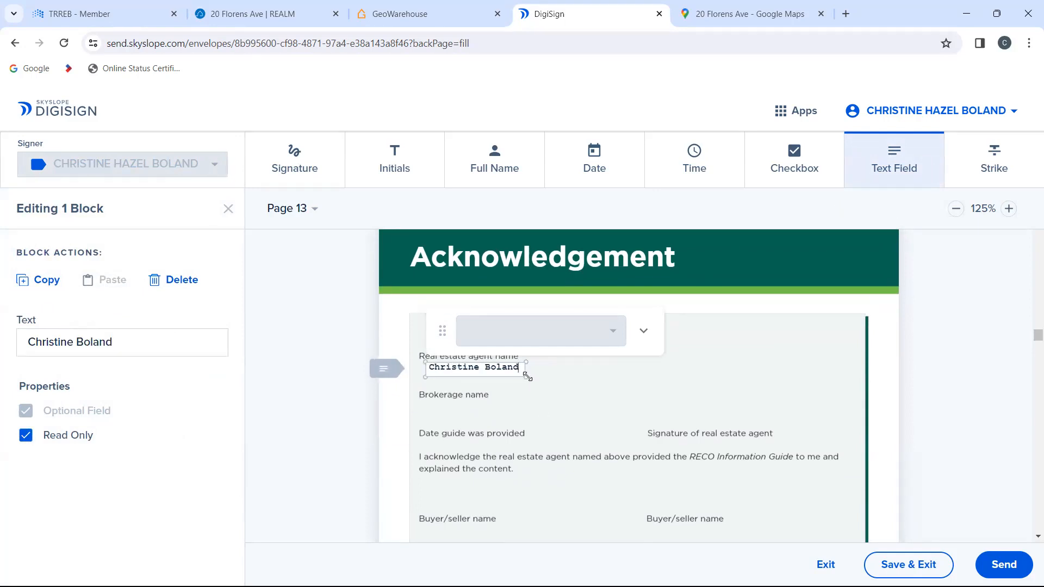
left_click_drag(528, 377, 545, 378)
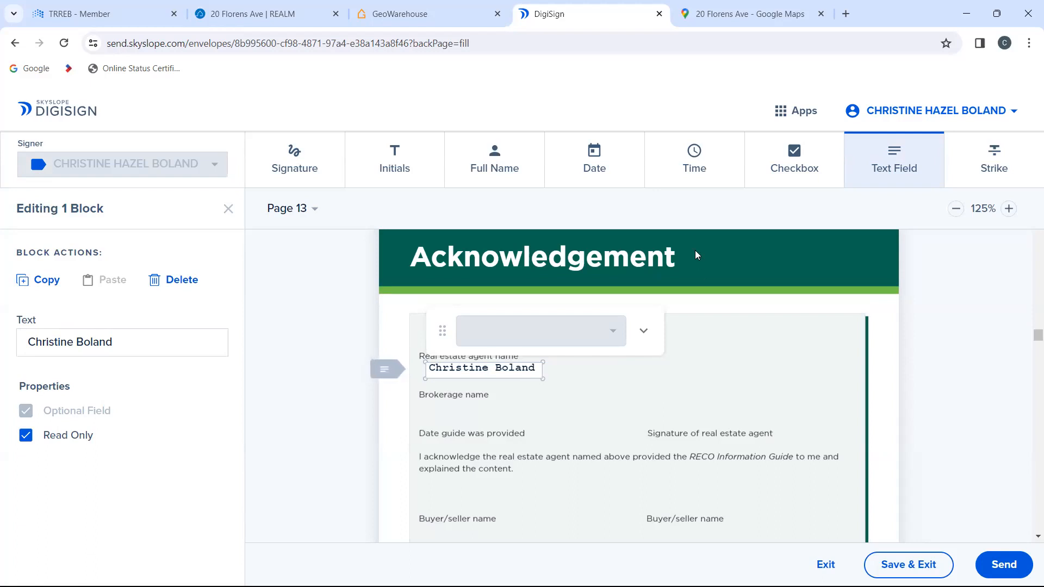
left_click_drag(640, 312, 621, 208)
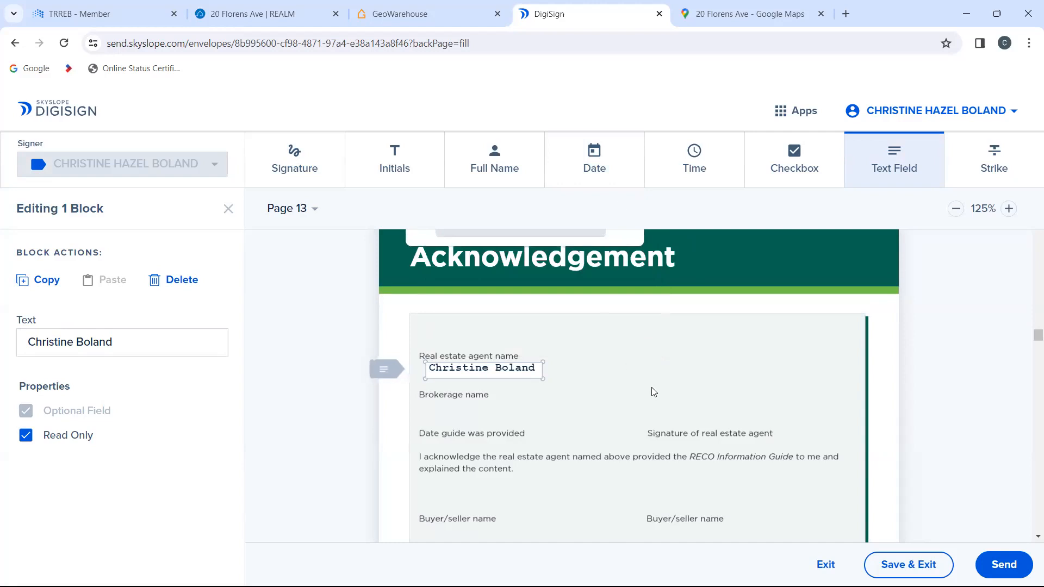
Step: Place the agent's signature block between the "Brokerage name" and "Date guide was provided" labels, aligned with the start of the labels
scroll(652, 390, "down", 2)
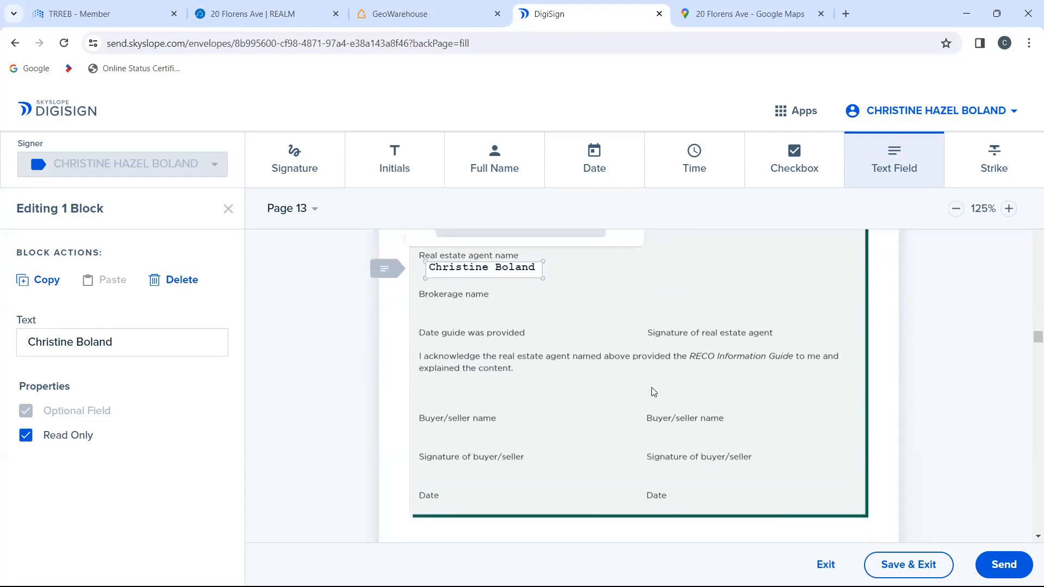
left_click(293, 163)
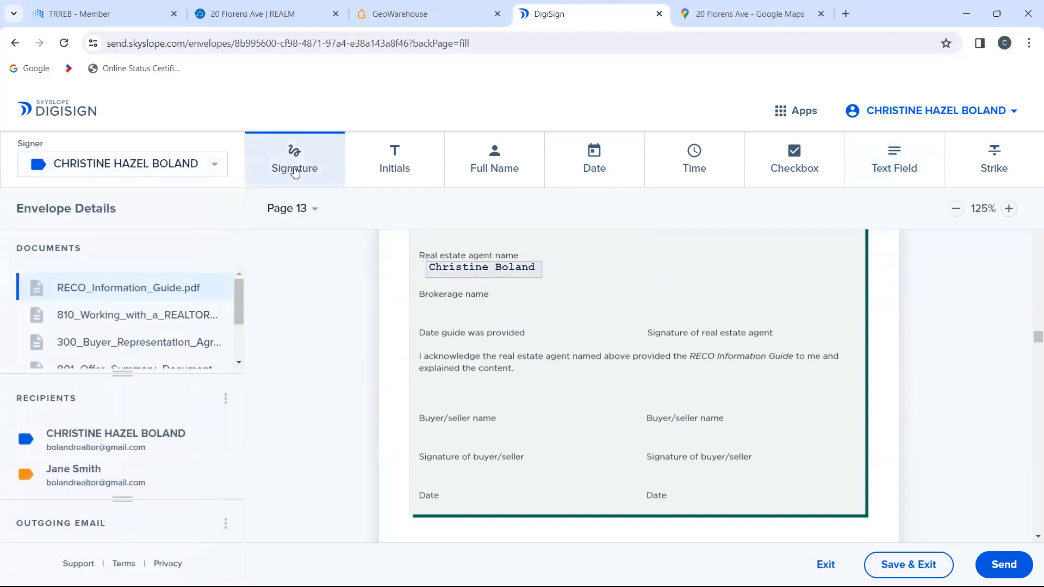
left_click(443, 320)
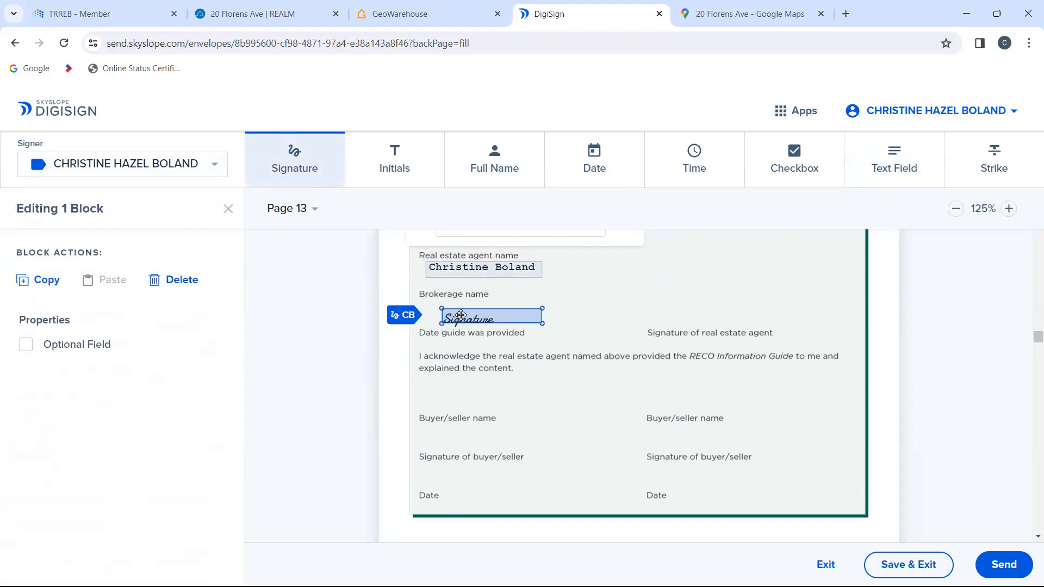
left_click_drag(460, 316, 441, 311)
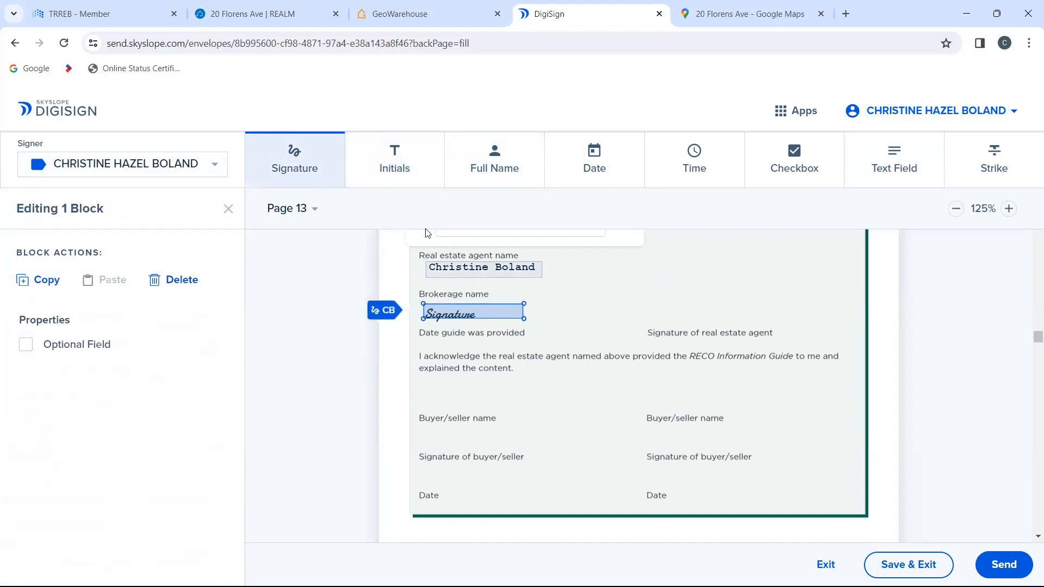
left_click(1015, 169)
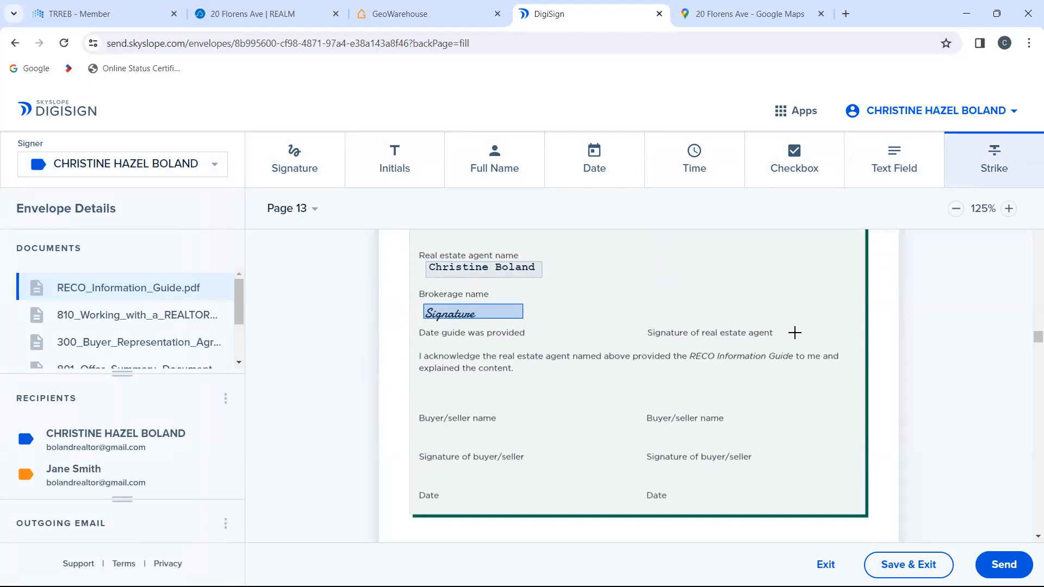
scroll(795, 332, "down", 10)
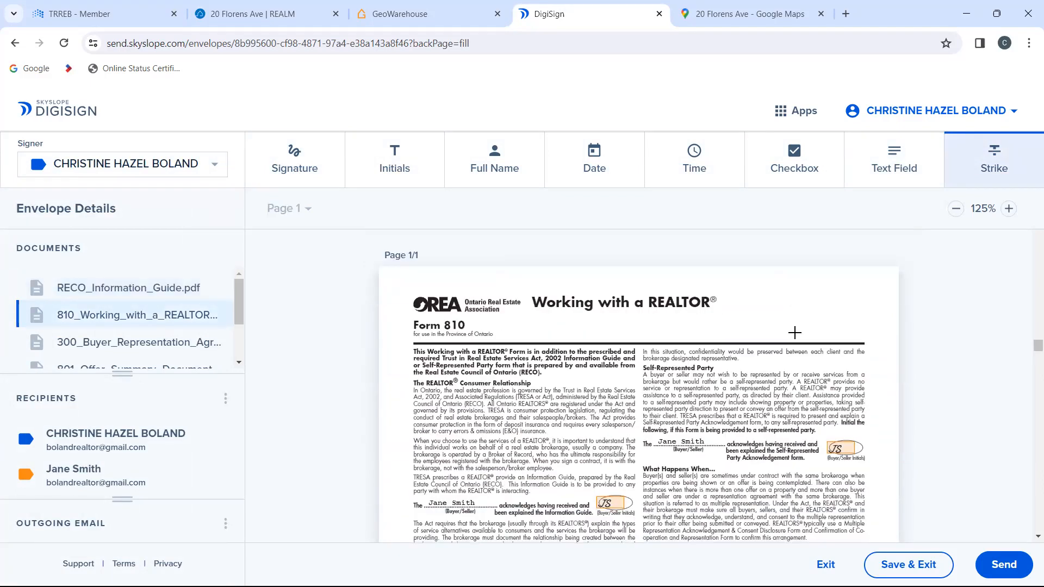
scroll(795, 332, "up", 5)
scroll(795, 332, "up", 5)
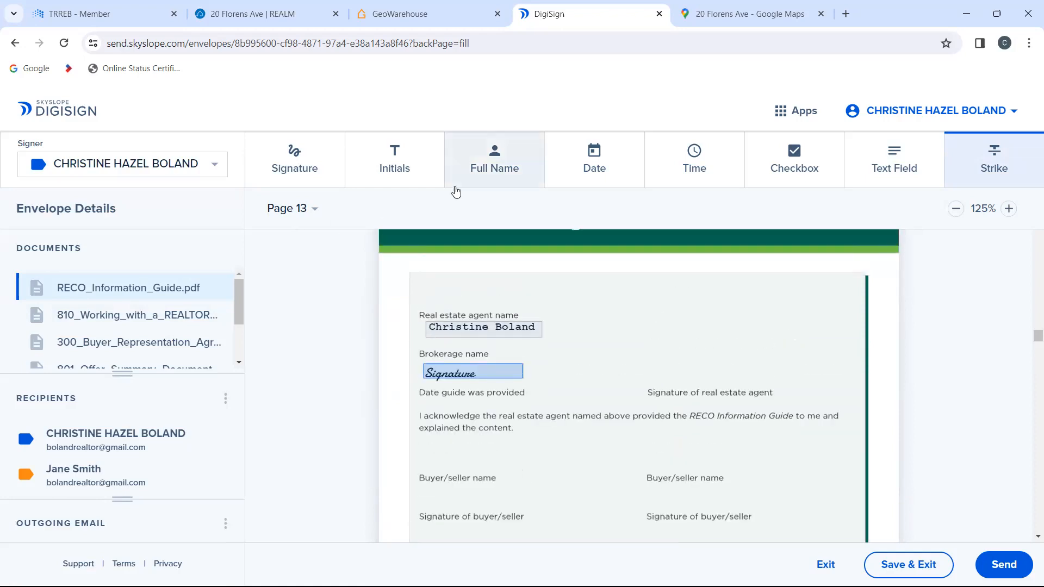
Step: Place a full name block for the agent above the "Signature of real estate agent" label on the Acknowledgement page
left_click(490, 170)
left_click(661, 367)
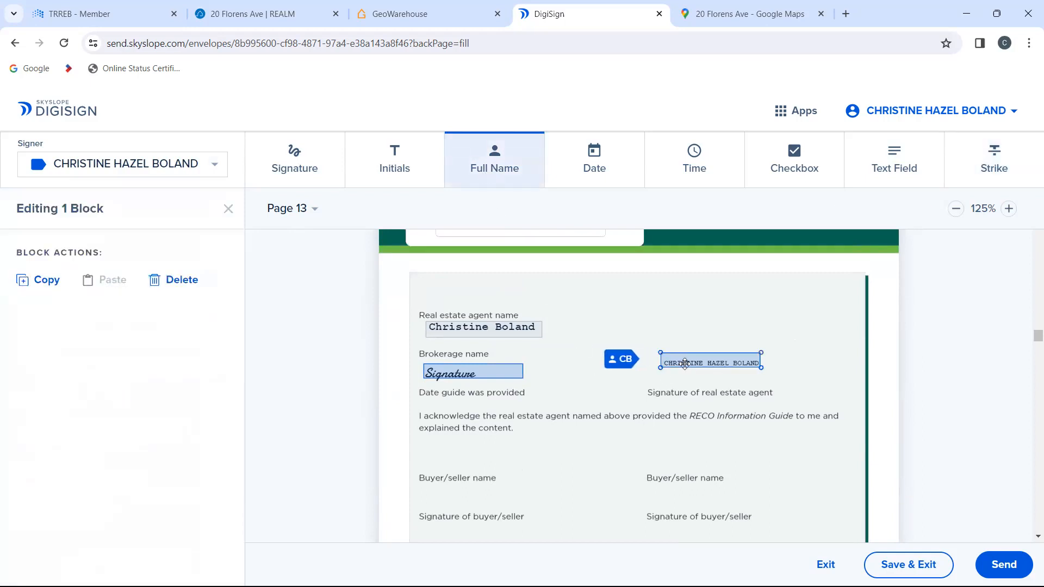
scroll(686, 365, "down", 1)
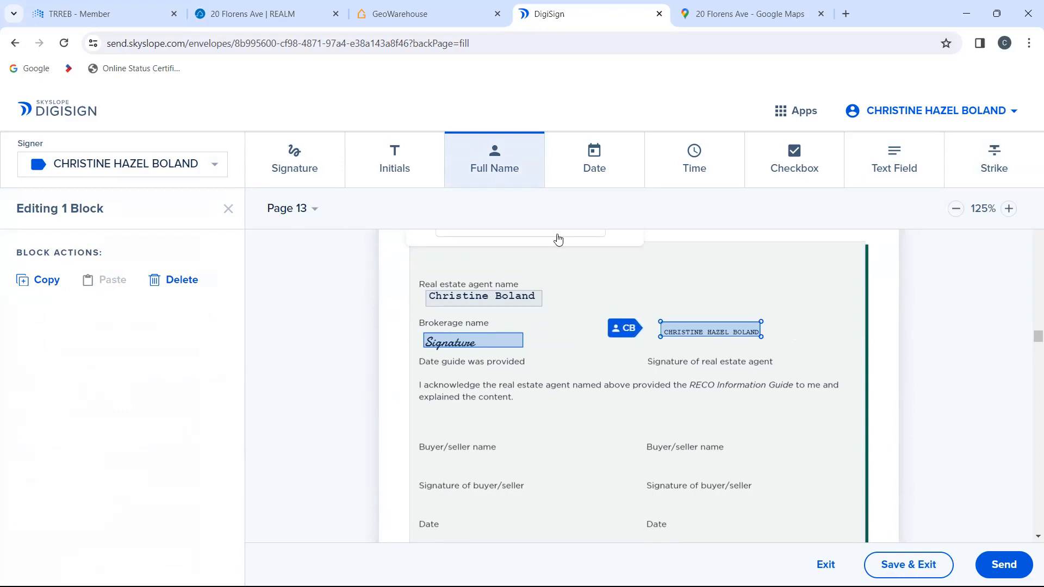
Step: Place a date block for the agent to the right of the "Real estate agent name" label on the Acknowledgement page
left_click(596, 185)
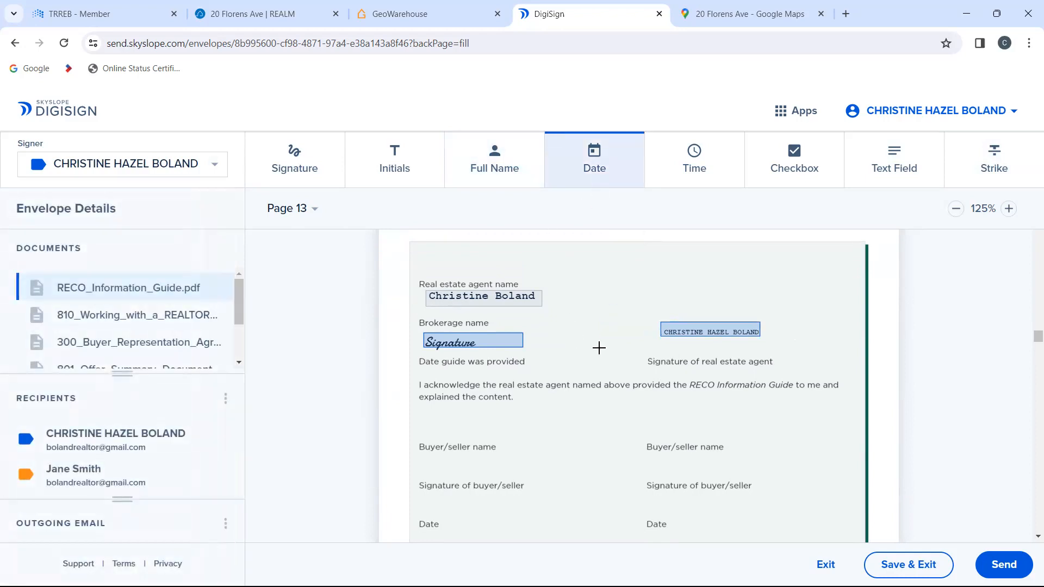
left_click(607, 288)
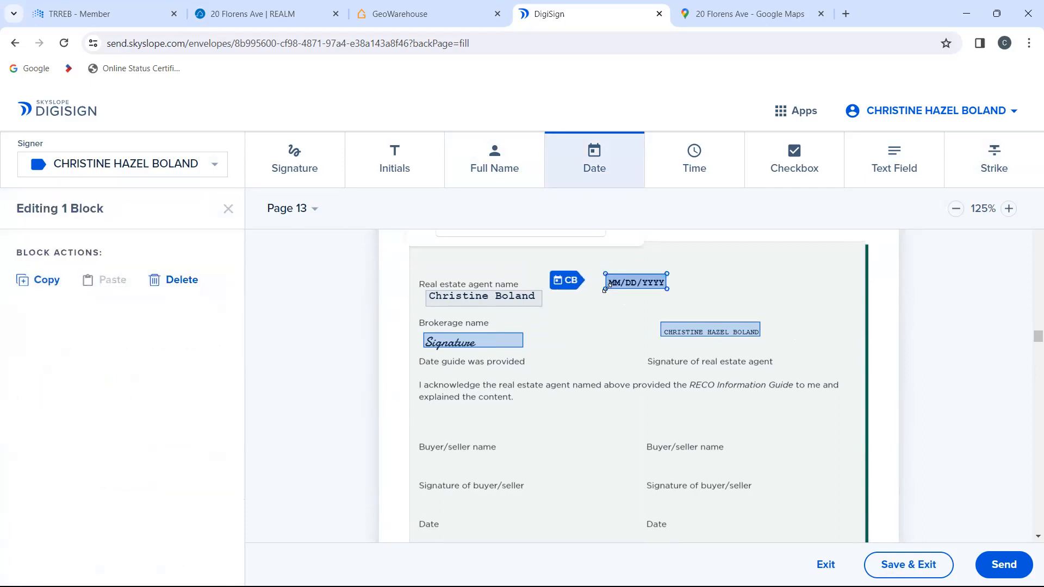
Step: Delete the buyer's initials block beside the Self-Represented Party Acknowledgement statement on Form 810
scroll(657, 393, "down", 10)
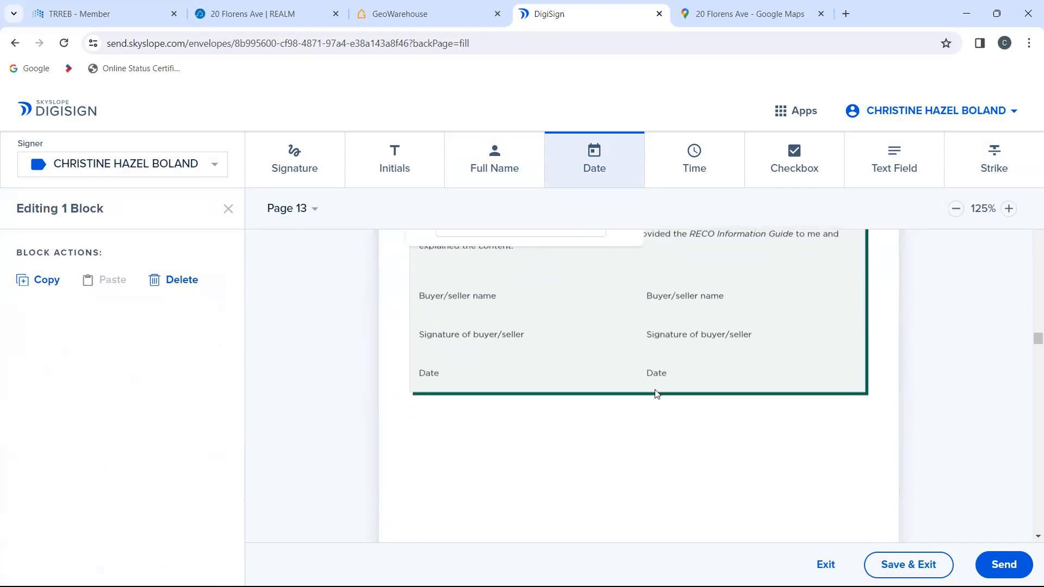
scroll(657, 393, "down", 2)
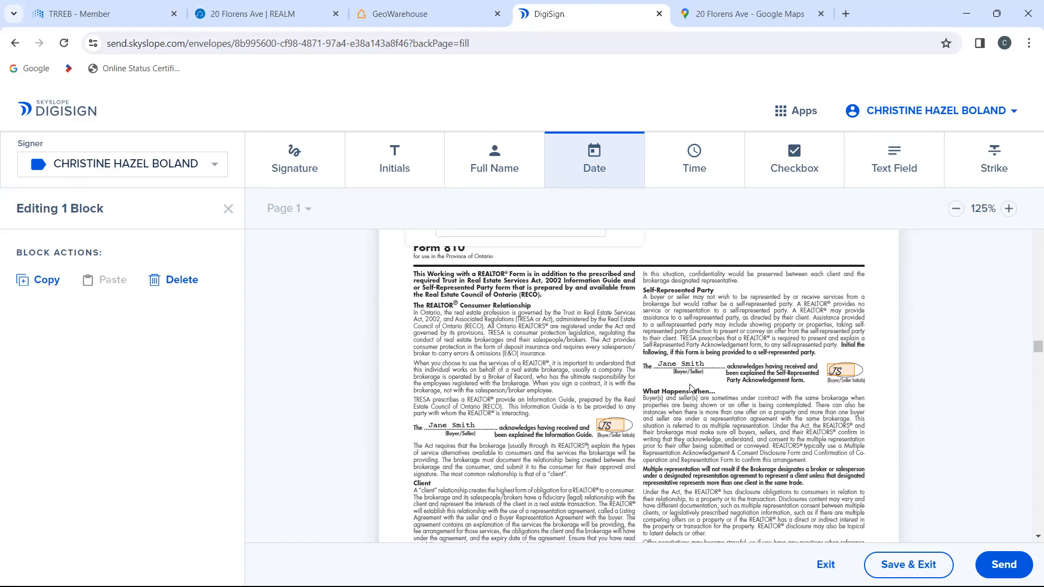
left_click(839, 373)
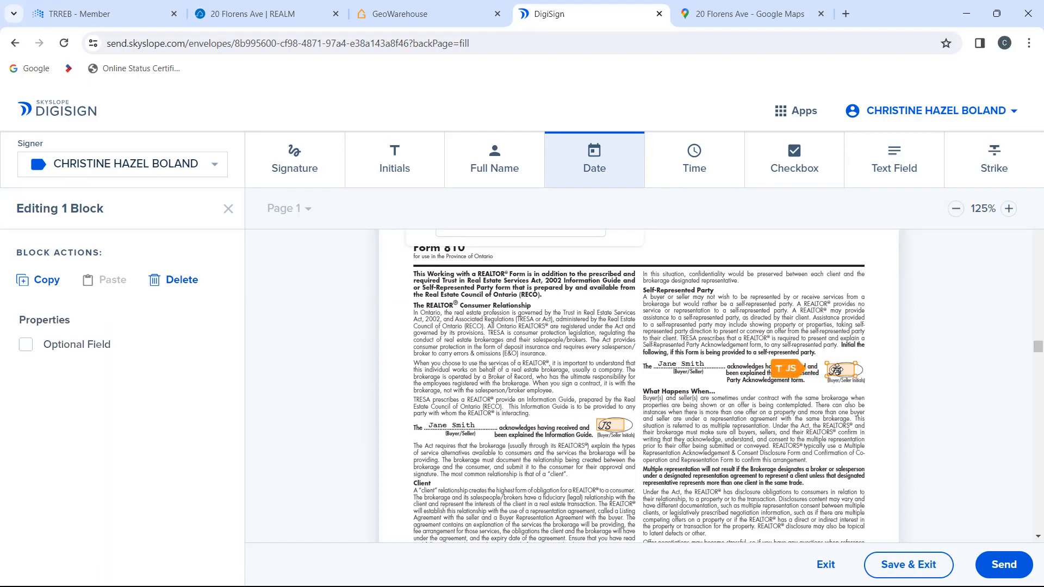
key("Delete")
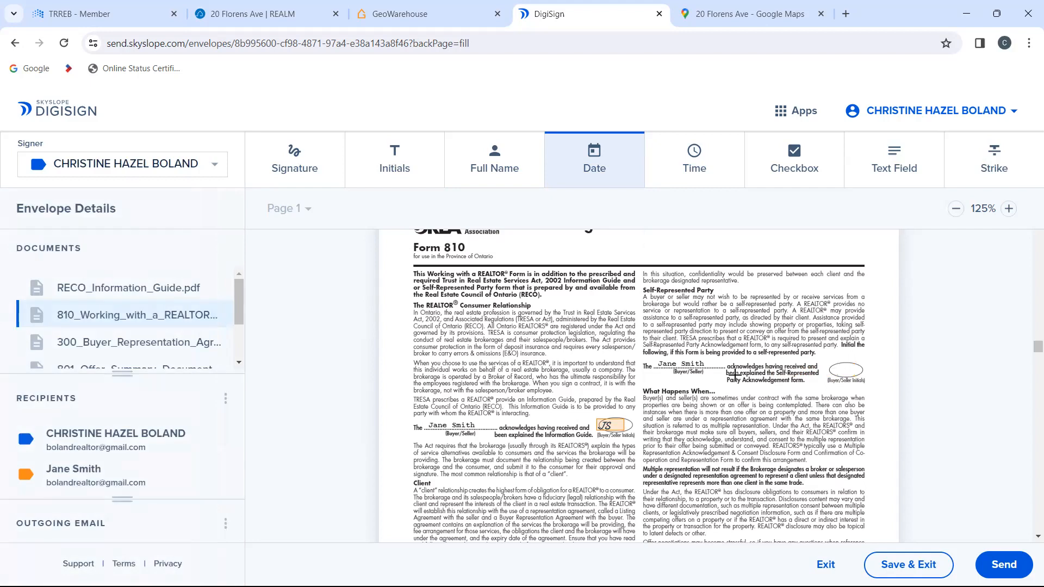
Step: Delete the buyer's initials block beside the "Is not representing my interests" statement in the Buyers section of Form 810
scroll(735, 375, "down", 3)
scroll(735, 375, "down", 3)
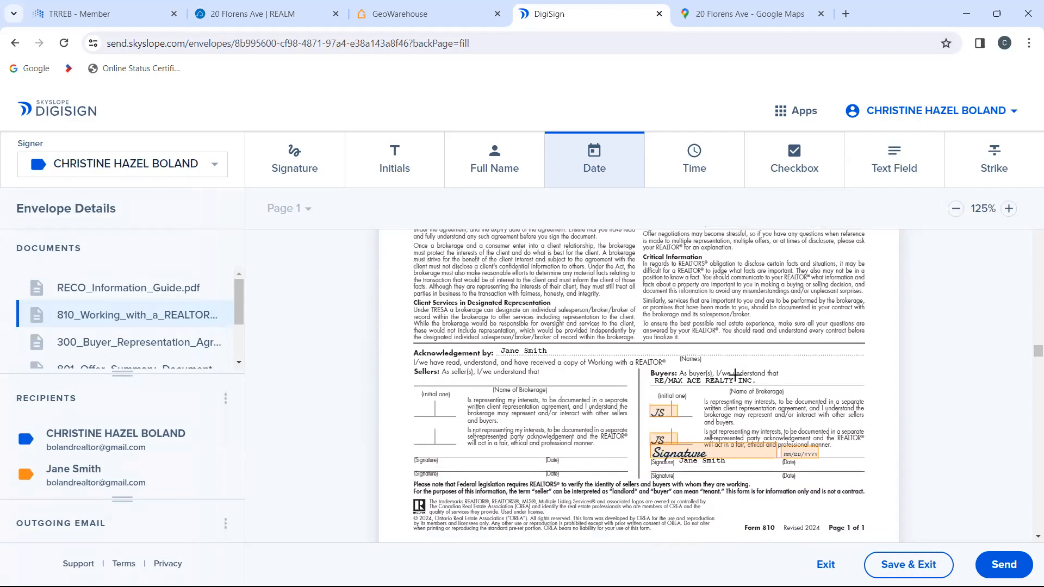
scroll(735, 376, "down", 1)
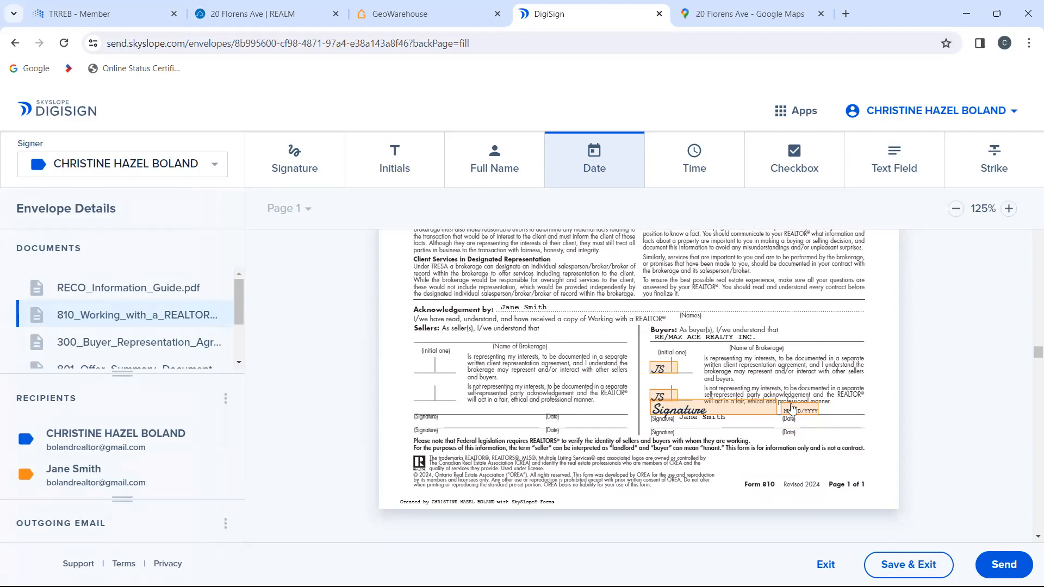
left_click(663, 395)
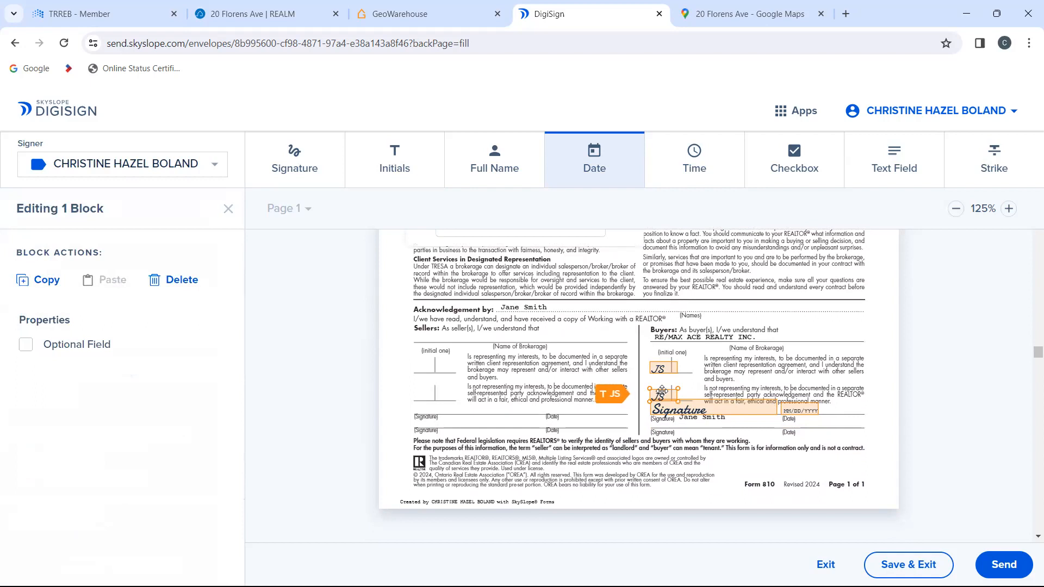
key("Delete")
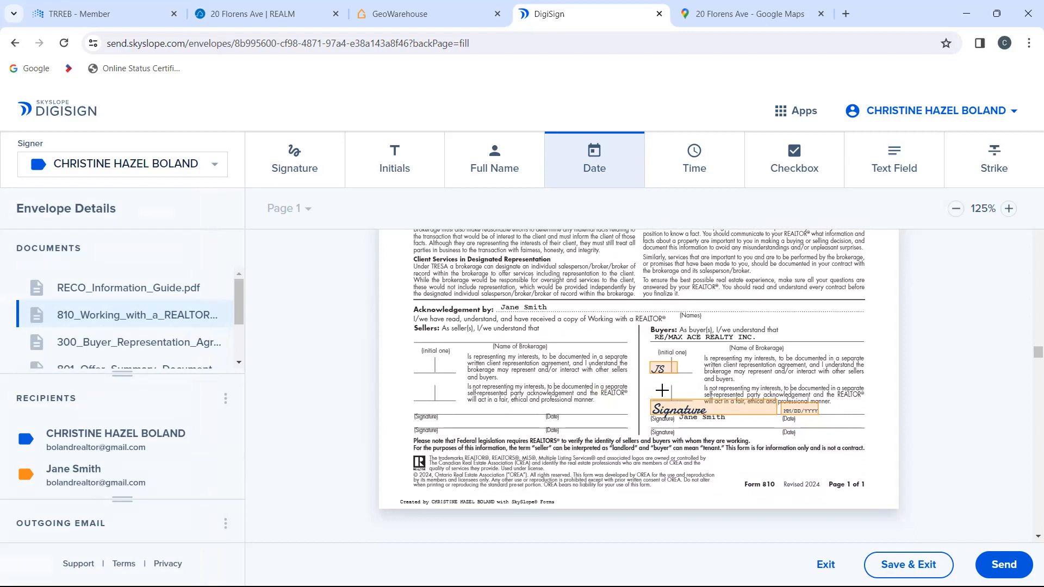
Step: Delete the buyer's initials block beside the negotiable time period acknowledgement on page 1 of Form 300
scroll(662, 390, "down", 8)
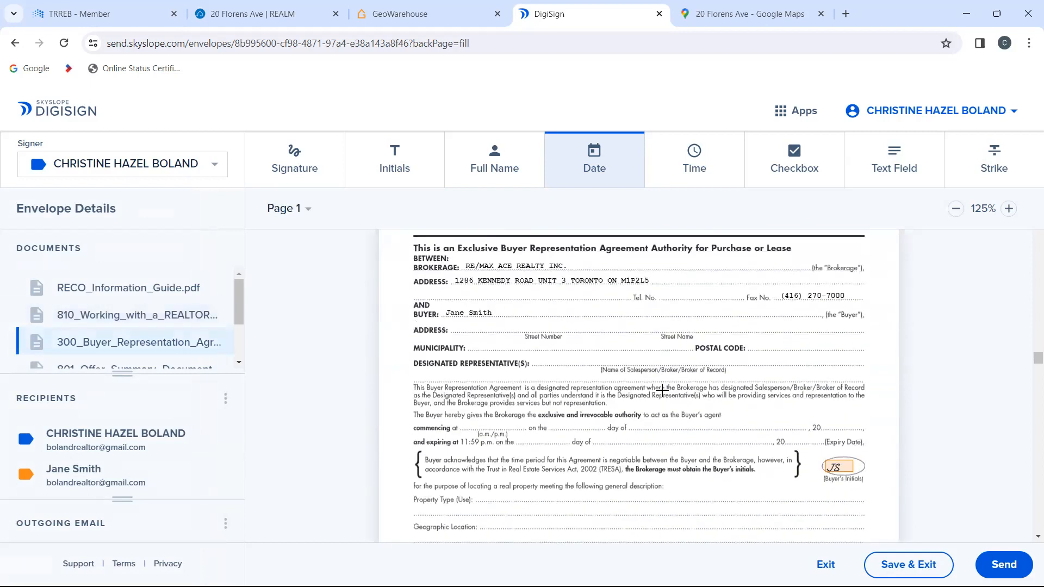
scroll(662, 390, "down", 5)
scroll(662, 390, "up", 6)
scroll(662, 390, "down", 3)
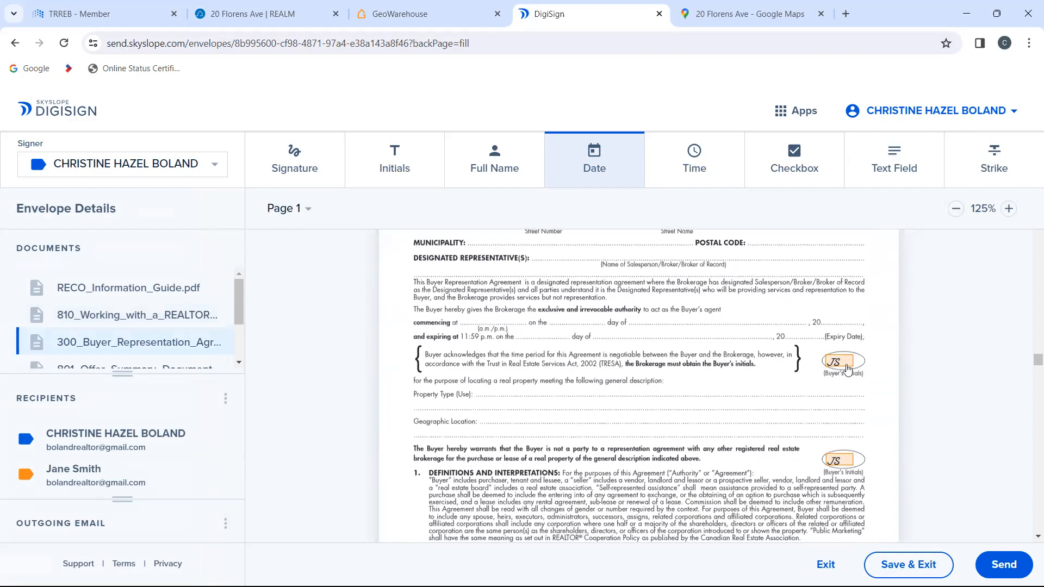
left_click(837, 362)
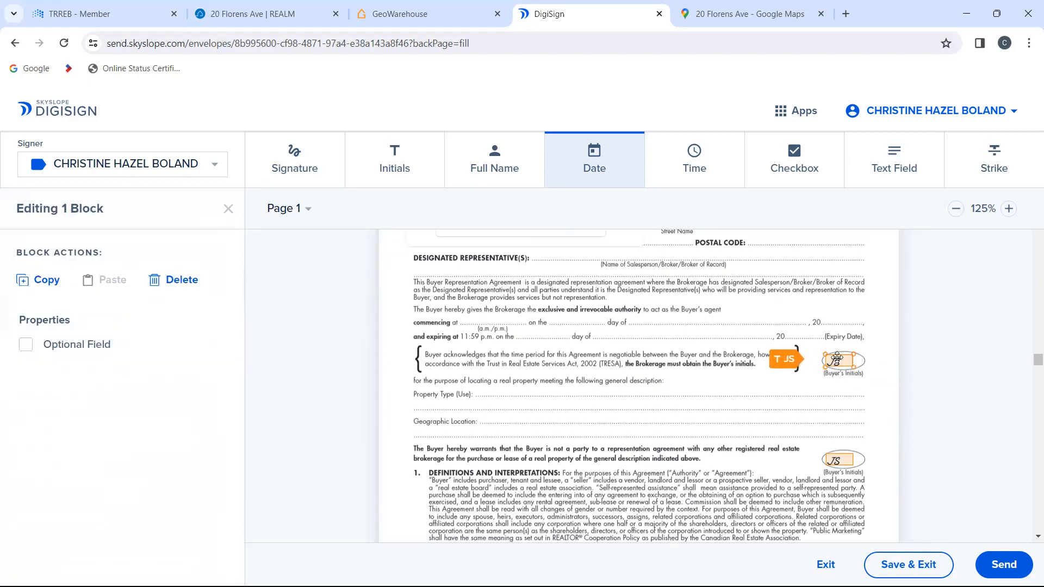
key("Delete")
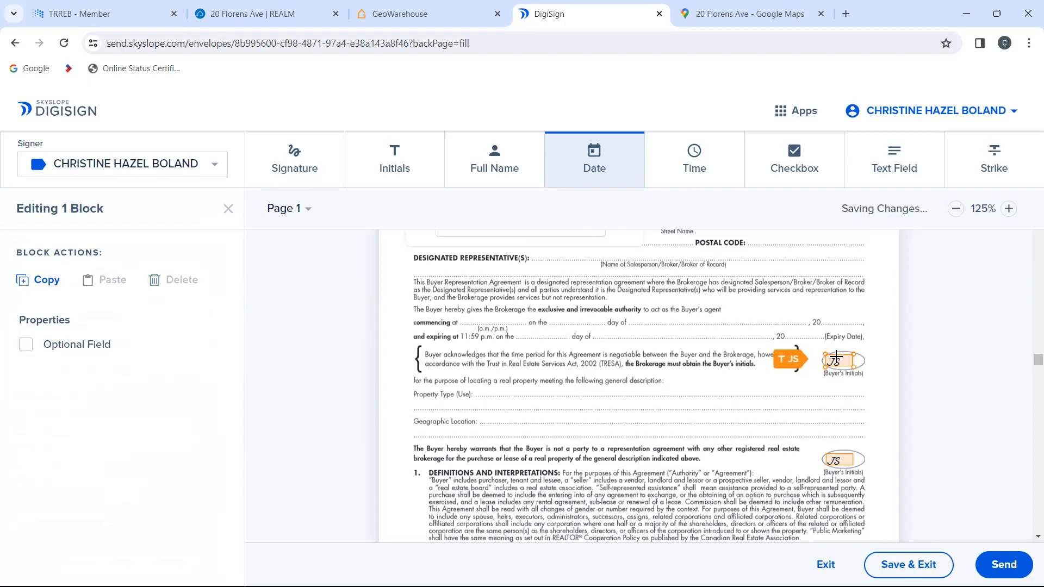
Step: Review the initials, signature and date blocks through the rest of Form 300, the Offer Summary Document and Form 100 up to page 5
scroll(723, 417, "down", 2)
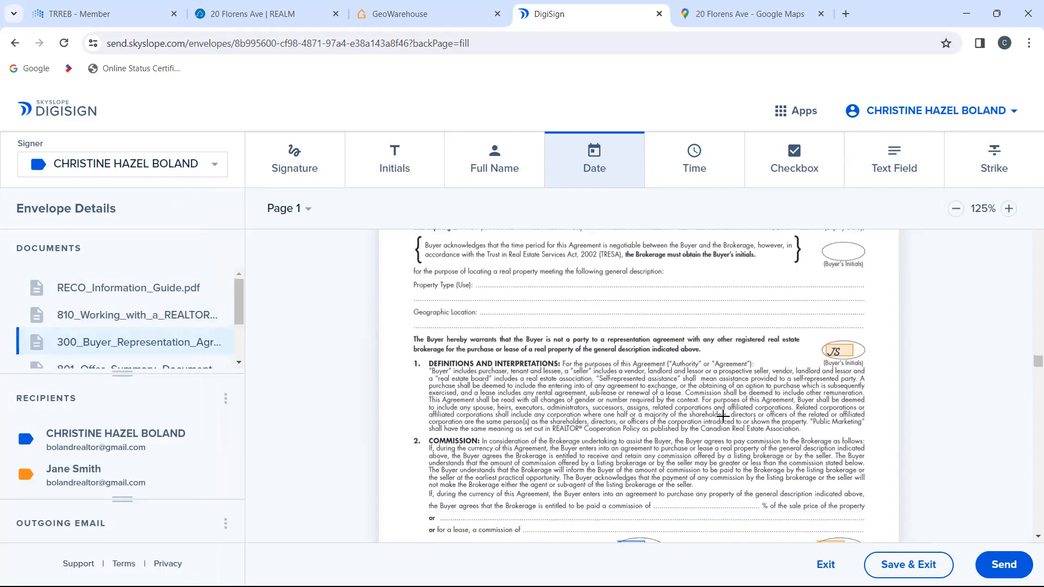
scroll(723, 417, "down", 20)
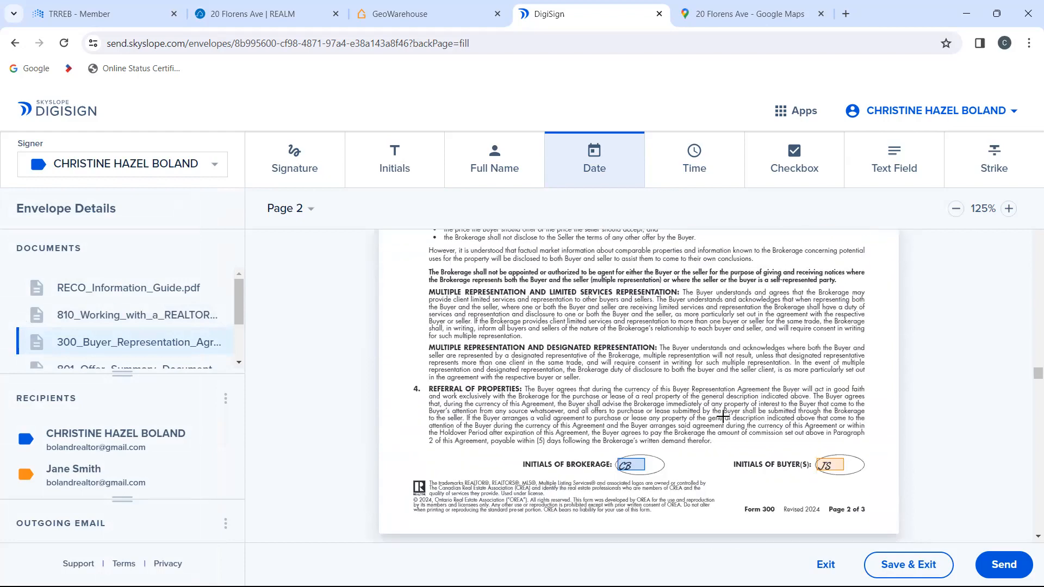
scroll(723, 417, "down", 3)
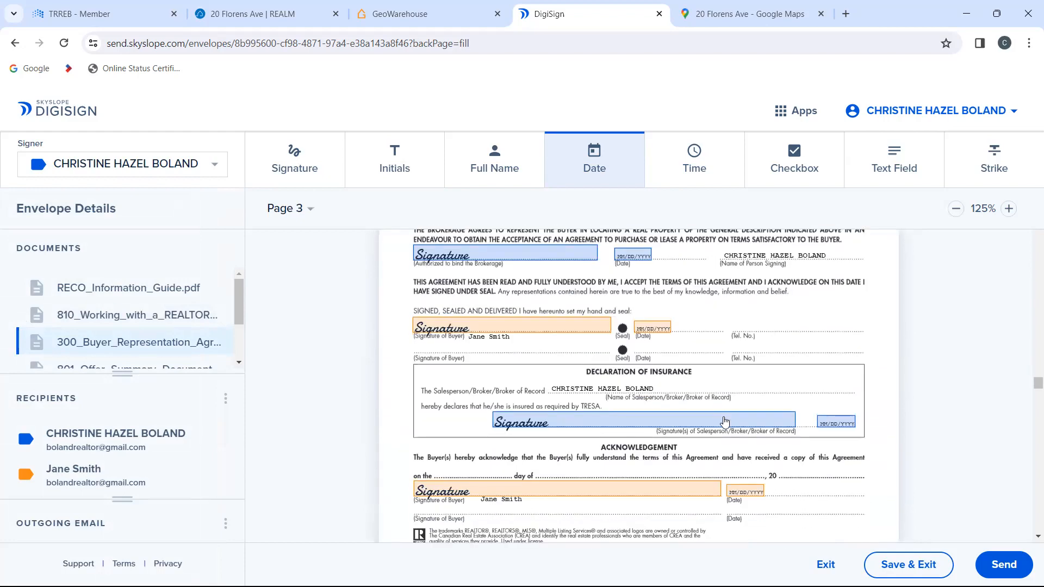
scroll(724, 420, "down", 1)
scroll(725, 420, "up", 1)
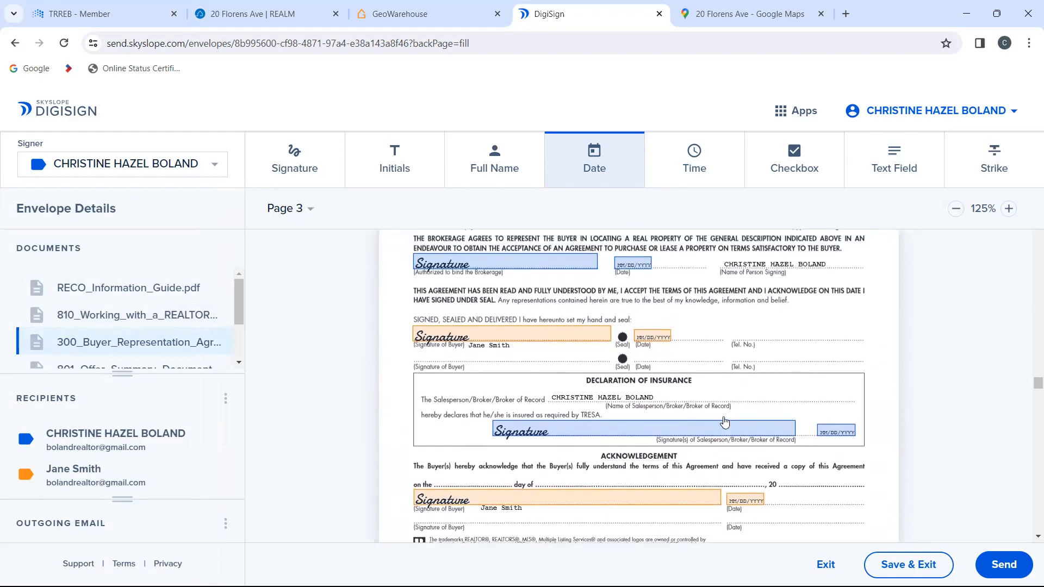
scroll(724, 421, "up", 3)
scroll(725, 421, "down", 6)
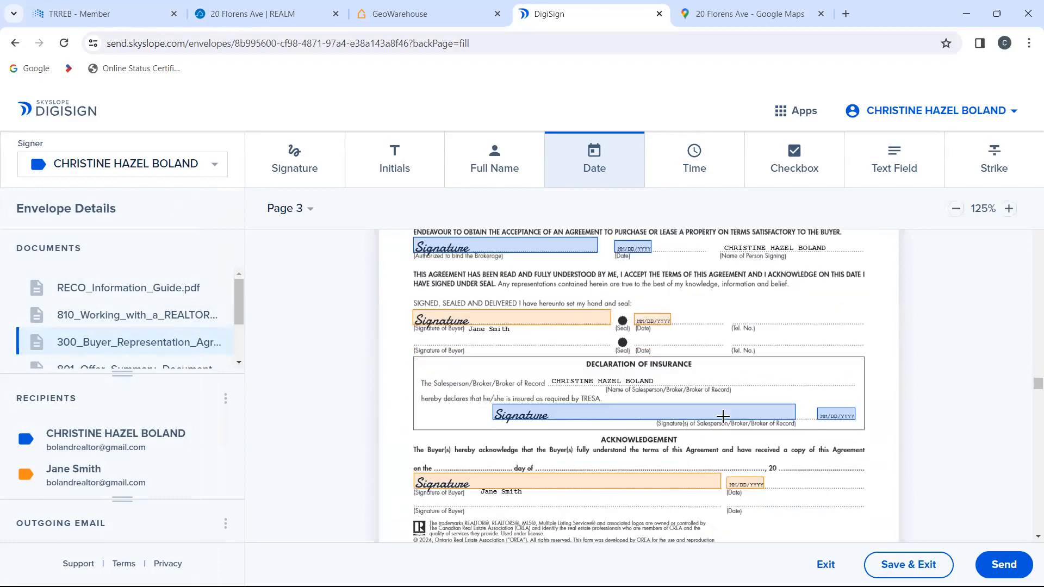
scroll(723, 417, "down", 12)
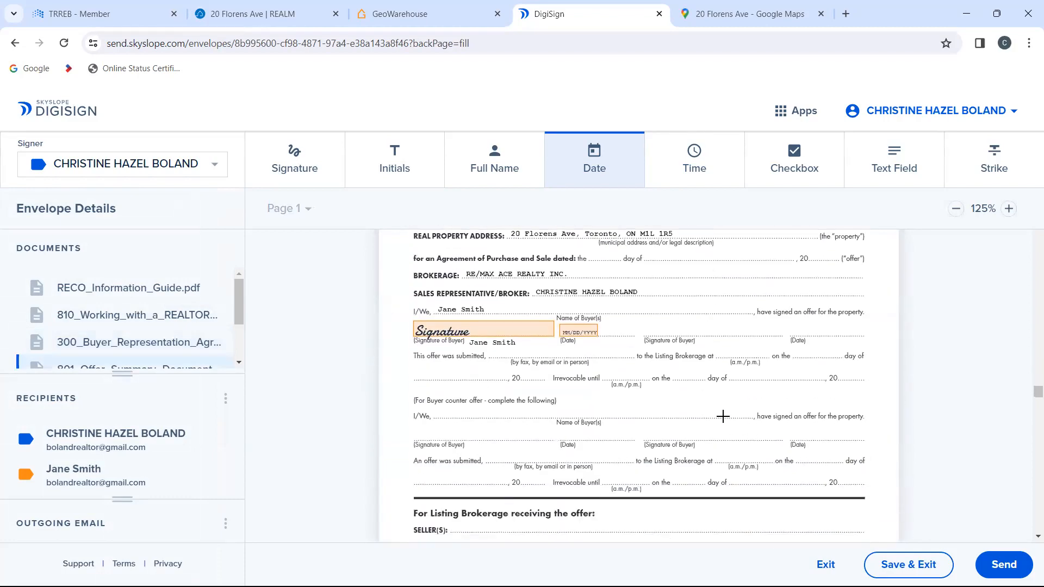
scroll(722, 417, "down", 15)
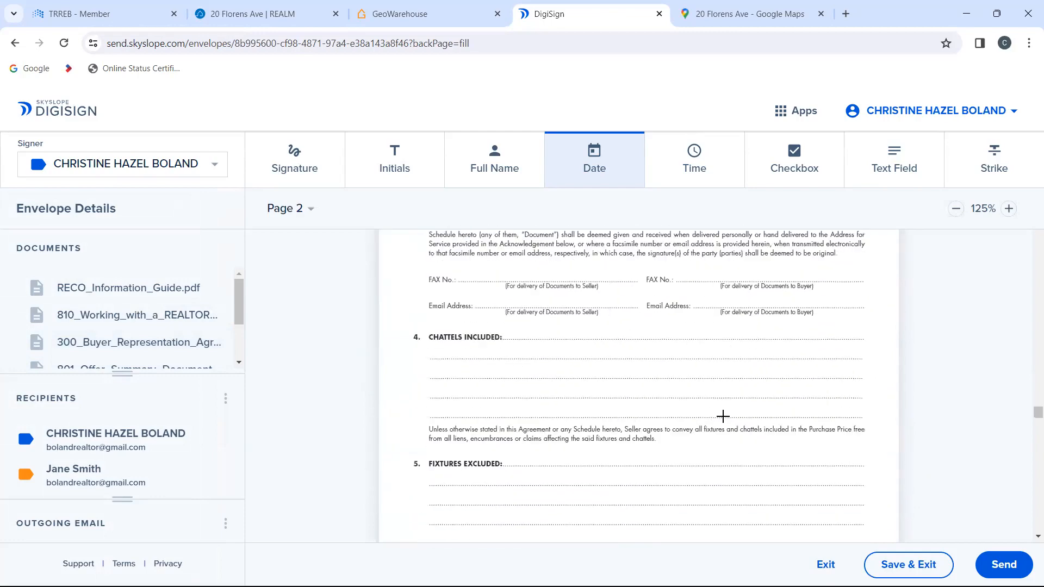
scroll(723, 416, "down", 15)
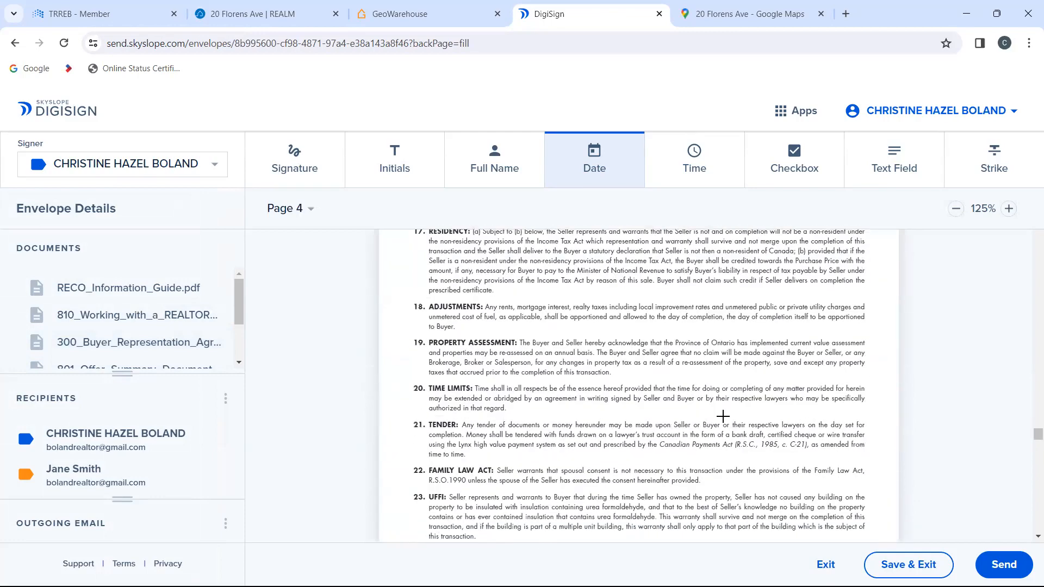
scroll(723, 417, "down", 10)
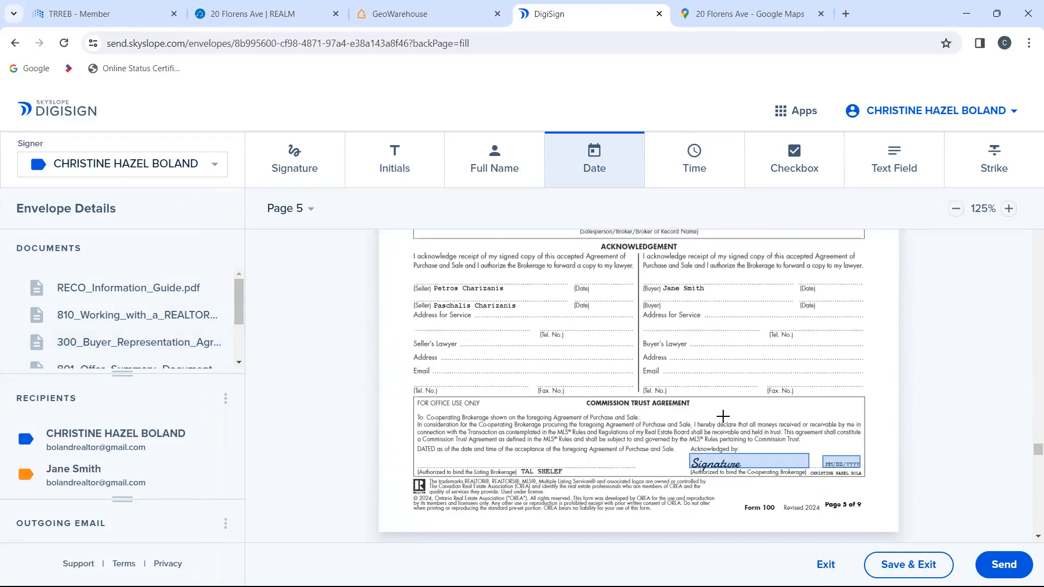
Step: Place a signature block for the buyer on the first Buyer line of the Acknowledgement section on page 5 of Form 100
scroll(723, 417, "up", 2)
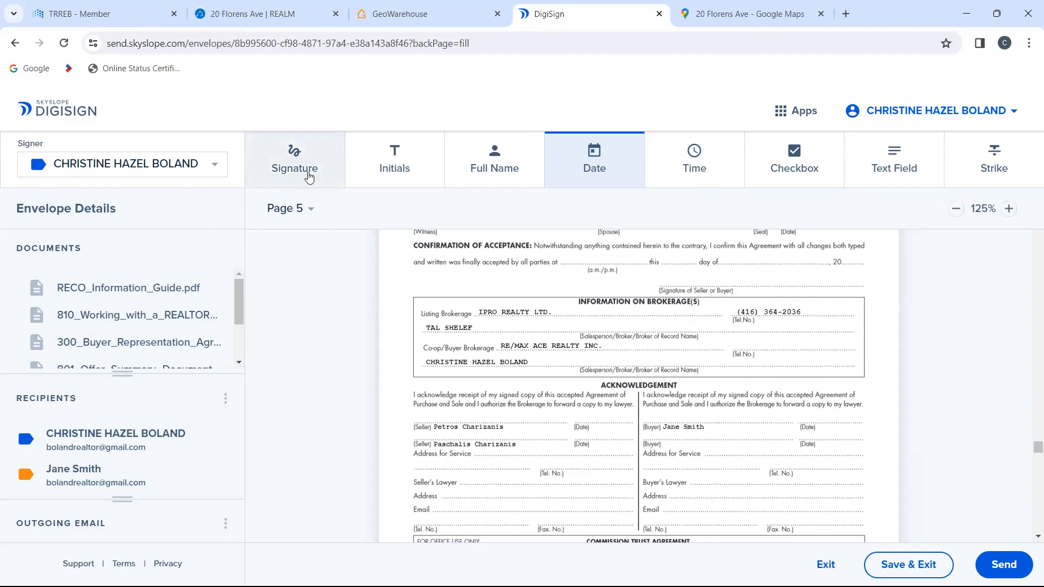
left_click(203, 174)
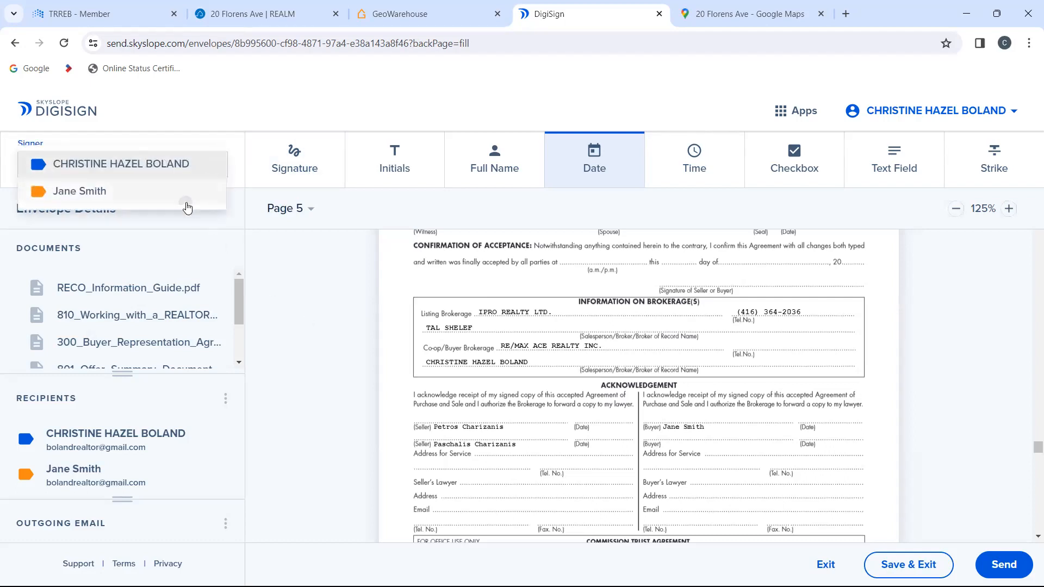
left_click(187, 200)
left_click(282, 174)
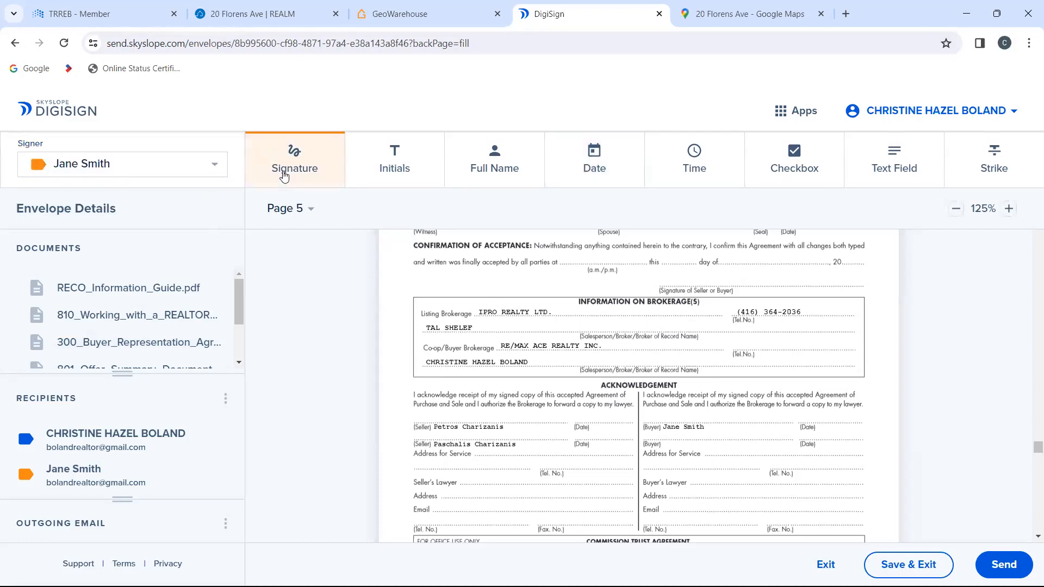
left_click(669, 421)
left_click_drag(699, 413, 684, 414)
Step: Examine the signing lines, Confirmation of Acceptance, brokerage information, Acknowledgement and Commission Trust Agreement sections on page 5 of Form 100
scroll(575, 411, "up", 3)
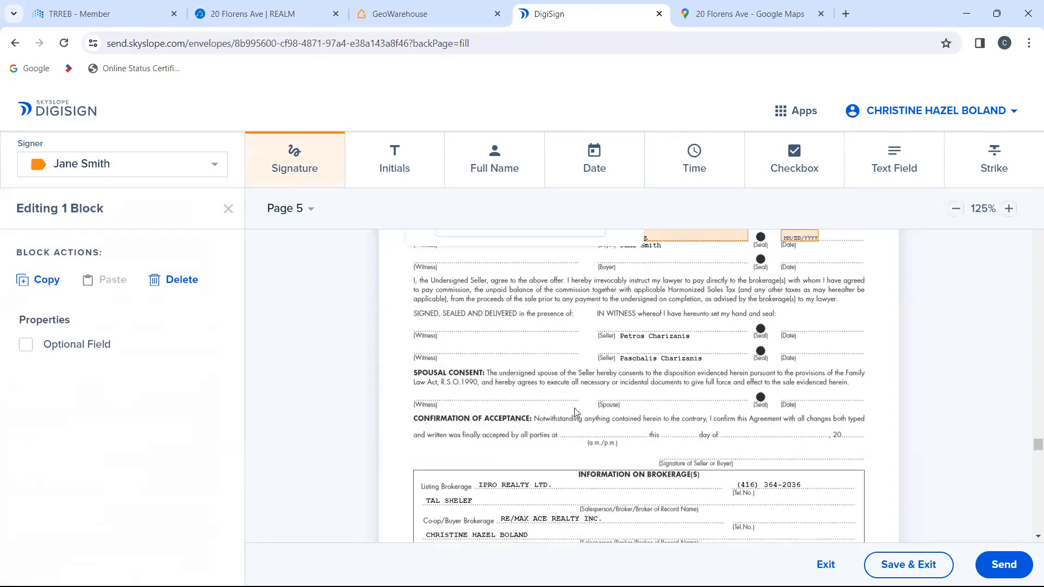
scroll(574, 408, "down", 3)
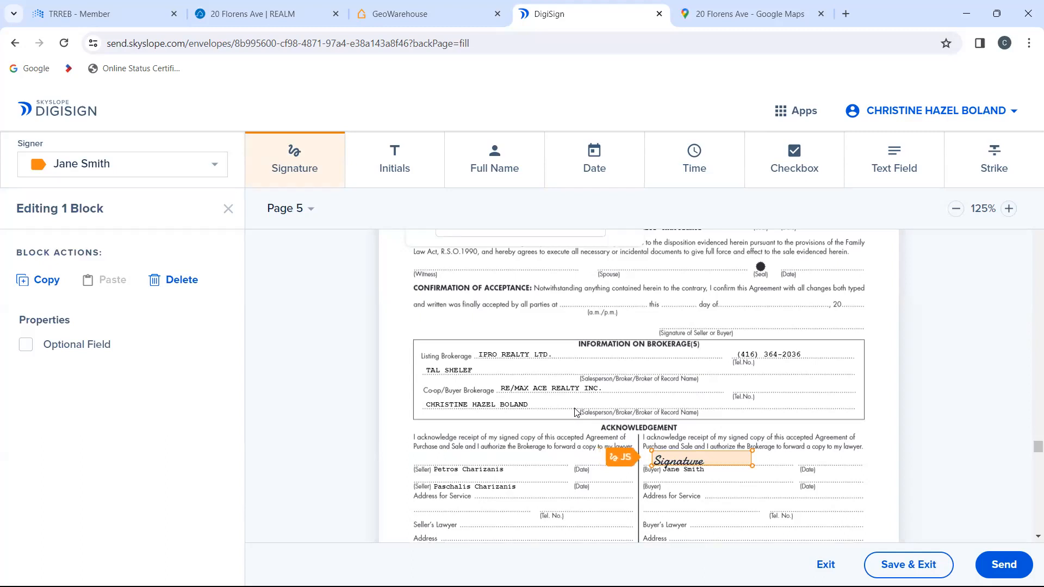
scroll(575, 412, "up", 5)
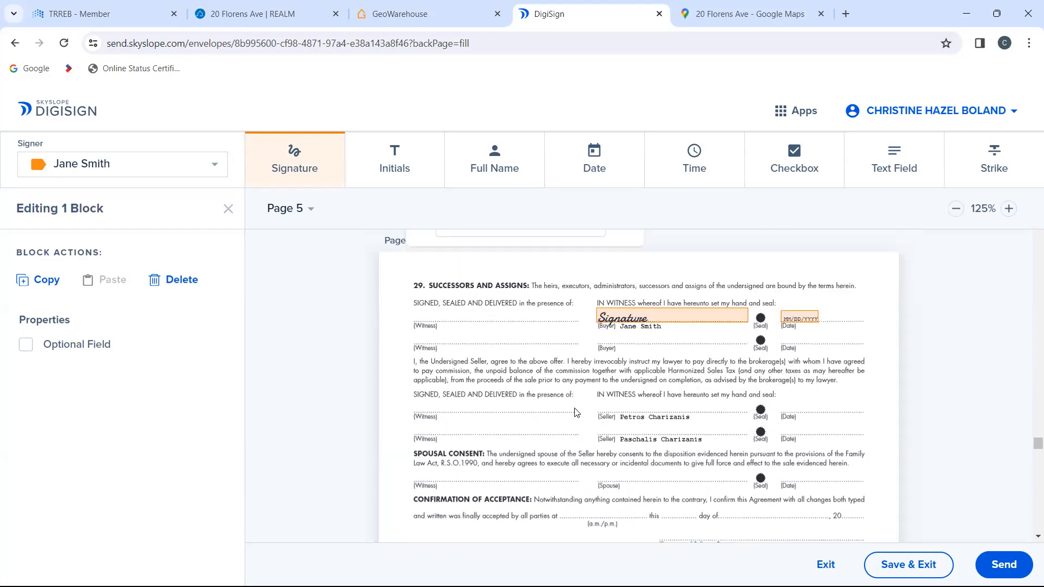
scroll(575, 412, "down", 1)
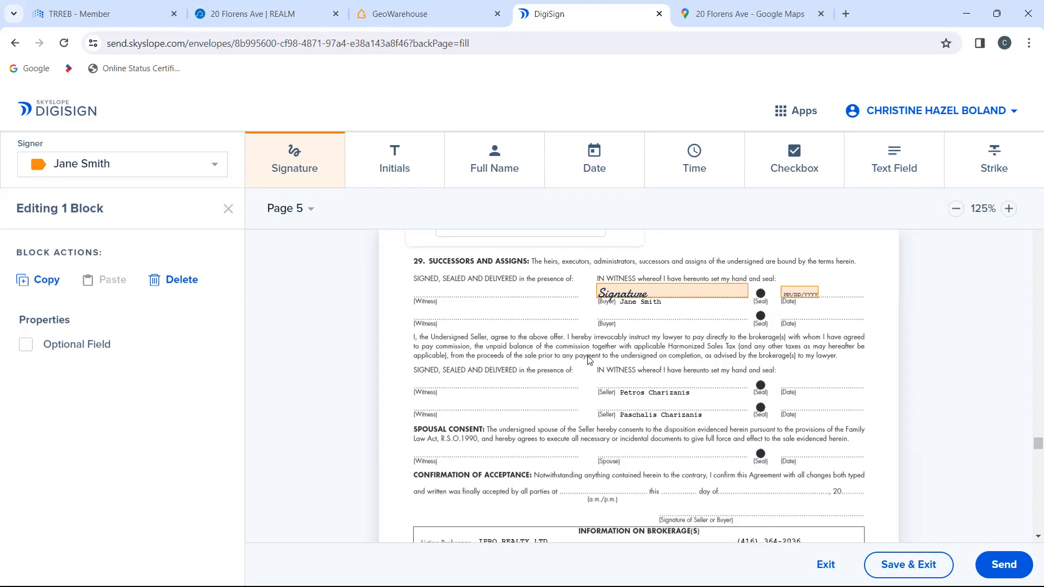
scroll(641, 309, "down", 2)
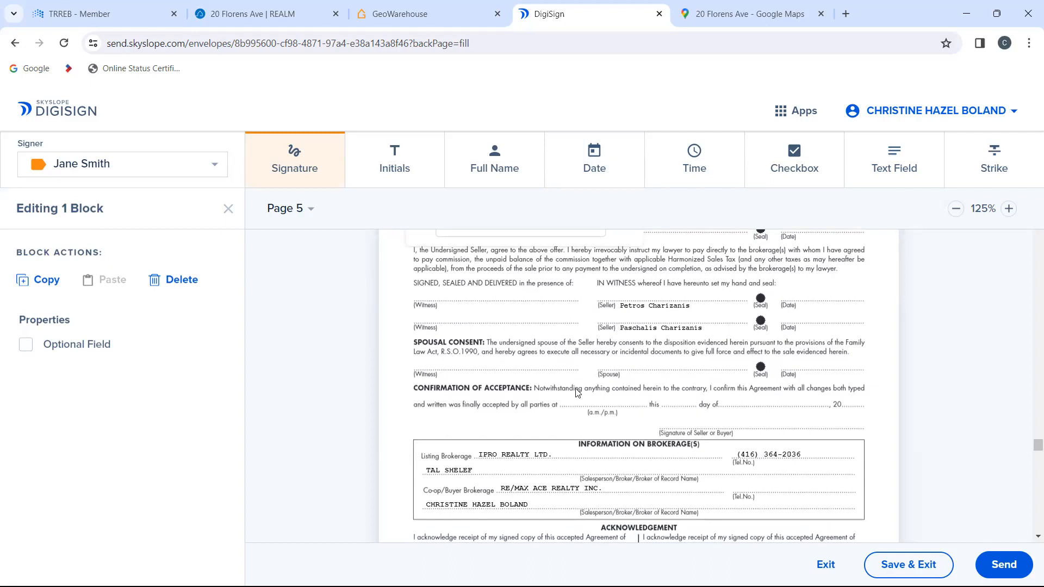
scroll(578, 392, "down", 3)
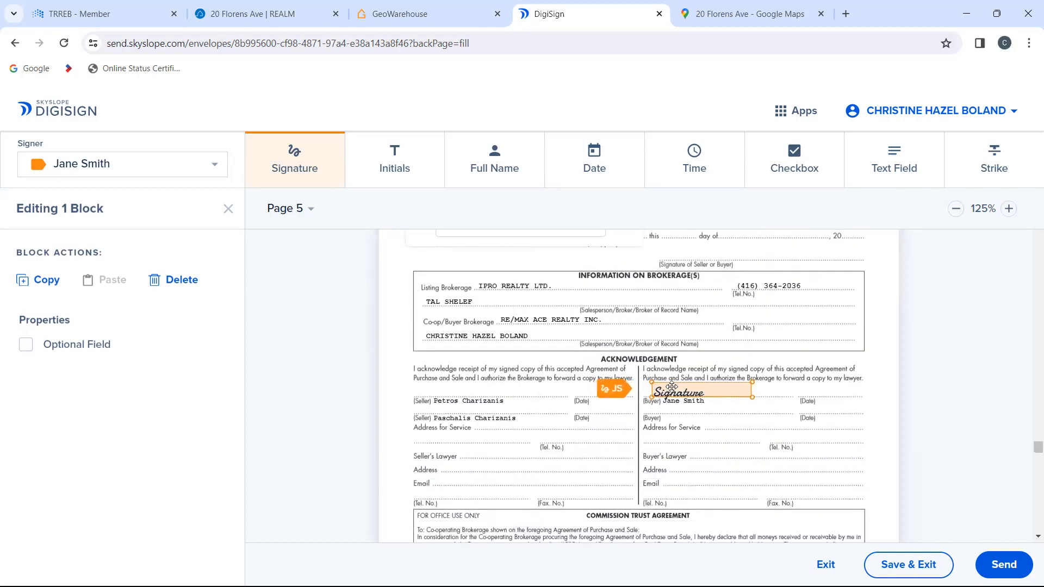
scroll(600, 312, "up", 1)
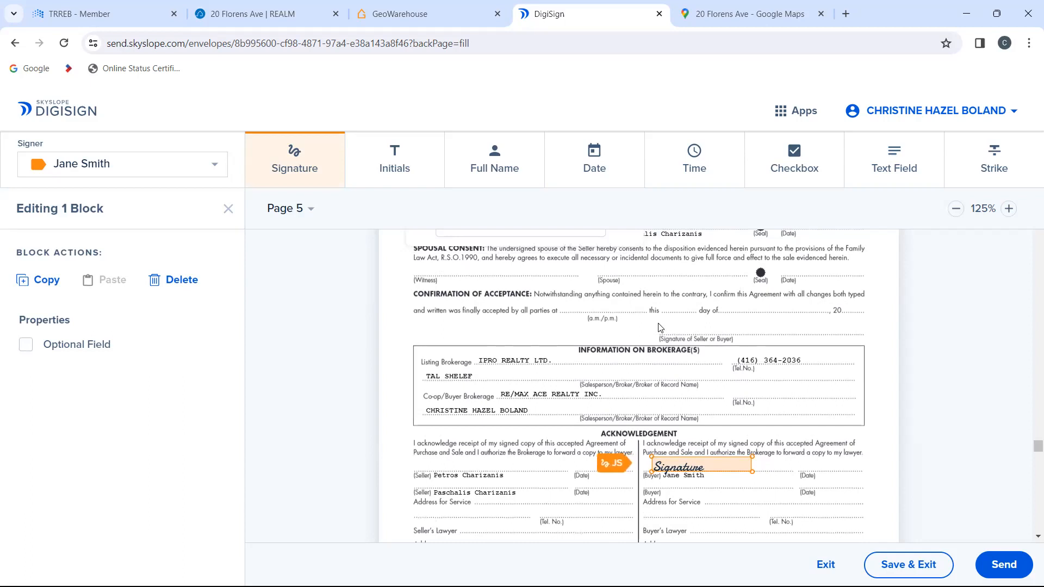
scroll(649, 368, "down", 2)
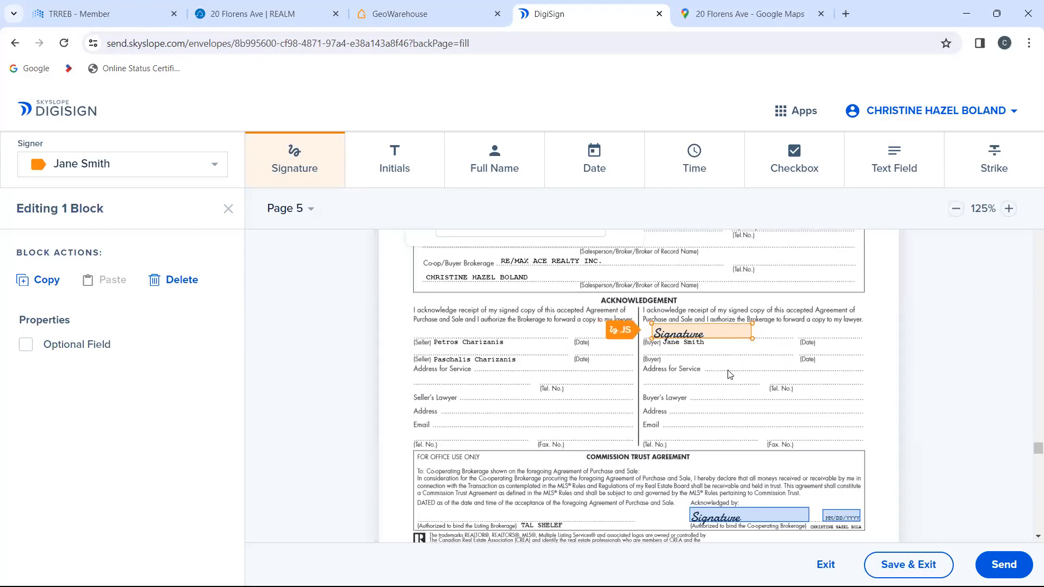
scroll(730, 374, "up", 20)
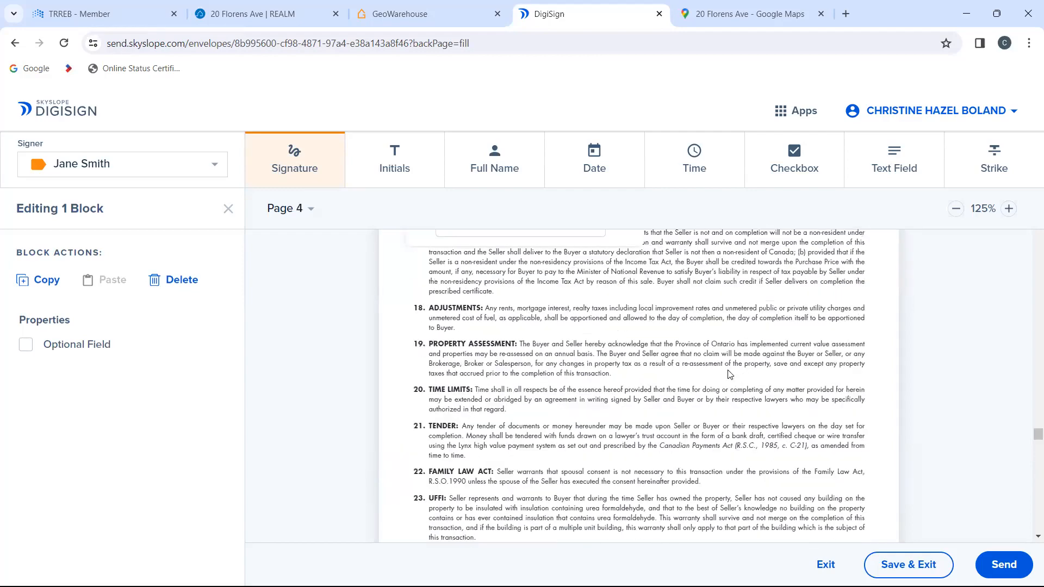
Step: Place a text field on the Purchase Price Dollars (CDN$) line on page 1 of Form 100 and enter 950,000
scroll(730, 375, "up", 20)
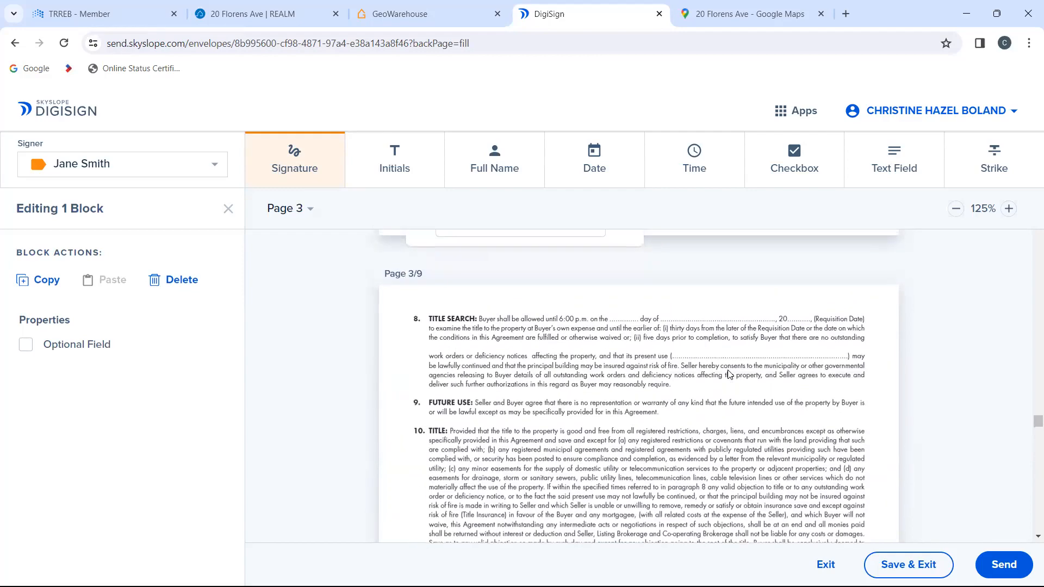
scroll(730, 374, "up", 10)
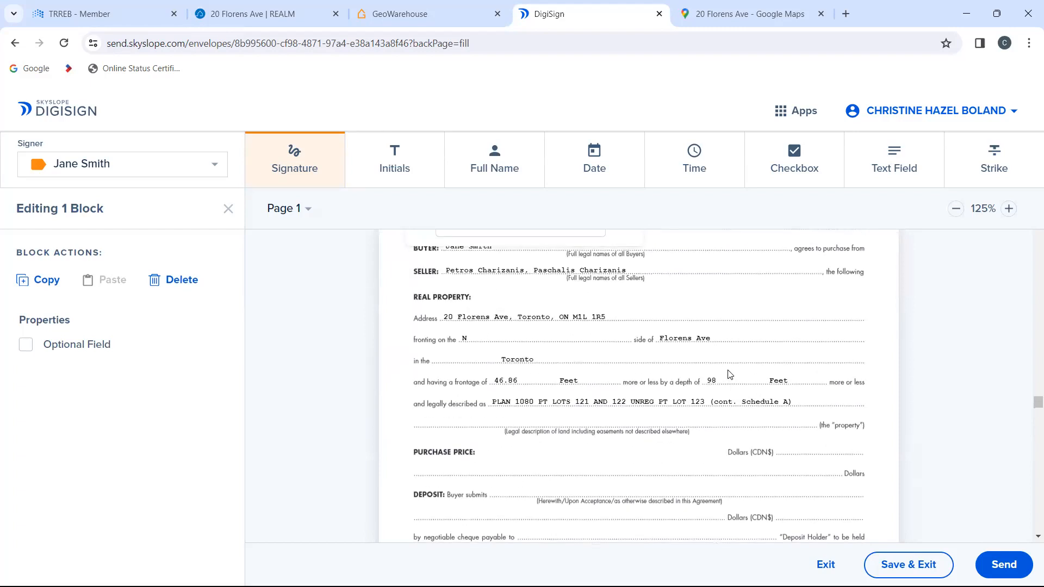
scroll(730, 374, "down", 2)
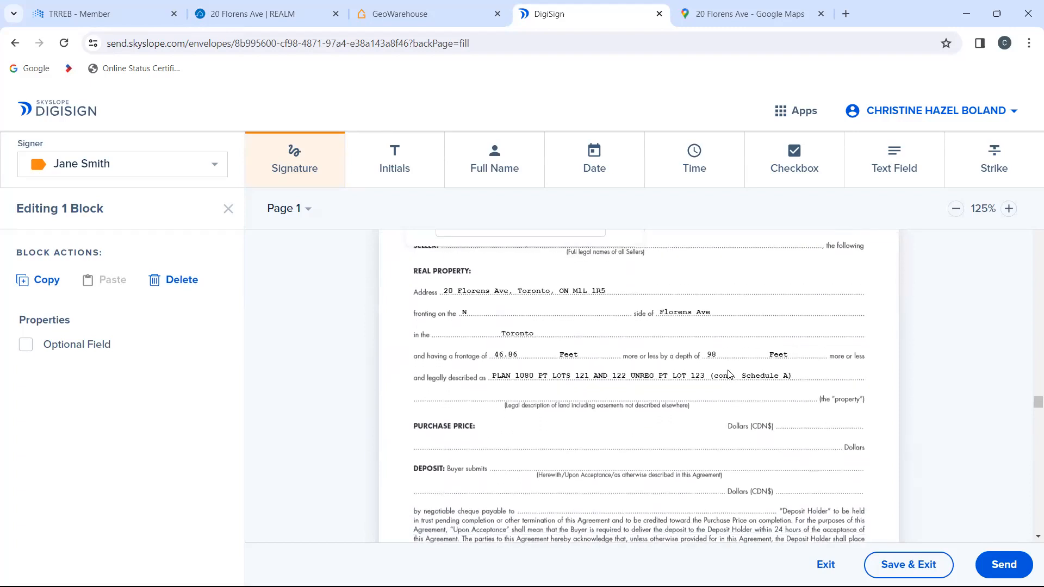
left_click(898, 184)
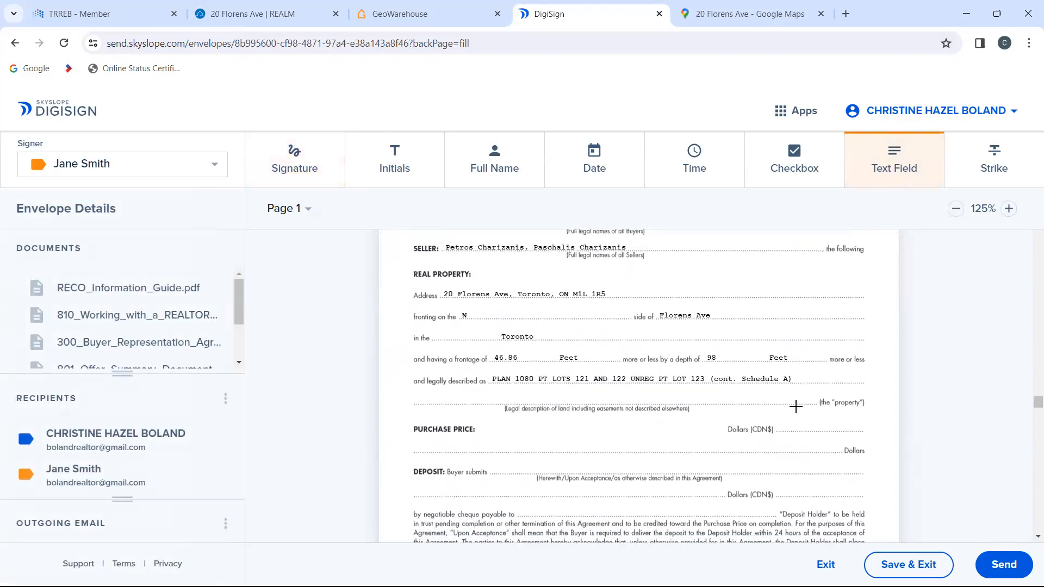
left_click(794, 424)
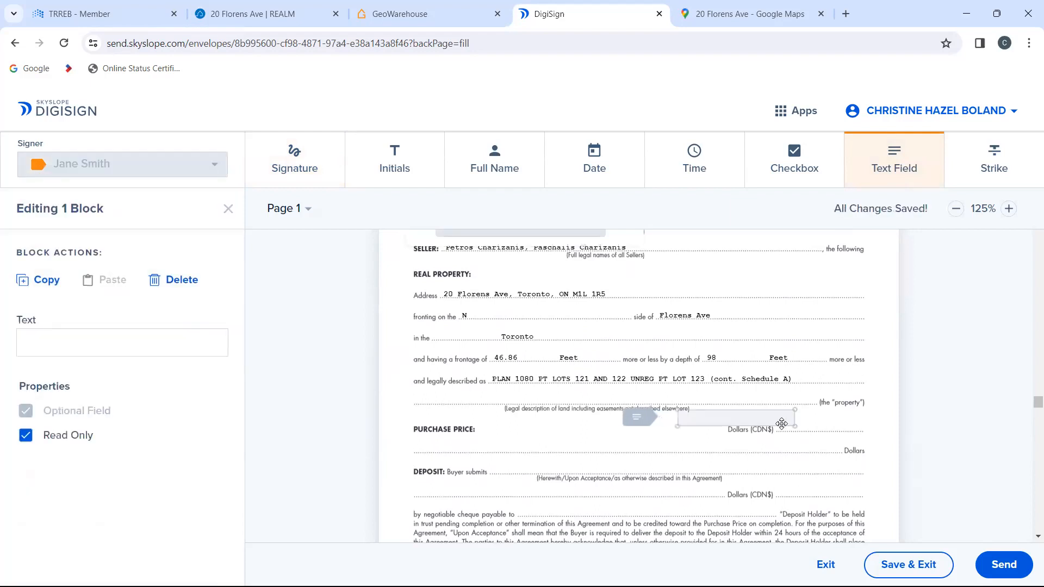
left_click_drag(796, 410, 822, 421)
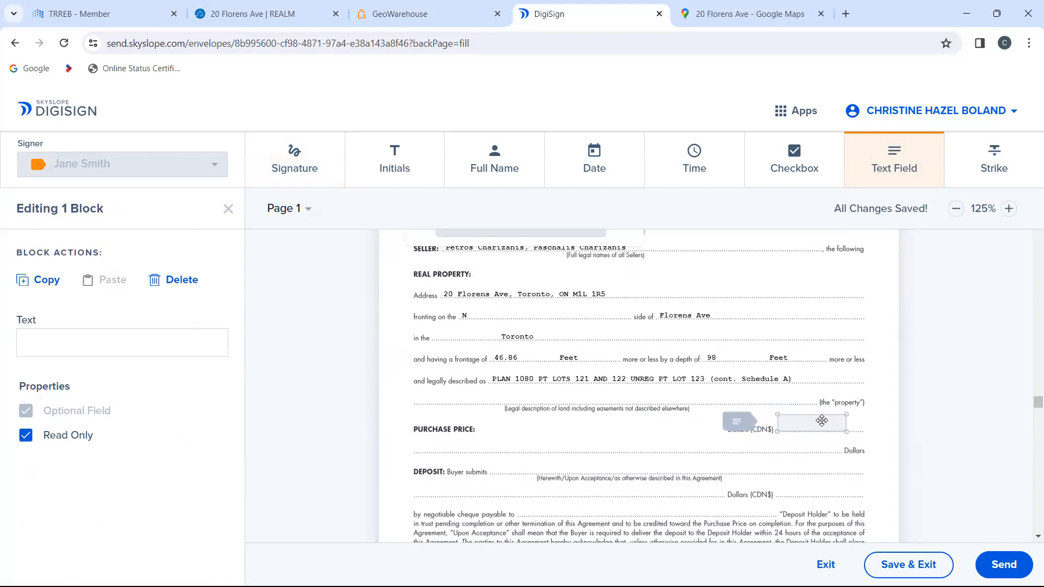
type("9")
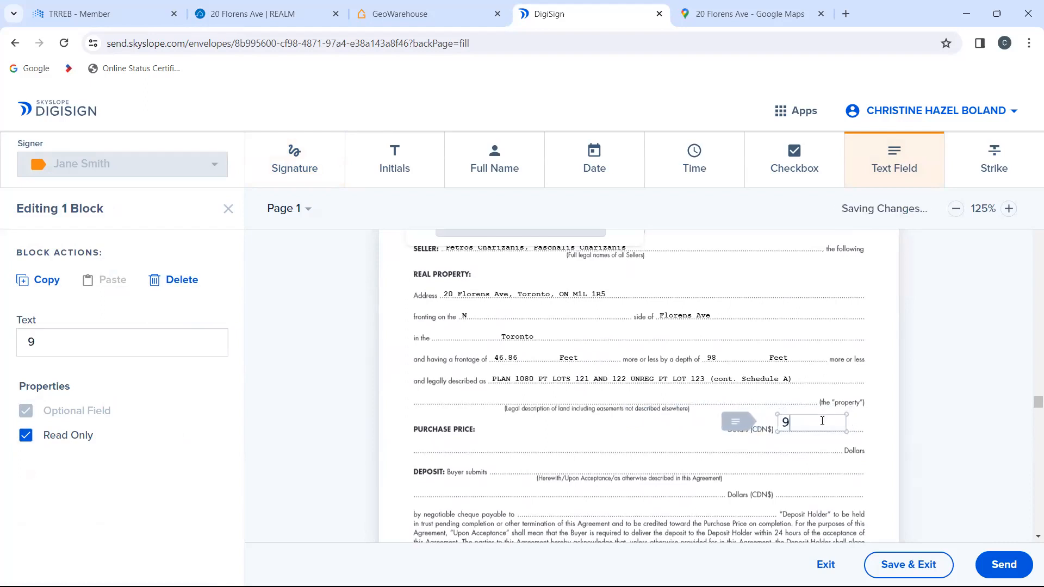
type("50,000")
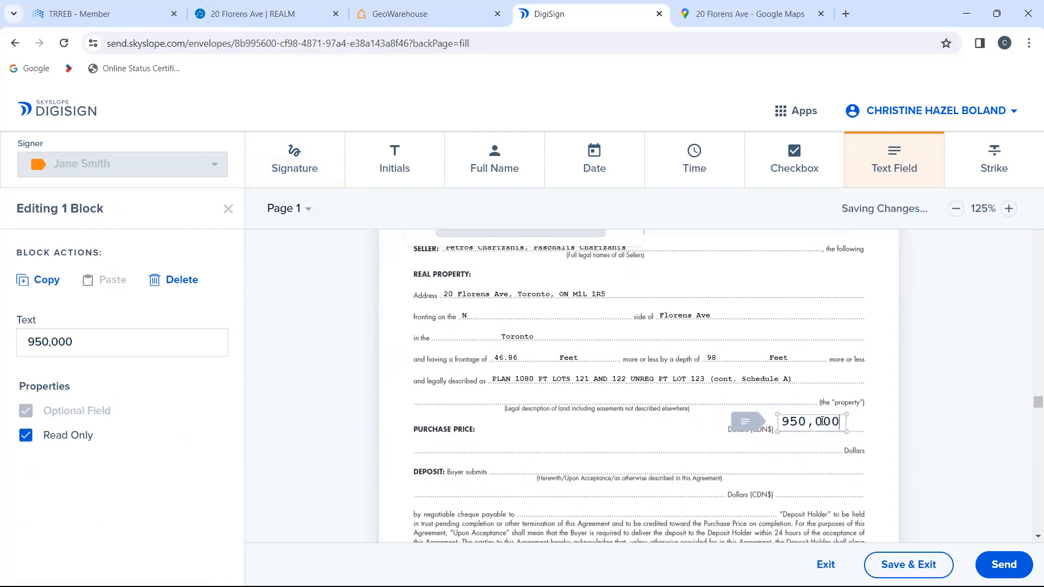
Step: Add a second text field just above the 950,000 purchase price and enter 975,000
right_click(746, 400)
right_click(765, 394)
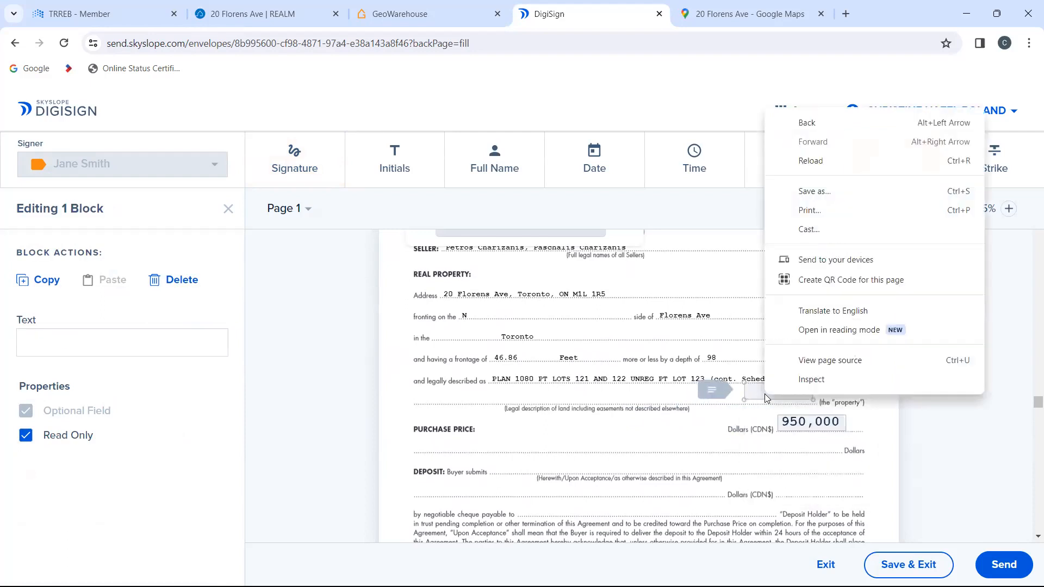
right_click(756, 396)
right_click(753, 394)
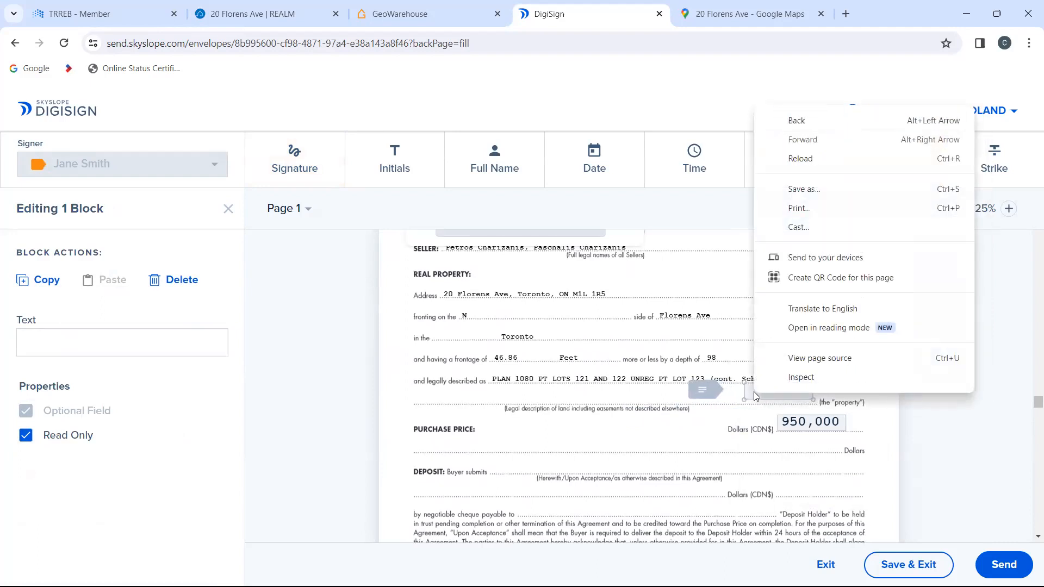
left_click(752, 392)
type("975,000")
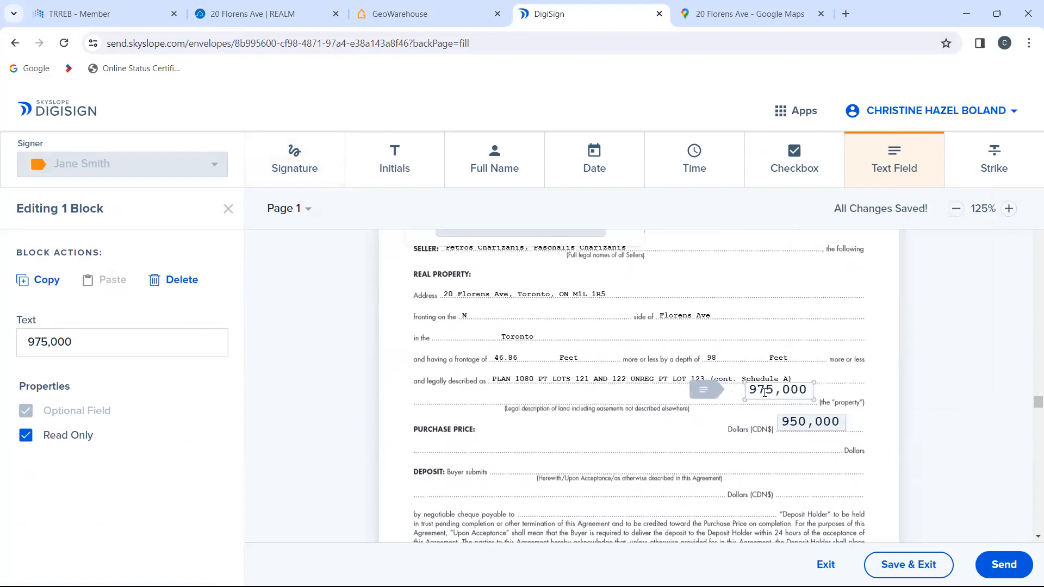
Step: Add strike lines across the 950,000 and 975,000 prices on page 1 of Form 100
left_click(995, 164)
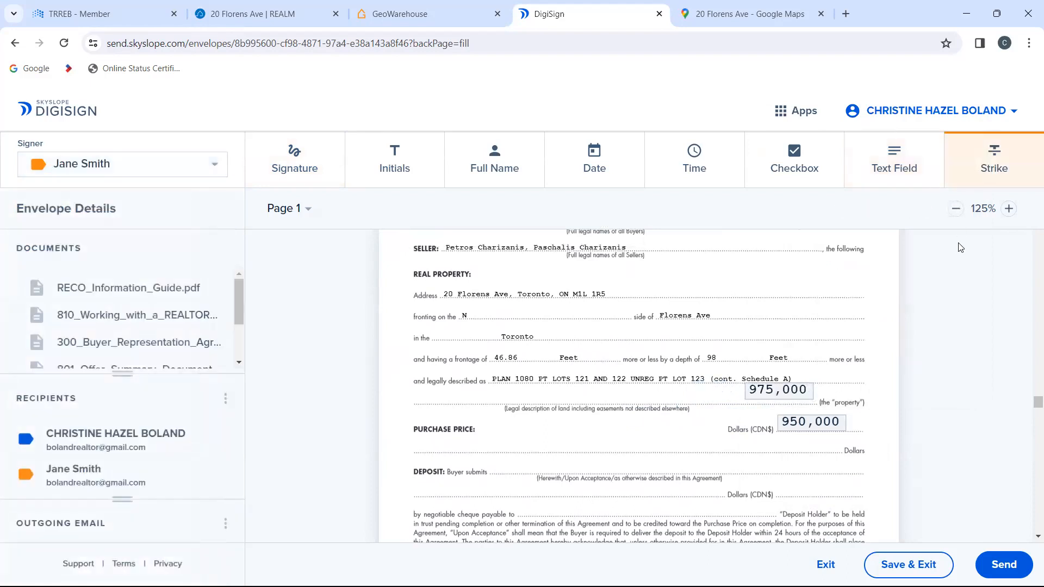
left_click(961, 170)
left_click(971, 170)
left_click_drag(776, 424, 861, 419)
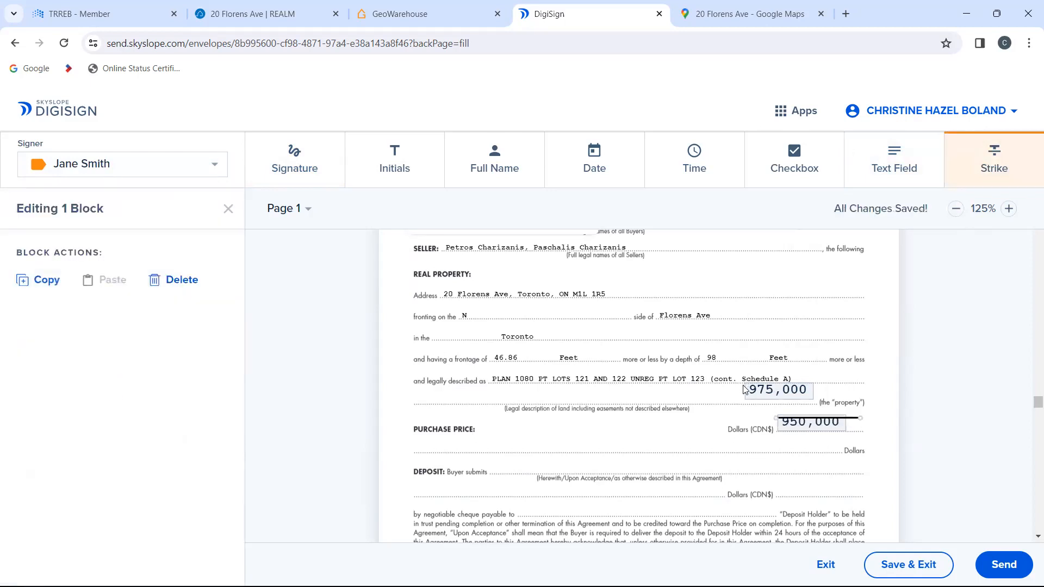
mouse_move(745, 391)
left_mouse_down()
mouse_move(814, 386)
mouse_move(806, 393)
left_mouse_up()
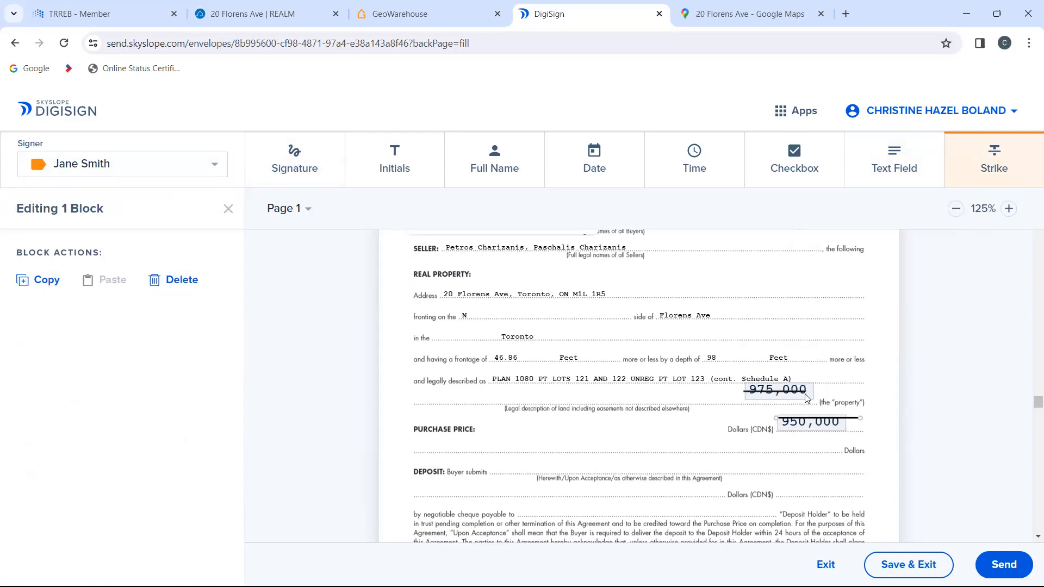
Step: Add a text field above the struck 975,000 price and enter 988,000
left_click(916, 159)
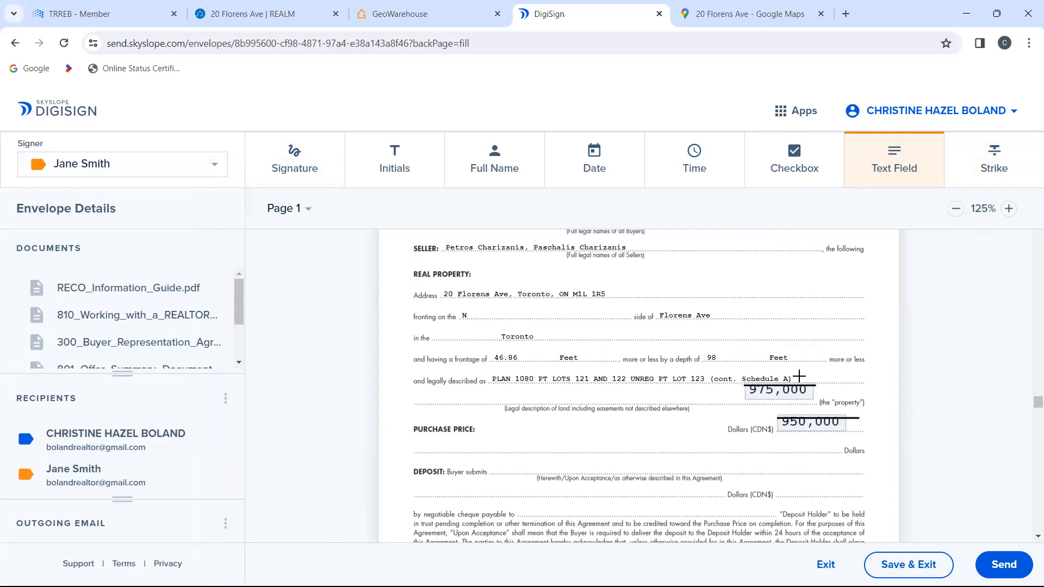
left_click(824, 375)
left_click(825, 375)
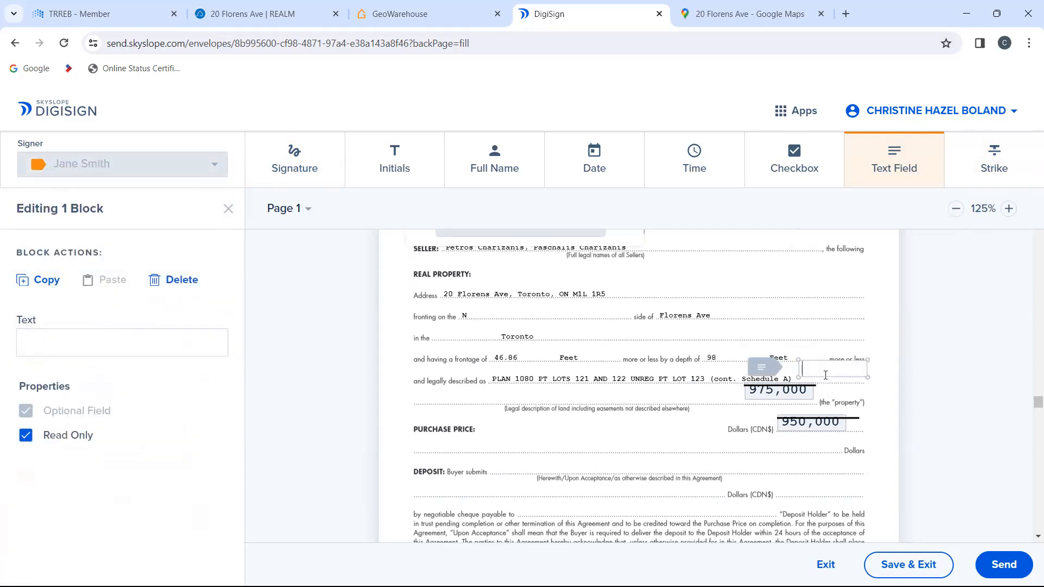
type("98")
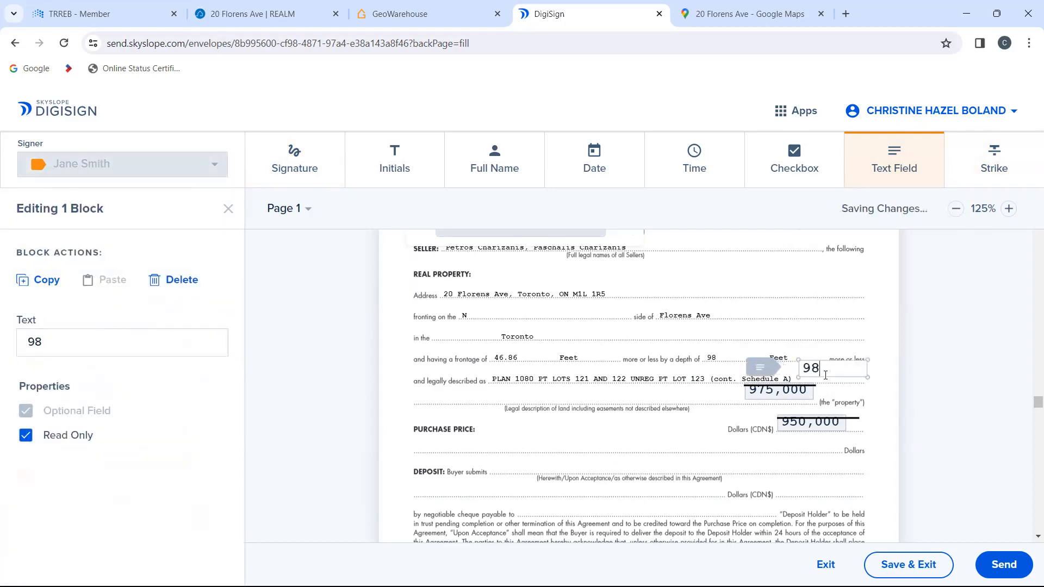
type("8,00")
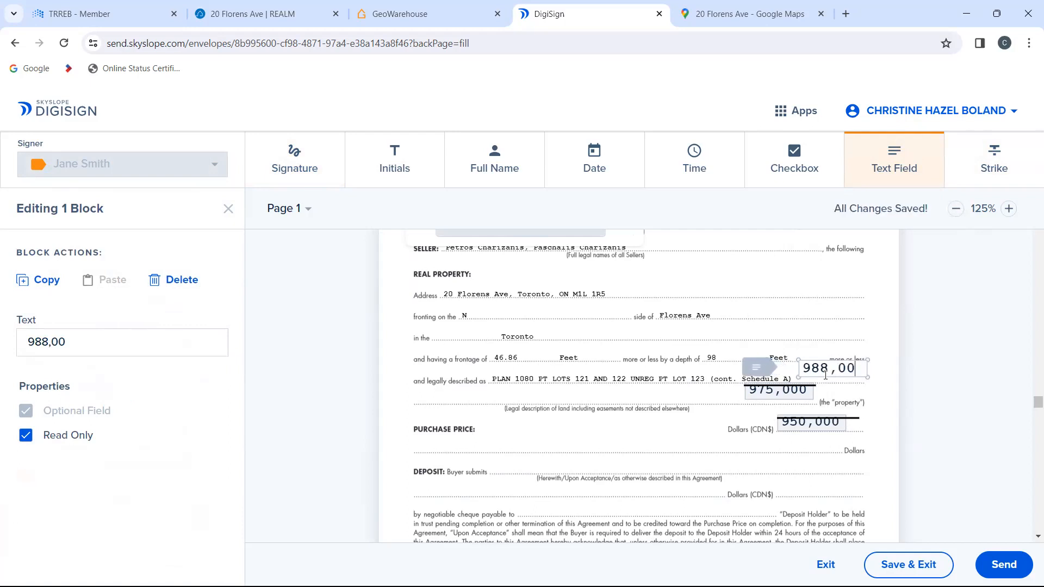
type("0")
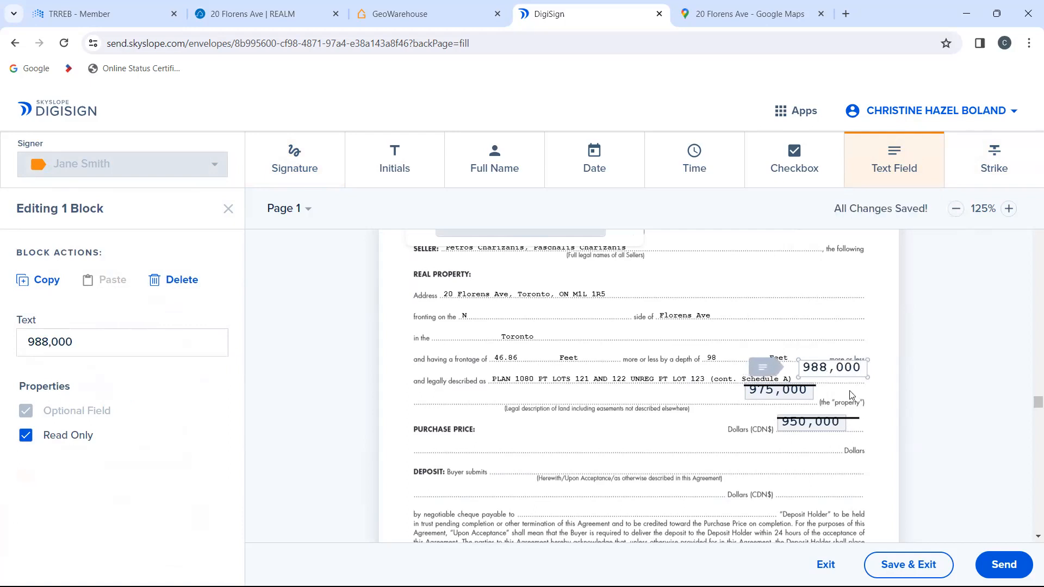
Step: Place buyer initials blocks beside the 950,000, 975,000 and 988,000 prices, aligning the last one with its amount
left_click(799, 431)
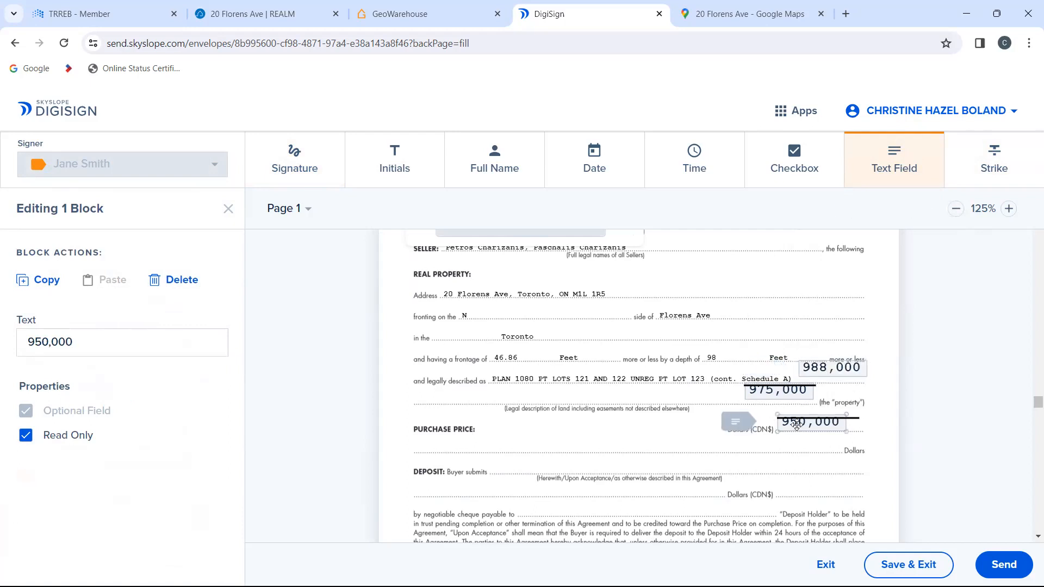
left_click(394, 157)
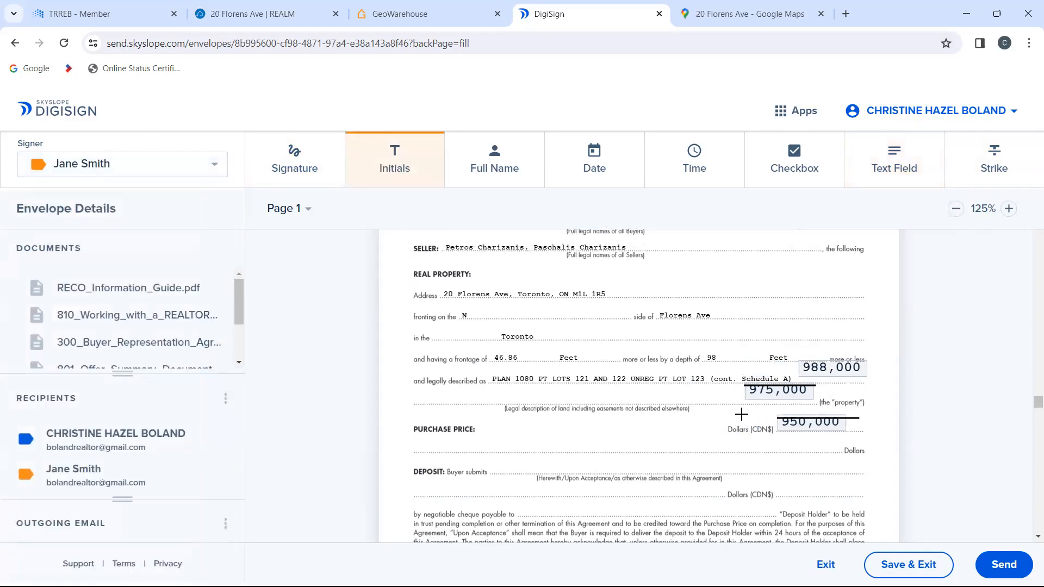
left_click(756, 423)
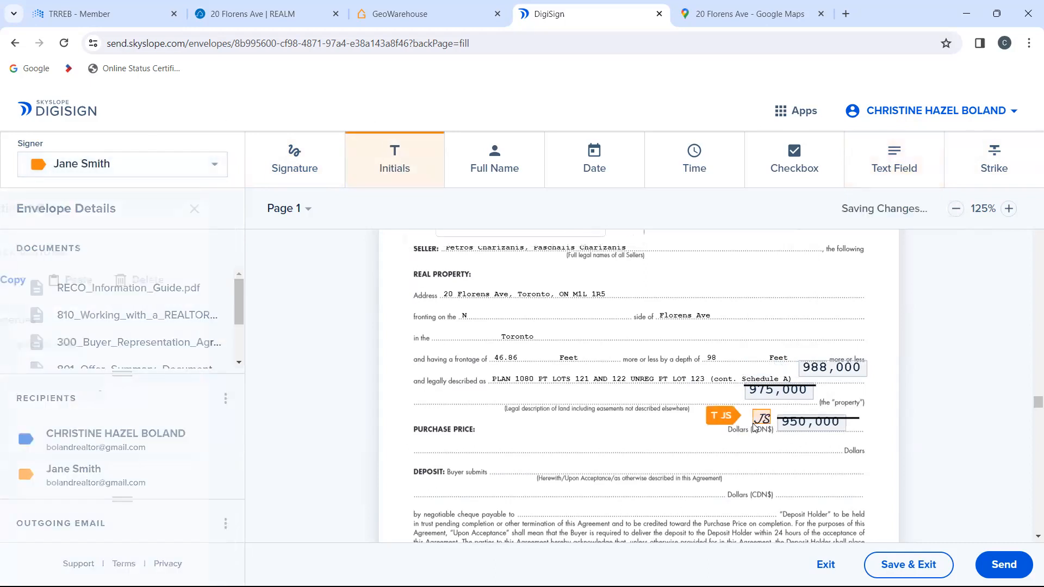
left_click(727, 395)
left_click(778, 366)
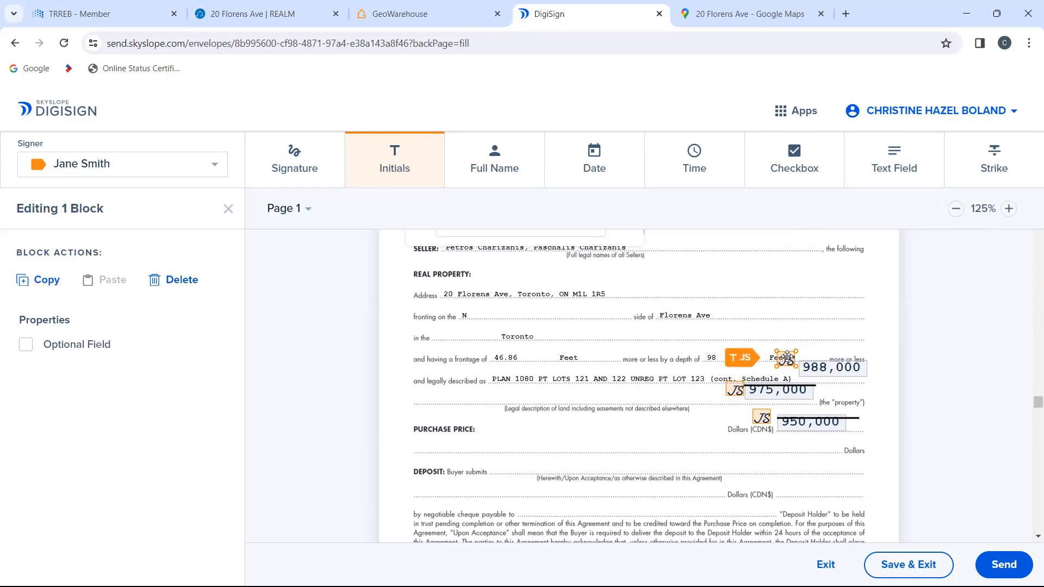
left_click_drag(789, 361, 786, 364)
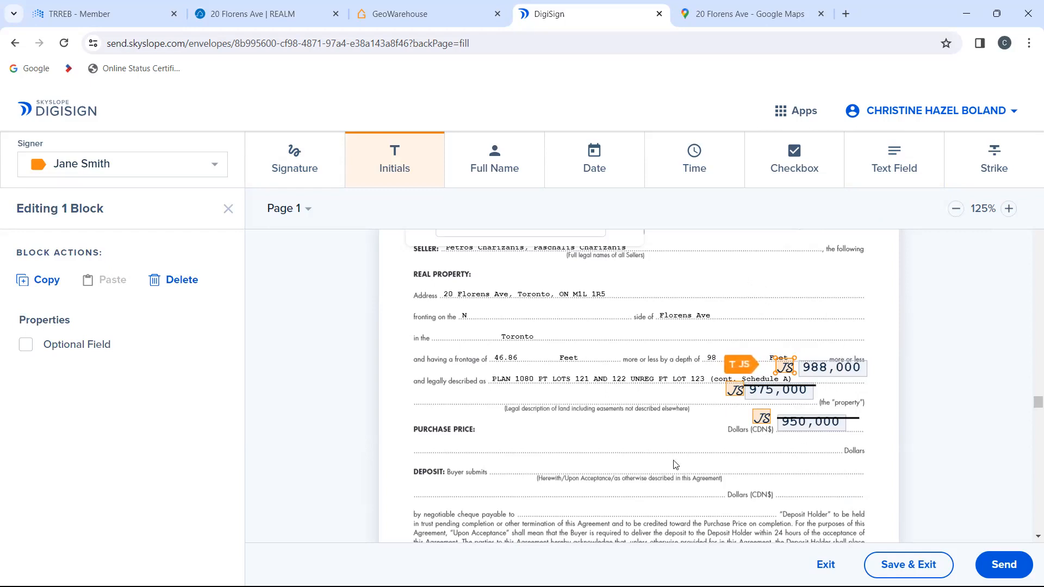
scroll(618, 367, "down", 7)
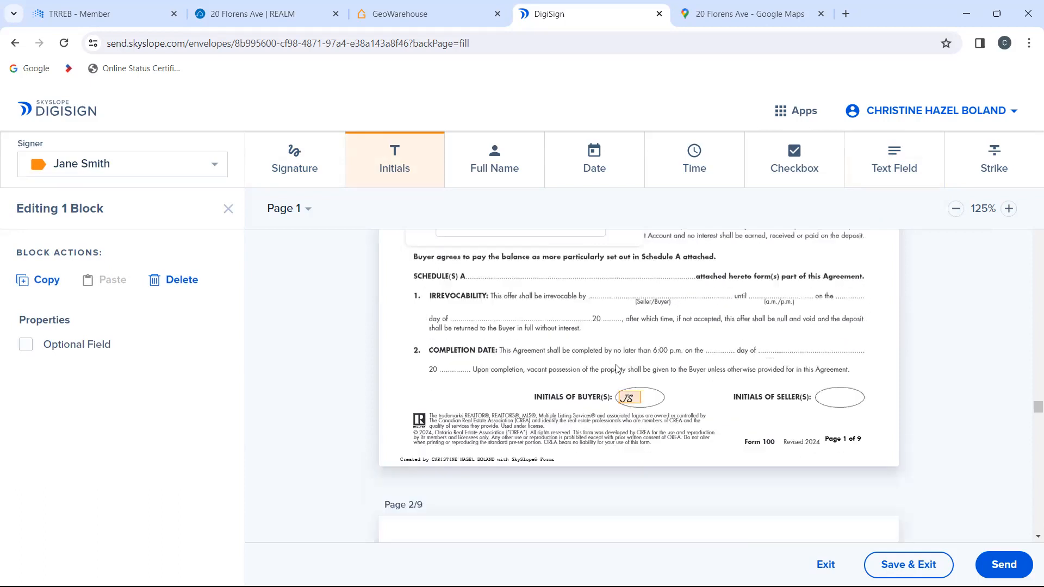
scroll(617, 368, "up", 2)
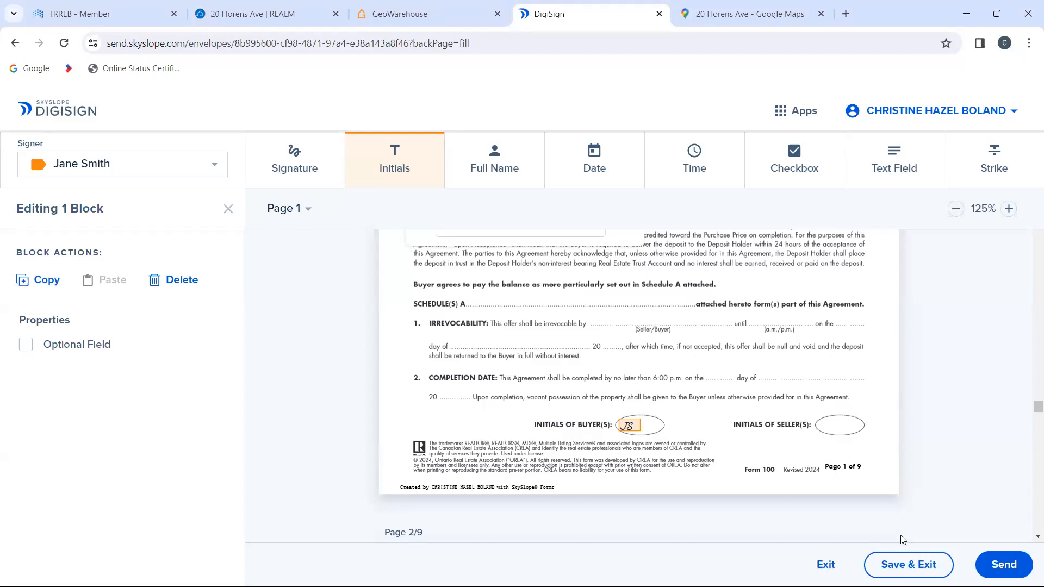
Step: Save and exit the signing envelope, return to the SkySlope Forms home and start creating a new file
left_click(902, 567)
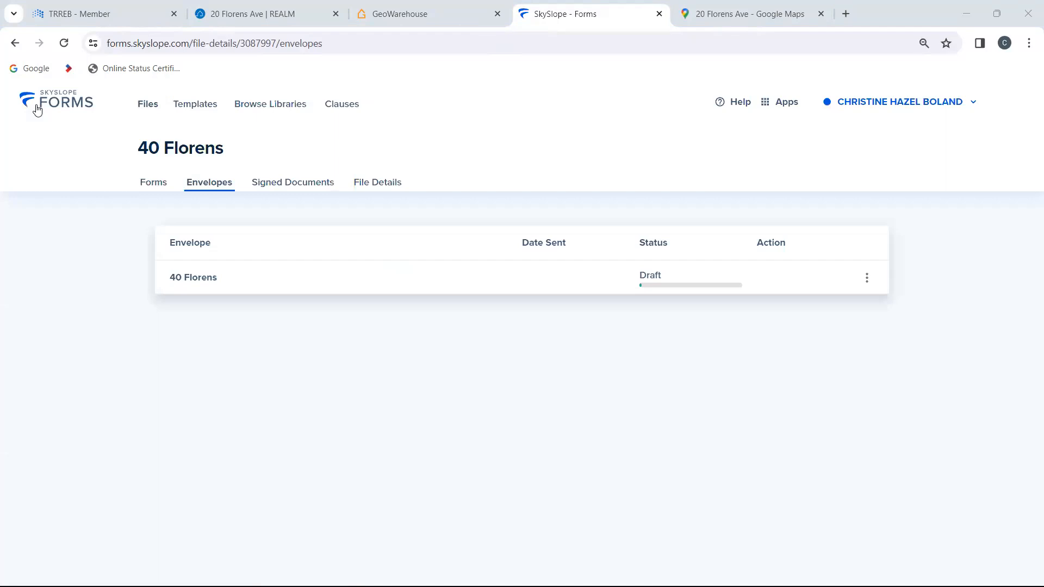
left_click(37, 111)
left_click(196, 199)
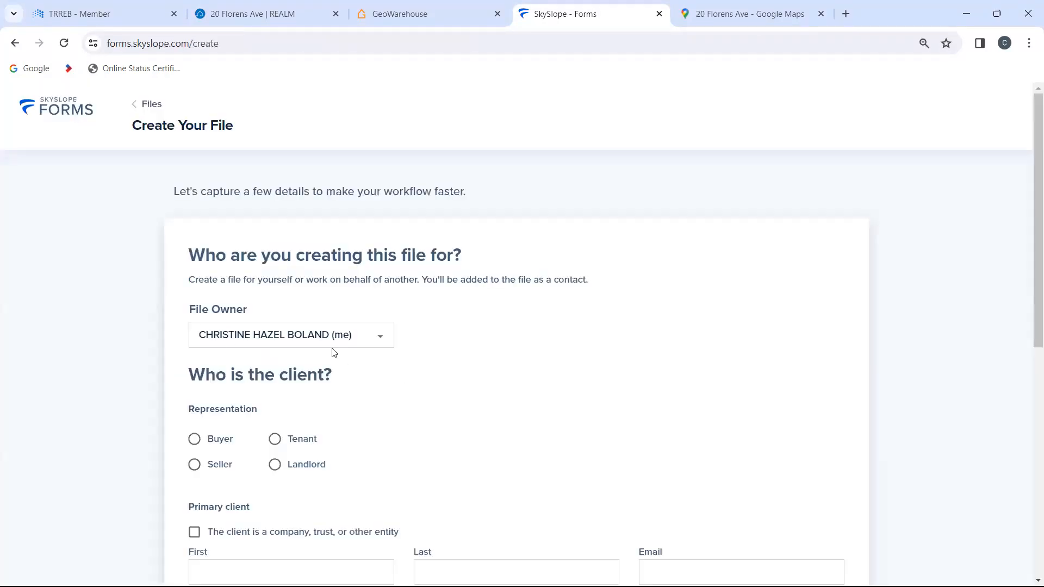
Step: Choose Seller representation for the new file and enter the primary client's first and last name
left_click(196, 466)
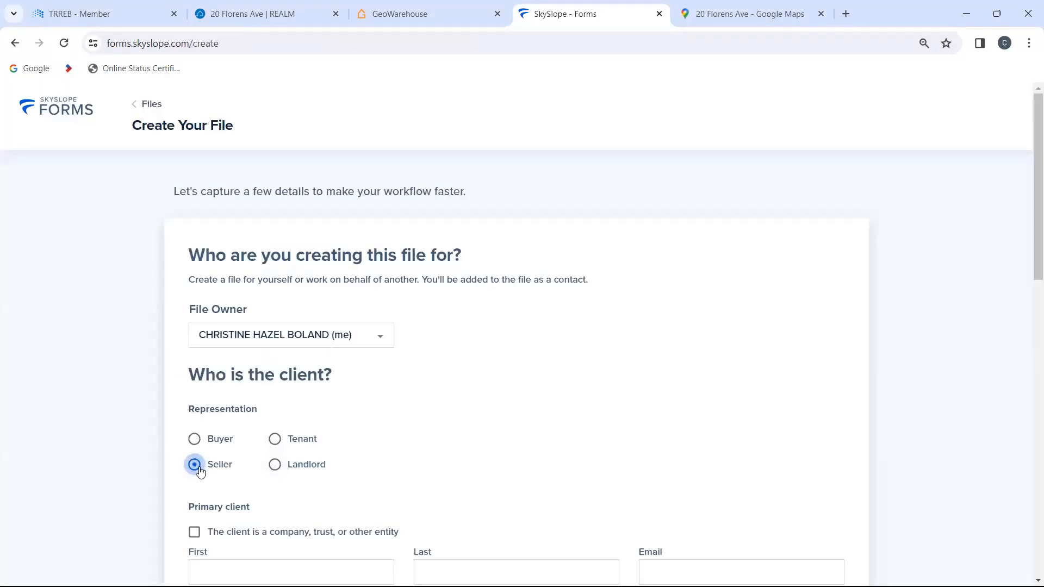
scroll(459, 440, "down", 1)
scroll(460, 441, "down", 2)
left_click(356, 390)
type("Je")
key("BackSpace")
type("ane")
key("Tab")
type("Doe")
key("Tab")
key("Tab")
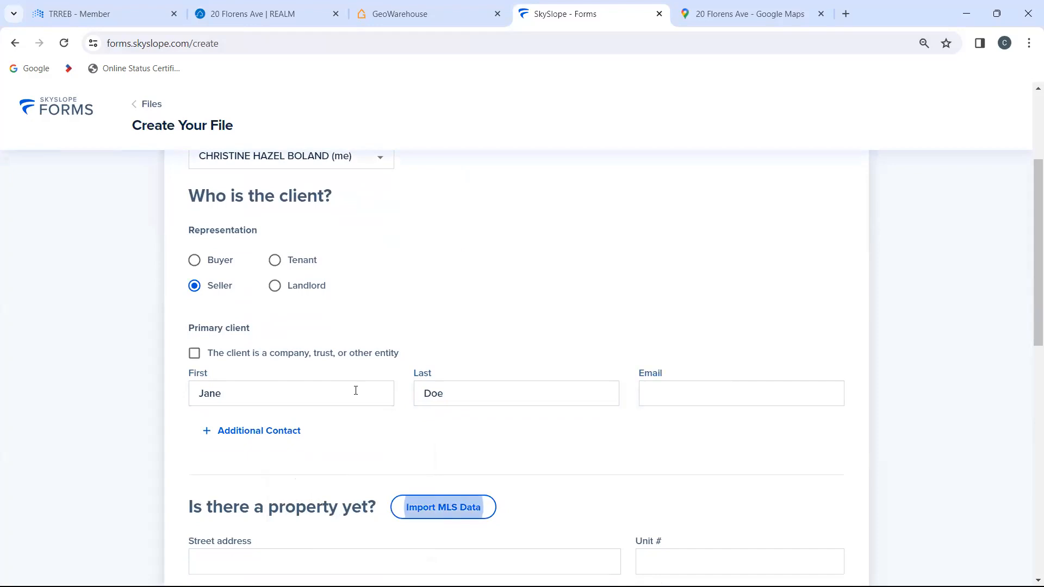
Step: Name the file ABC Lane and create it with a template that supplies the listing forms
scroll(459, 482, "down", 2)
scroll(533, 452, "down", 4)
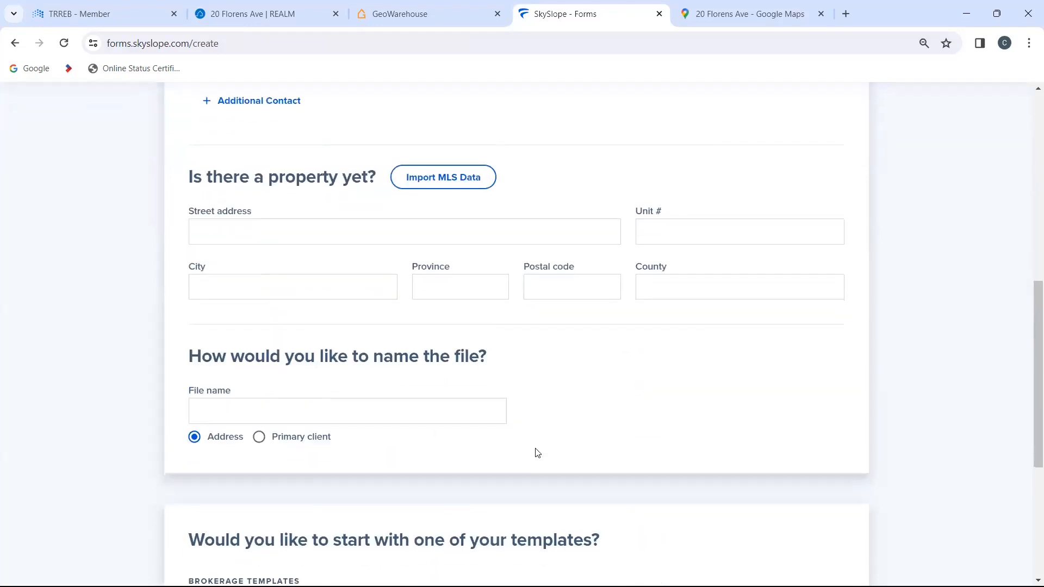
left_click(331, 412)
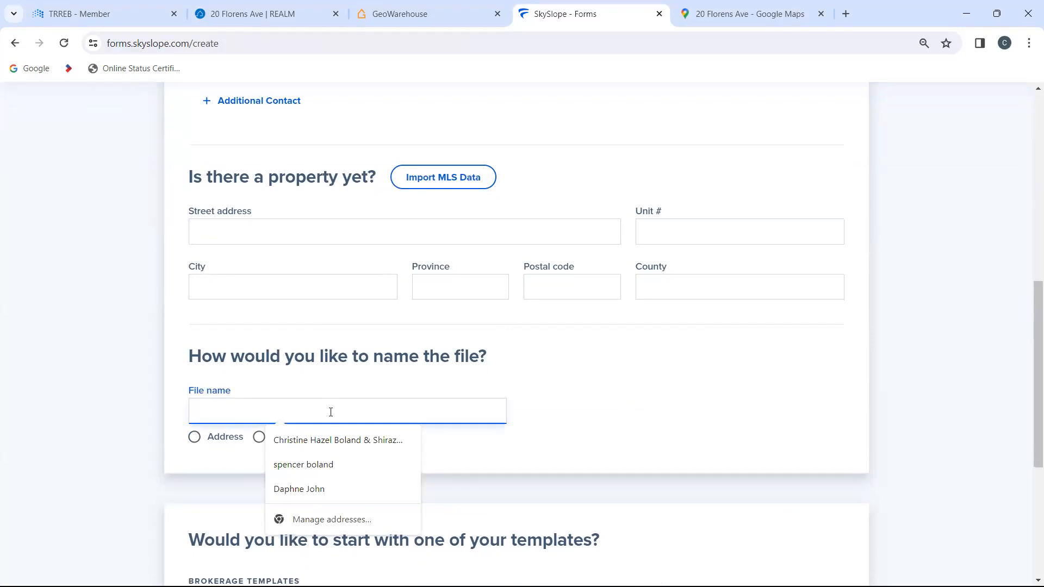
type("ABC Lane")
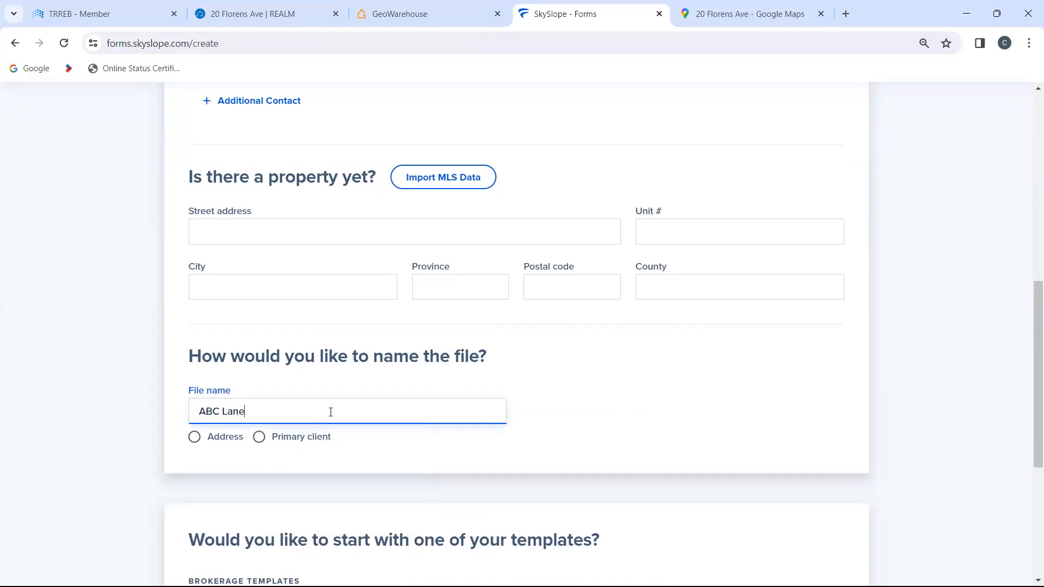
scroll(330, 413, "down", 5)
left_click(304, 355)
left_click(837, 572)
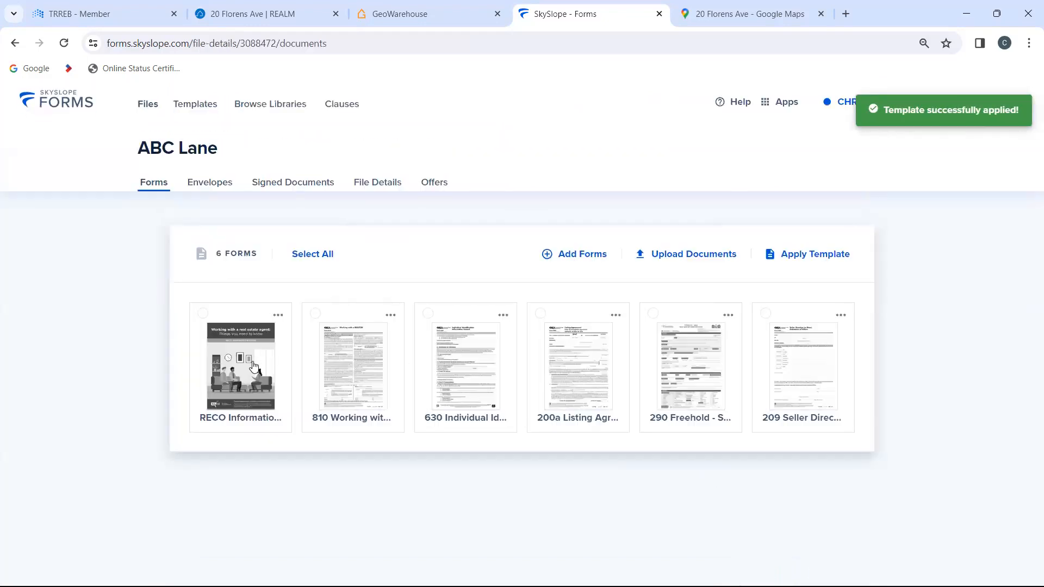
Step: Open the 290 Freehold - Sale MLS Data Information Form and examine its pages, including the Rooms/Details table on page 2
left_click(681, 371)
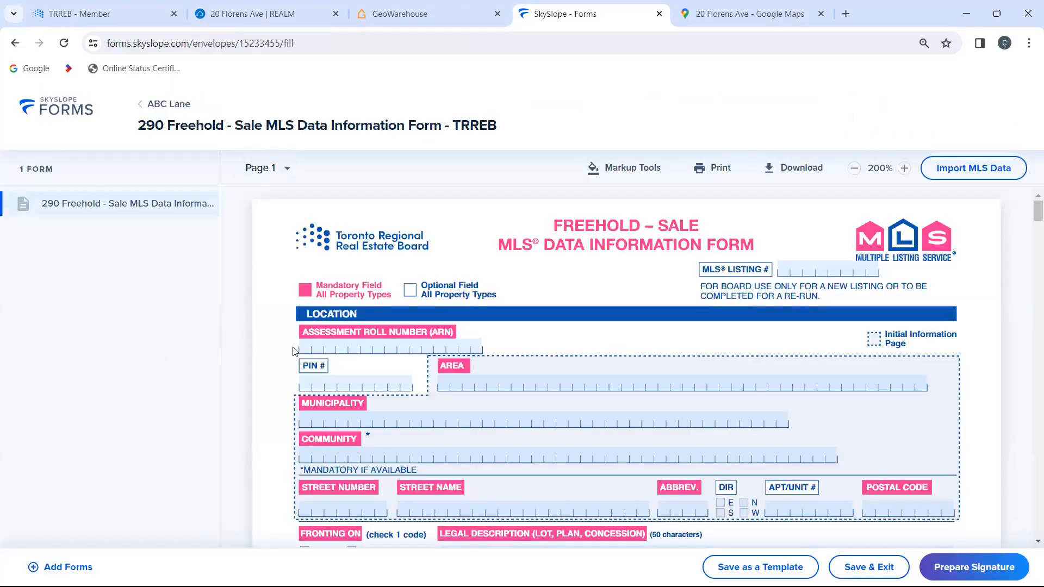
scroll(293, 348, "down", 15)
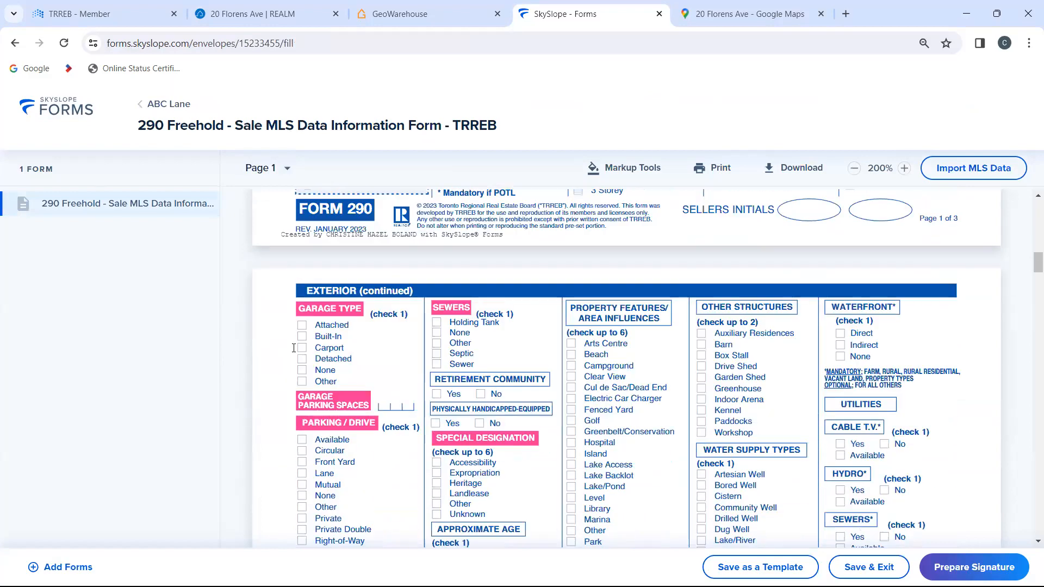
scroll(294, 348, "down", 20)
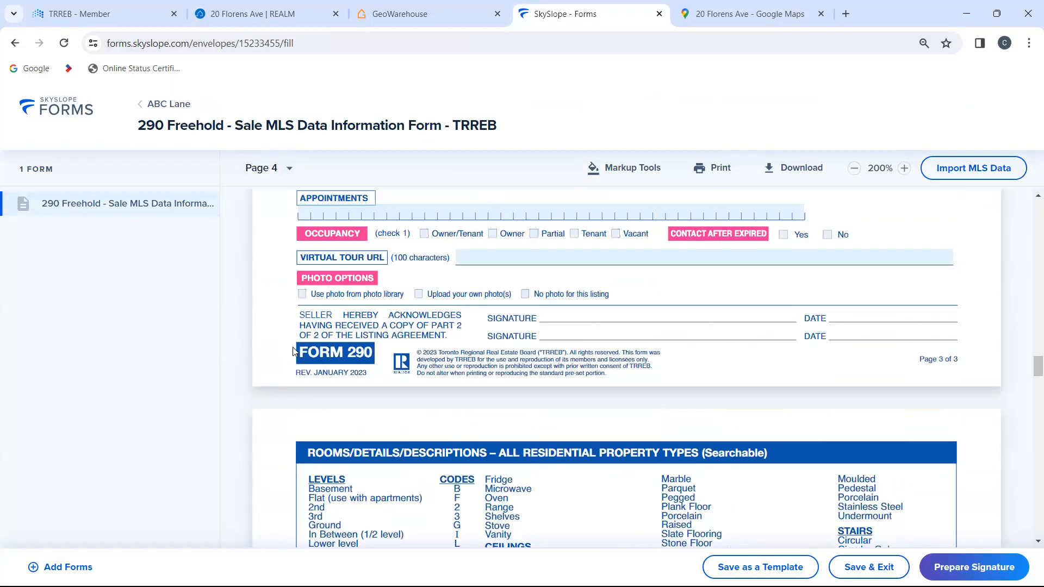
scroll(294, 351, "up", 12)
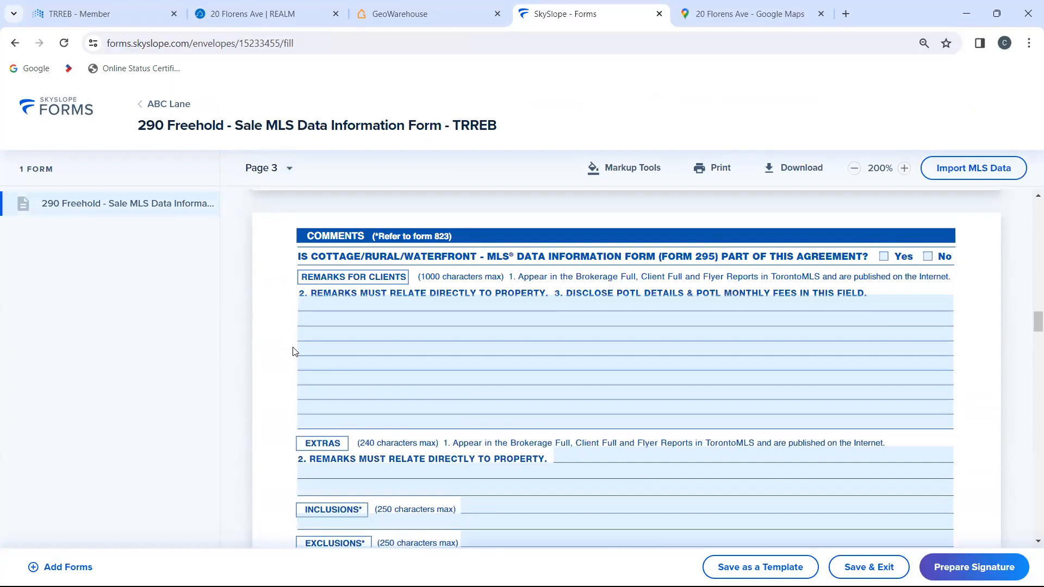
scroll(294, 351, "up", 3)
scroll(293, 348, "up", 6)
scroll(293, 348, "down", 2)
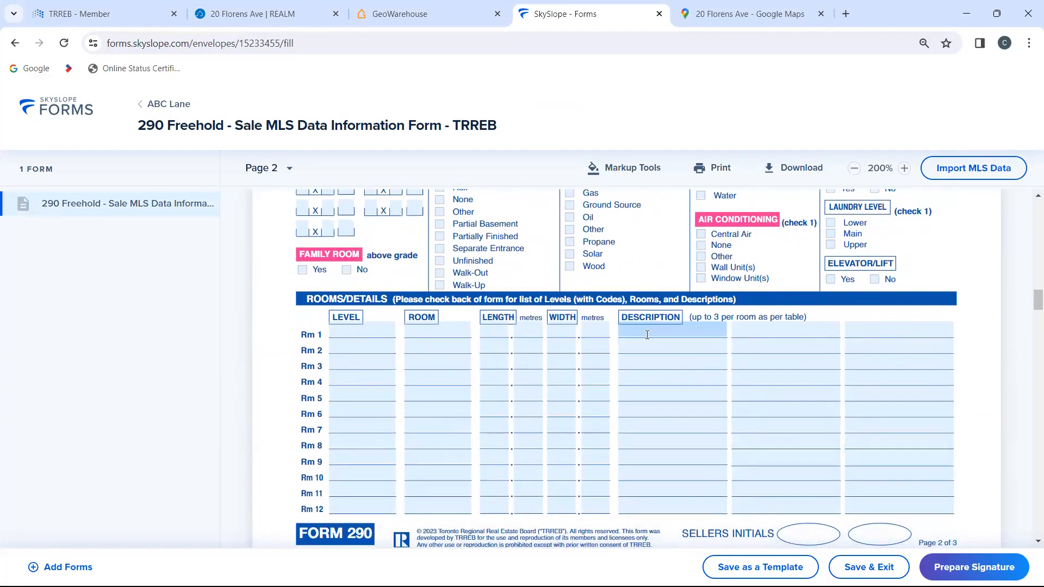
left_click(647, 335)
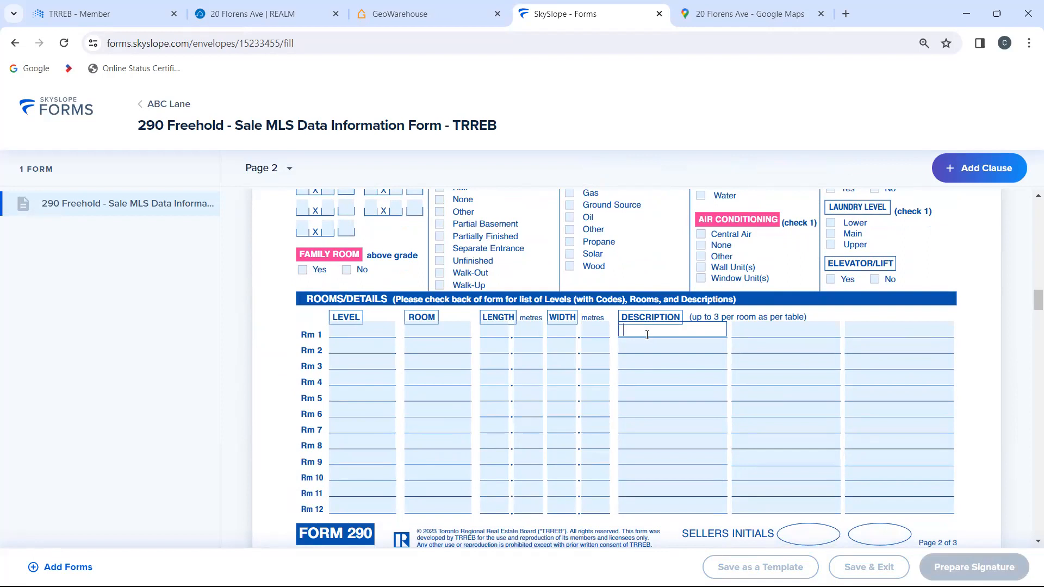
Step: Switch to REALM, leave the open property for the results list and launch the Listing Add/Edit app
mouse_move(252, 15)
left_click(276, 7)
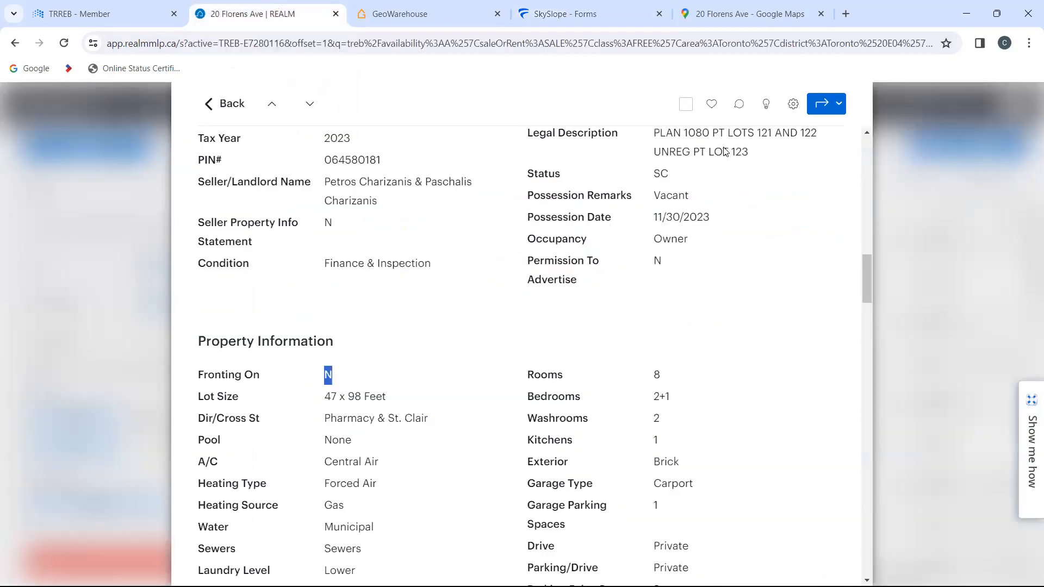
left_click(227, 102)
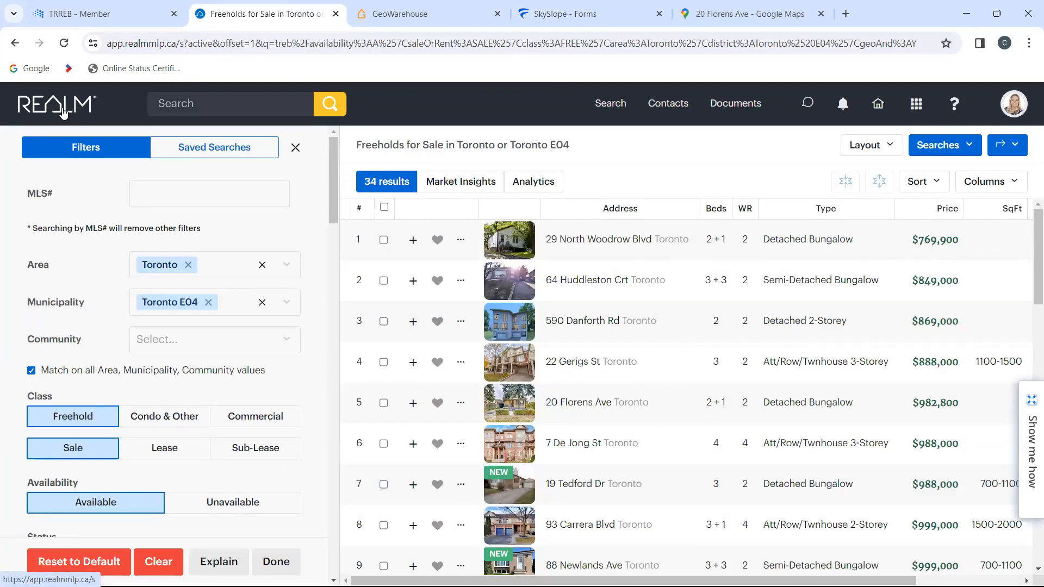
left_click(917, 109)
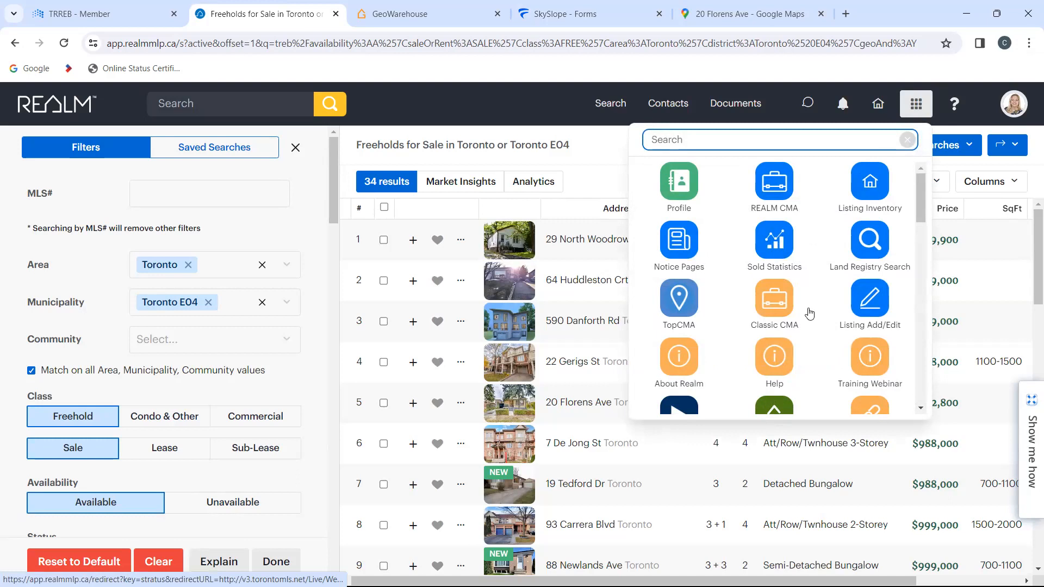
scroll(810, 314, "down", 1)
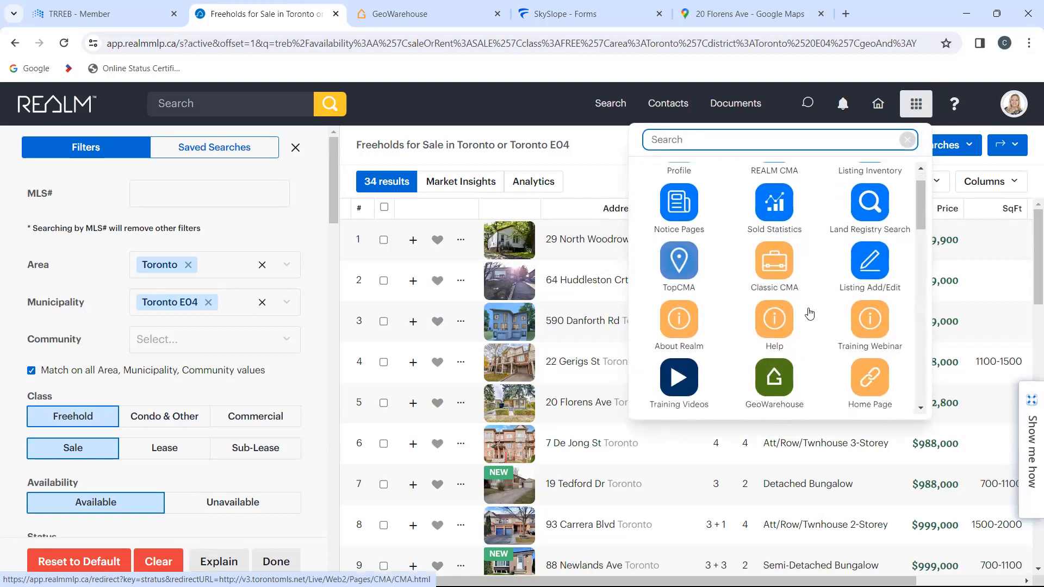
scroll(810, 313, "up", 1)
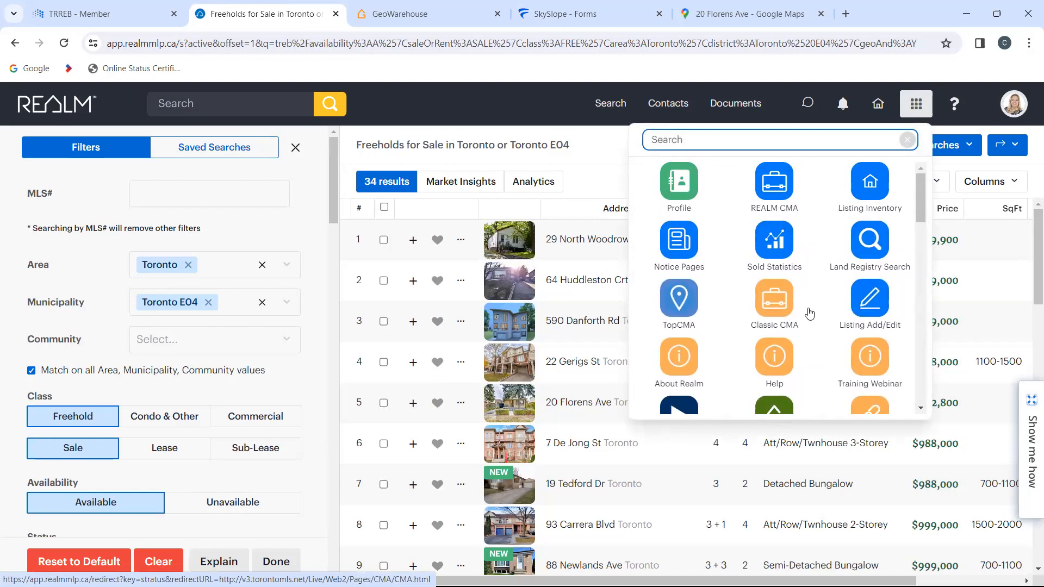
scroll(811, 314, "down", 1)
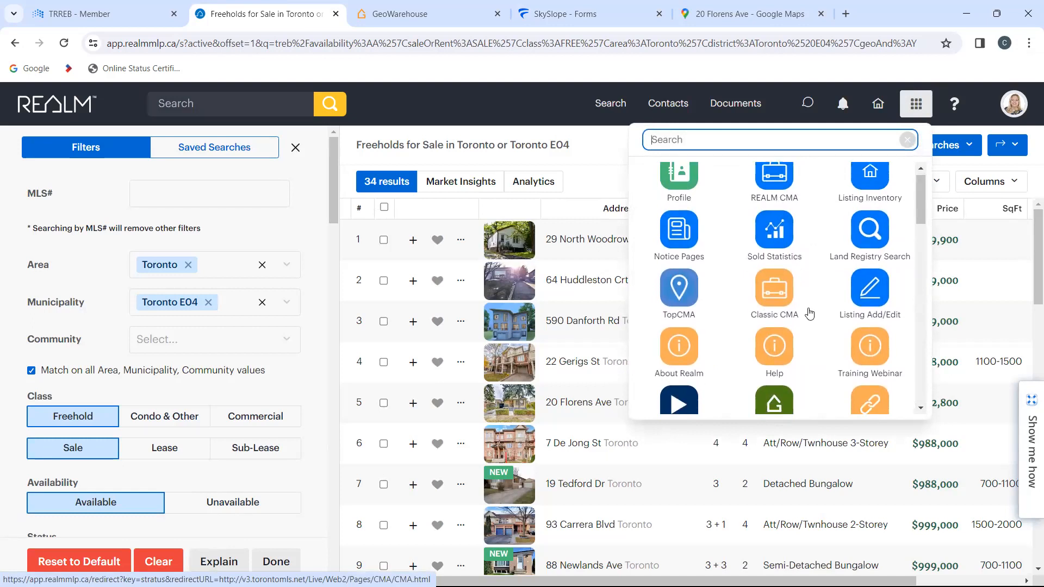
left_click(873, 291)
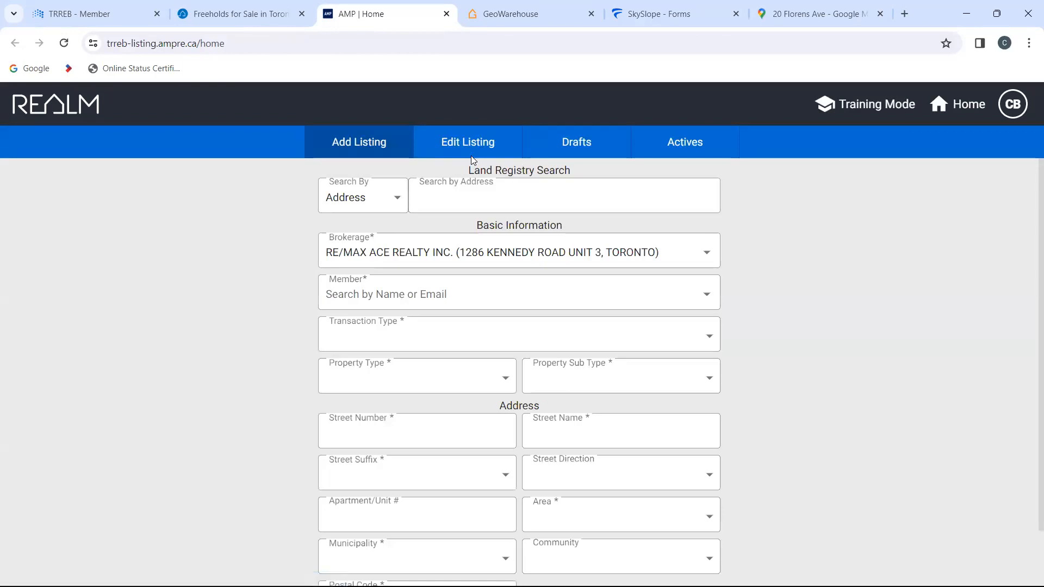
Step: Search the land registry by the property's street address and select the first matching record for the new listing
left_click(474, 202)
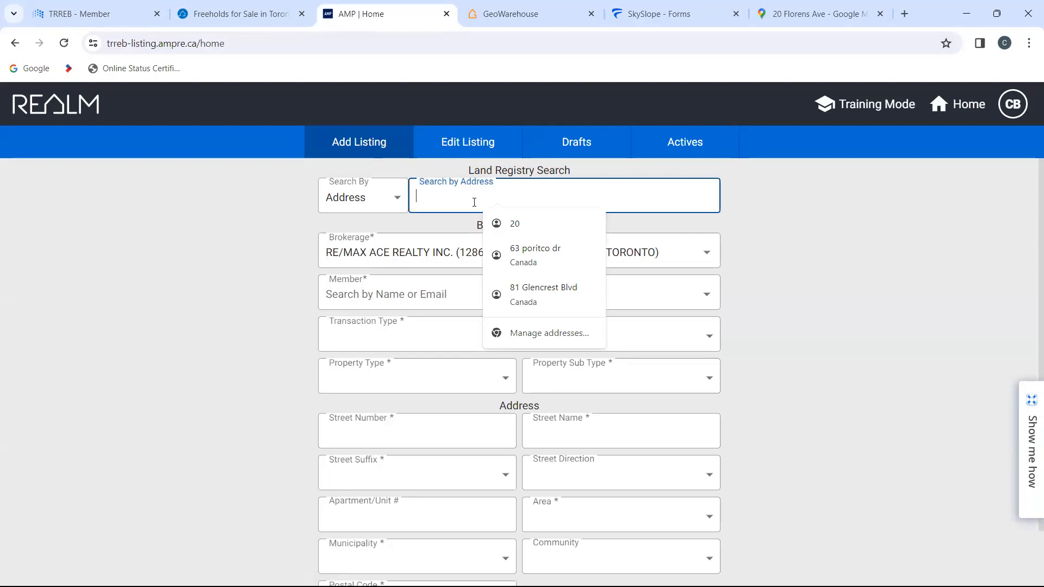
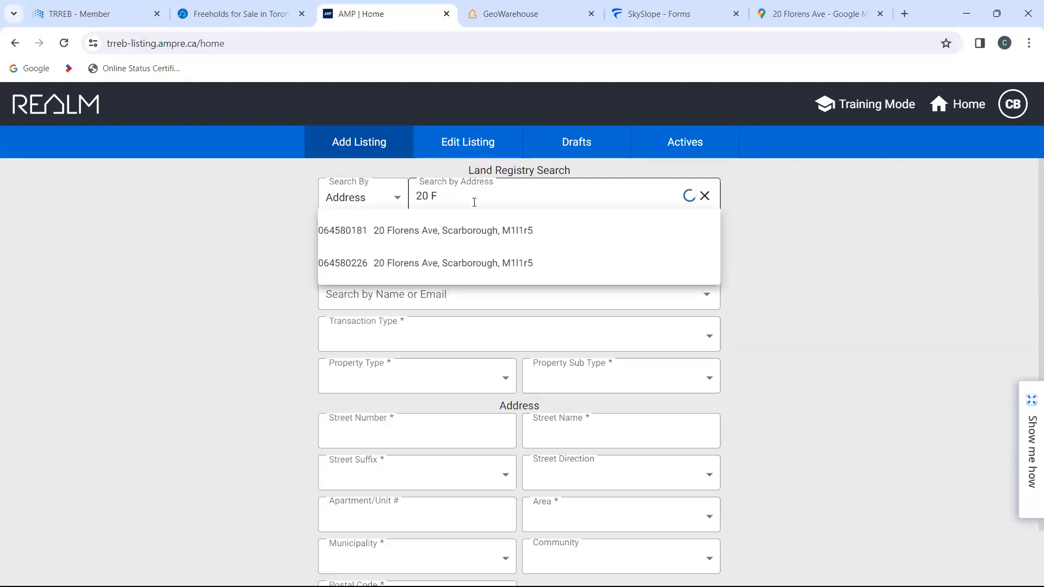
type("lorens")
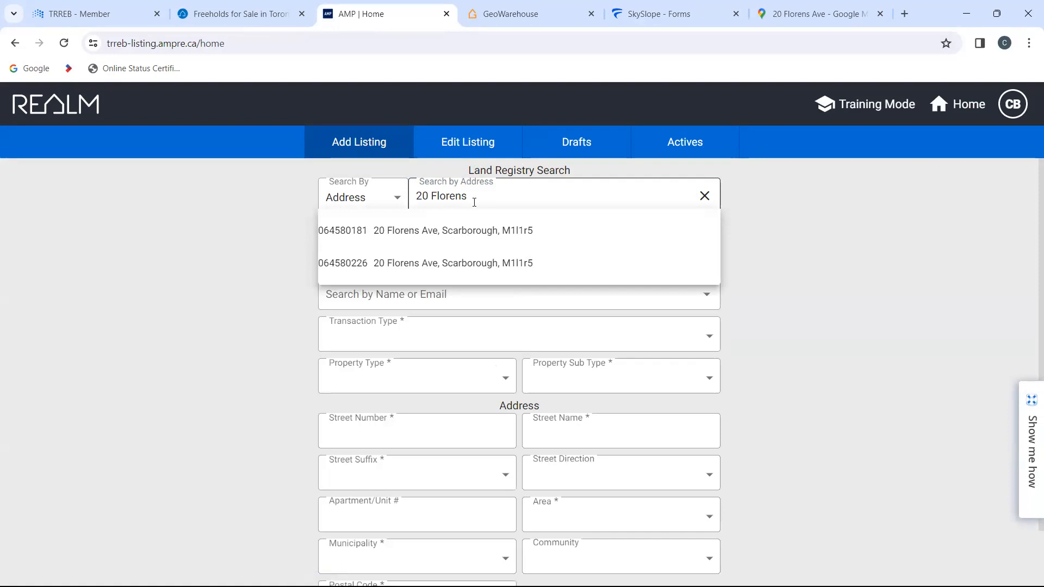
left_click(467, 232)
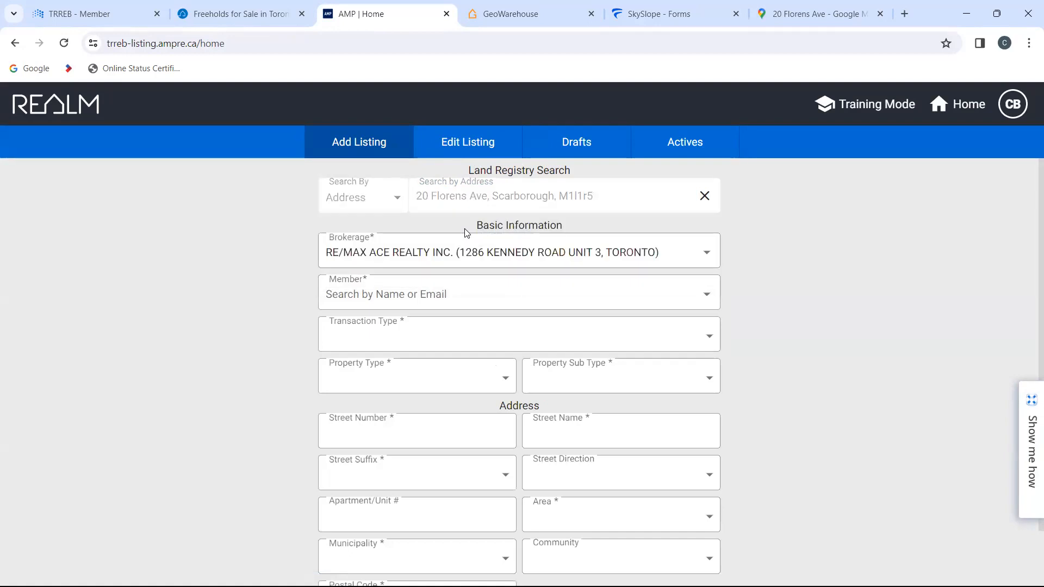
Step: Search for the listing agent by first name and set them as the listing's member
scroll(238, 319, "down", 1)
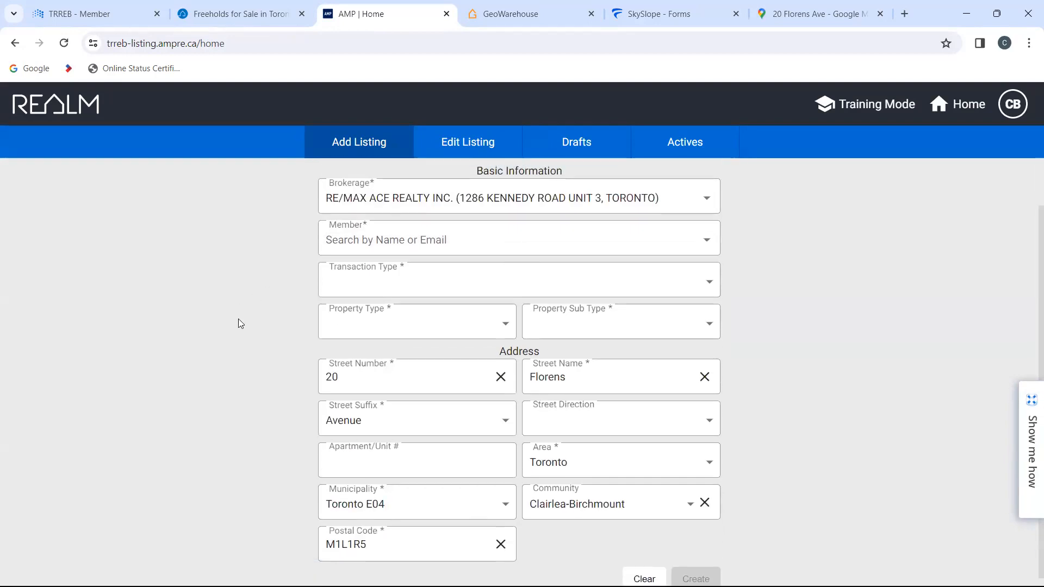
left_click(451, 254)
type("christine")
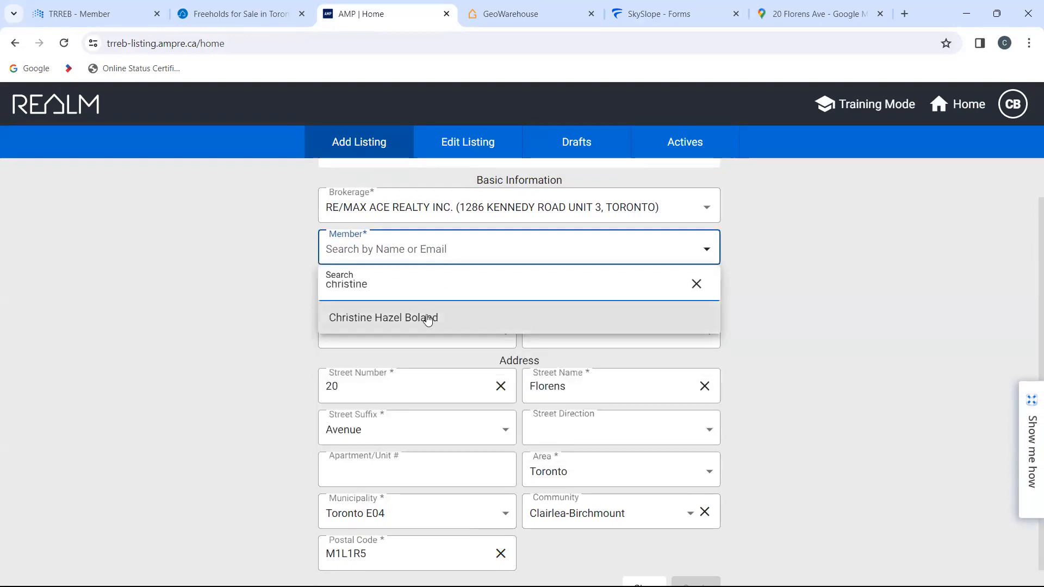
left_click(427, 321)
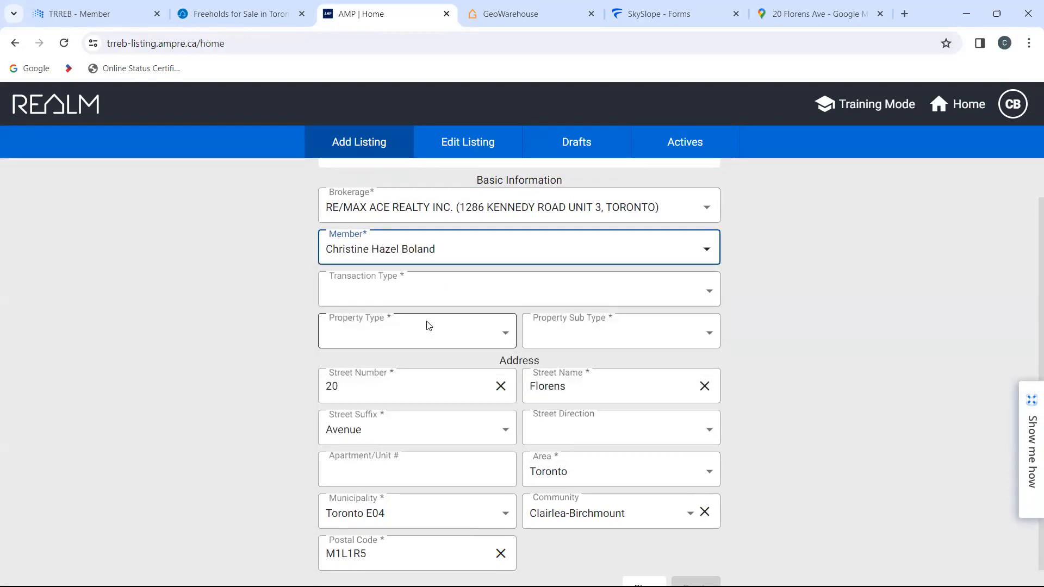
Step: Create the draft listing as For Sale, Residential Freehold, Detached, and open its Rooms/Detail section
left_click(600, 303)
left_click(534, 363)
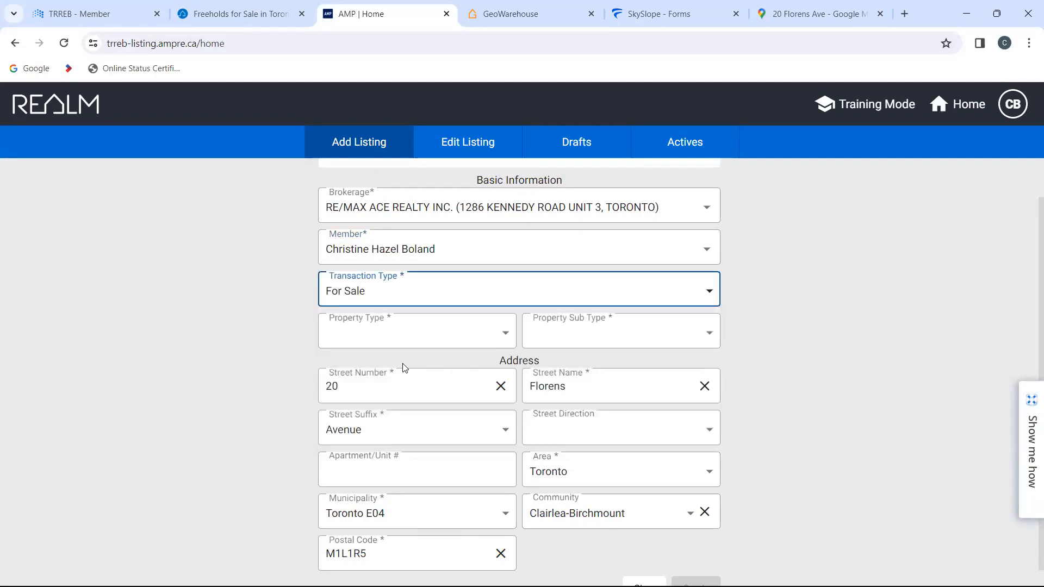
left_click(412, 333)
left_click(404, 416)
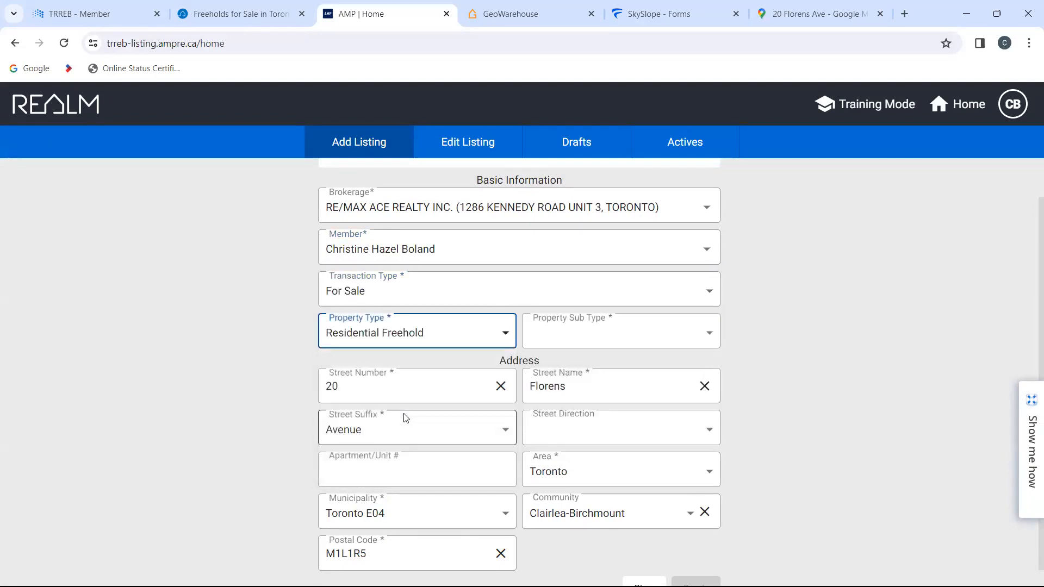
scroll(788, 367, "down", 1)
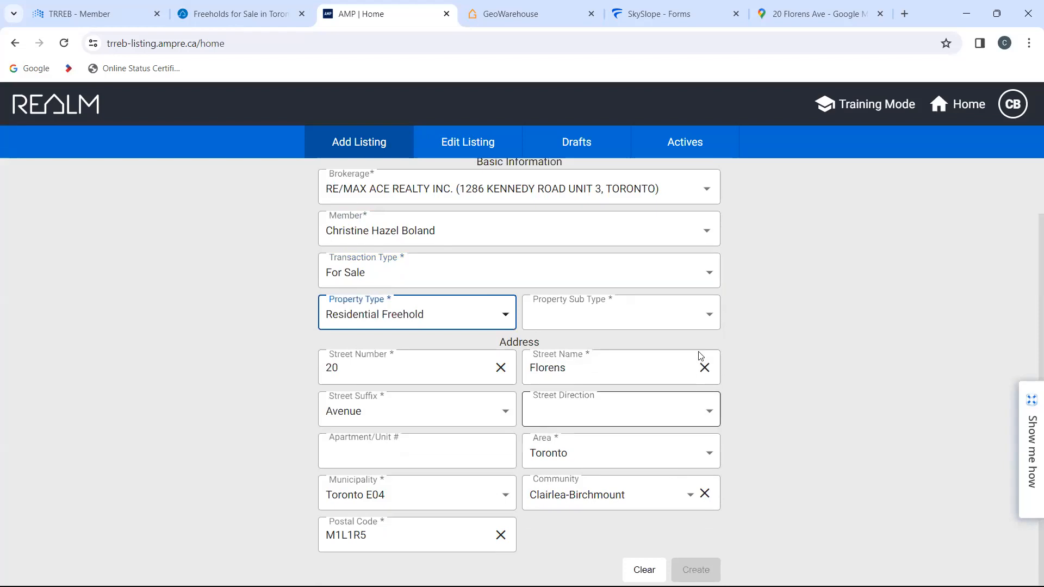
left_click(695, 321)
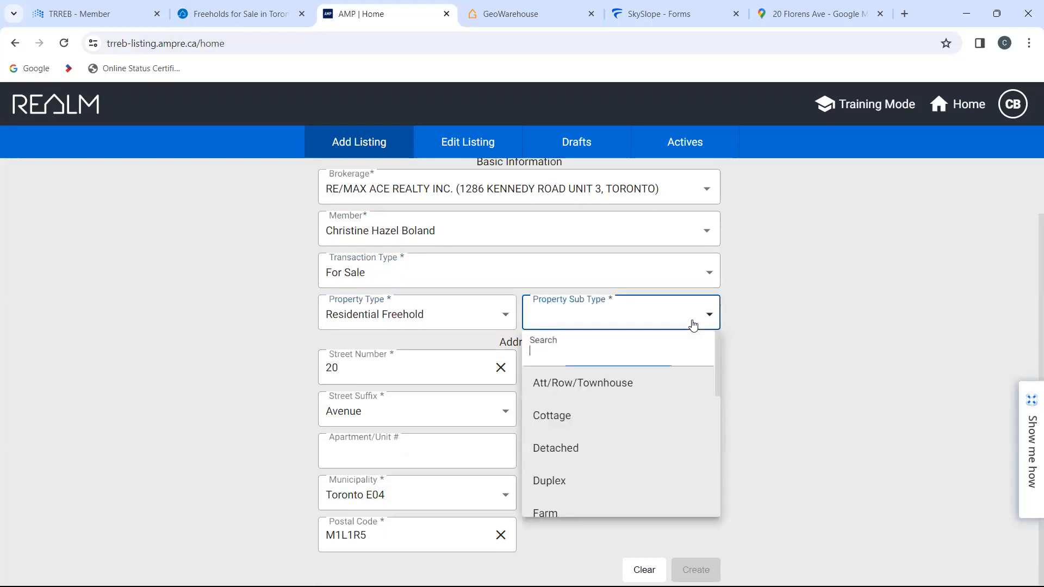
left_click(618, 448)
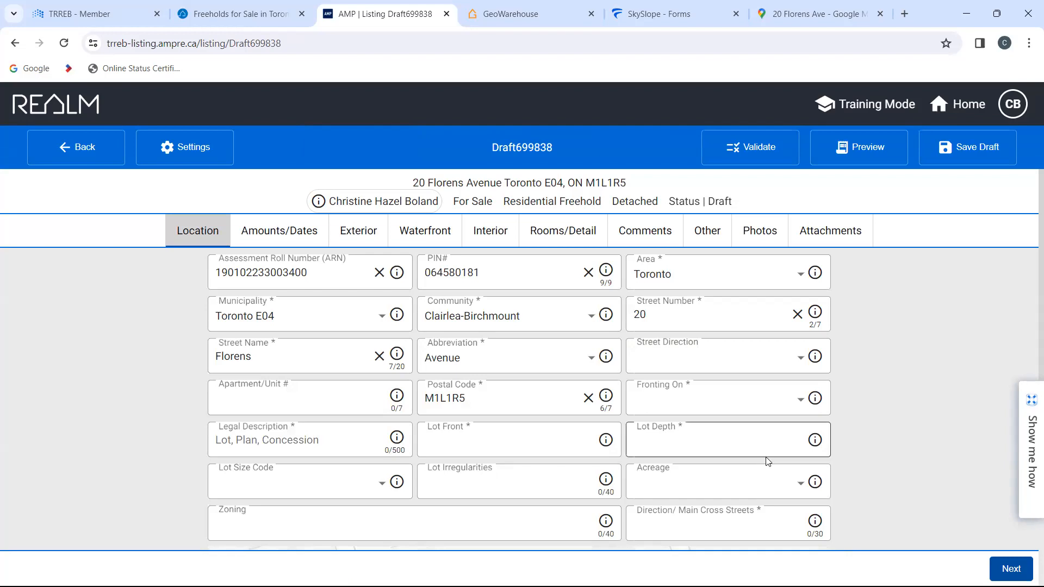
left_click(560, 234)
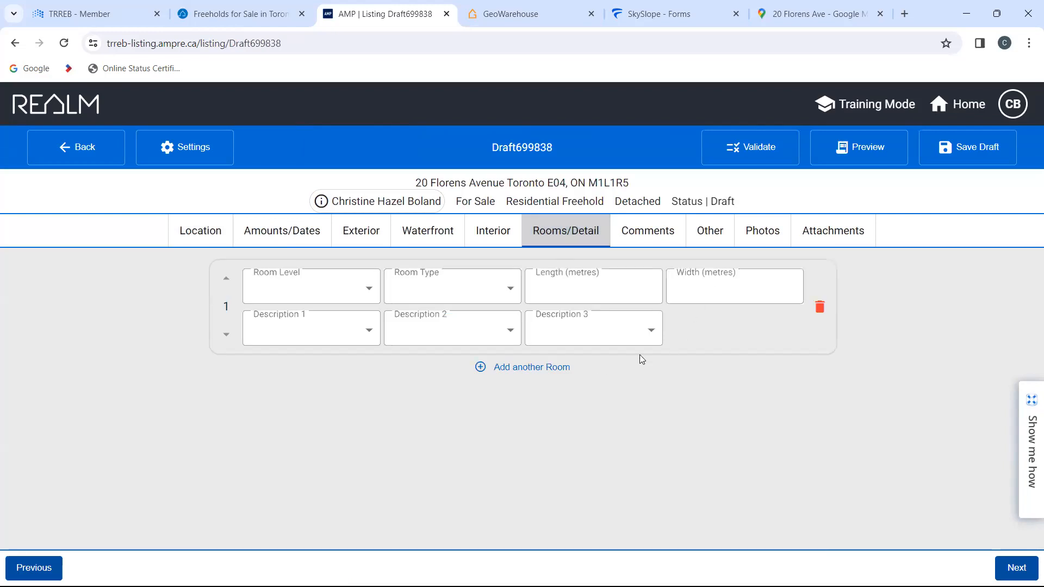
Step: Find the hardwood option for the first room's Description 1 and set it to Hardwood Floor
left_click(345, 333)
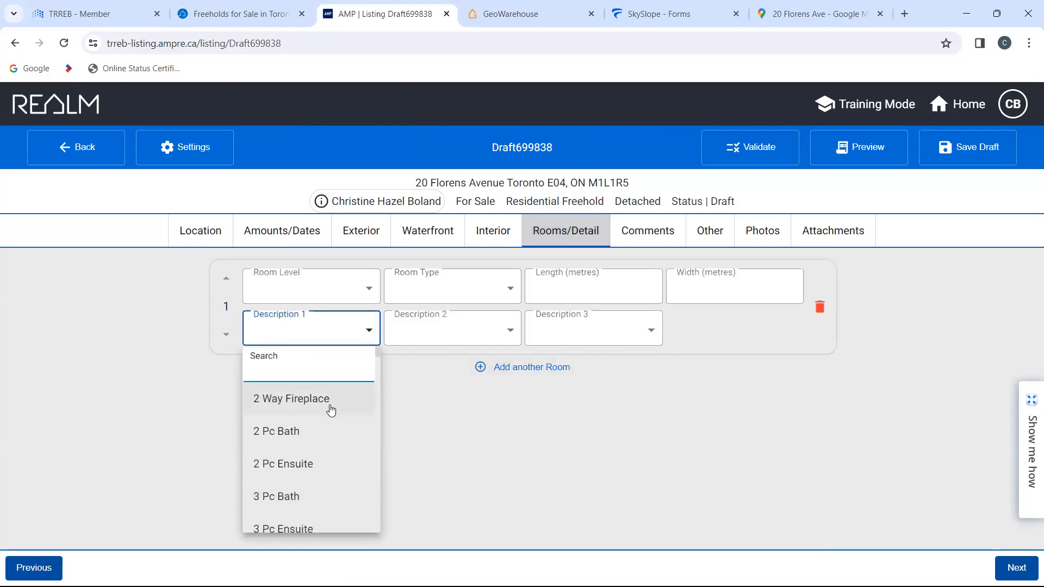
scroll(329, 410, "down", 7)
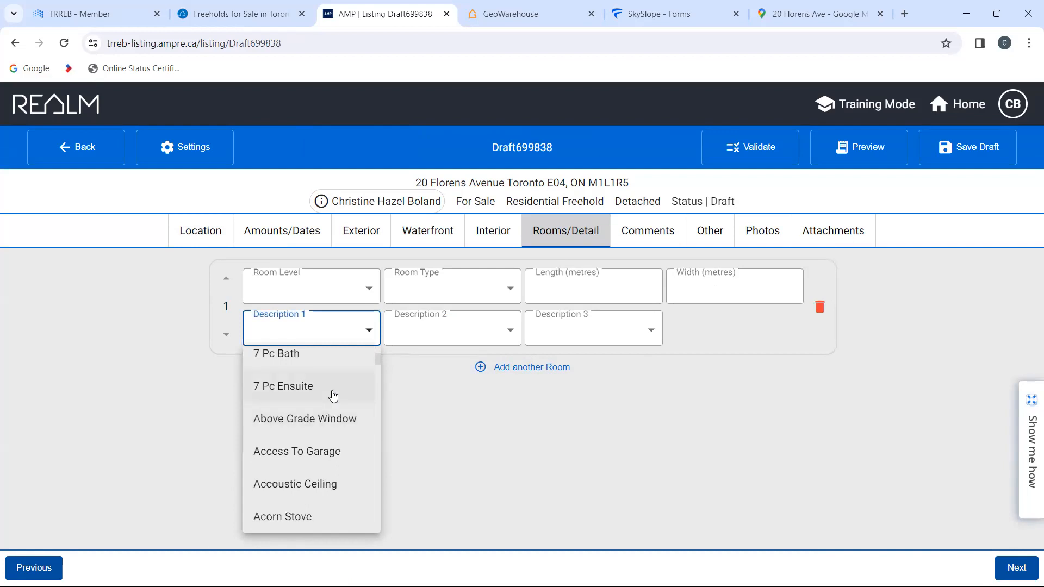
scroll(337, 427, "down", 5)
scroll(338, 427, "down", 3)
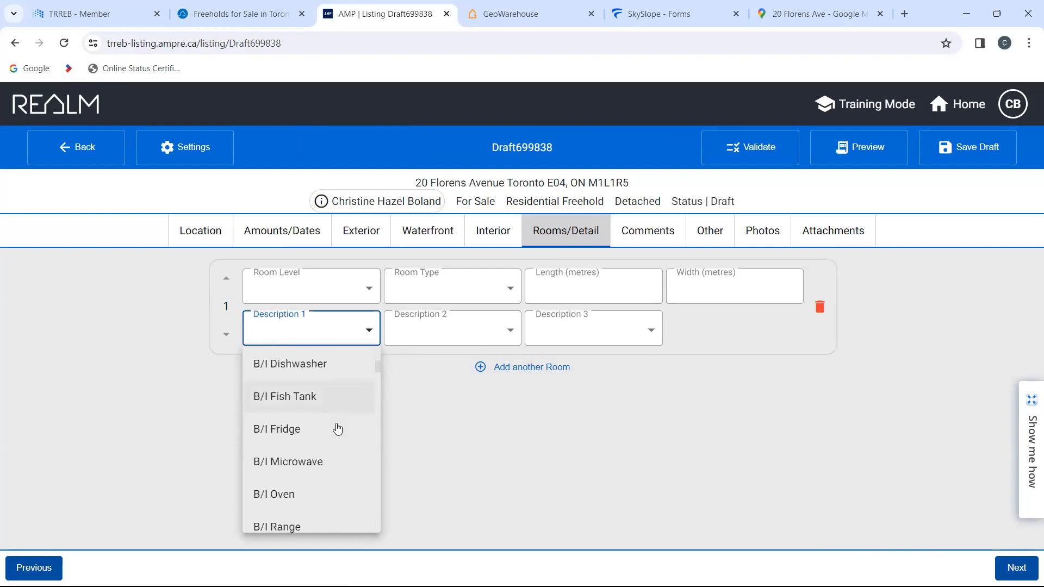
left_click(333, 332)
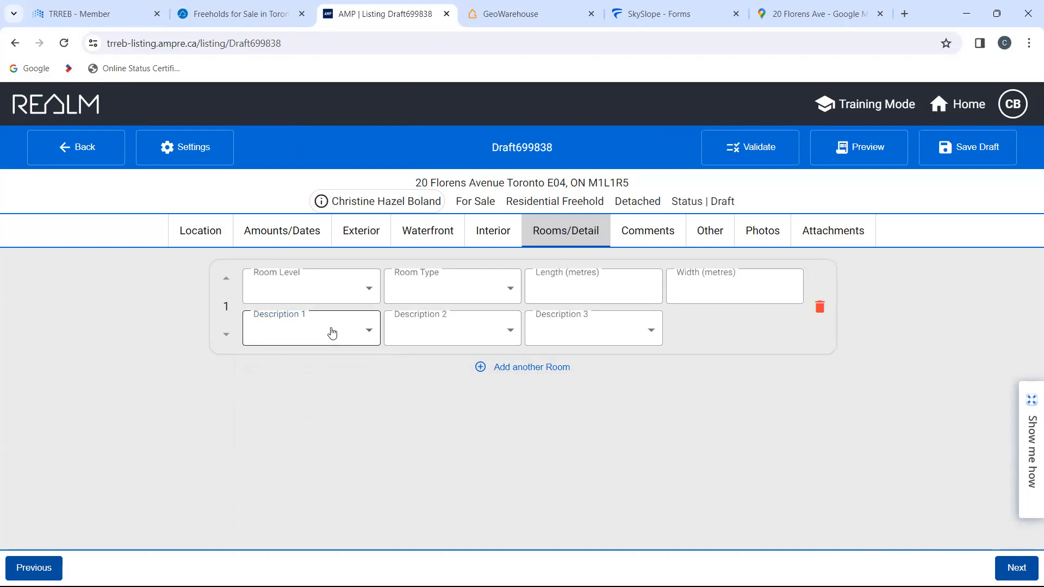
left_click(333, 332)
type("hard")
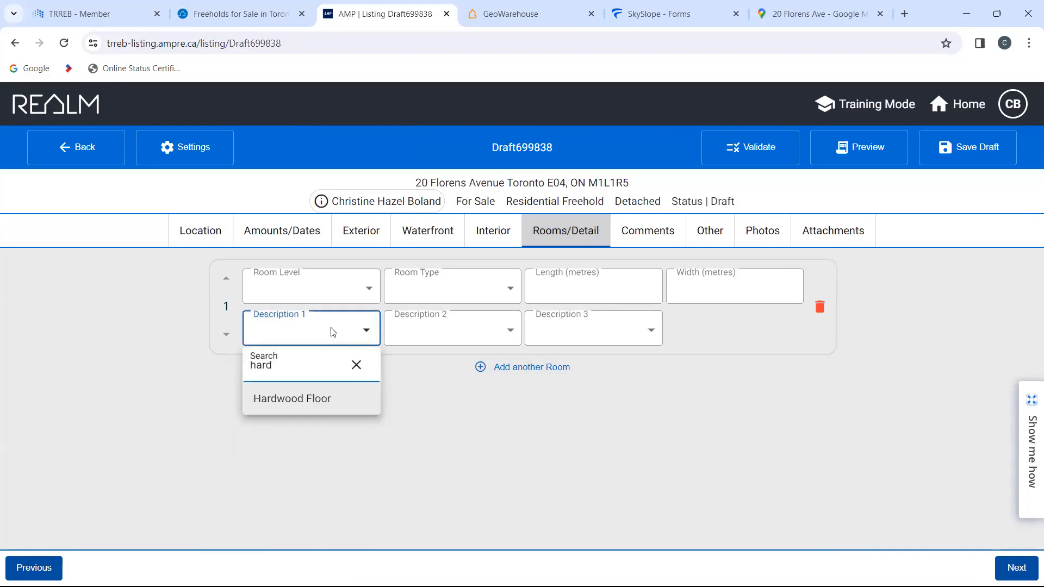
left_click(321, 405)
Step: Switch to SkySlope Forms and review the room, detail and description options listed in Form 290
left_click(642, 15)
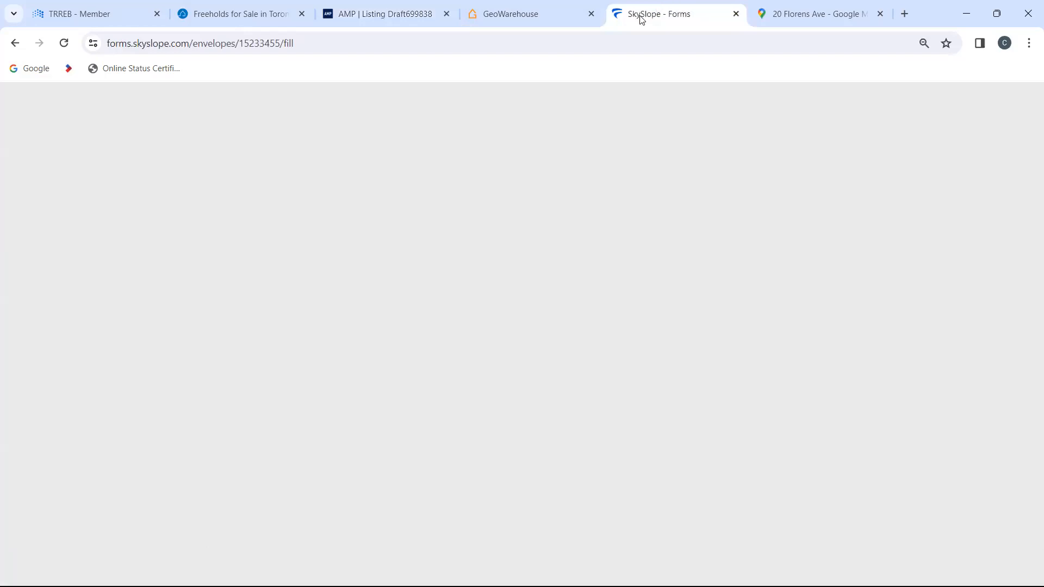
scroll(614, 375, "down", 5)
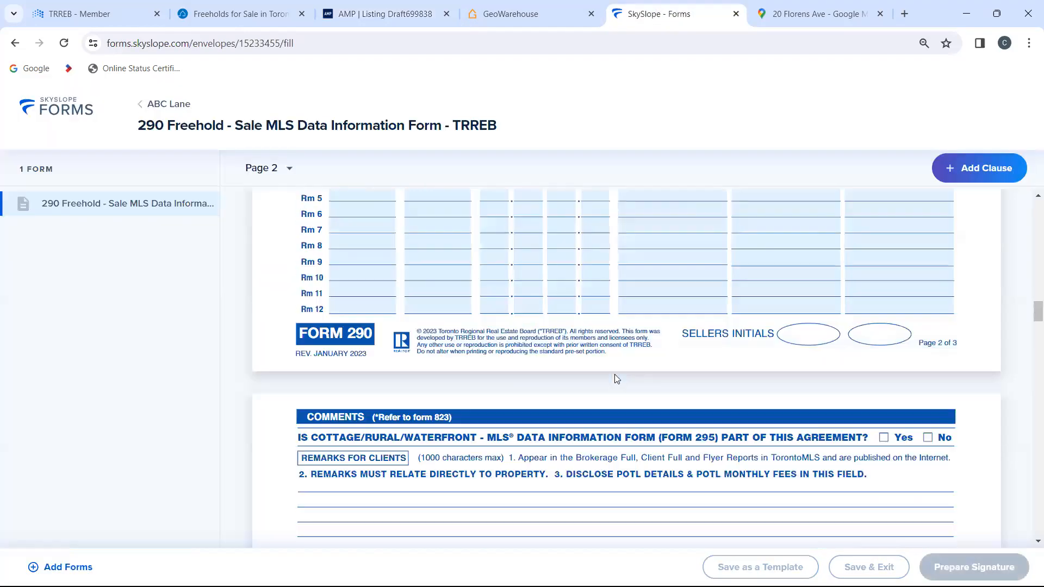
scroll(616, 377, "down", 15)
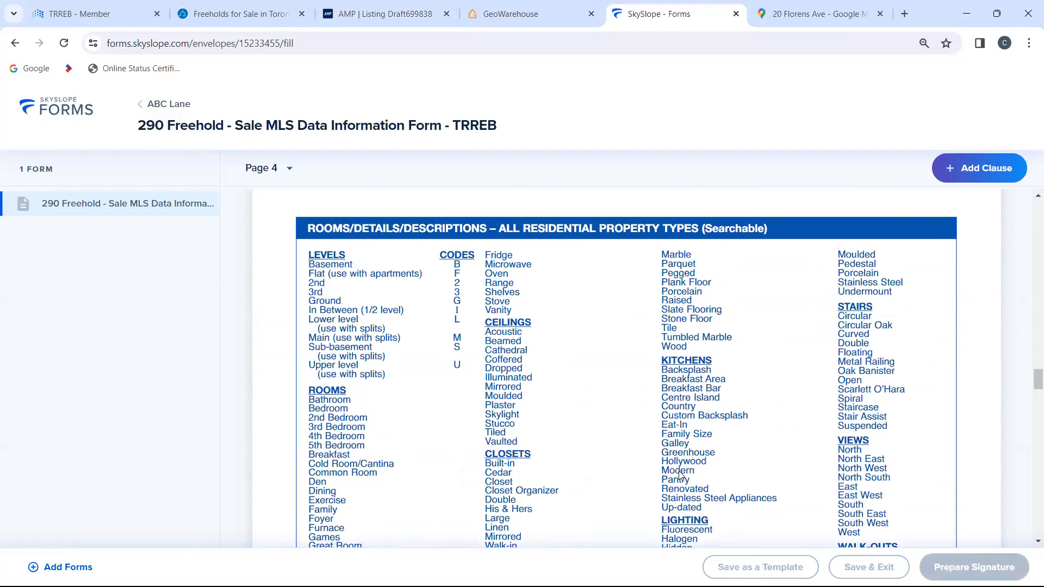
scroll(680, 475, "down", 1)
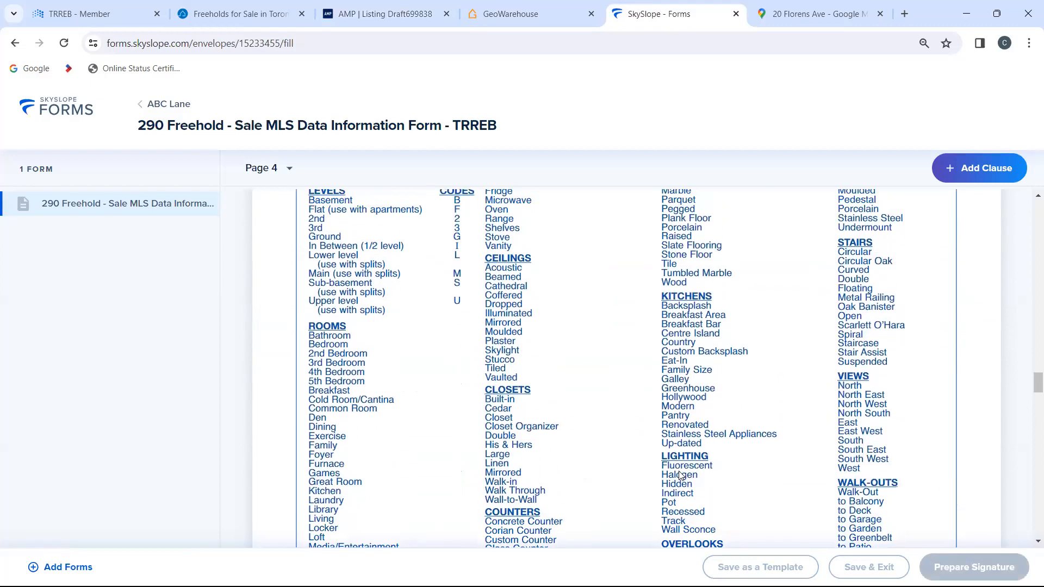
scroll(680, 475, "down", 10)
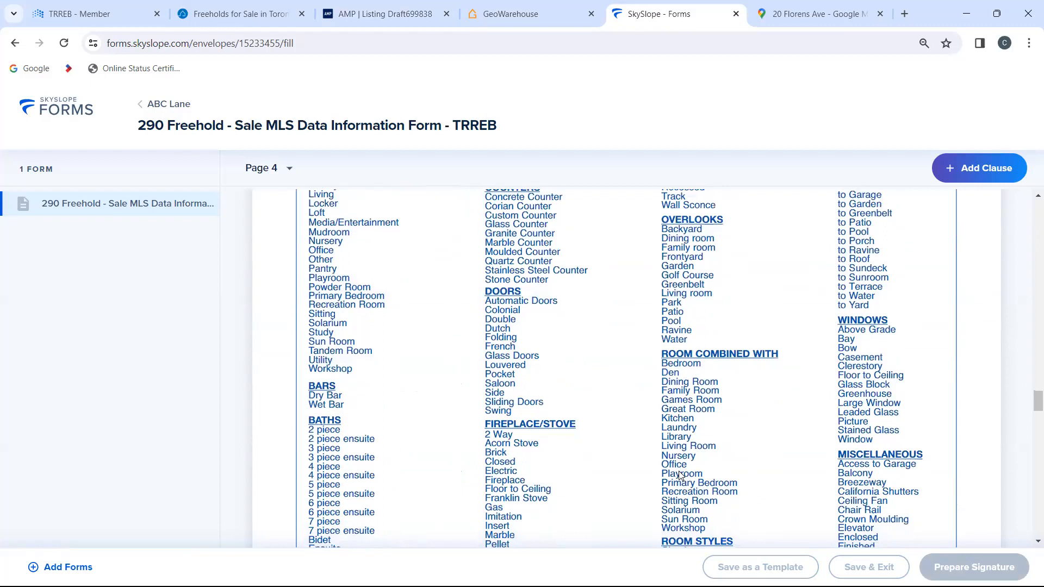
scroll(681, 474, "down", 1)
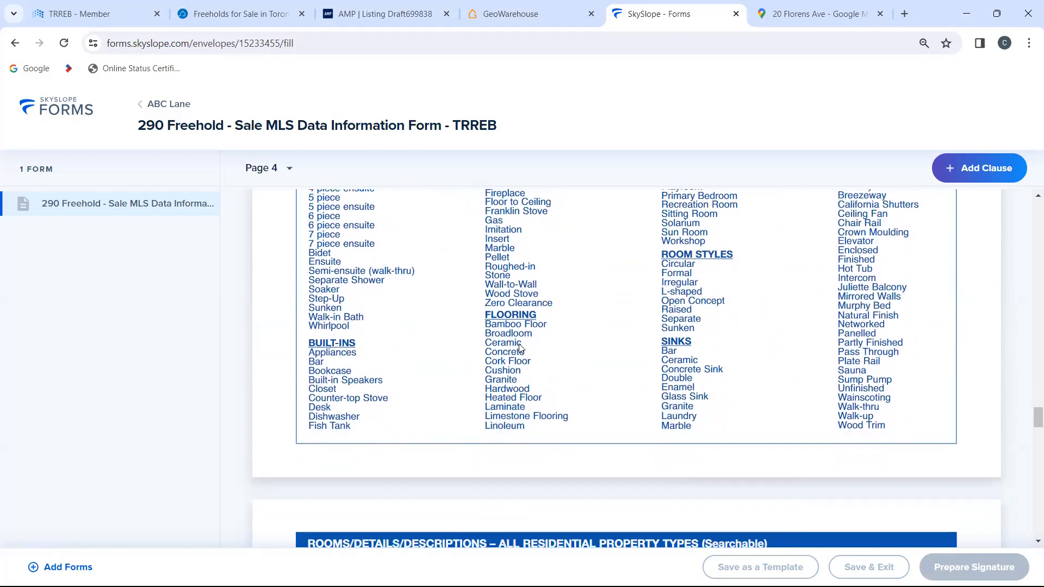
scroll(555, 393, "up", 6)
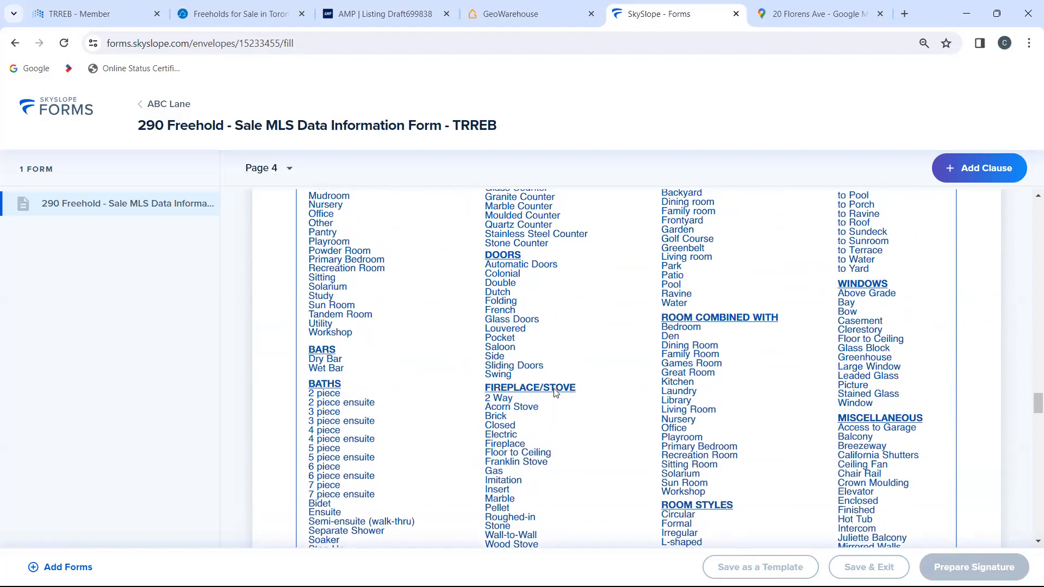
scroll(555, 393, "up", 6)
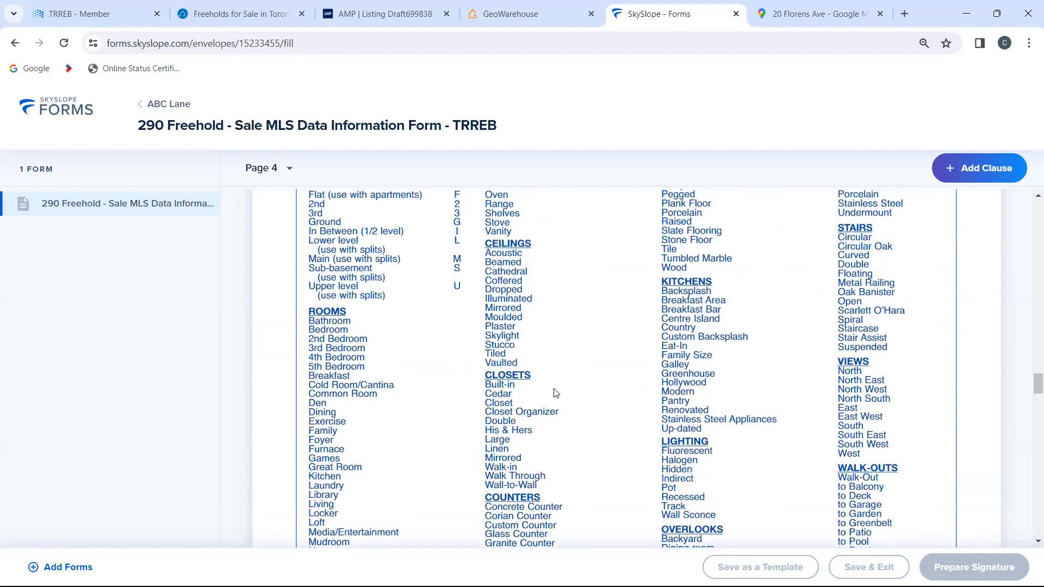
scroll(555, 394, "up", 3)
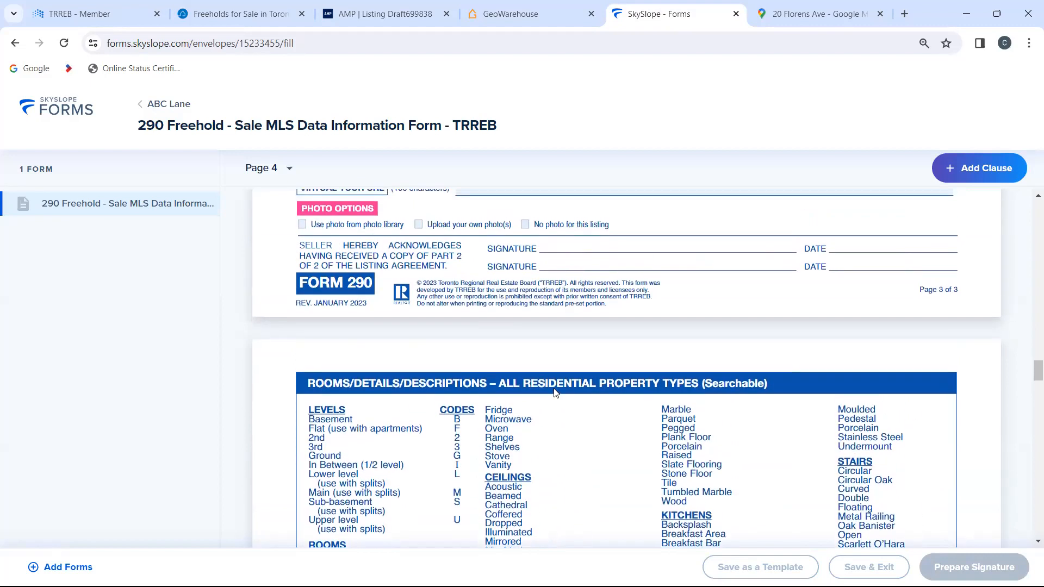
scroll(555, 393, "up", 3)
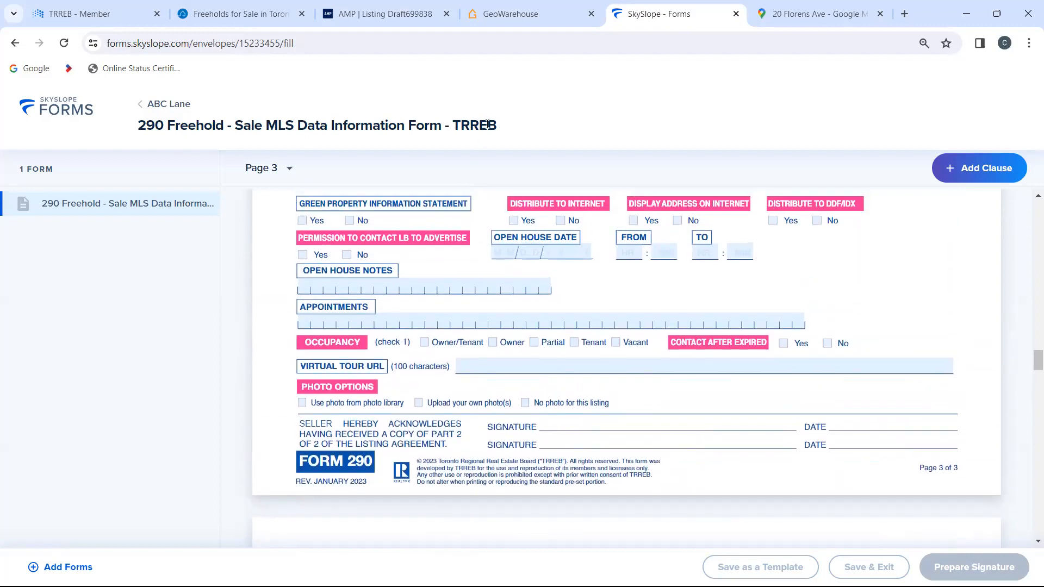
left_click(397, 14)
left_click(668, 6)
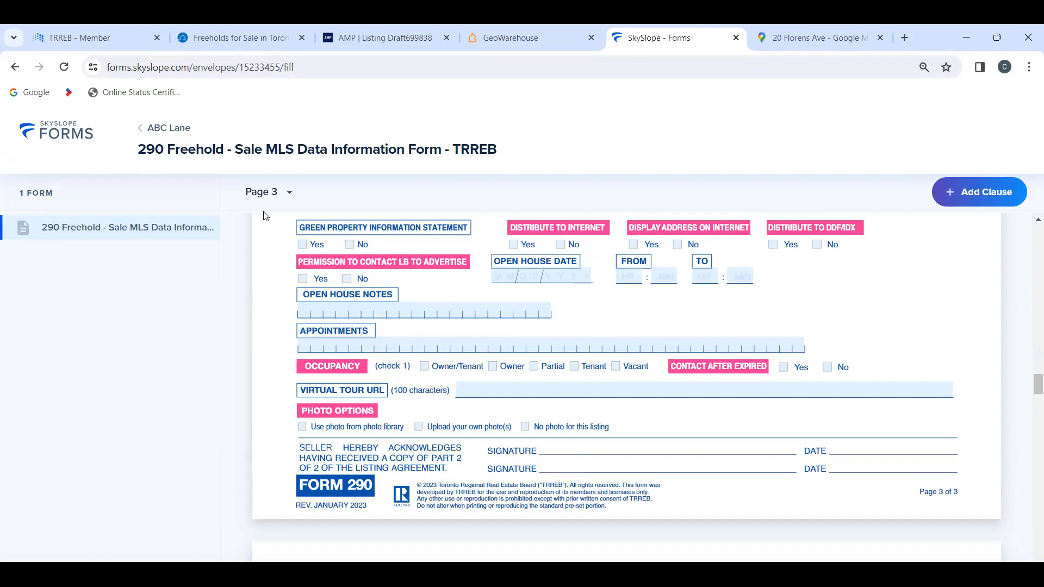
Step: Return to the file list, reopen the ABC Lane file and view its draft envelope
left_click(65, 128)
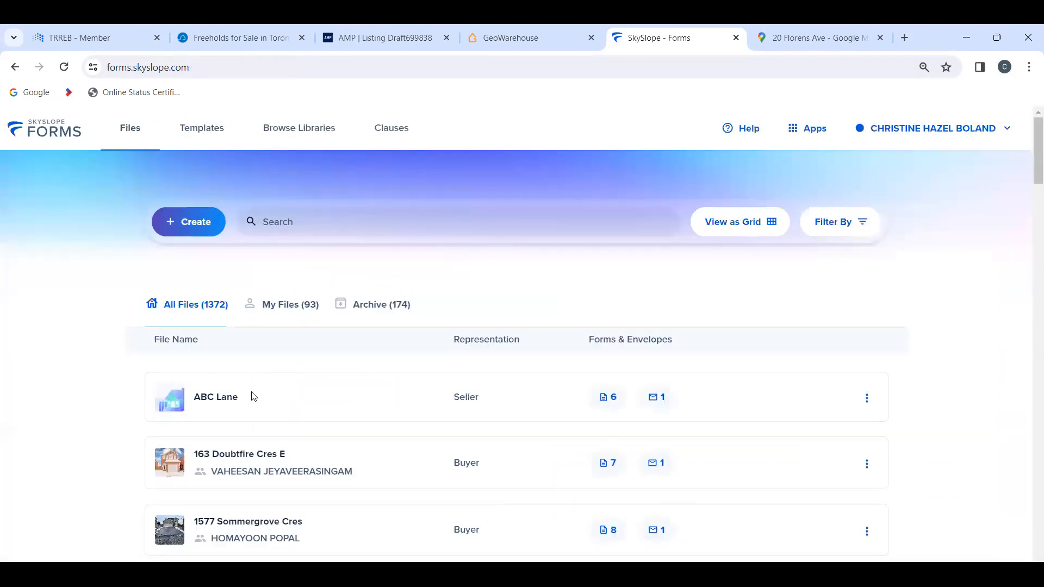
left_click(219, 404)
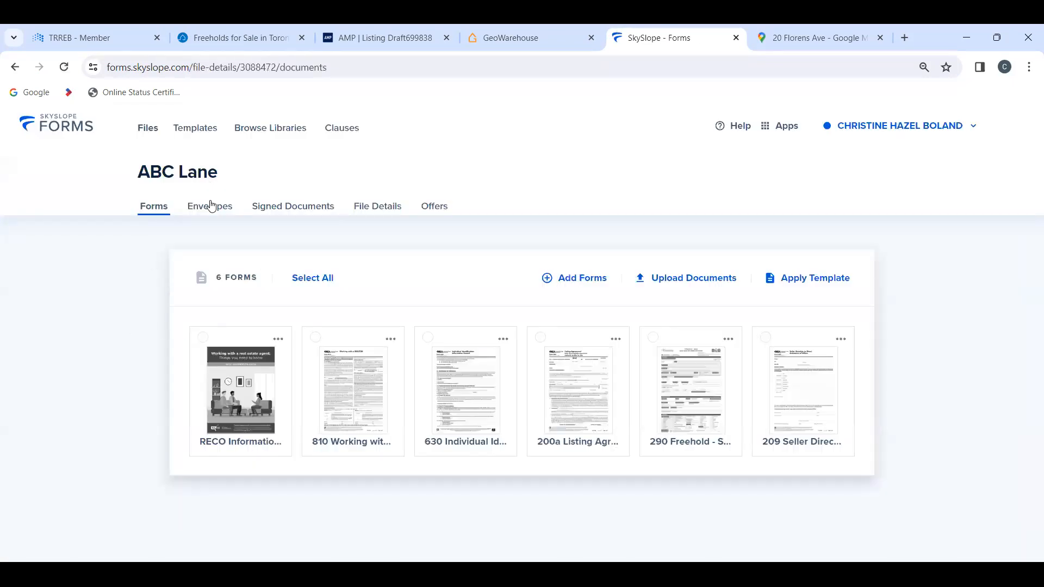
left_click(214, 212)
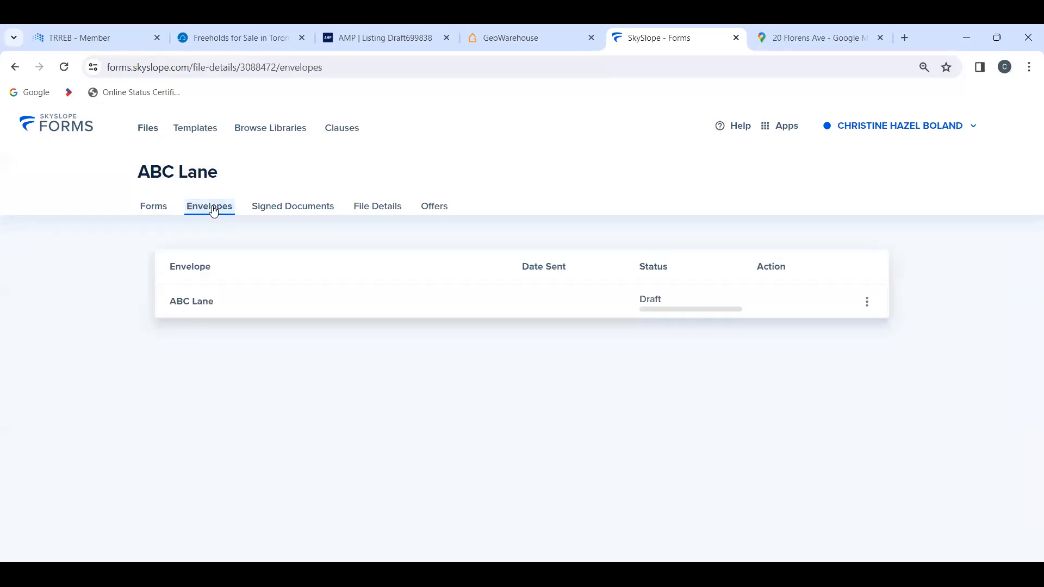
left_click(188, 304)
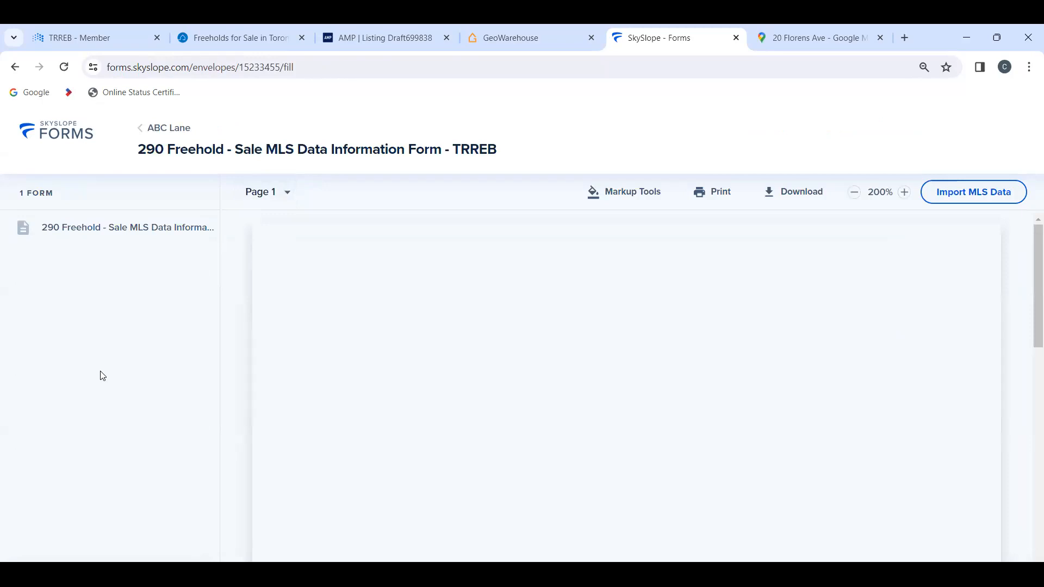
Step: Start a new envelope with all six ABC Lane forms and move form 209 Seller Direction to the first place
left_click(174, 128)
left_click(154, 207)
left_click(303, 282)
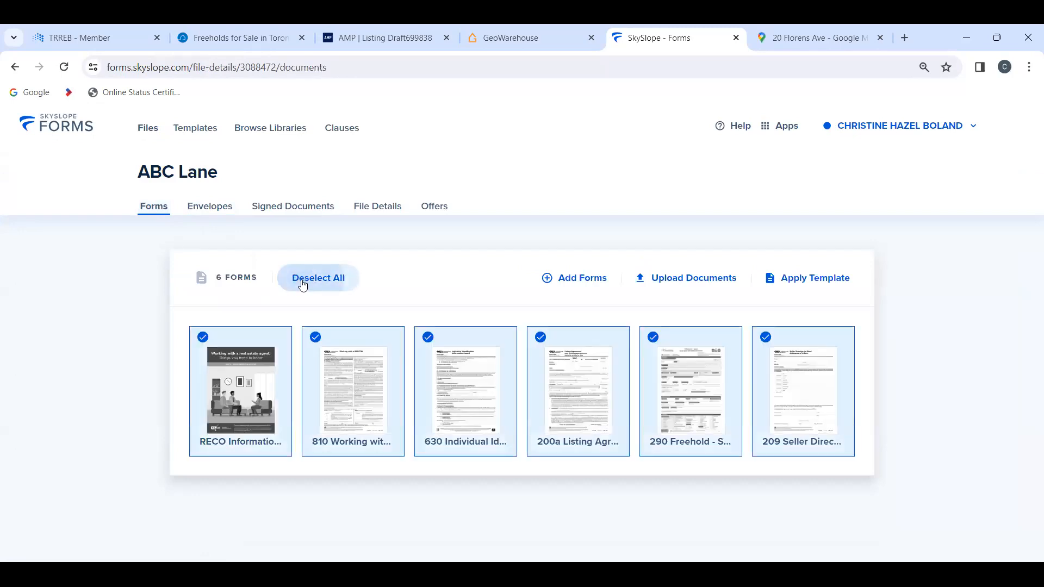
left_click(998, 36)
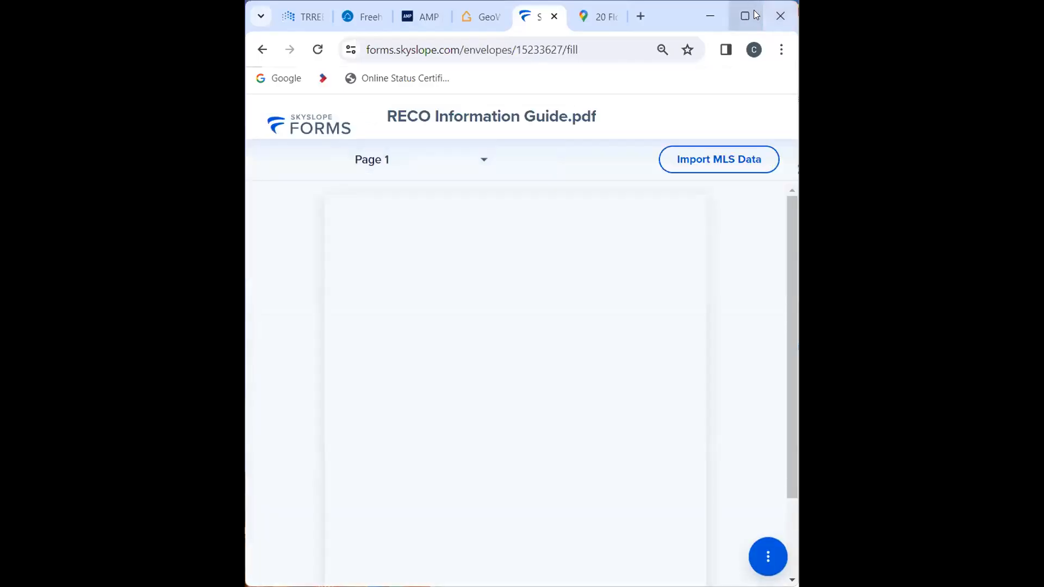
left_click(744, 18)
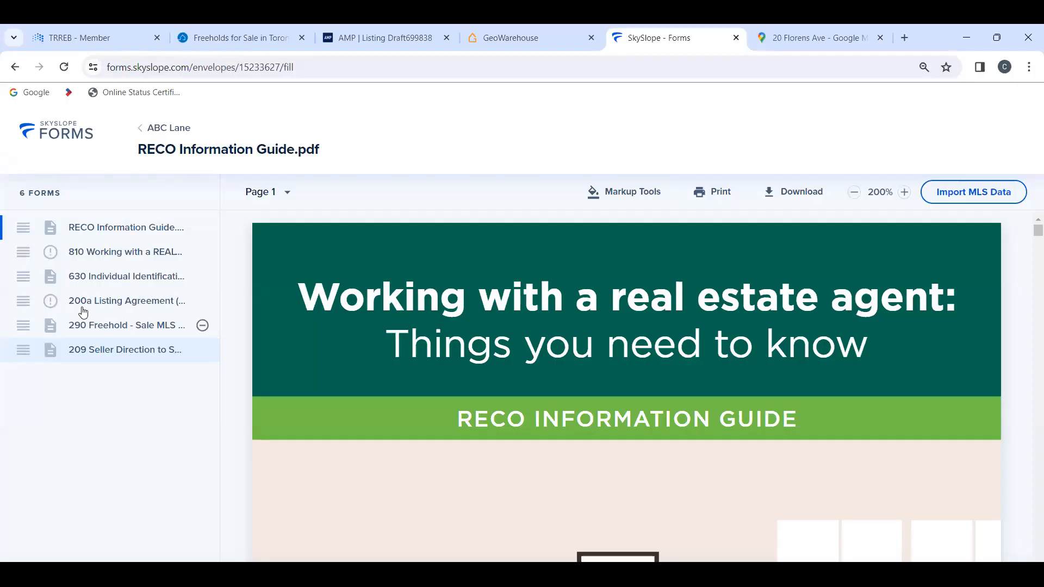
left_click(105, 356)
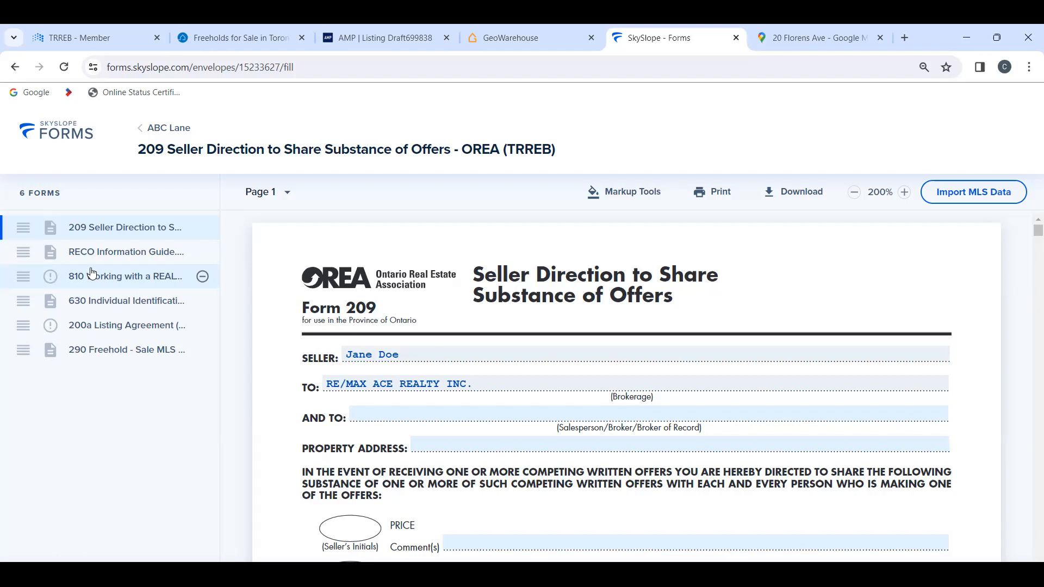
Step: Leave the envelope, saving it as a draft named ABC Lane
left_click(175, 129)
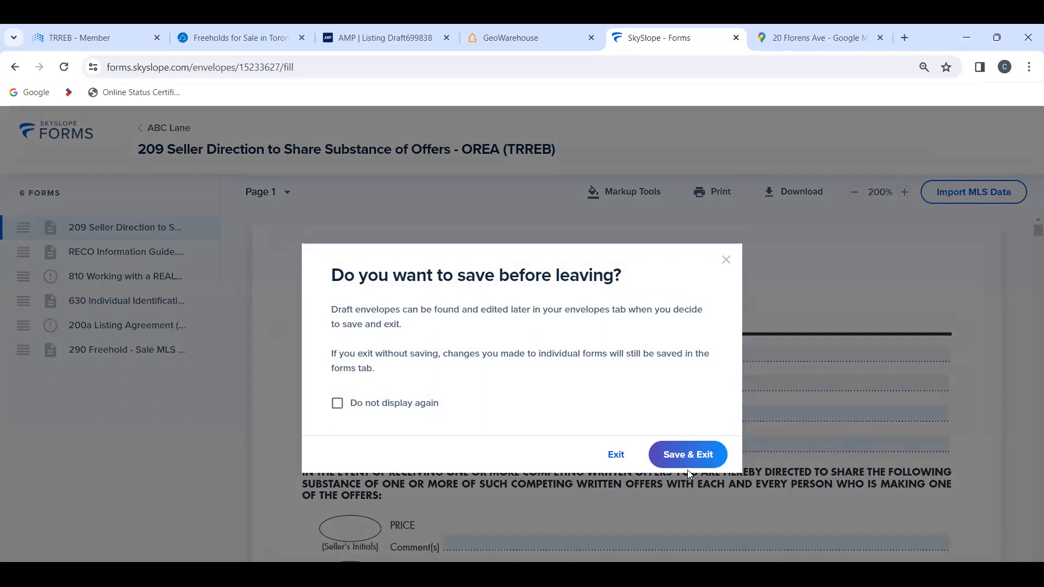
left_click(692, 453)
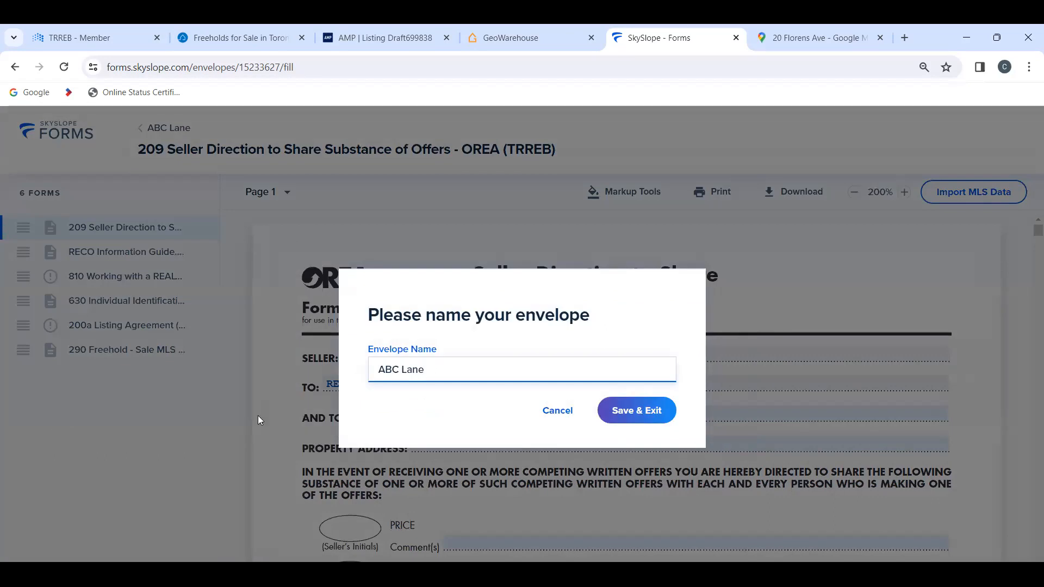
left_click(623, 420)
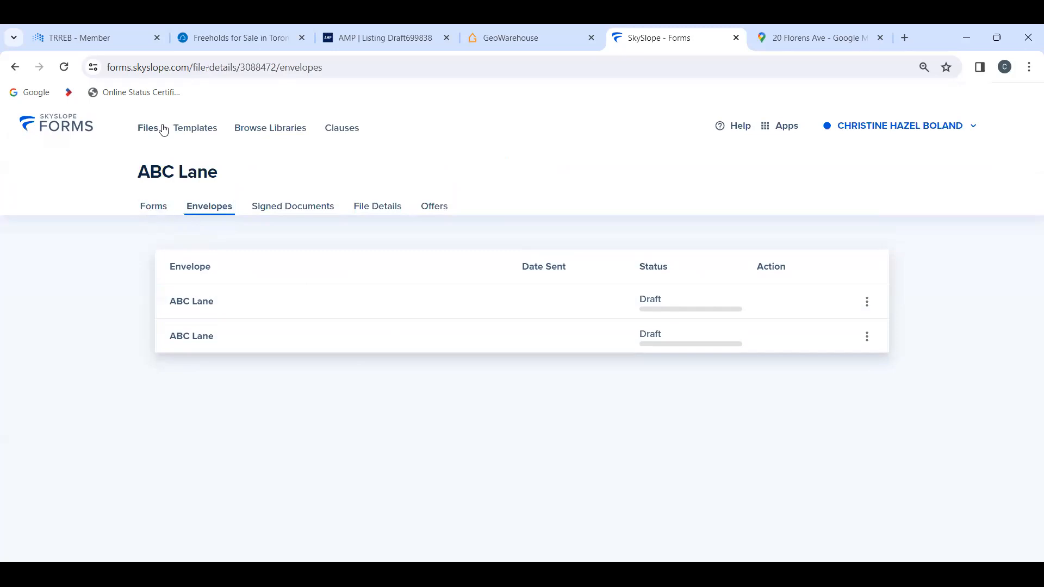
Step: Reopen the ABC Lane file from the file list and check the actions available for its first draft envelope
left_click(76, 129)
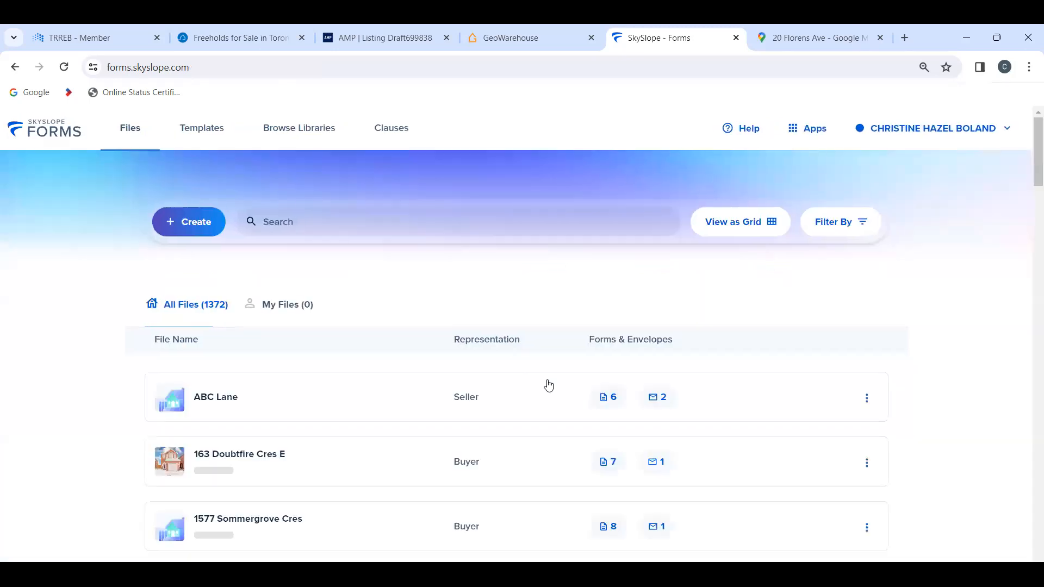
left_click(217, 397)
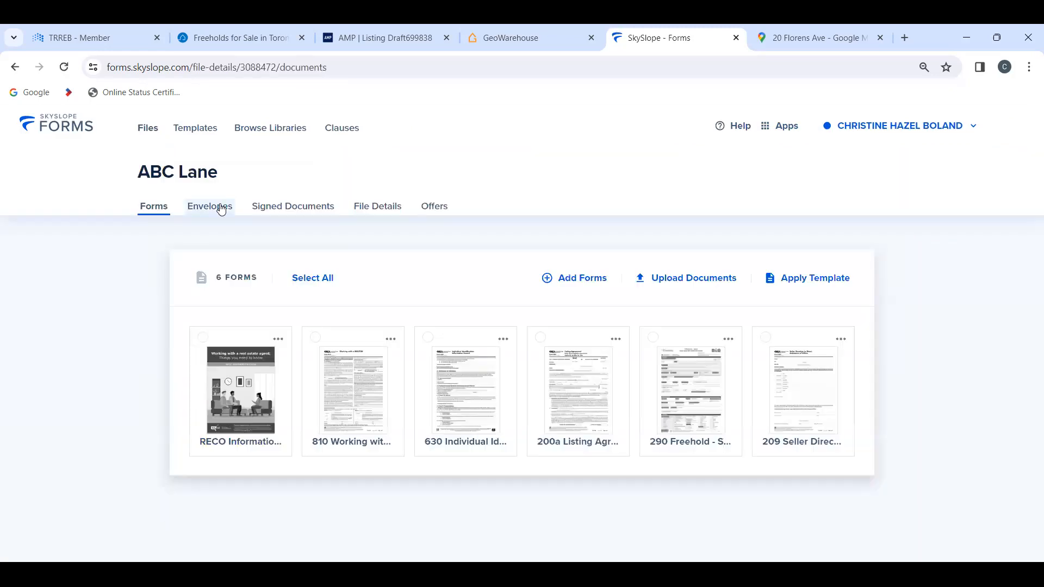
left_click(222, 210)
left_click(869, 304)
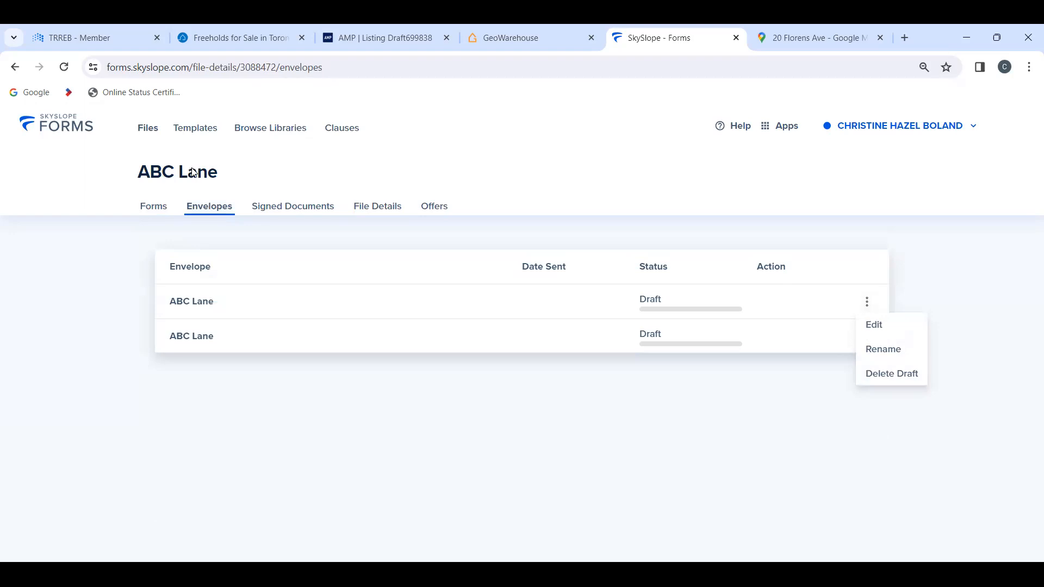
left_click(67, 129)
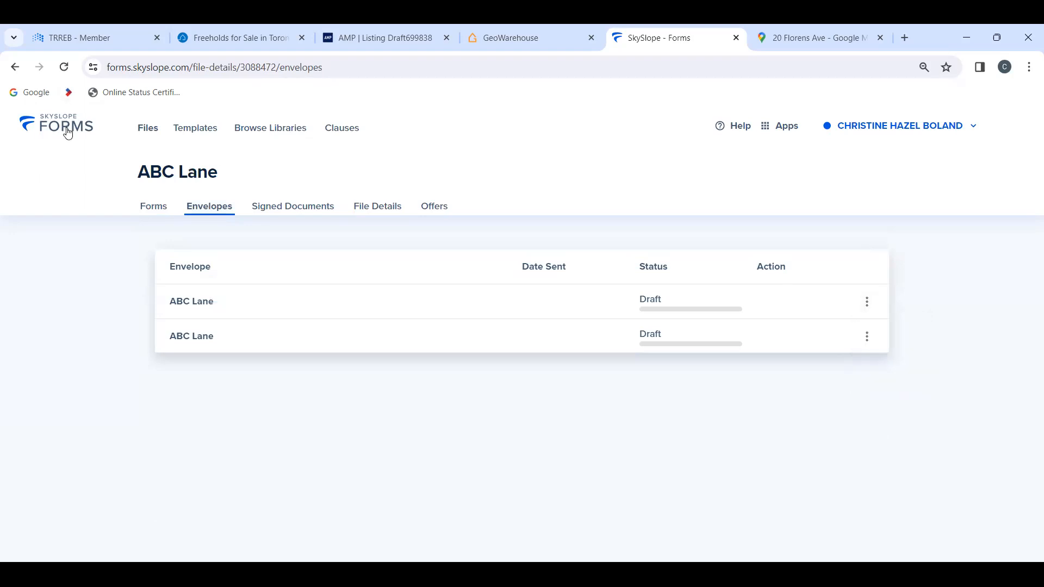
Step: Return to the file list and browse the files under My Files
left_click(49, 131)
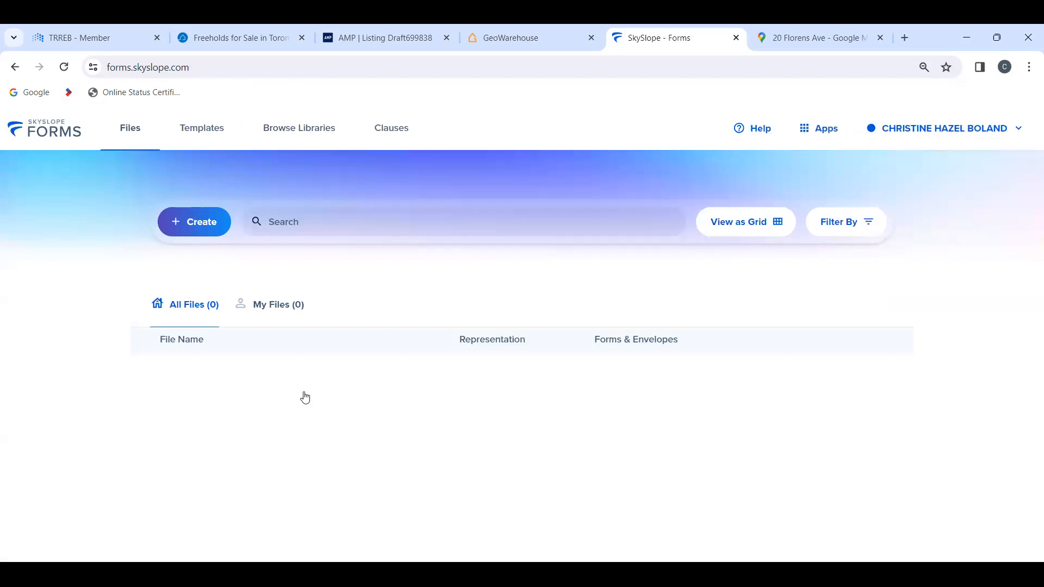
left_click(300, 306)
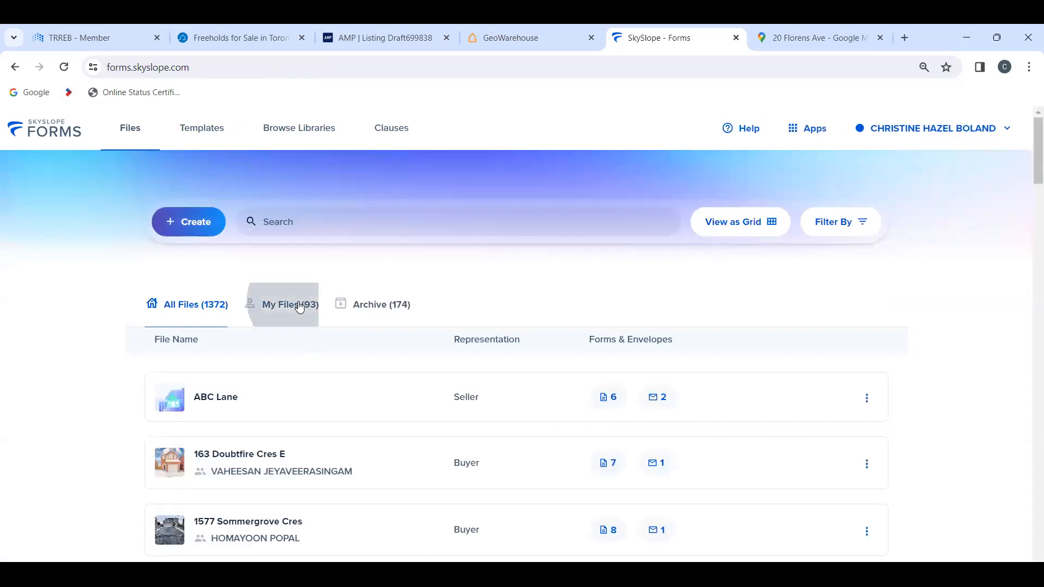
scroll(223, 494, "down", 4)
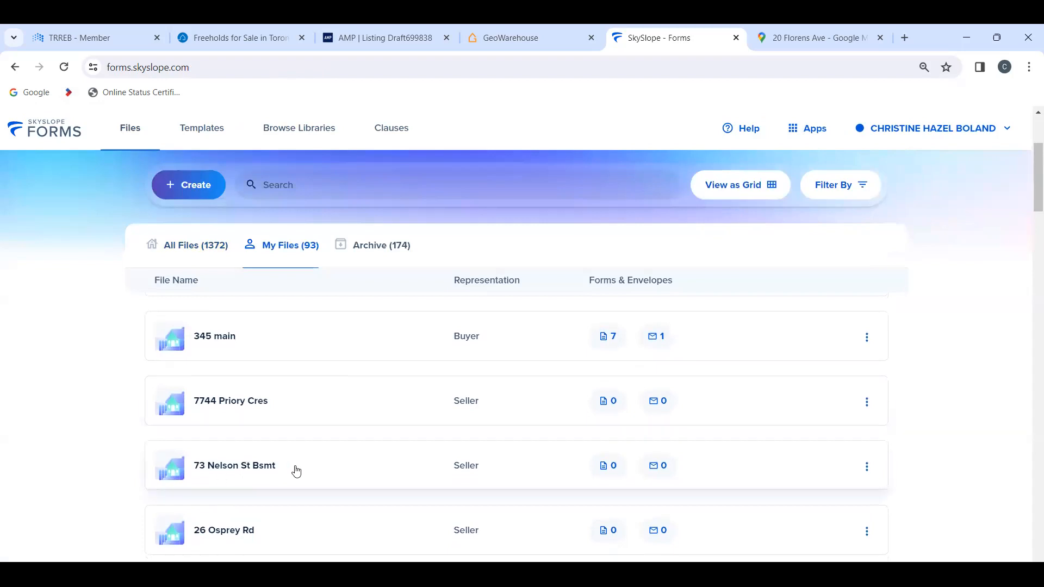
scroll(297, 471, "down", 6)
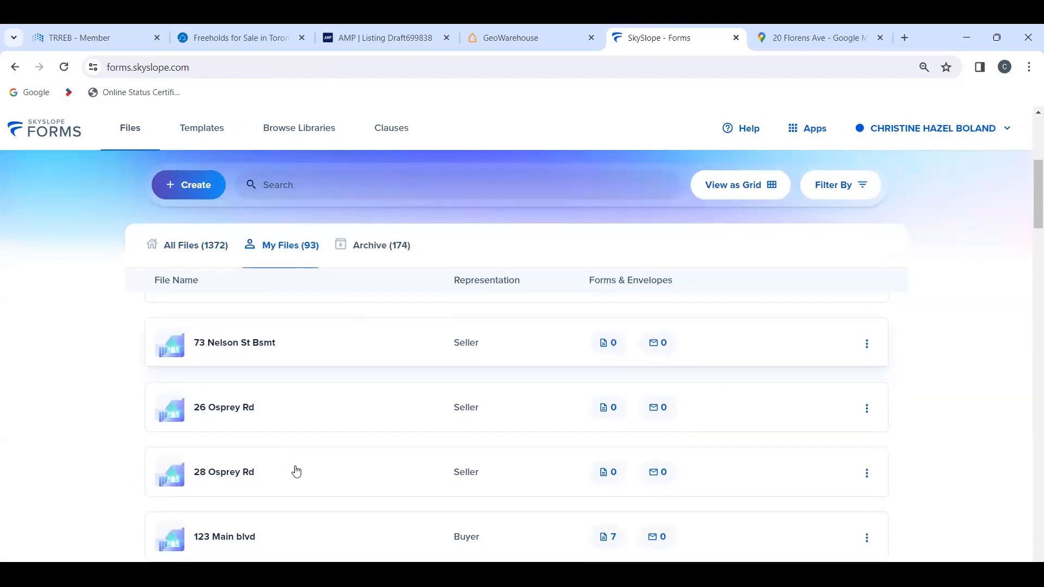
Step: Look through the files under My Files and open the Queen Street file with Landlord representation
scroll(296, 471, "down", 3)
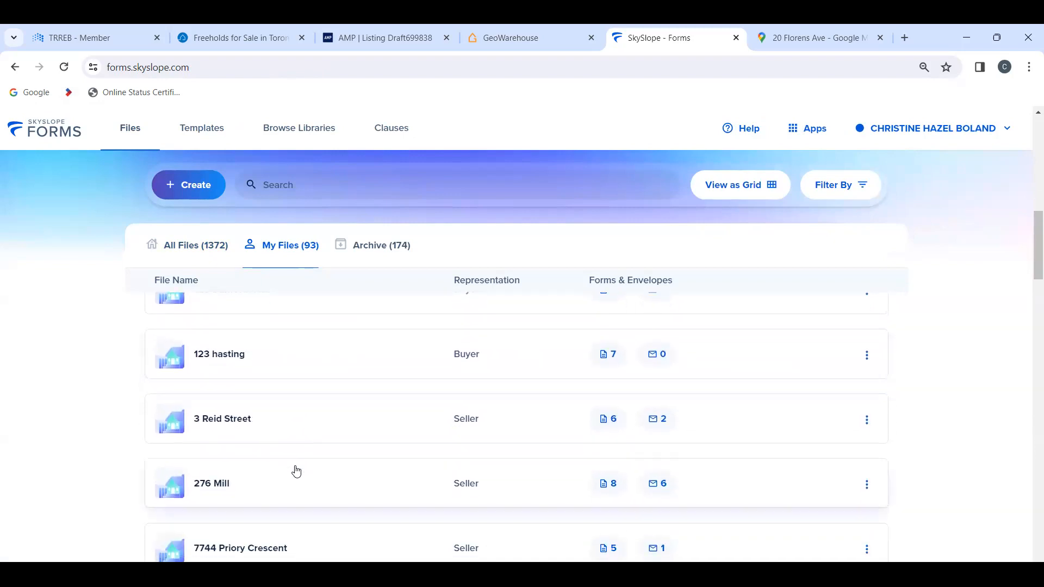
scroll(219, 377, "up", 1)
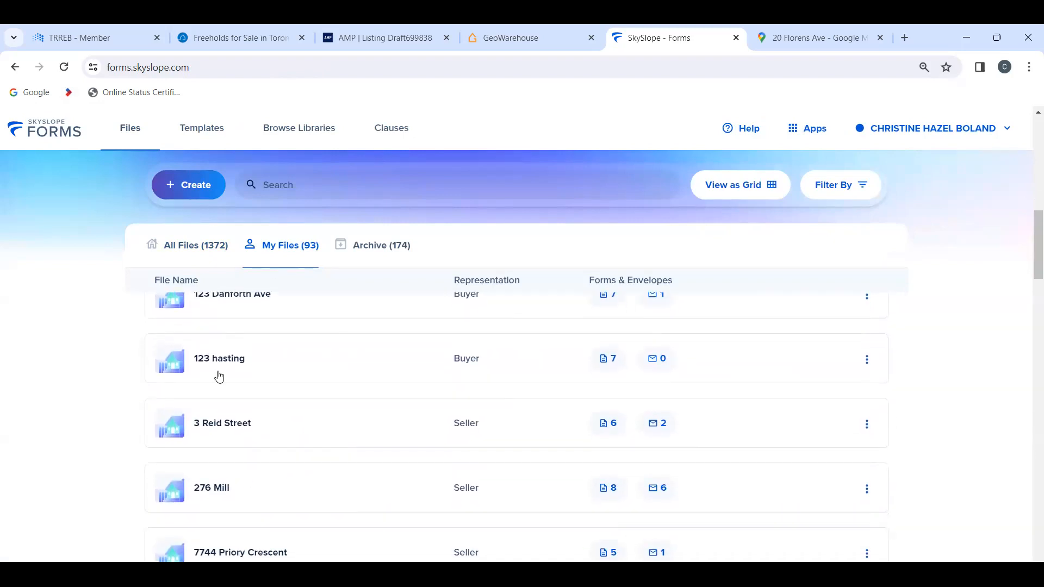
scroll(240, 424, "up", 10)
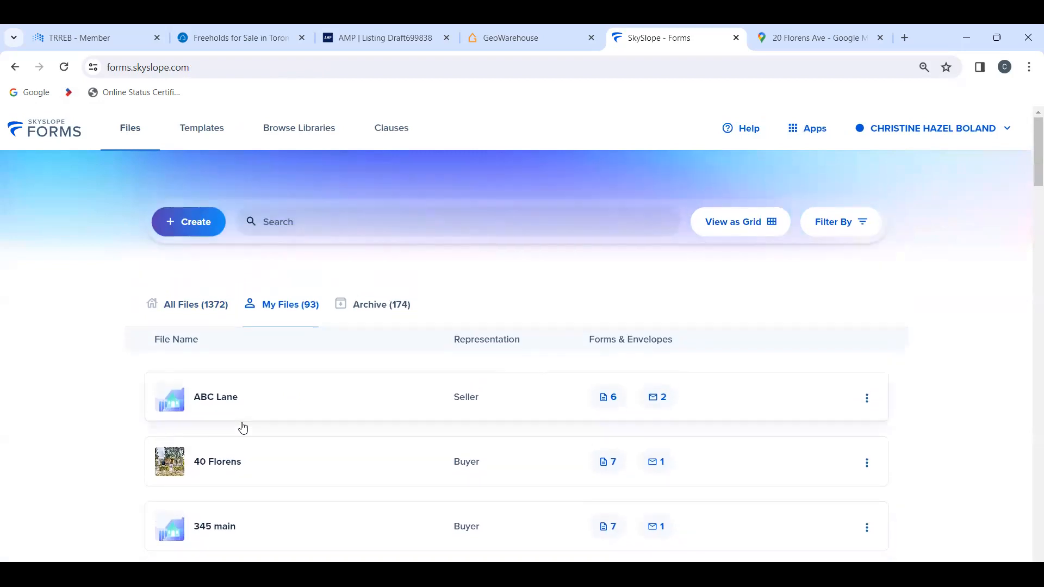
scroll(242, 428, "down", 3)
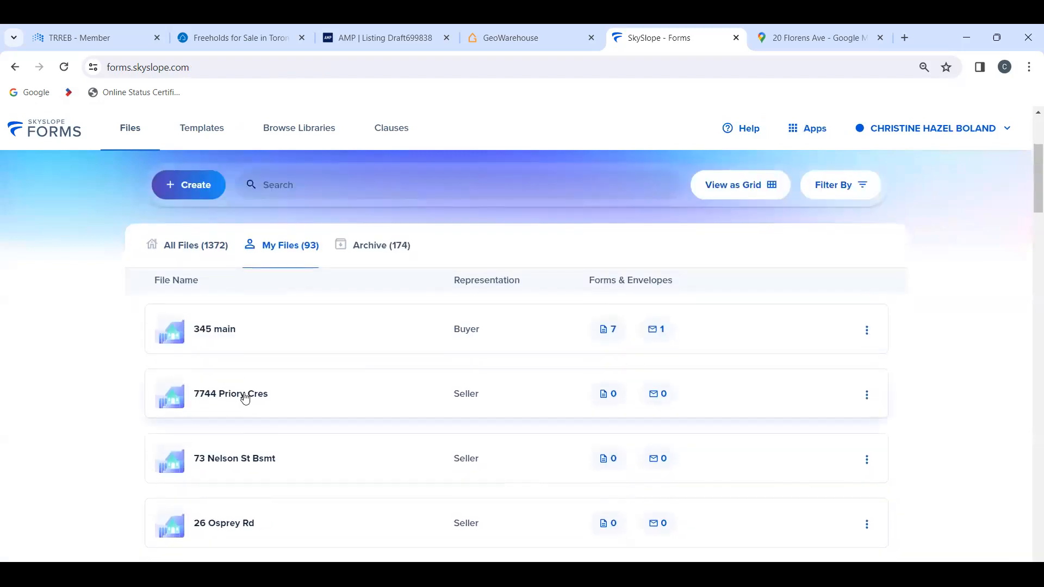
scroll(275, 471, "down", 3)
scroll(275, 471, "down", 2)
scroll(275, 471, "down", 4)
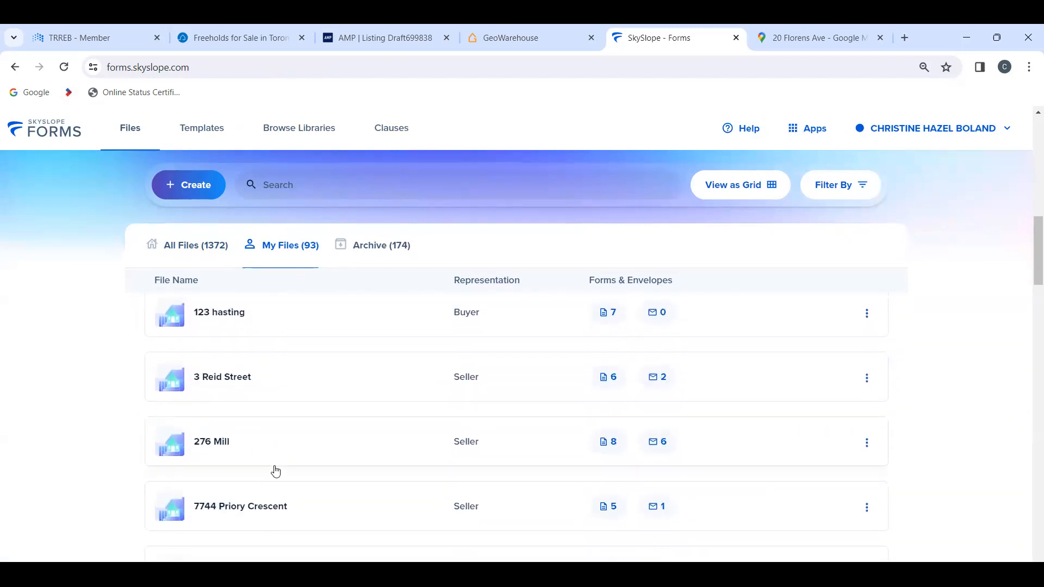
scroll(275, 471, "down", 2)
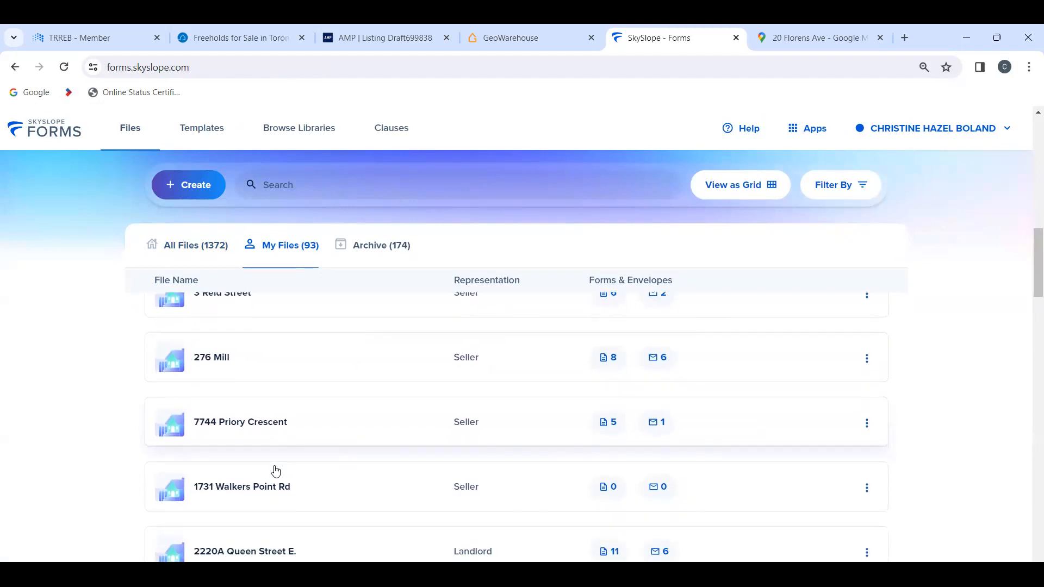
scroll(275, 471, "down", 2)
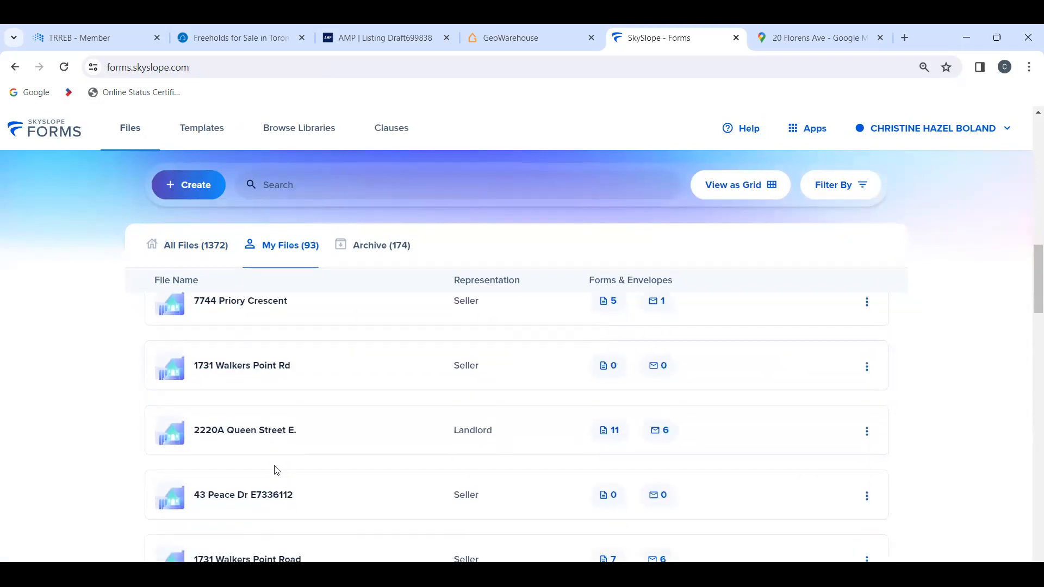
left_click(268, 433)
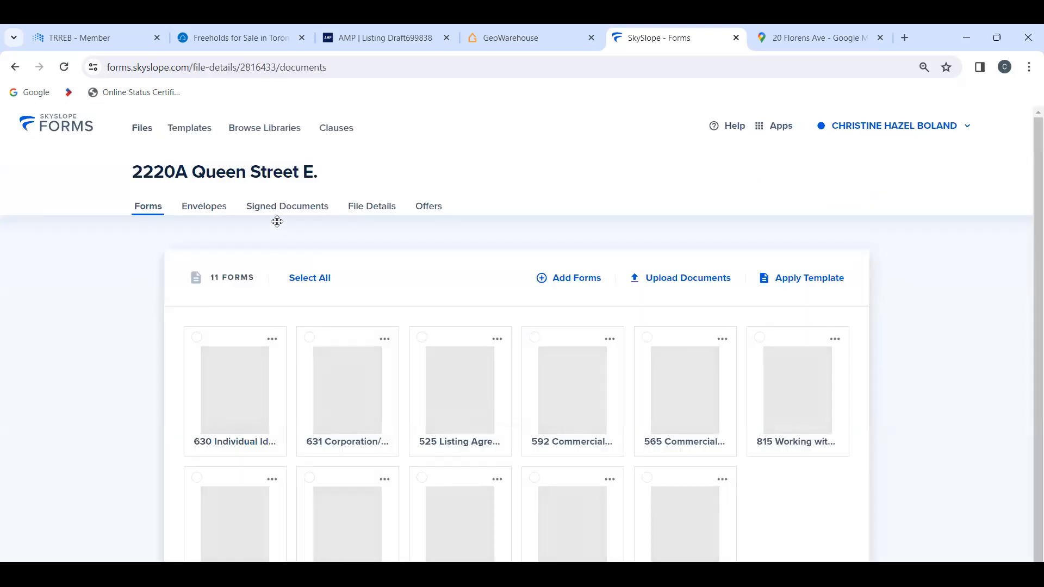
Step: View the file's signed documents and check the actions available for the first PDF
left_click(276, 210)
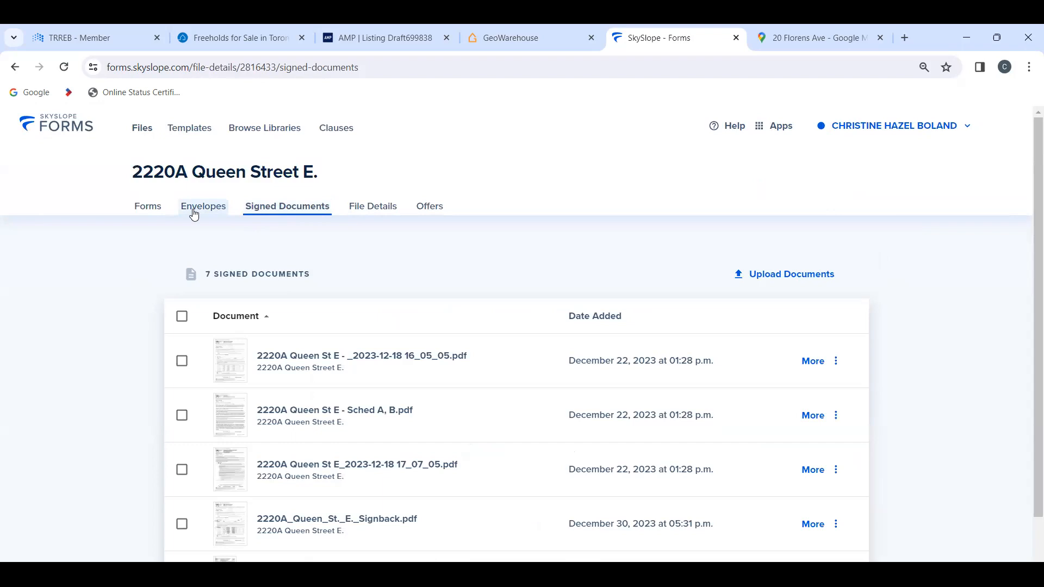
left_click(836, 362)
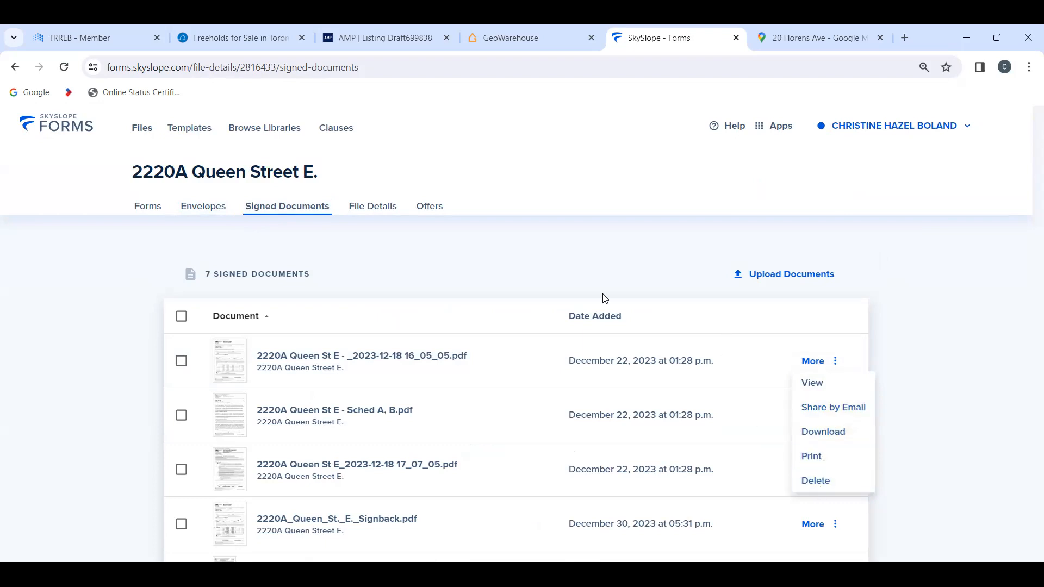
left_click(207, 210)
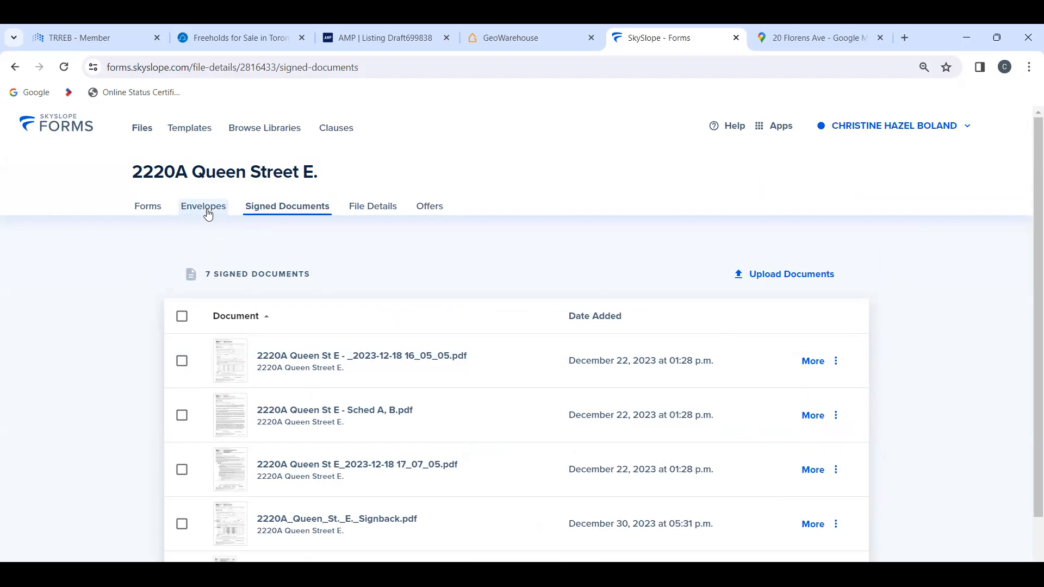
Step: View the file's envelopes and check the actions for the completed 12/29/23 envelope and the partially signed 12/19/23 one
left_click(206, 210)
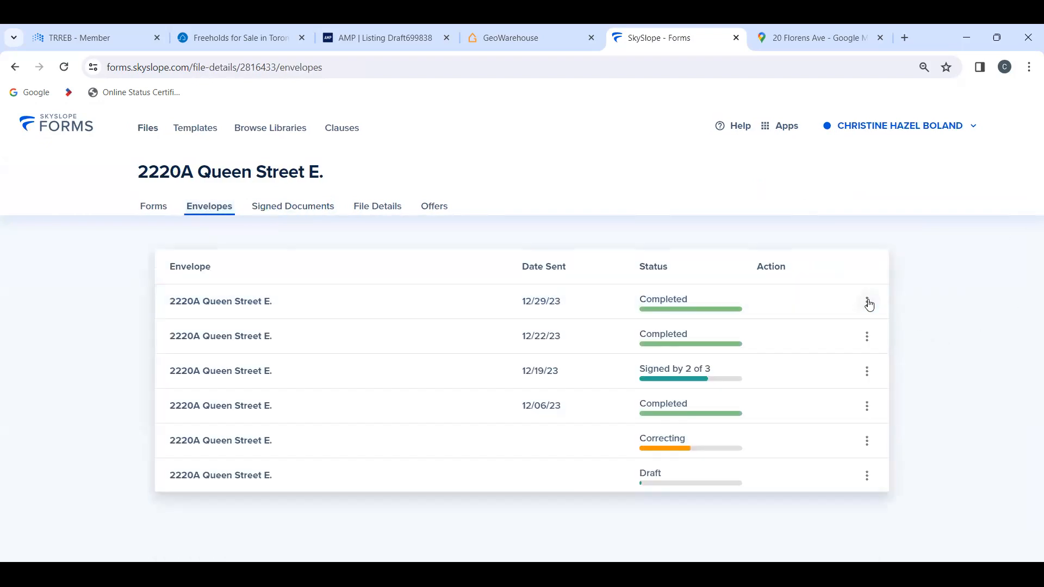
left_click(868, 303)
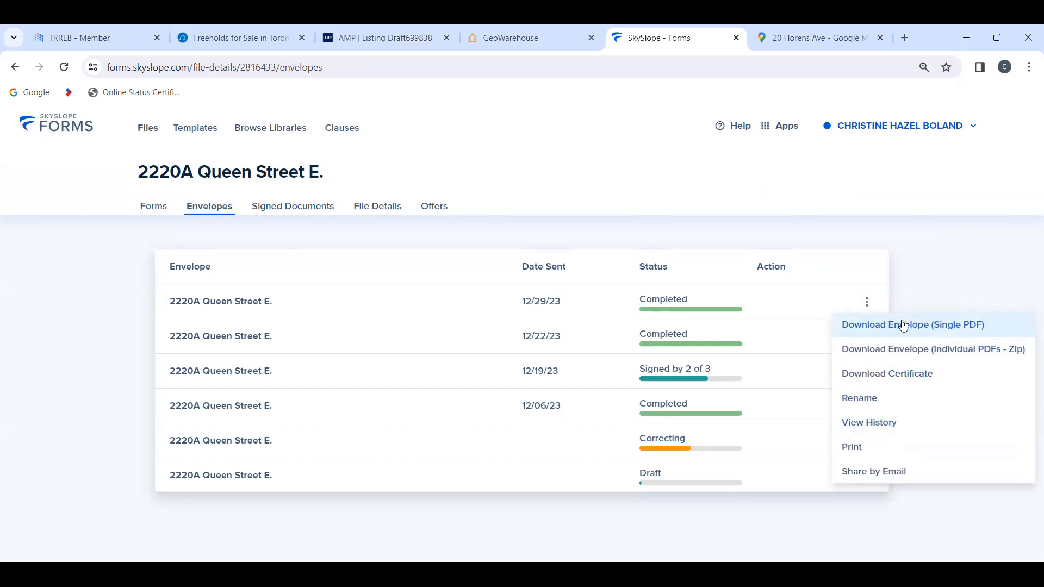
left_click(769, 391)
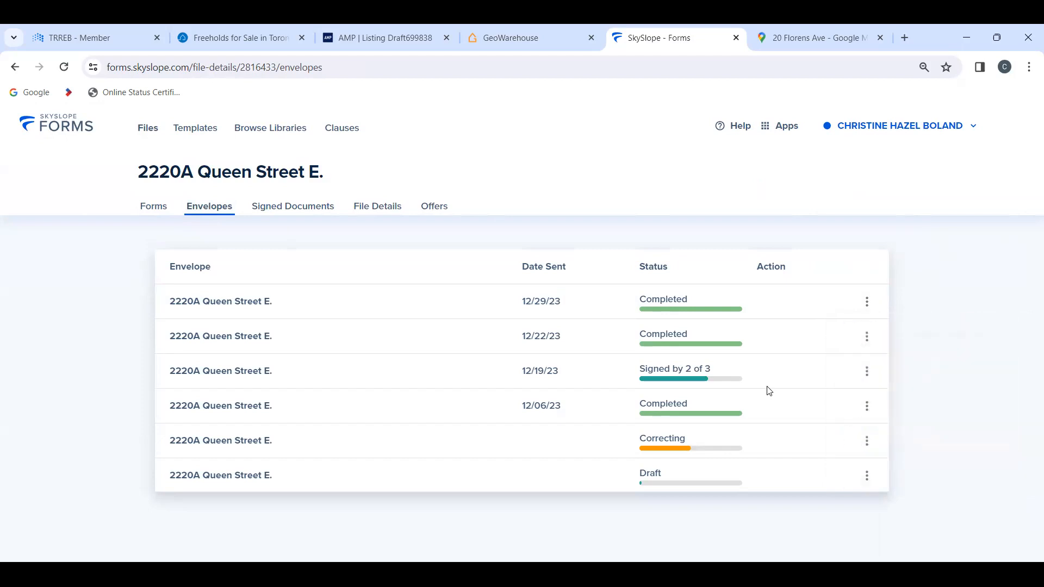
left_click(868, 374)
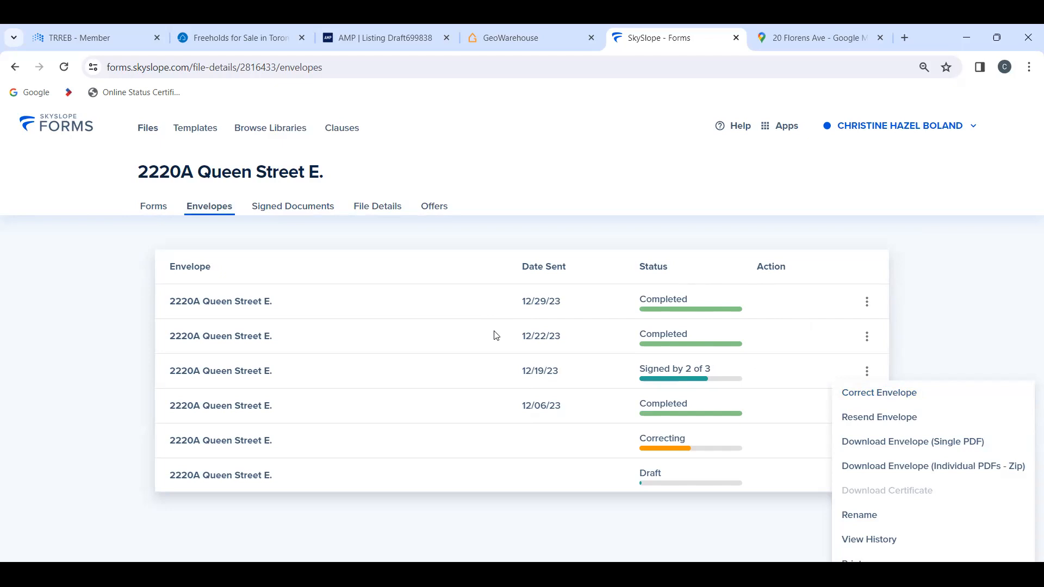
left_click(868, 304)
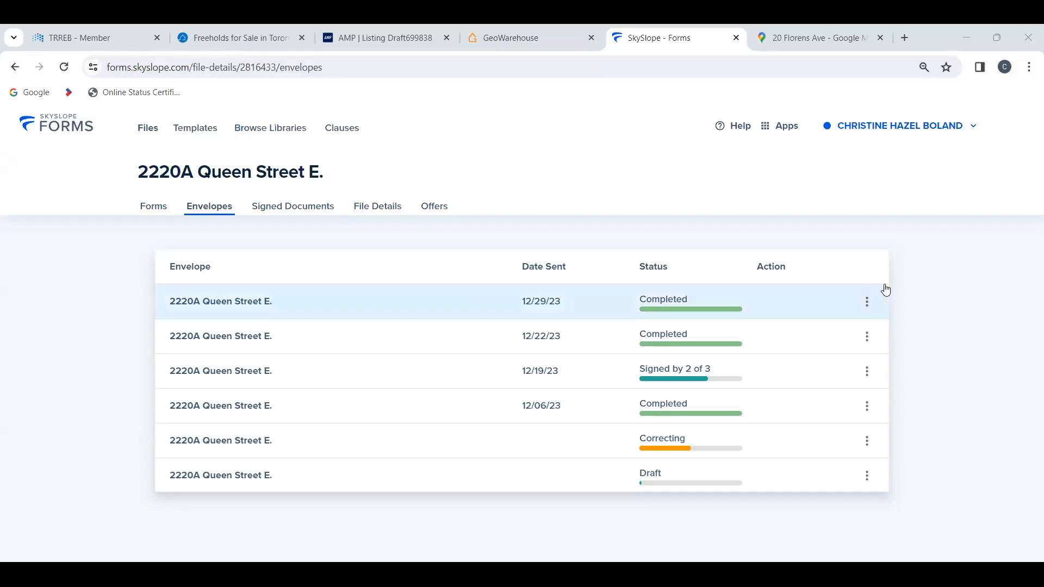
Step: Compare the actions offered for the completed 12/29/23 and 12/22/23 envelopes with those for the partially signed 12/19/23 envelope
left_click(868, 304)
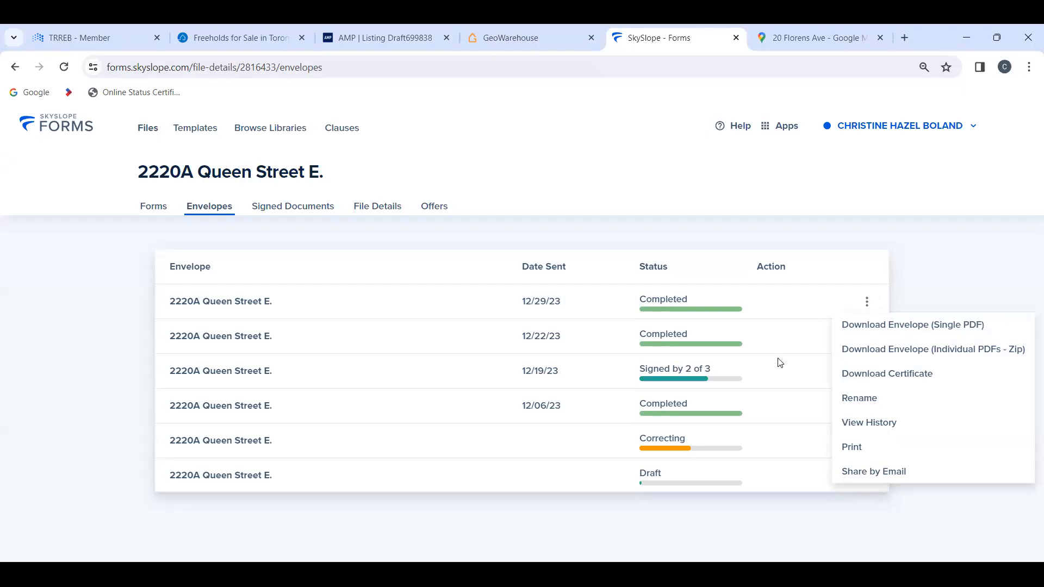
left_click(755, 383)
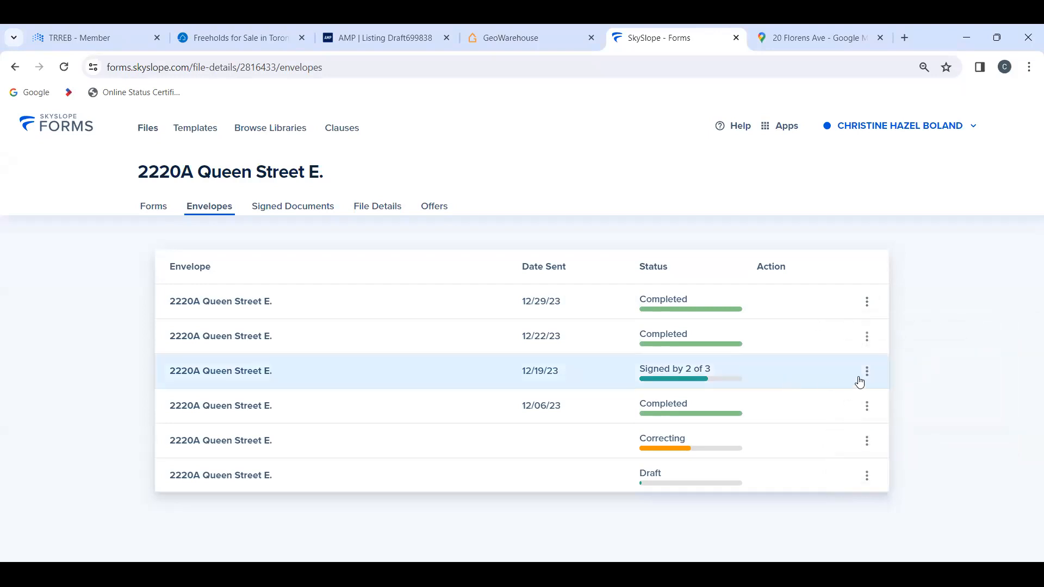
left_click(867, 375)
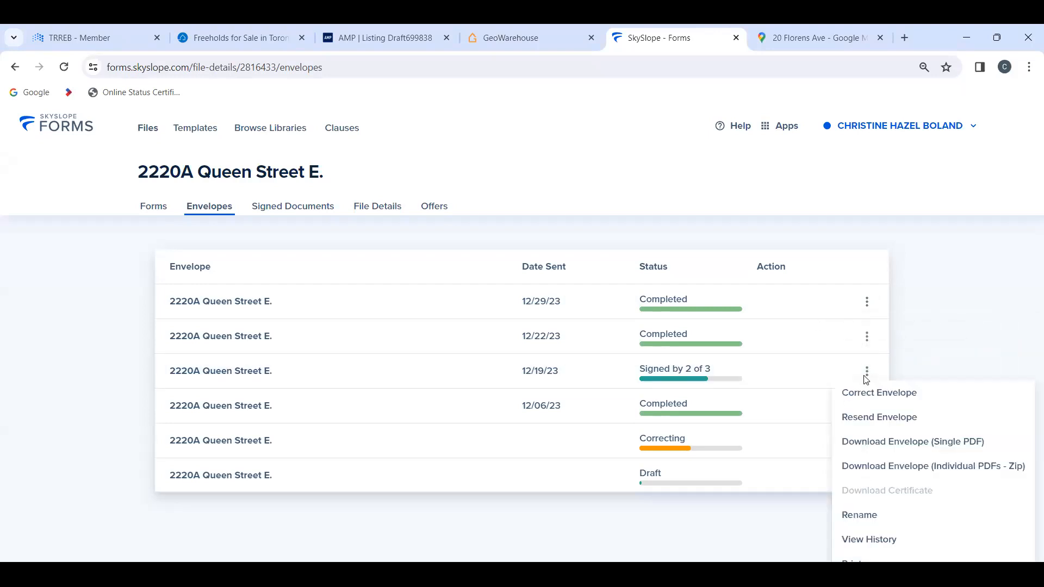
left_click(268, 212)
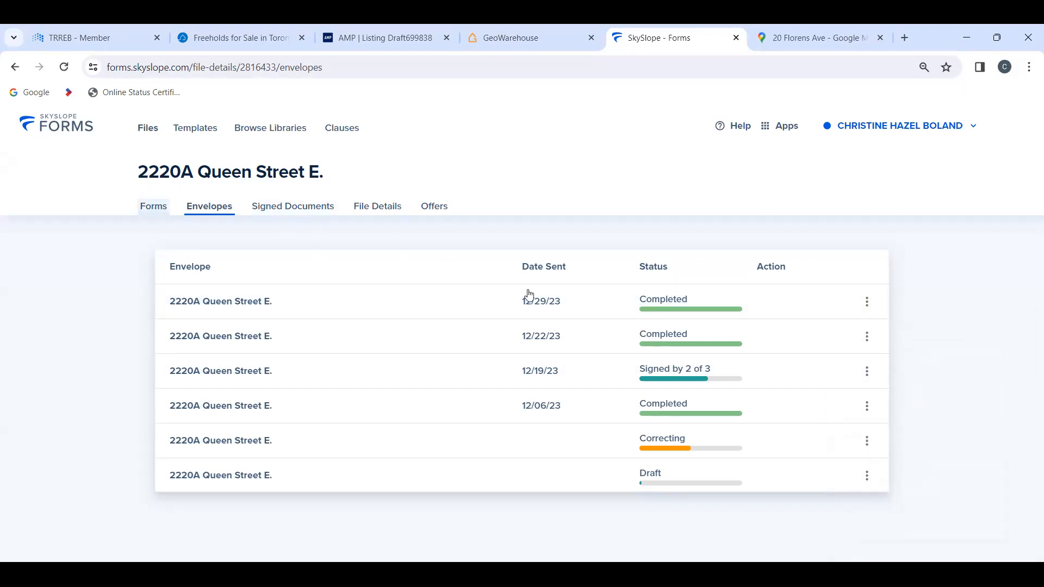
left_click(868, 304)
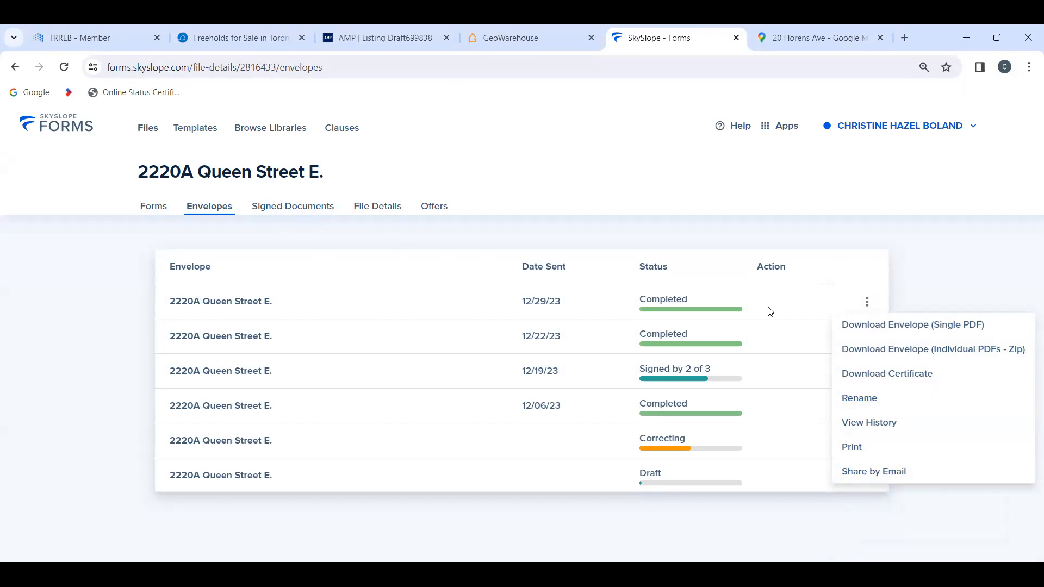
left_click(771, 284)
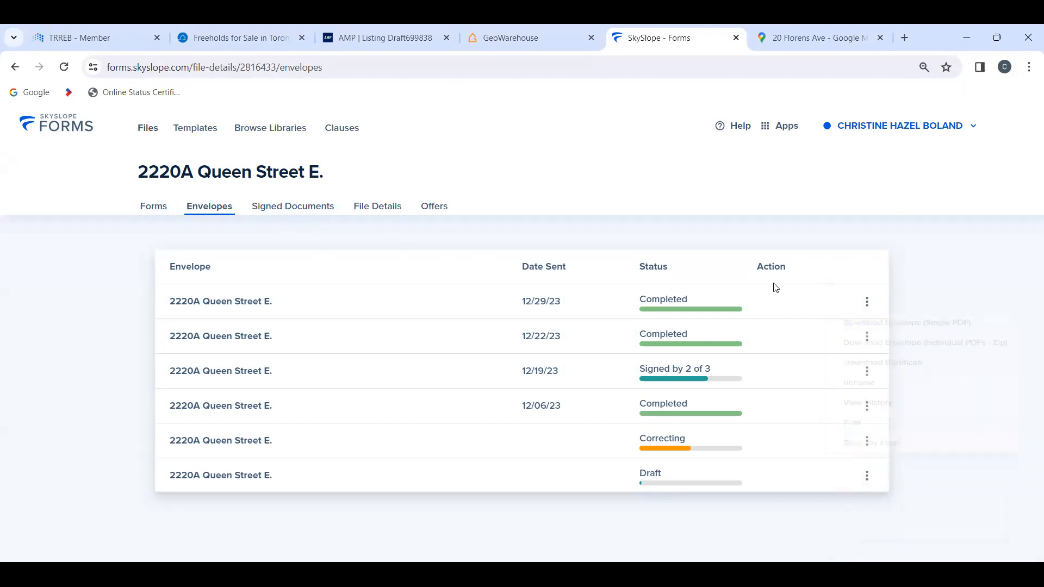
left_click(868, 338)
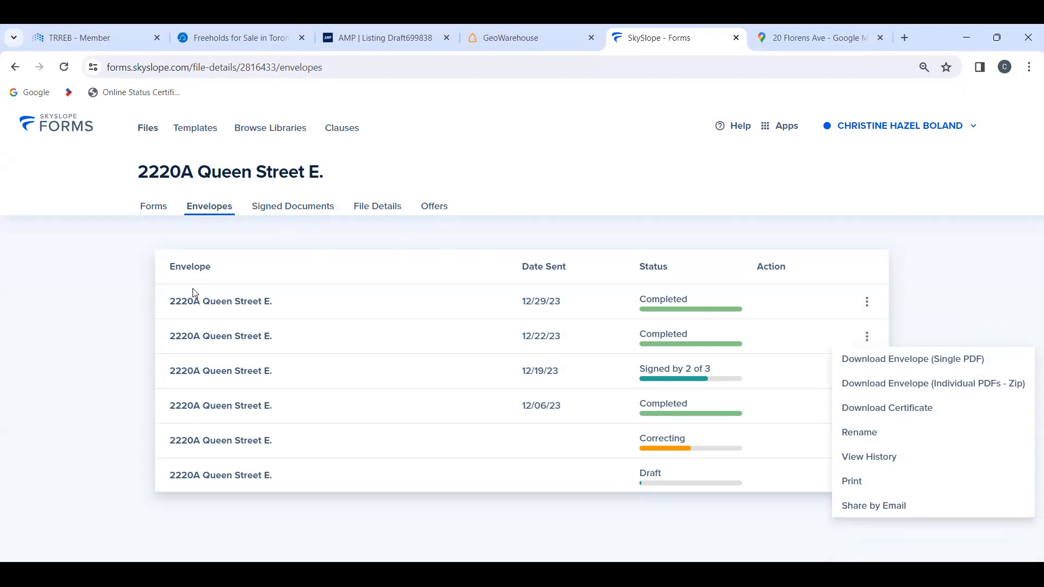
left_click(152, 211)
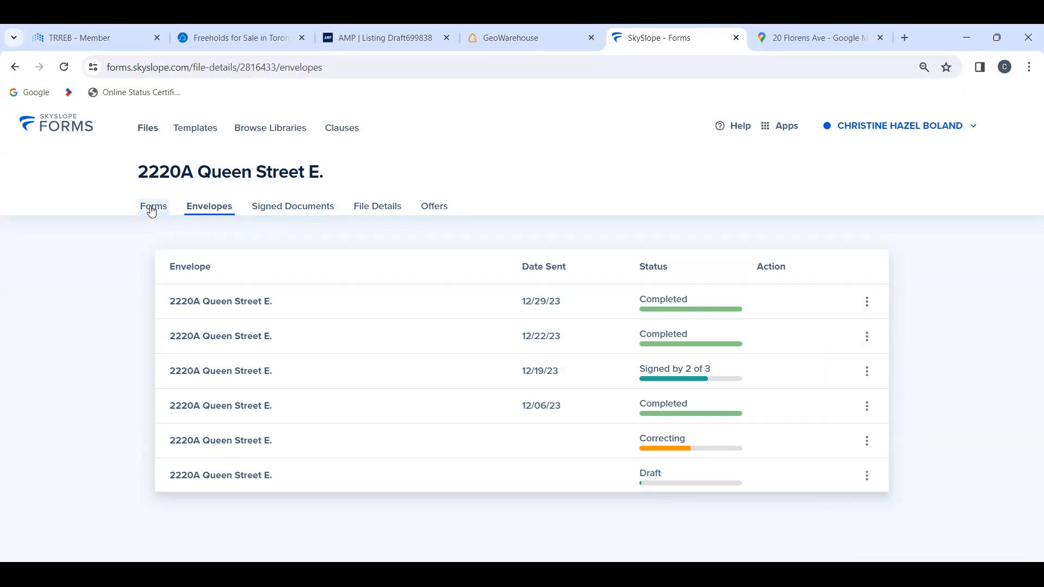
Step: View the file's forms and check the actions available for the last form
left_click(153, 210)
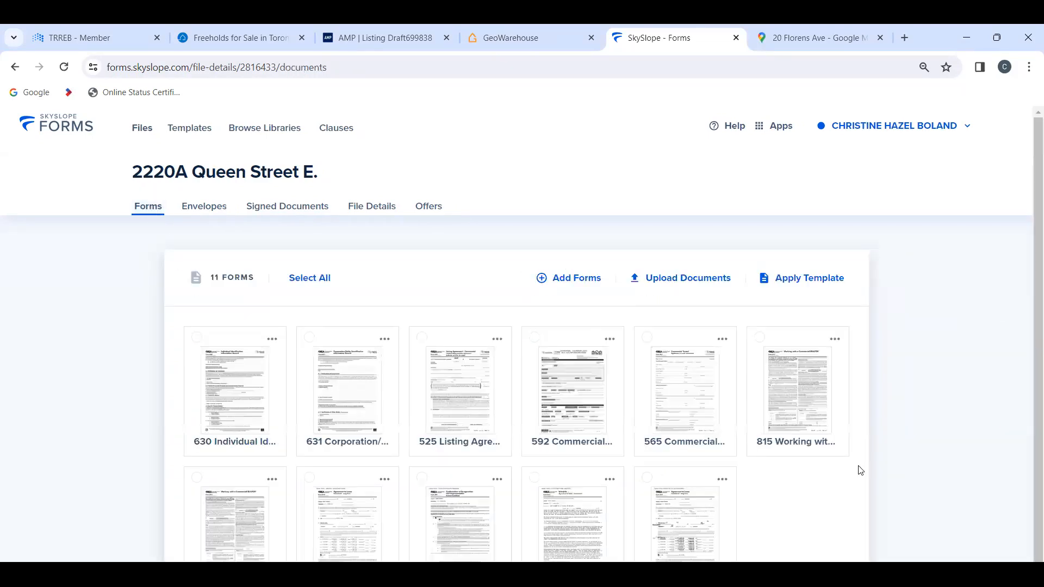
scroll(806, 486, "down", 1)
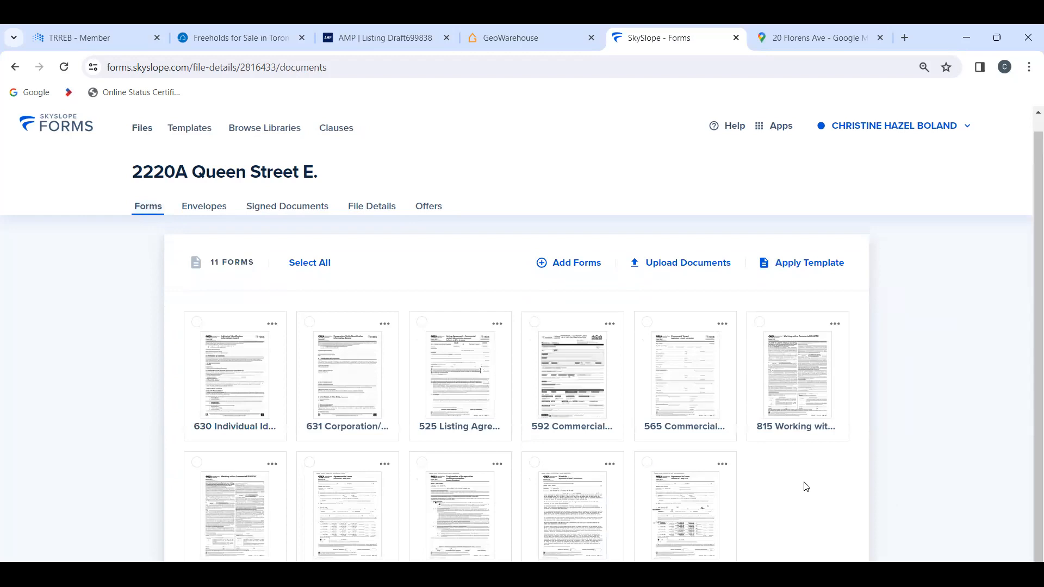
left_click(722, 464)
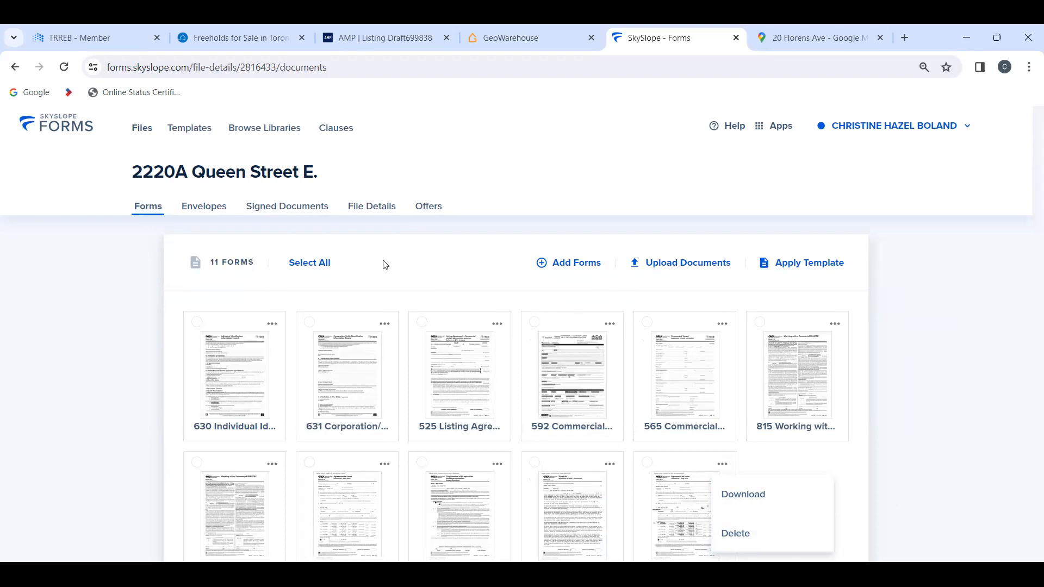
left_click(212, 209)
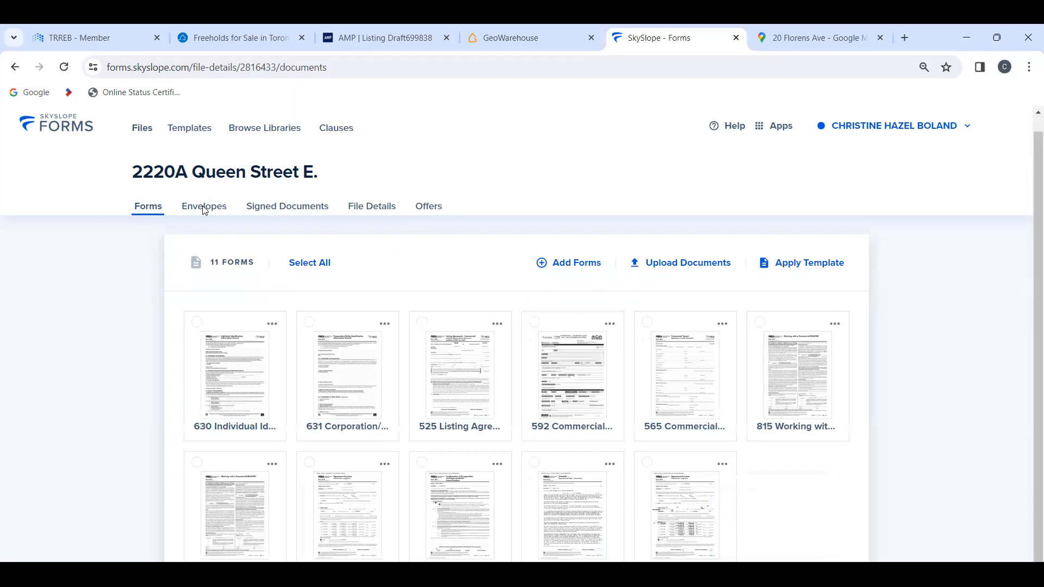
Step: Go back to the file's envelopes and review the actions for the completed 12/29/23 envelope
left_click(215, 211)
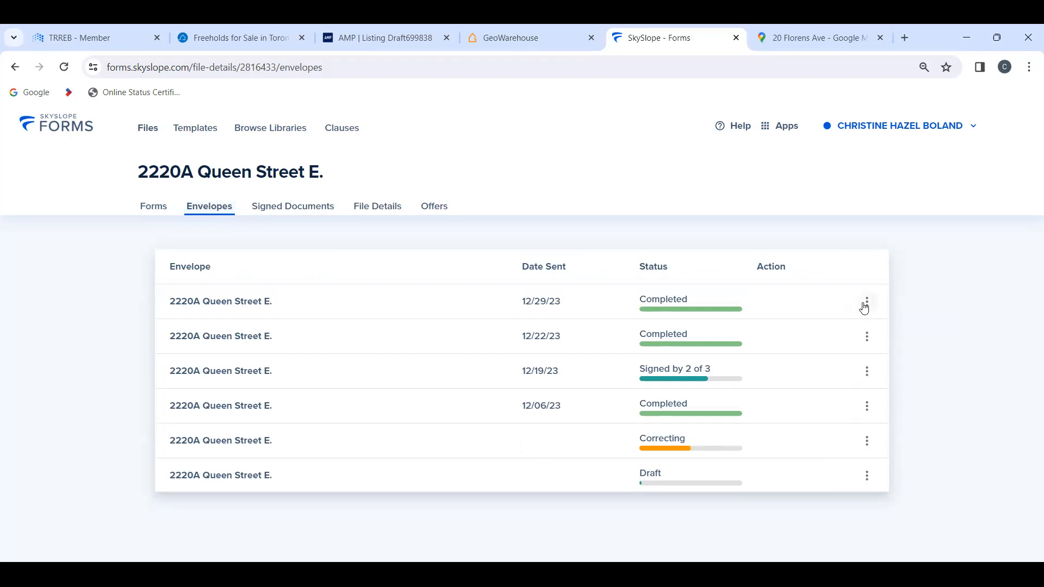
left_click(867, 302)
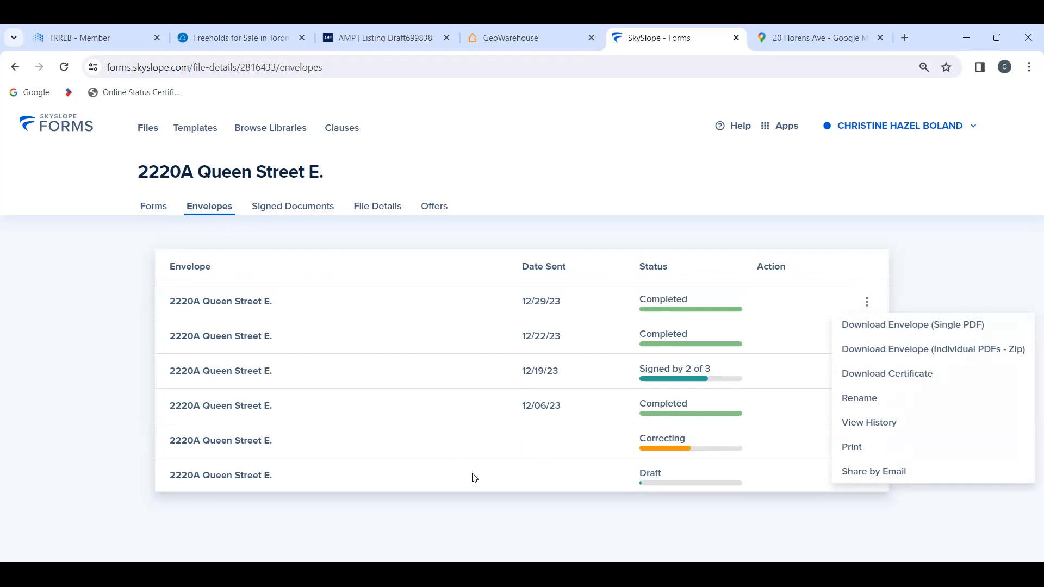
left_click(492, 485)
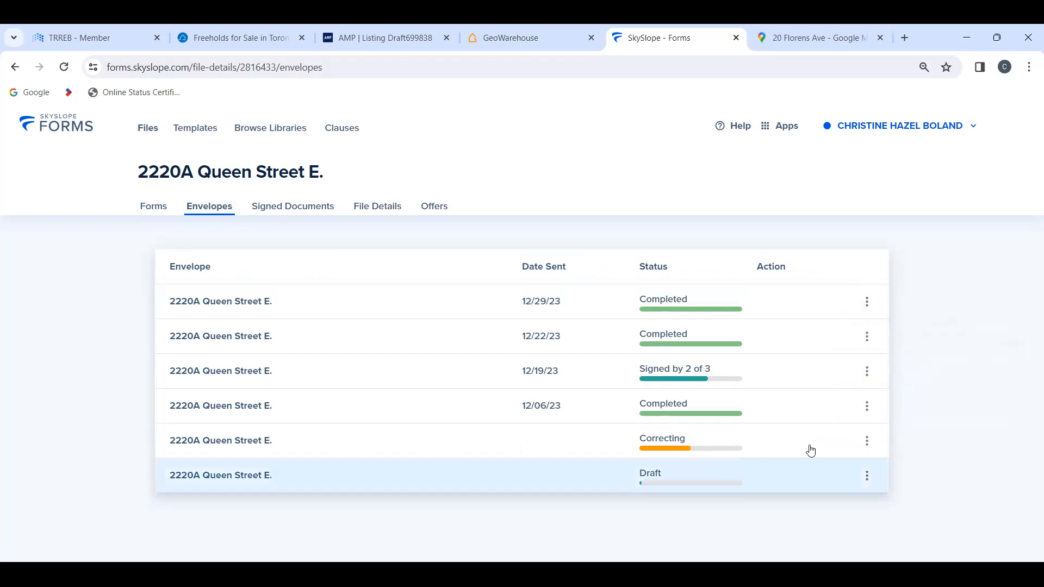
Step: Delete the draft envelope from the Queen Street file and return to the list of all files
left_click(867, 477)
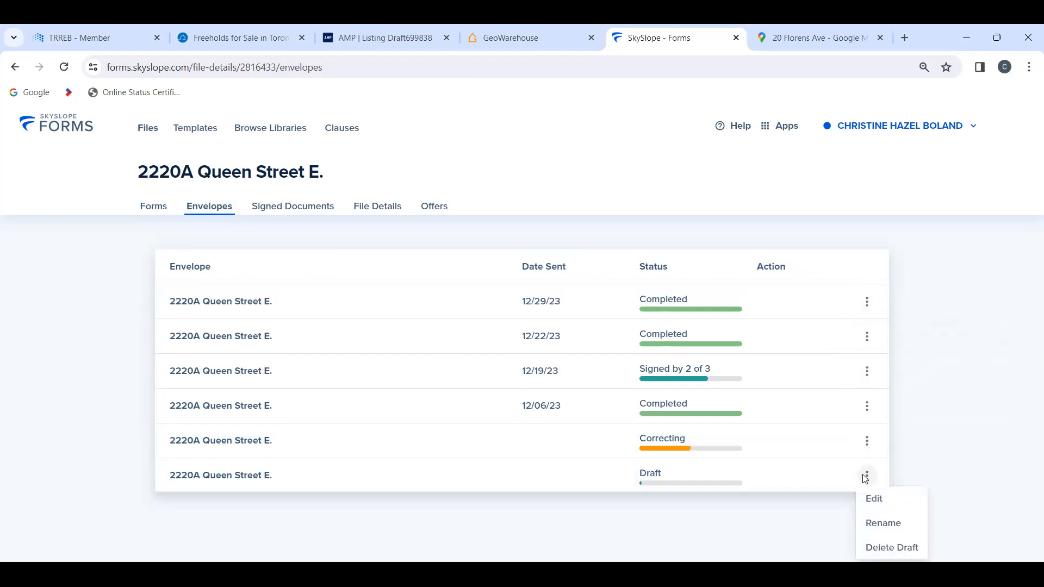
left_click(881, 557)
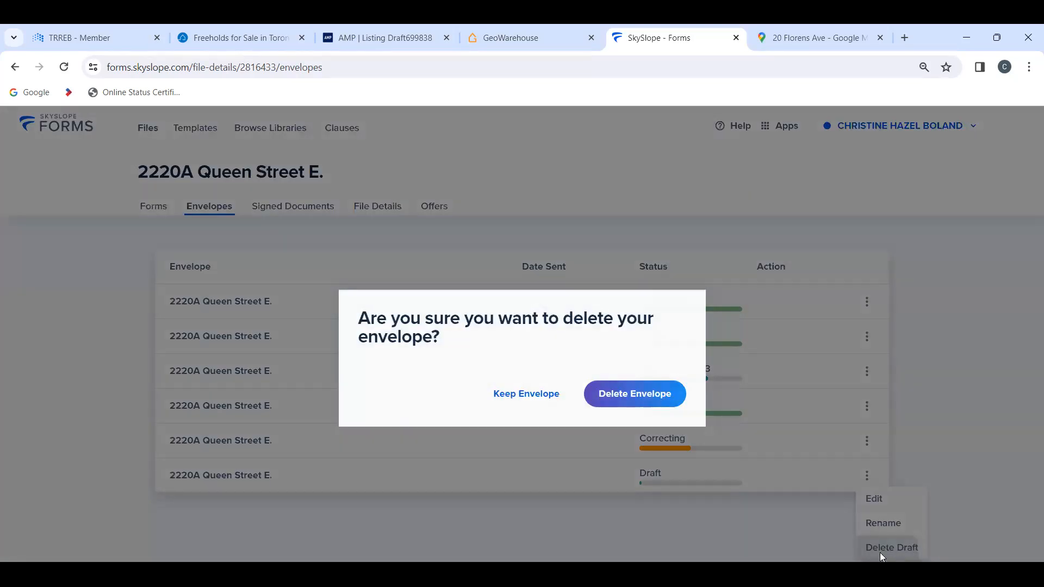
left_click(624, 397)
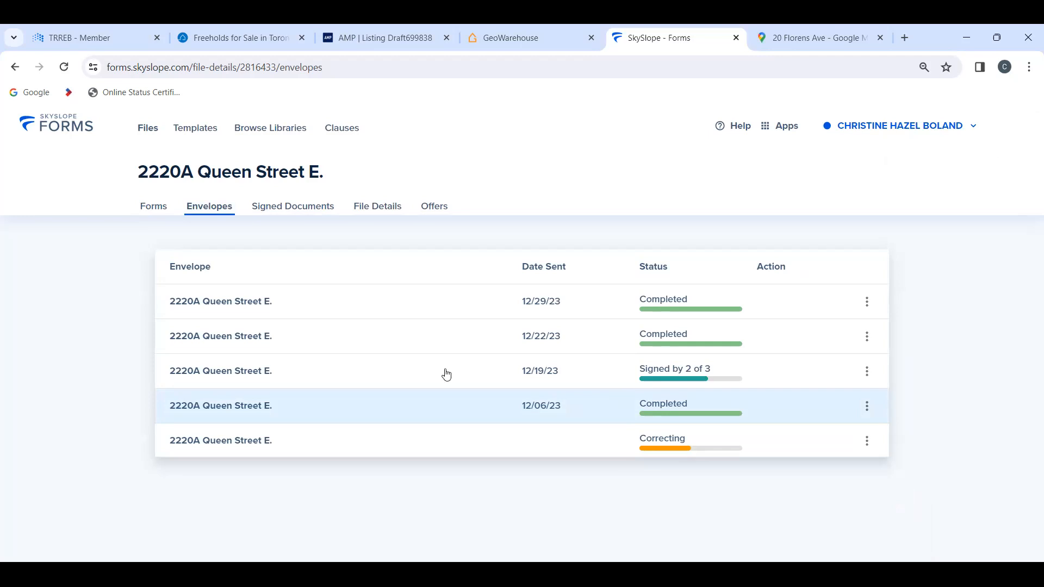
left_click(152, 136)
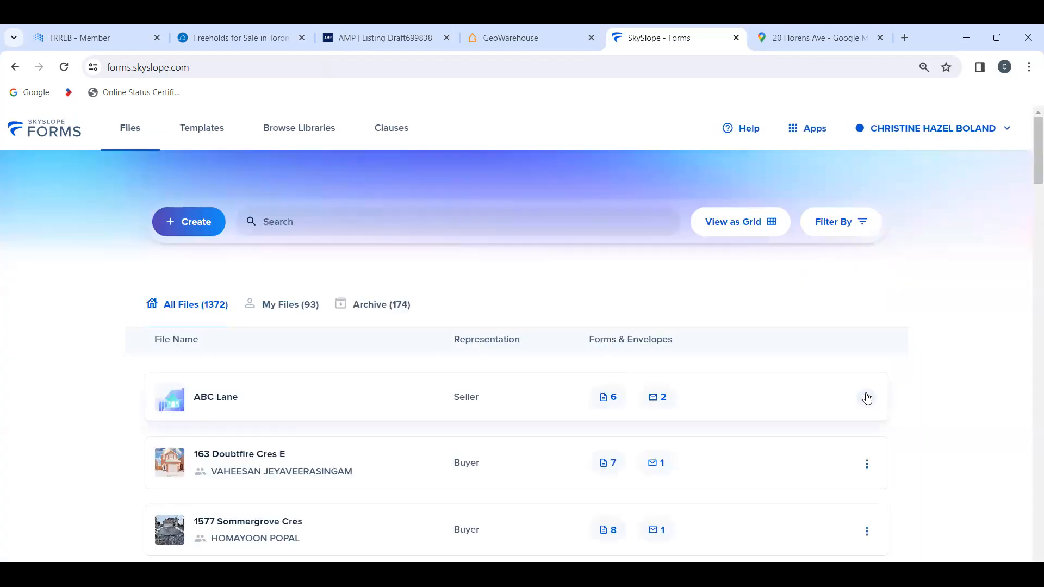
Step: Archive the ABC Lane seller file and the Main buyer file listed second among the agent's own files
left_click(867, 399)
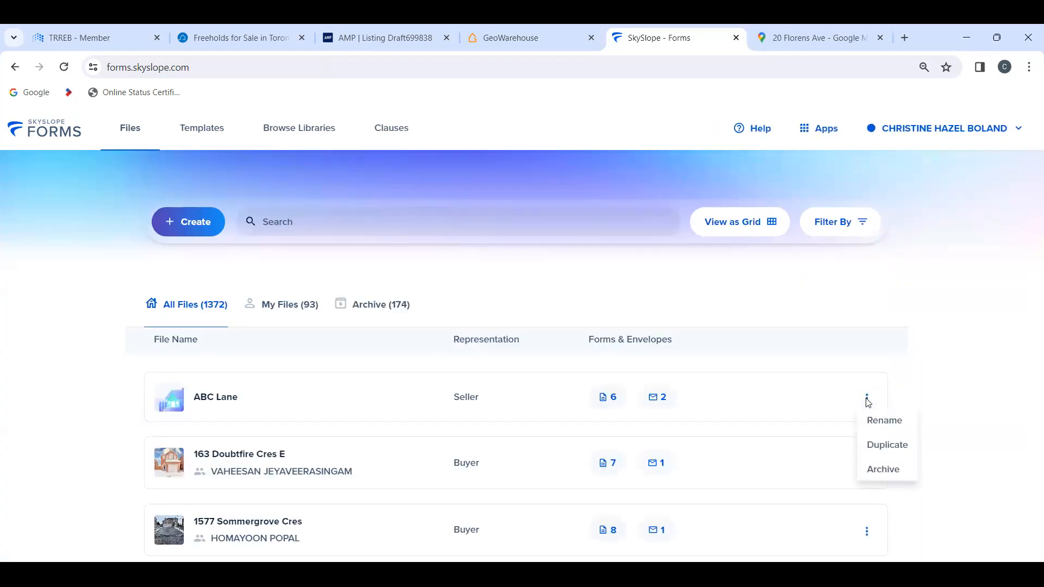
left_click(882, 470)
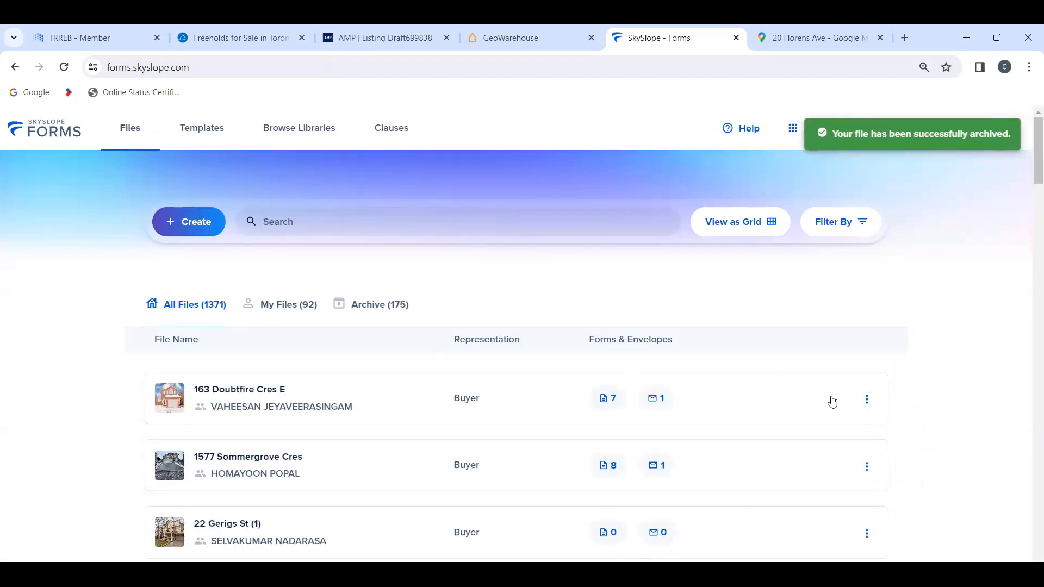
left_click(264, 304)
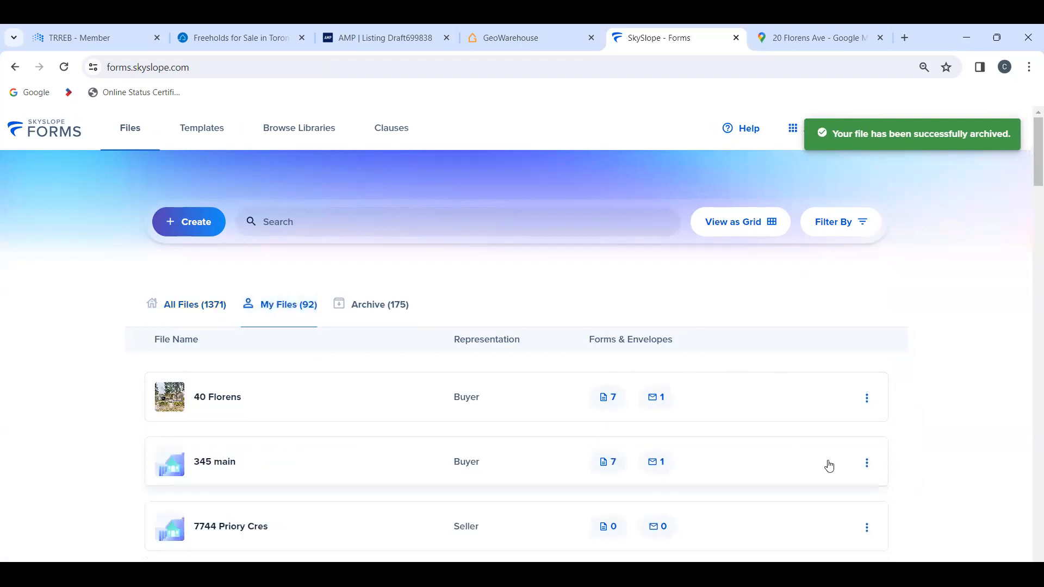
left_click(867, 463)
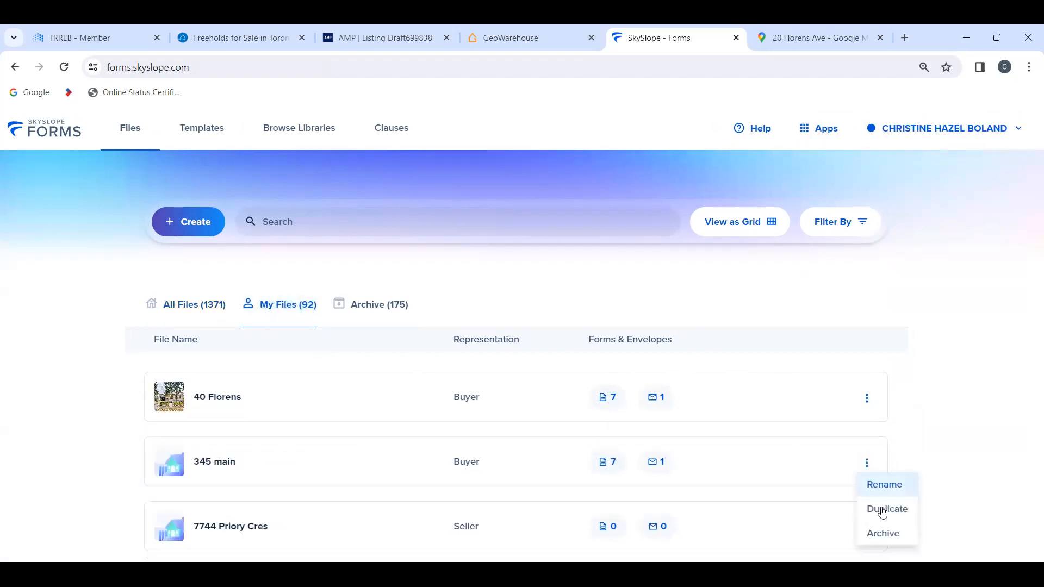
left_click(885, 534)
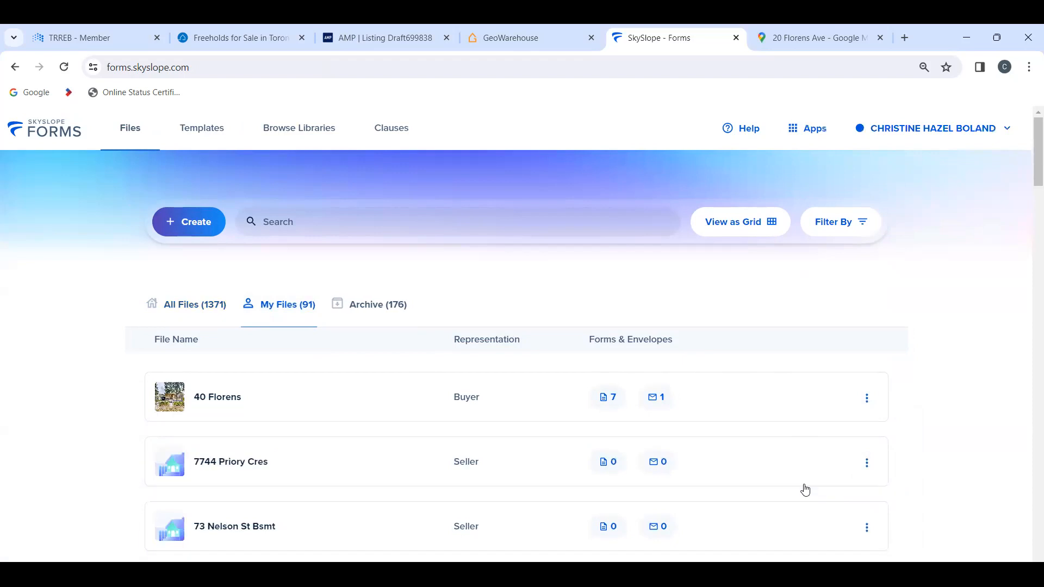
Step: Archive the Main blvd buyer file, found further down among the agent's own files
scroll(806, 490, "down", 5)
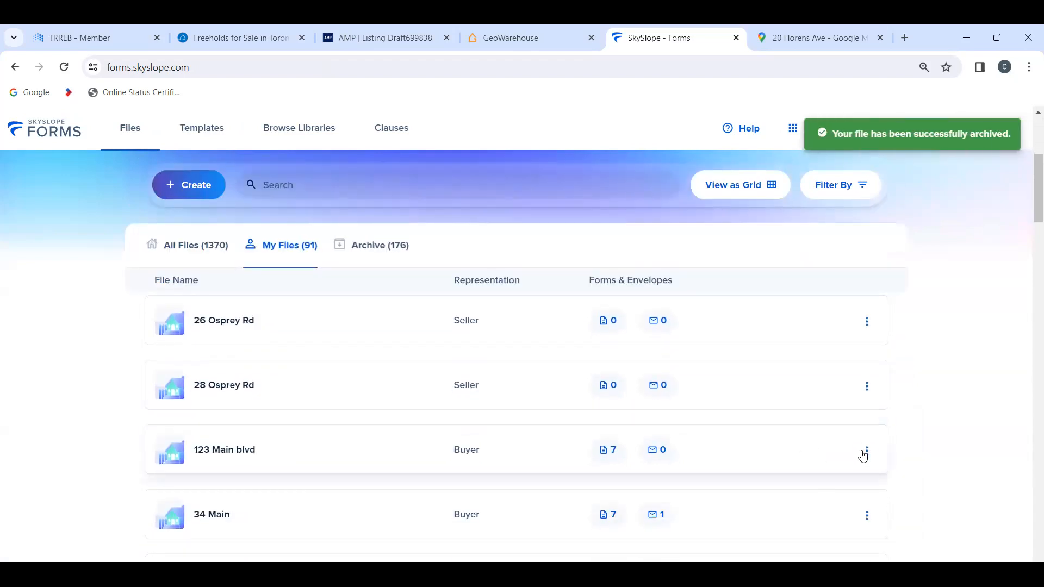
left_click(866, 452)
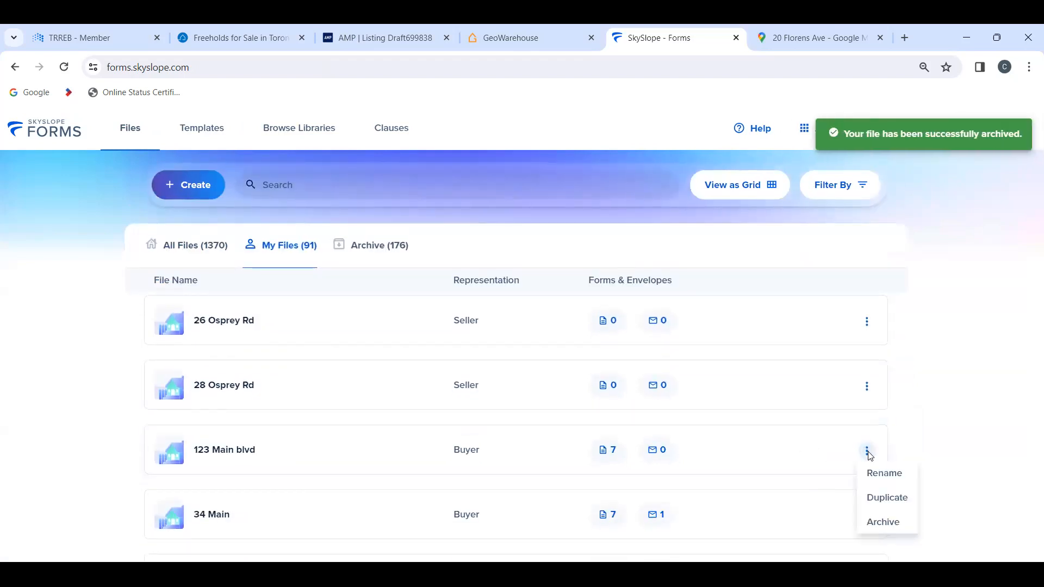
left_click(885, 530)
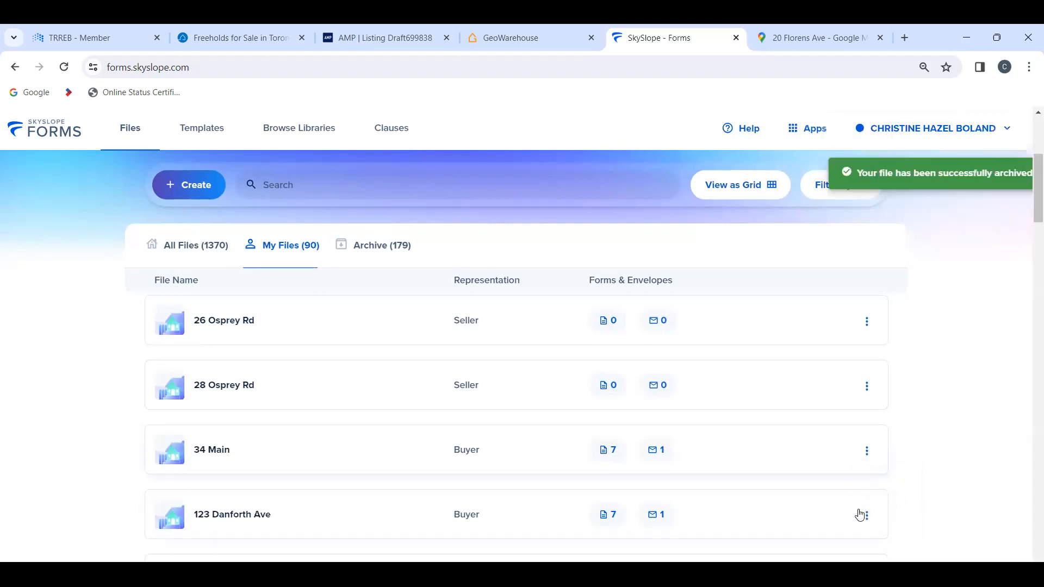